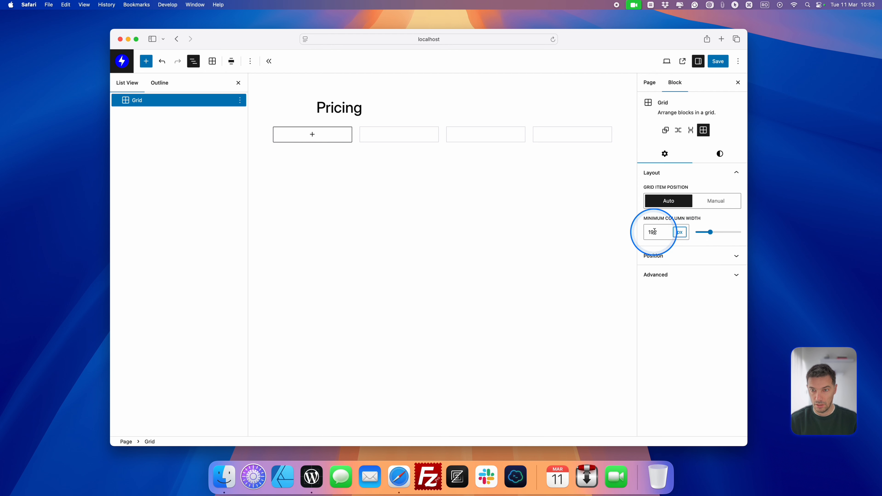
Set the grid's minimum column width to 250 px and save the page.
{"action": "left_click_drag", "start_coordinate": [657, 232], "coordinate": [630, 231]}
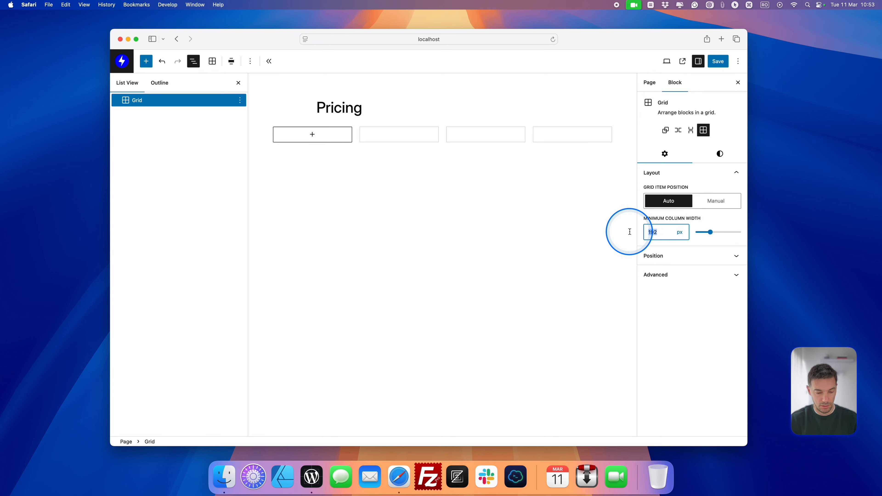
{"action": "type", "text": "250"}
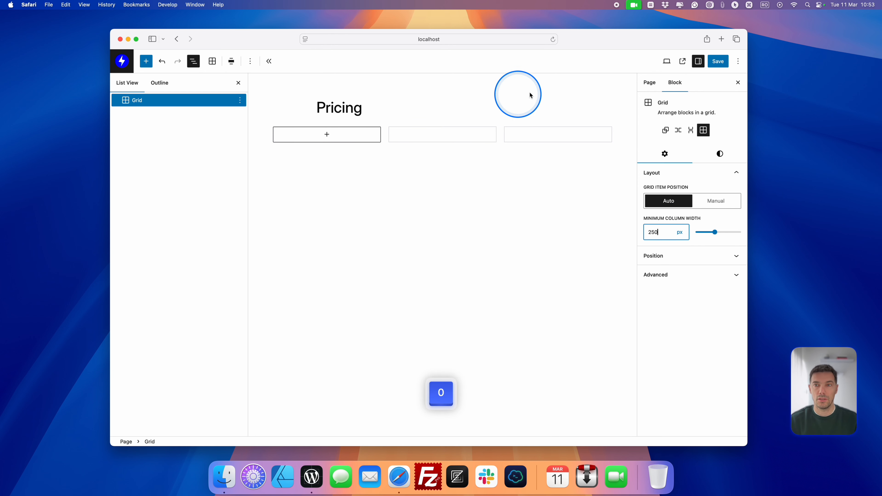
{"action": "left_click", "coordinate": [718, 61]}
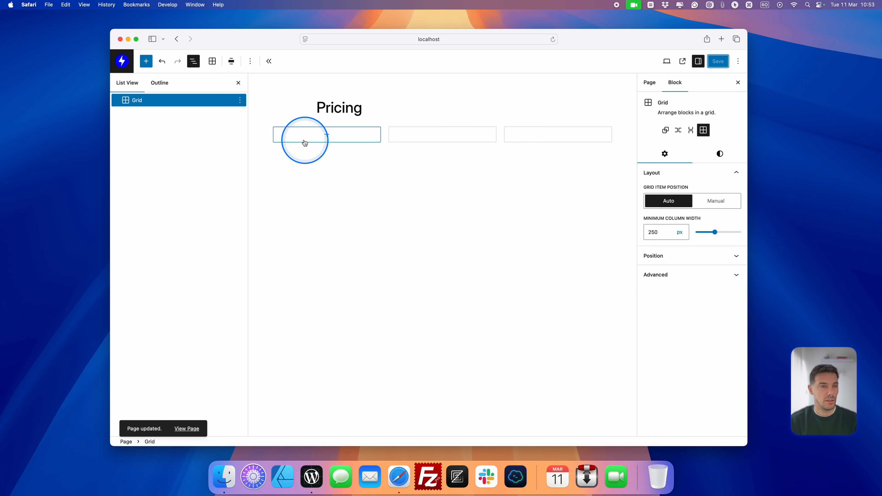
Insert a Group block with the single-container layout in the grid's first cell.
{"action": "left_click", "coordinate": [327, 136]}
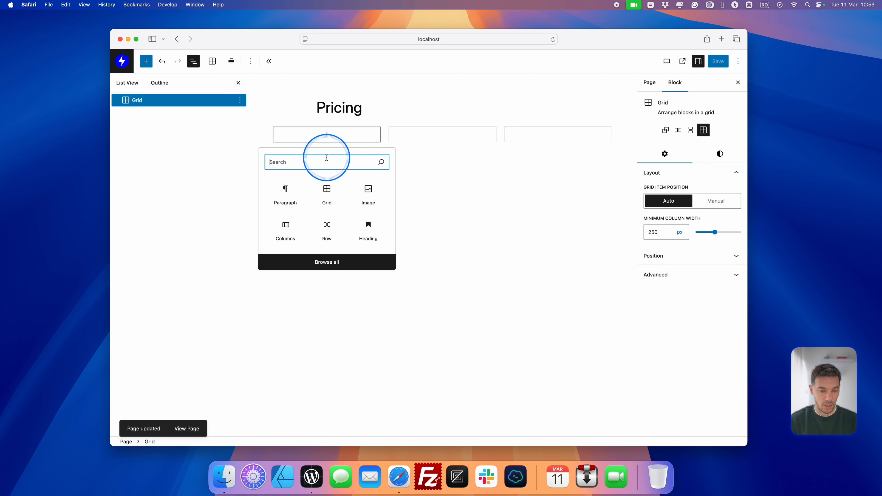
{"action": "type", "text": "gr"}
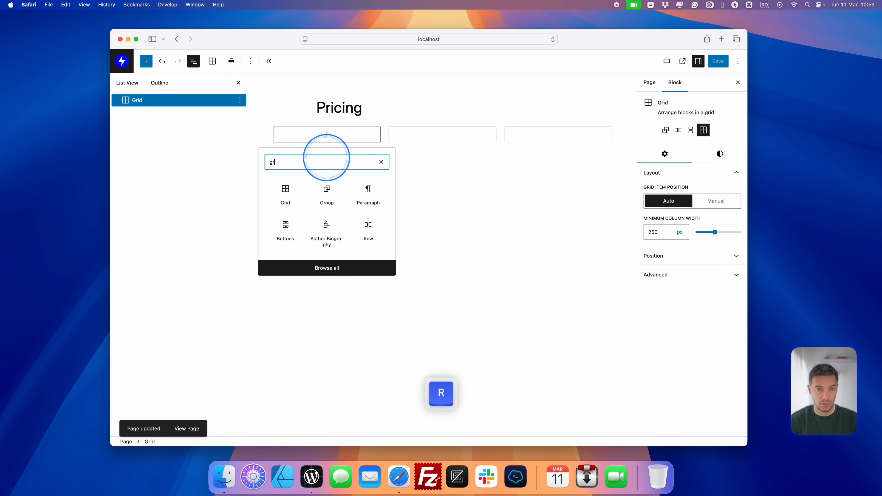
{"action": "left_click", "coordinate": [327, 191]}
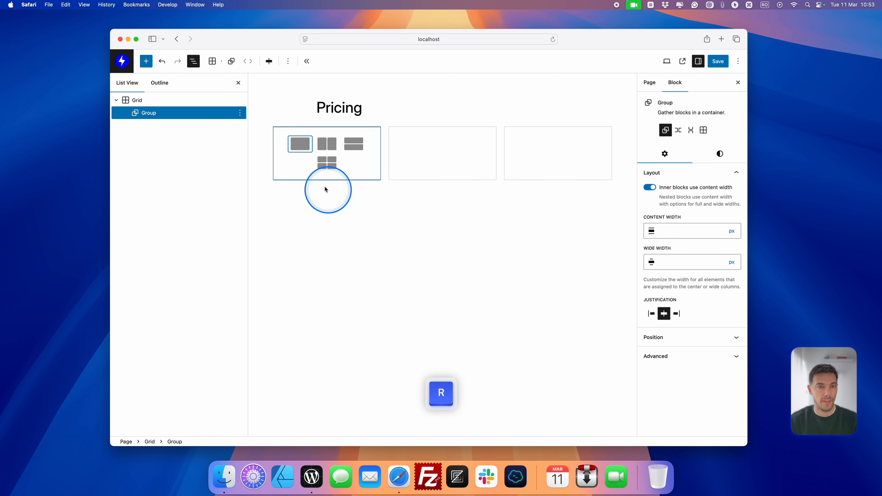
{"action": "left_click", "coordinate": [301, 144]}
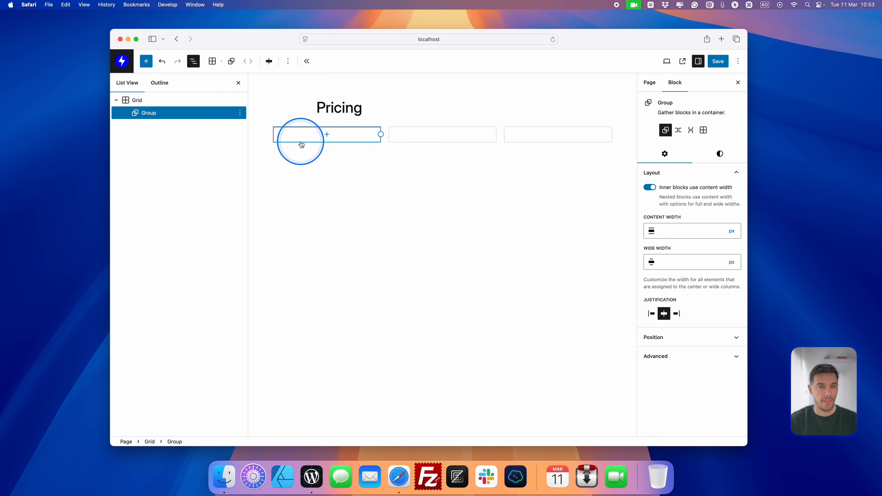
Add a Heading block reading "Start" inside the group.
{"action": "left_click", "coordinate": [327, 142]}
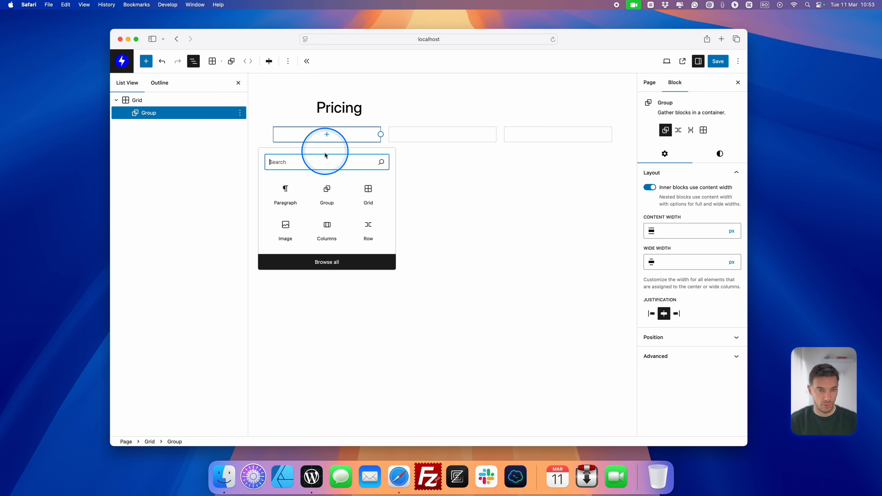
{"action": "type", "text": "he"}
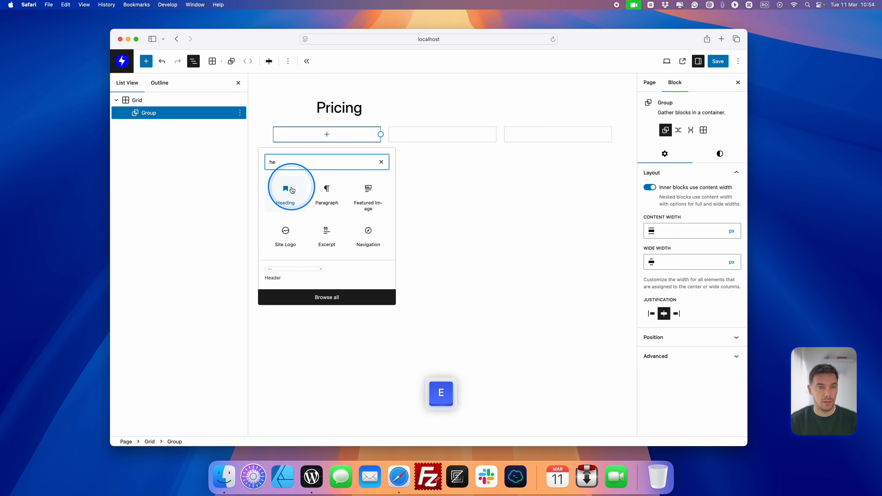
{"action": "left_click", "coordinate": [290, 191]}
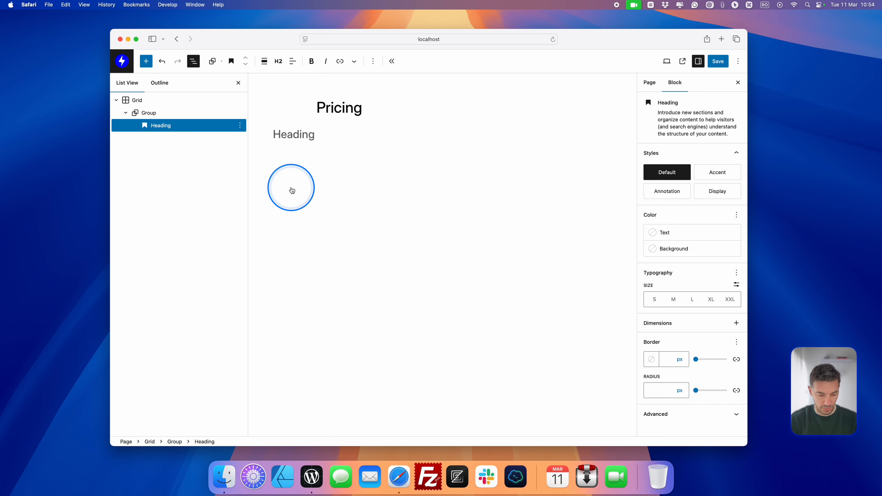
{"action": "type", "text": "Start"}
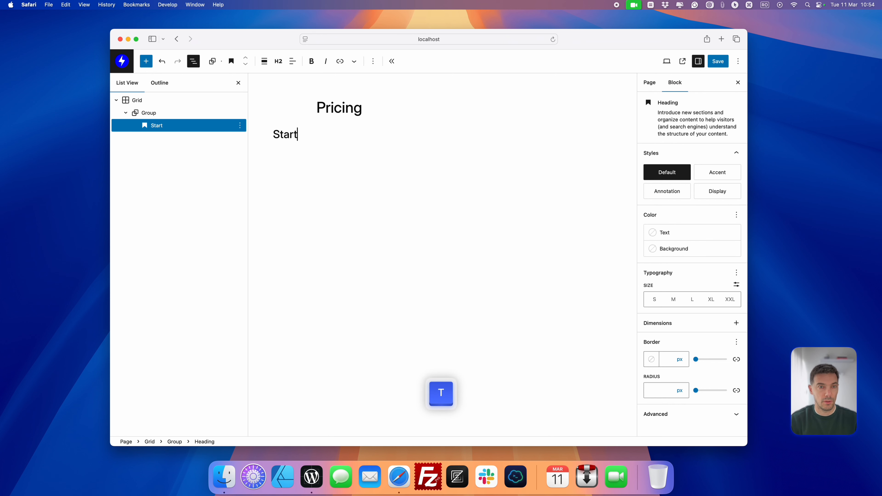
Add two paragraphs below the Start heading, reading "$15 per month" and "description".
{"action": "key", "text": "Return"}
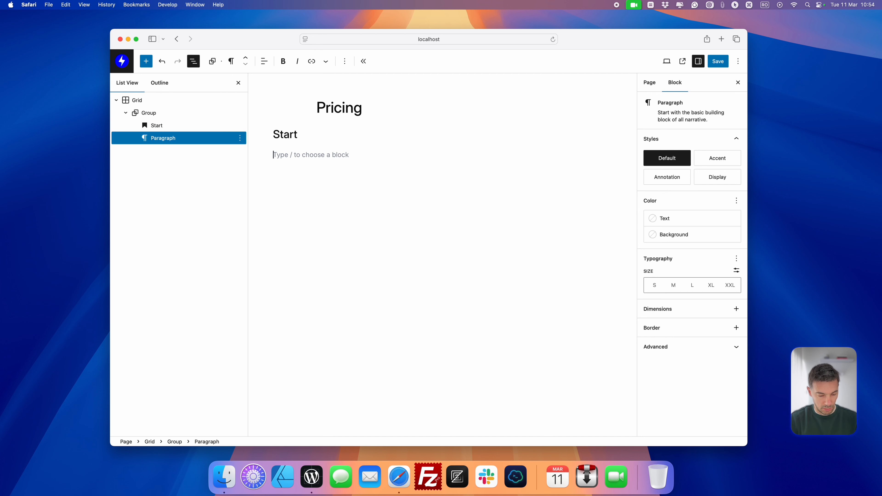
{"action": "type", "text": "$15"}
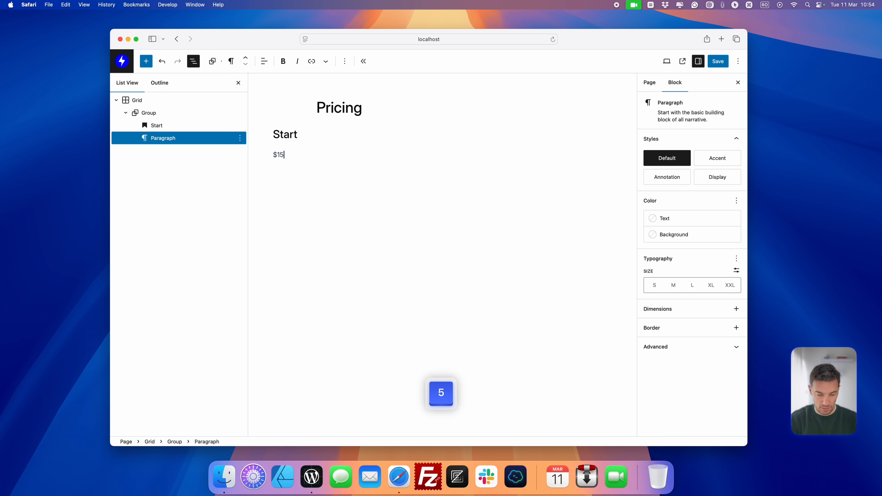
{"action": "type", "text": " per month"}
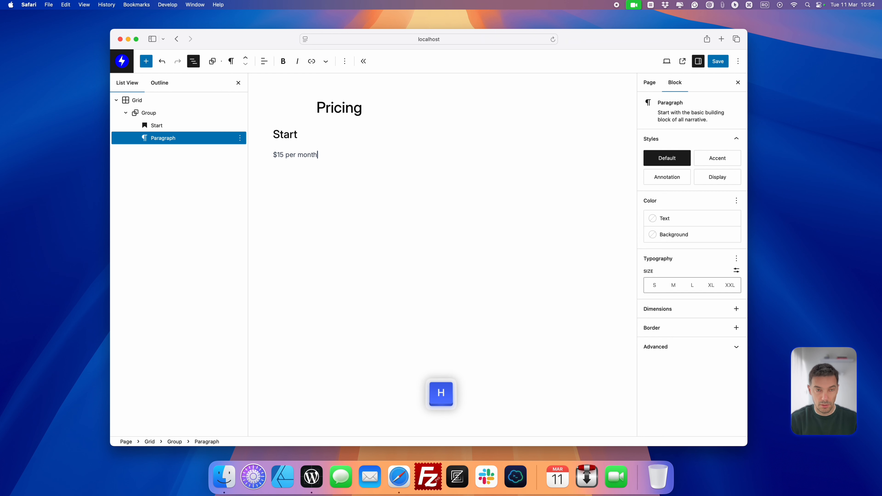
{"action": "key", "text": "Return"}
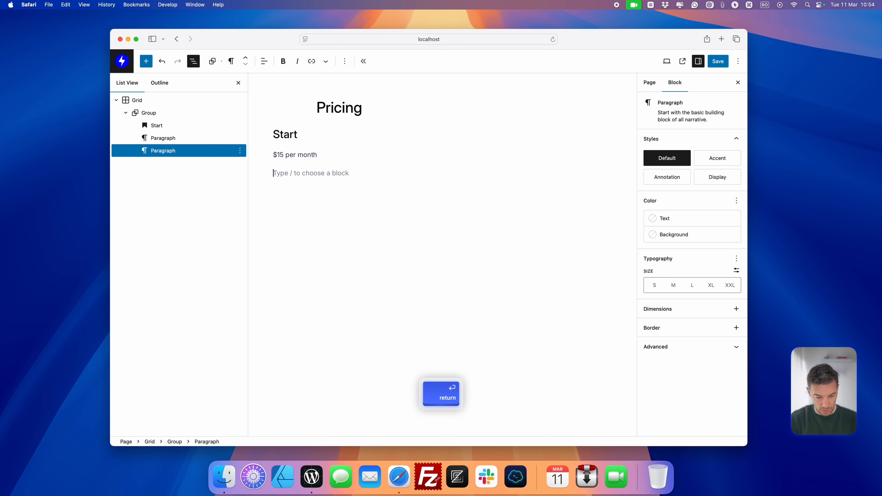
{"action": "type", "text": "description"}
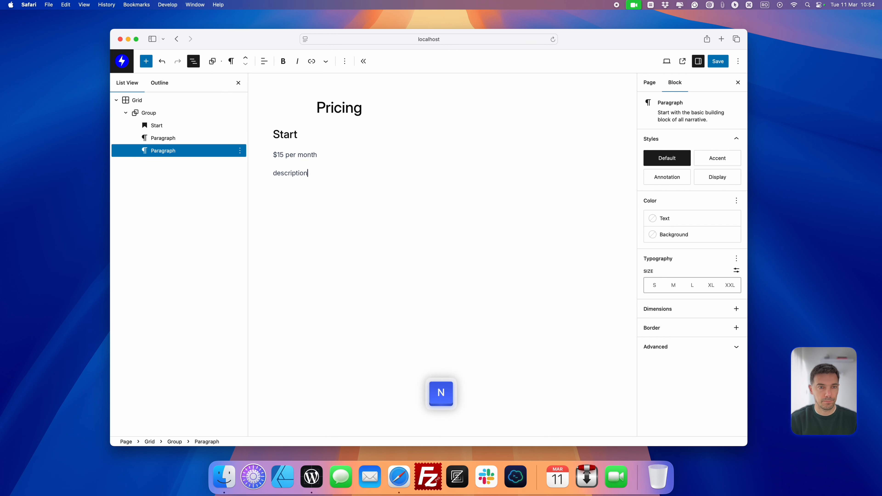
Insert a List block below the description paragraph.
{"action": "key", "text": "Return"}
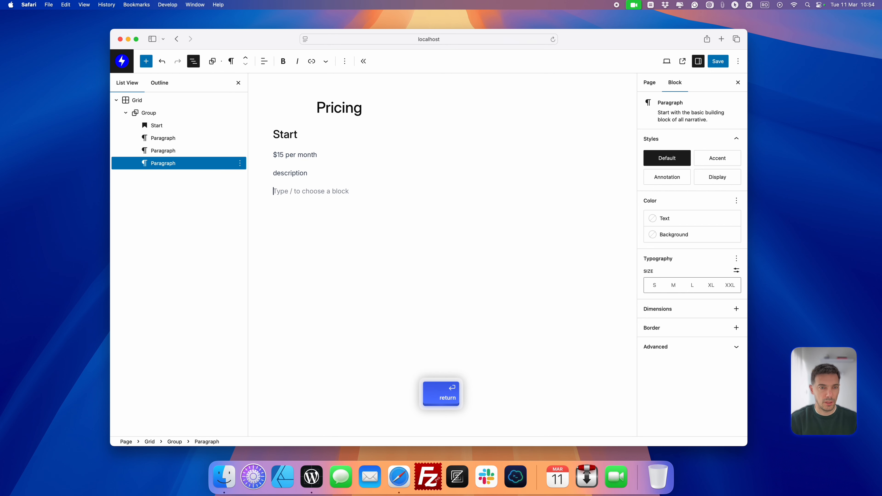
{"action": "type", "text": "/"}
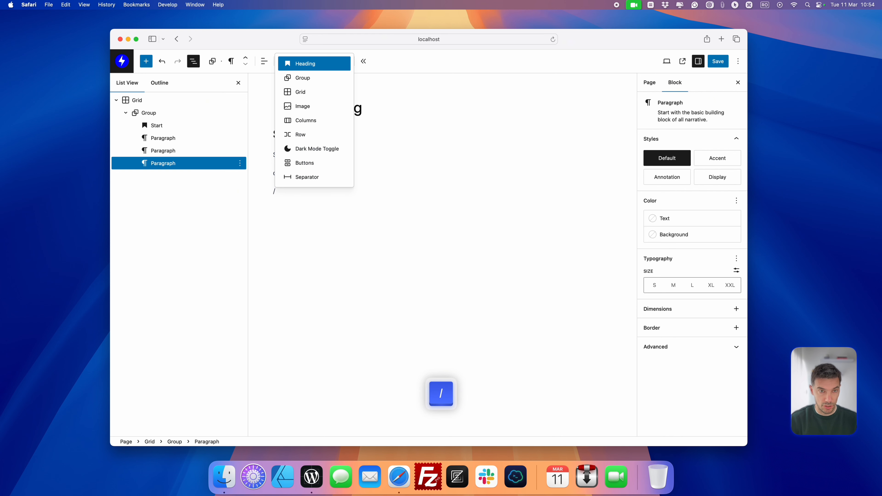
{"action": "type", "text": "list"}
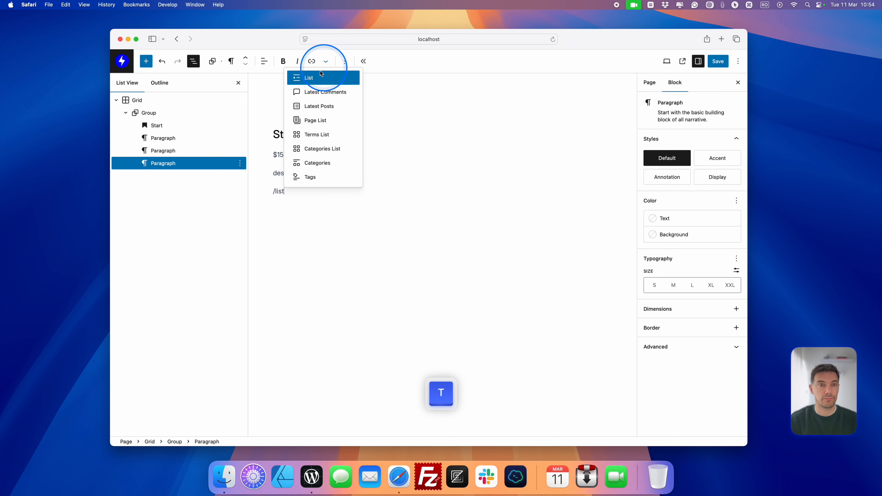
{"action": "left_click", "coordinate": [320, 74]}
Fill the list with five items, "feature 1" through "feature 5".
{"action": "type", "text": "feat"}
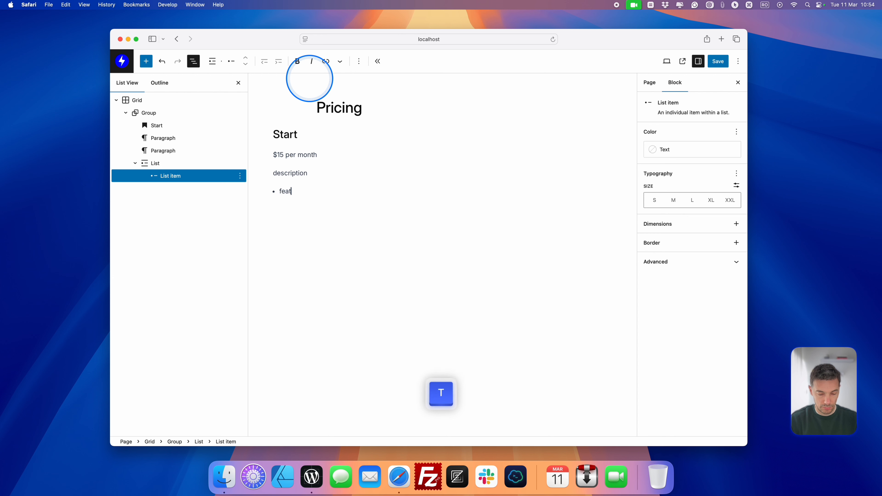
{"action": "type", "text": "ure 1"}
{"action": "key", "text": "Return"}
{"action": "type", "text": "g"}
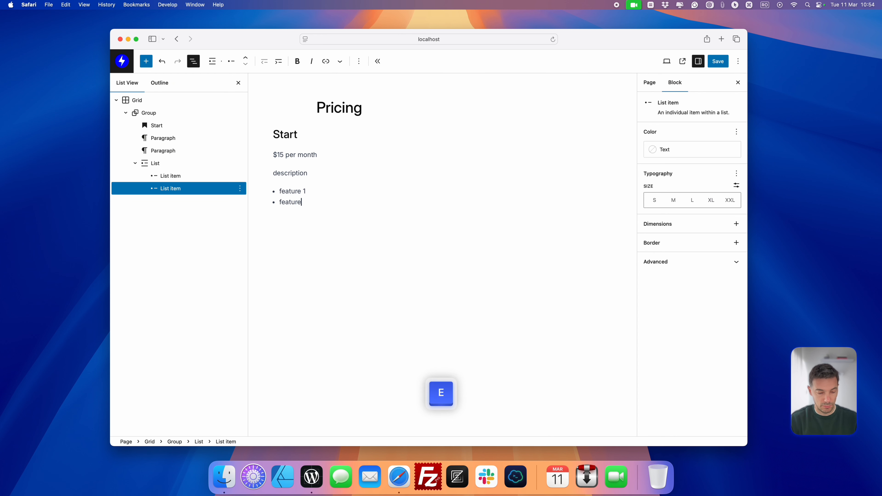
{"action": "key", "text": "Return"}
{"action": "type", "text": "fea"}
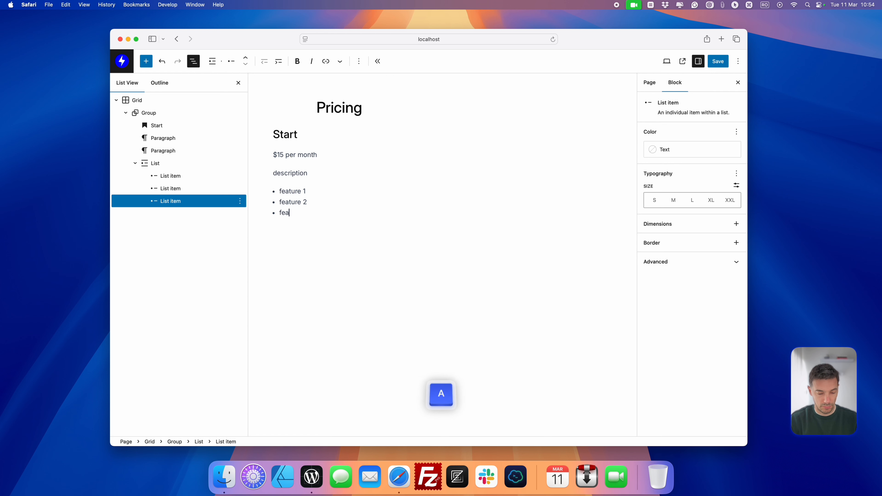
{"action": "type", "text": "ture 3"}
{"action": "key", "text": "Return"}
{"action": "type", "text": "fea"}
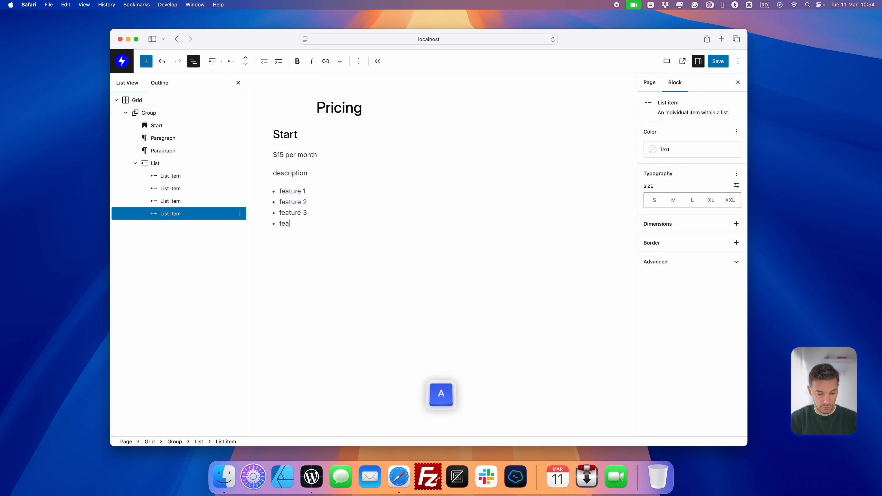
{"action": "type", "text": "ture 4"}
{"action": "key", "text": "Return"}
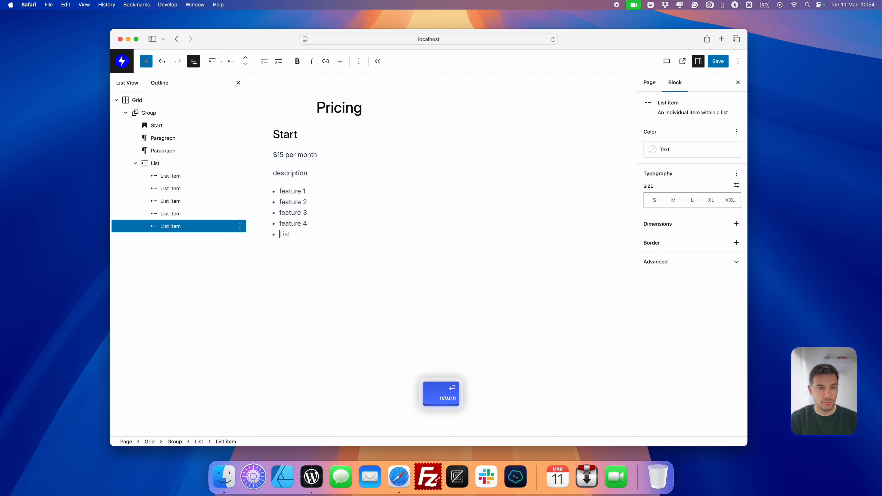
{"action": "type", "text": "feature 5"}
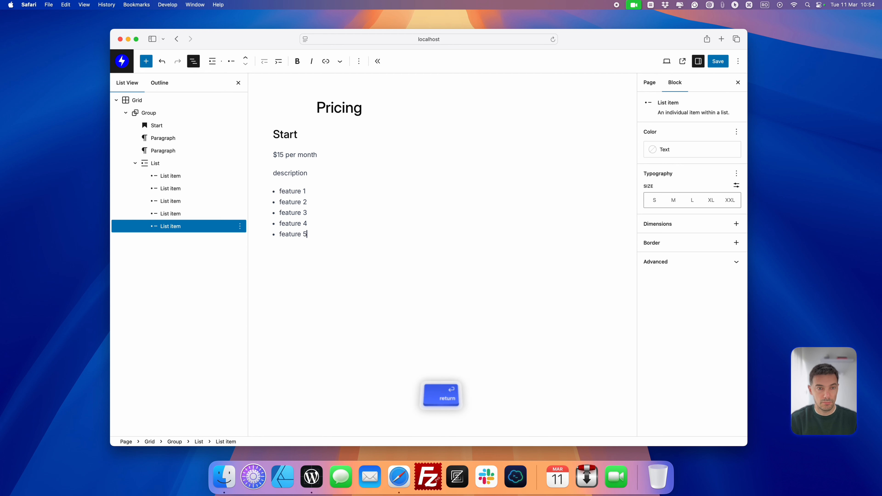
Insert a Buttons block below the feature list and label its button "Buy now".
{"action": "key", "text": "Return"}
{"action": "key", "text": "Return"}
{"action": "type", "text": "/bu"}
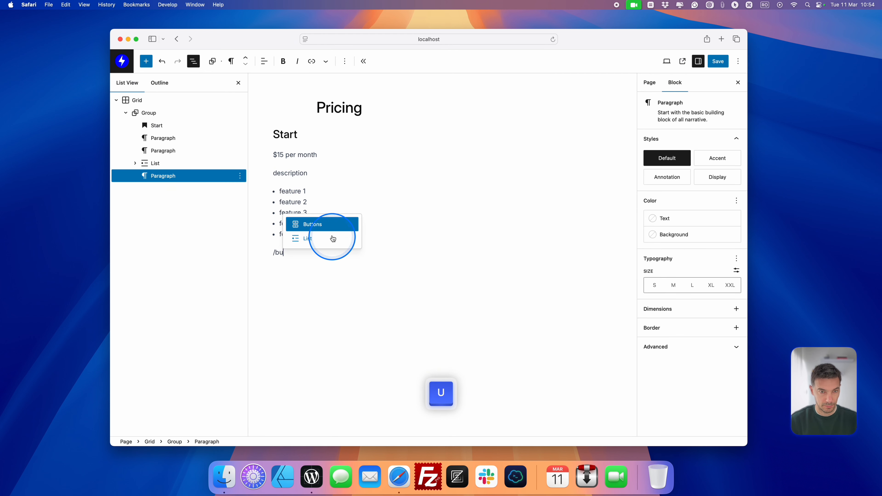
{"action": "left_click", "coordinate": [323, 224]}
{"action": "type", "text": "Buy now"}
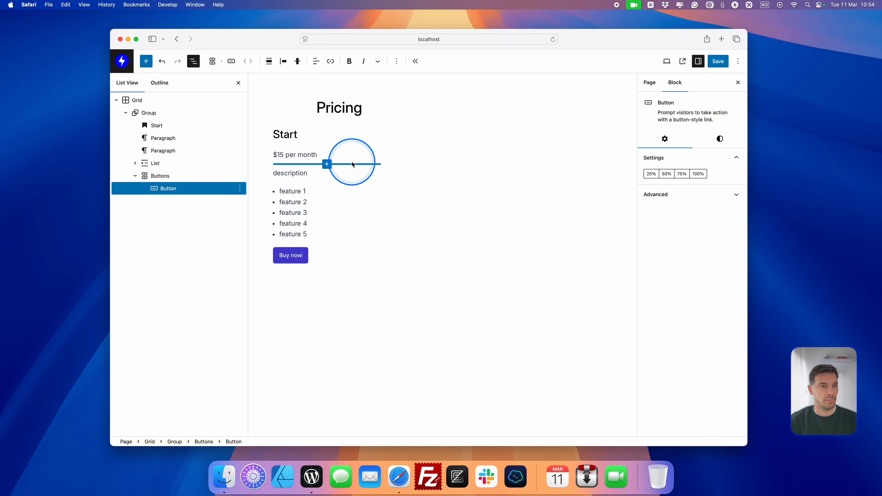
Duplicate the completed pricing group three times within the grid, making four groups.
{"action": "left_click", "coordinate": [126, 112]}
{"action": "left_click", "coordinate": [169, 112]}
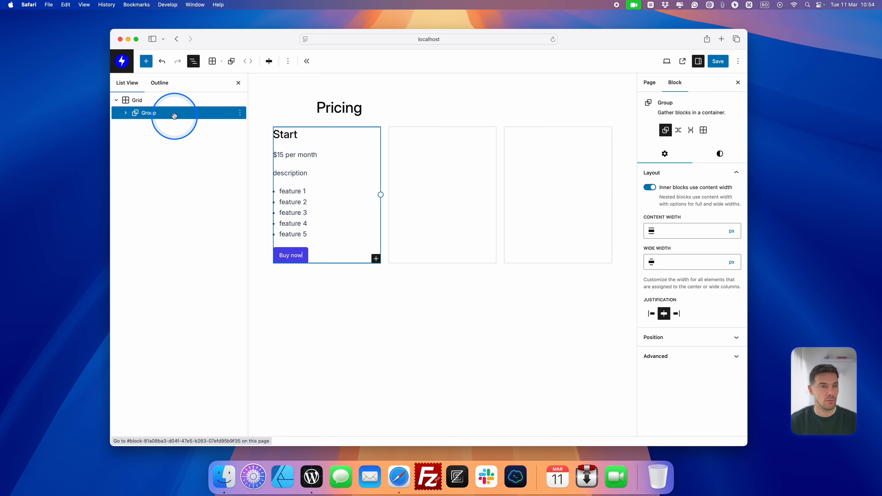
{"action": "left_click", "coordinate": [240, 113]}
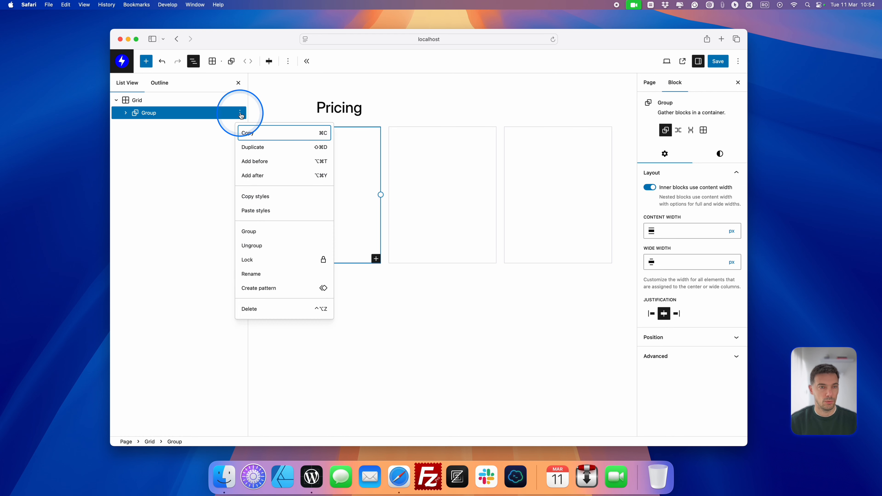
{"action": "left_click", "coordinate": [256, 148]}
{"action": "left_click", "coordinate": [240, 125]}
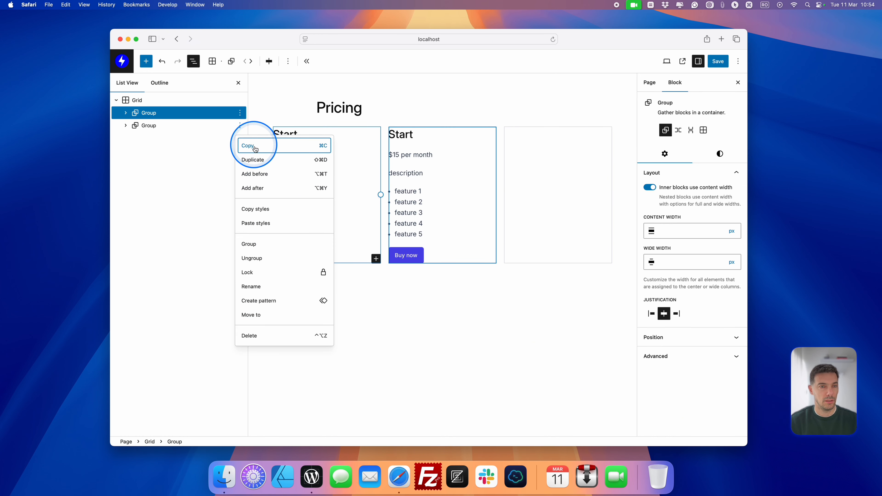
{"action": "left_click", "coordinate": [255, 160]}
{"action": "left_click", "coordinate": [240, 138]}
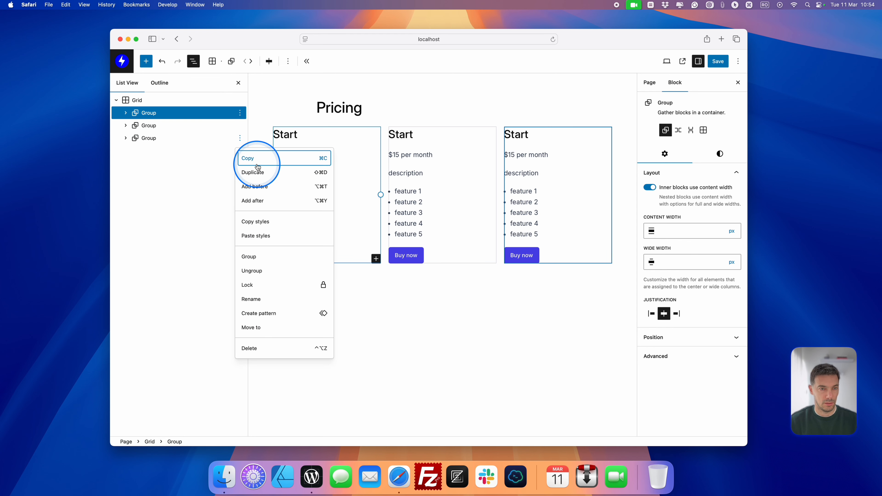
{"action": "left_click", "coordinate": [258, 175]}
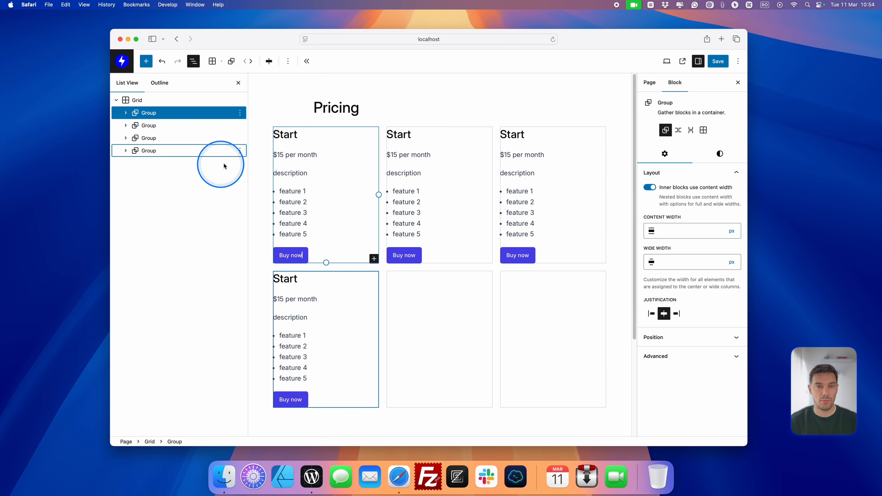
Save the page and view the published Pricing page in a new browser tab.
{"action": "left_click", "coordinate": [718, 61]}
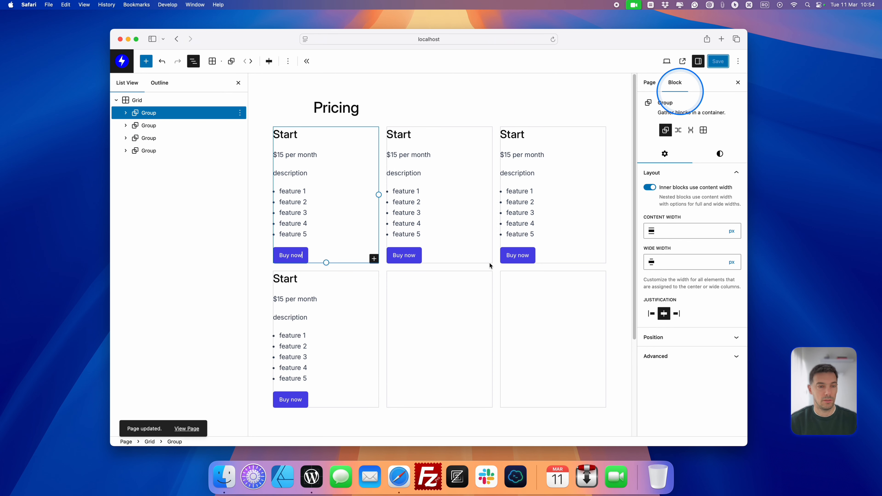
{"action": "left_click", "coordinate": [186, 429], "text": "super"}
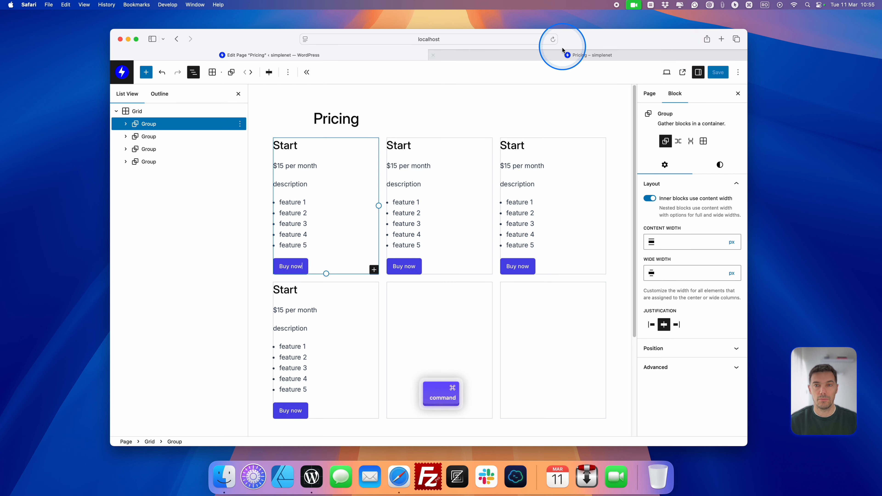
{"action": "left_click", "coordinate": [561, 53]}
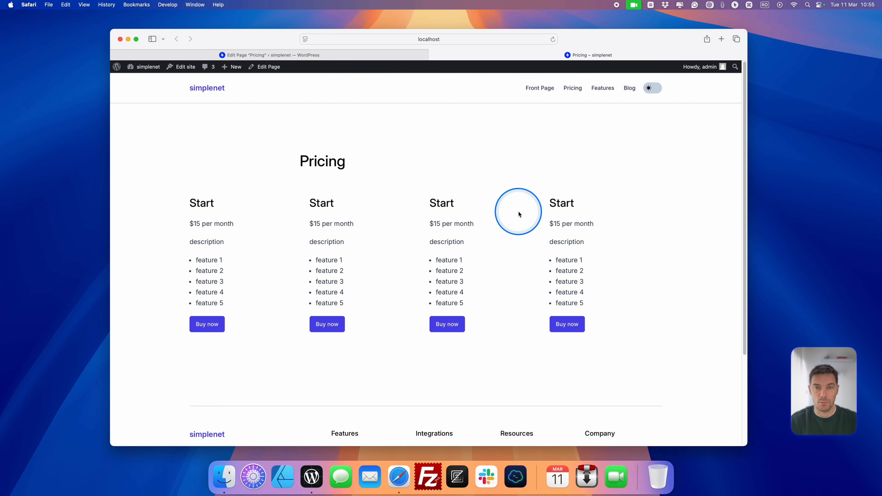
Return to the page editor and change the second pricing group's heading to "Personal".
{"action": "left_click", "coordinate": [317, 49]}
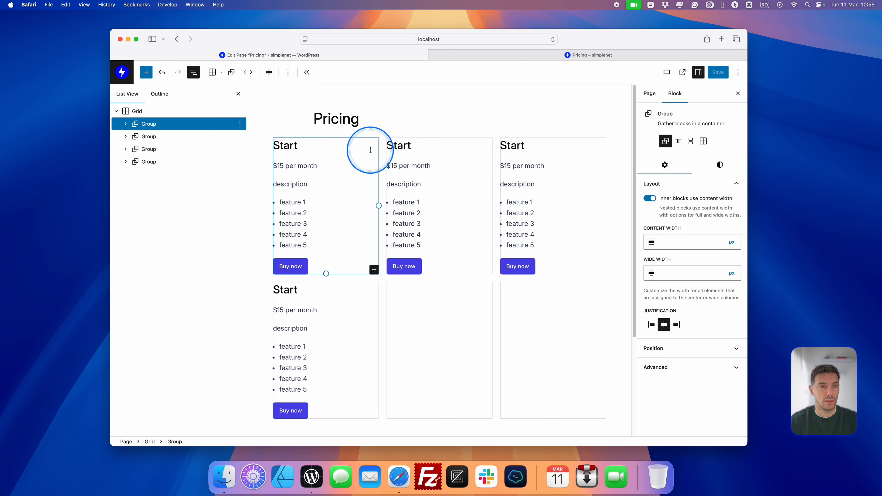
{"action": "double_click", "coordinate": [404, 146]}
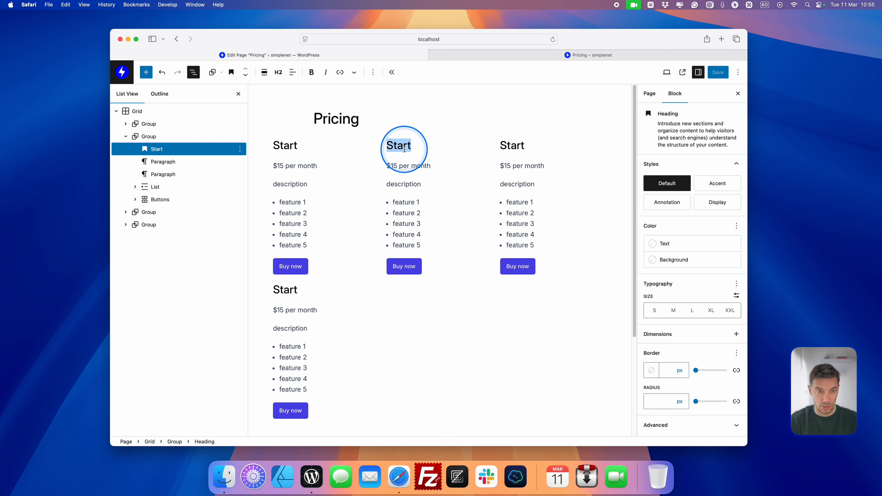
{"action": "type", "text": "PErs"}
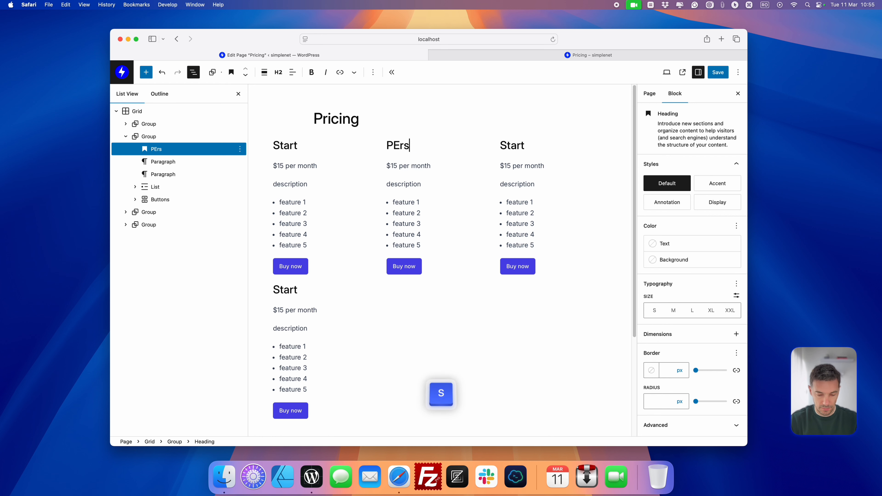
{"action": "type", "text": "i"}
{"action": "key", "text": "BackSpace"}
{"action": "key", "text": "BackSpace"}
{"action": "key", "text": "BackSpace"}
{"action": "key", "text": "BackSpace"}
{"action": "type", "text": "e"}
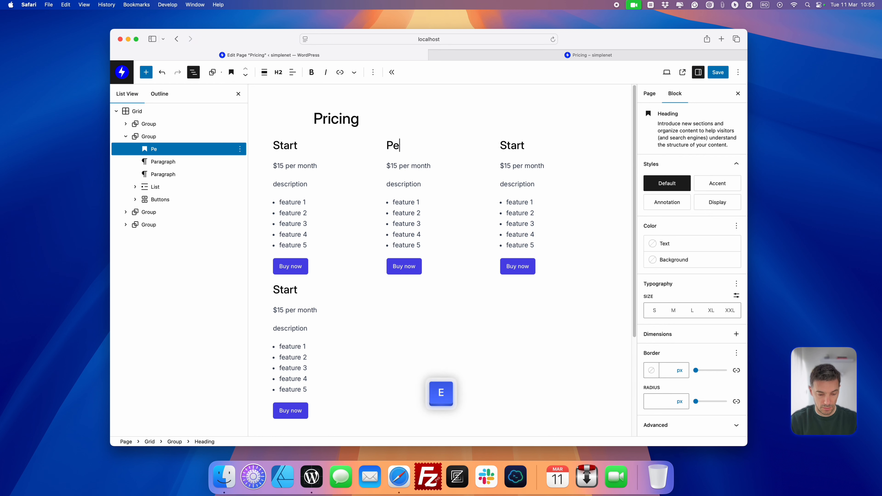
{"action": "type", "text": "rsonal"}
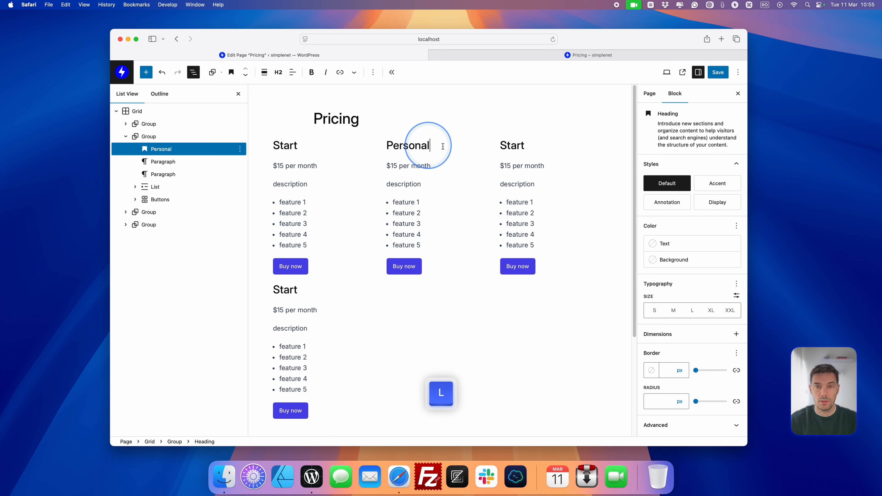
Rename the third group's heading "Pro" and the fourth group's heading "Business".
{"action": "double_click", "coordinate": [512, 145]}
{"action": "type", "text": "Pro"}
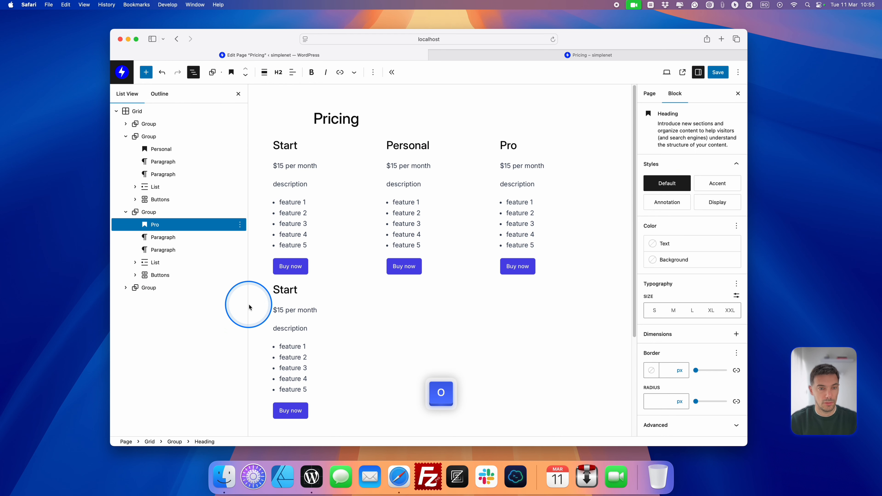
{"action": "double_click", "coordinate": [281, 290]}
{"action": "type", "text": "Business"}
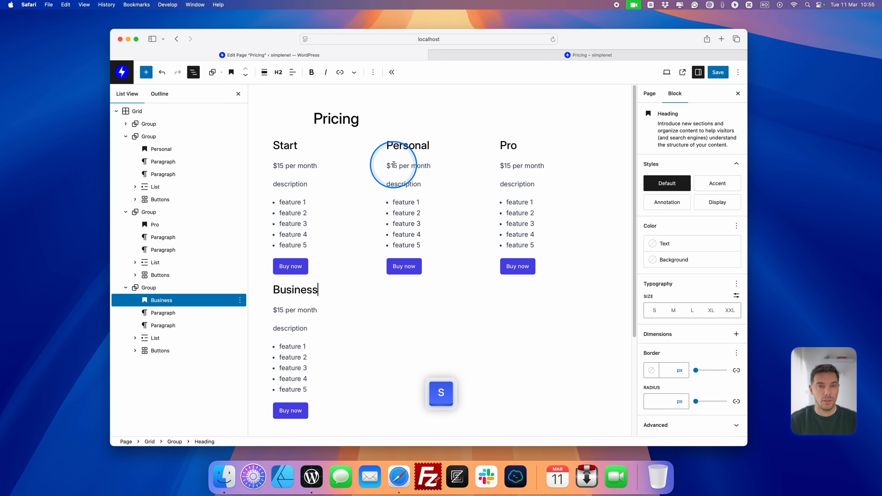
Set the monthly prices to $5 for Start, $10 for Personal and $25 for Business, and save the page.
{"action": "left_click", "coordinate": [280, 166]}
{"action": "key", "text": "BackSpace"}
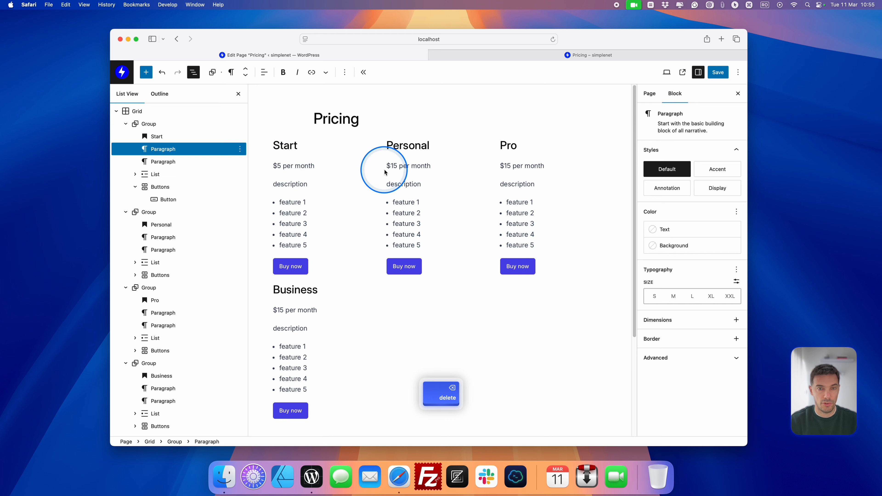
{"action": "left_click", "coordinate": [397, 166]}
{"action": "key", "text": "BackSpace"}
{"action": "type", "text": "0"}
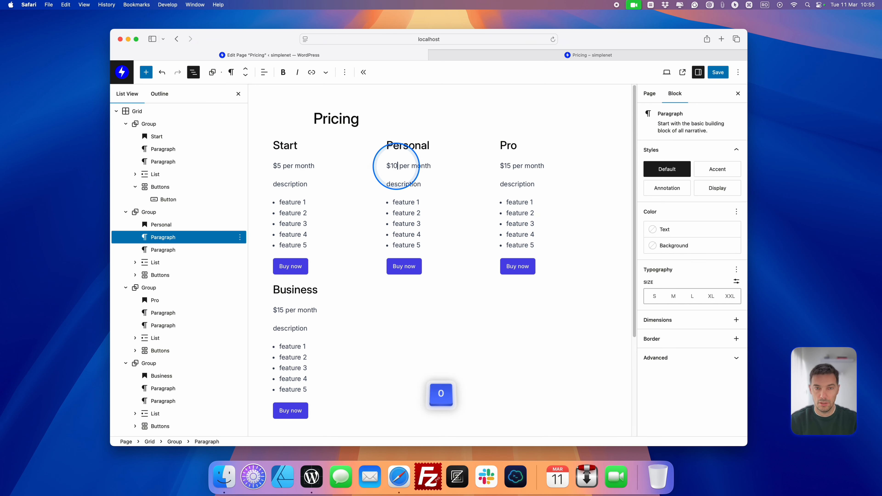
{"action": "left_click", "coordinate": [280, 311]}
{"action": "key", "text": "BackSpace"}
{"action": "type", "text": "2"}
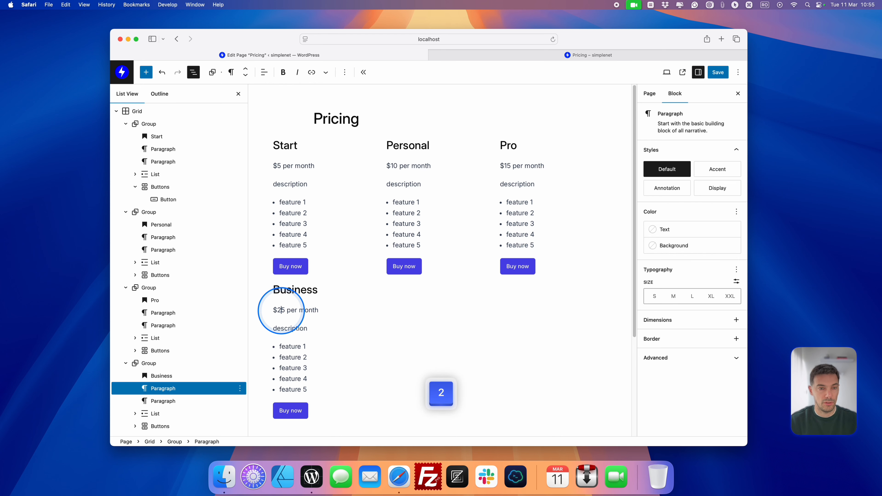
{"action": "left_click", "coordinate": [718, 73]}
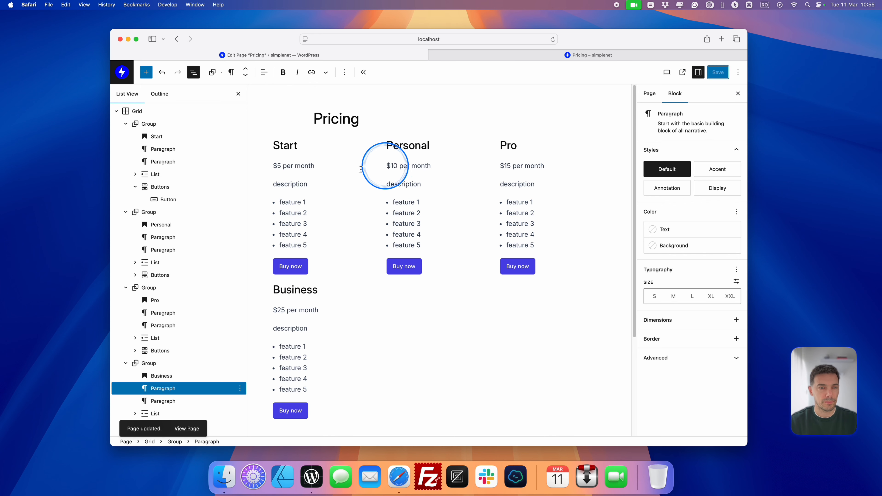
Replace the Start plan's placeholder description with "Perfect for starters.".
{"action": "double_click", "coordinate": [288, 183]}
{"action": "type", "text": "PErs"}
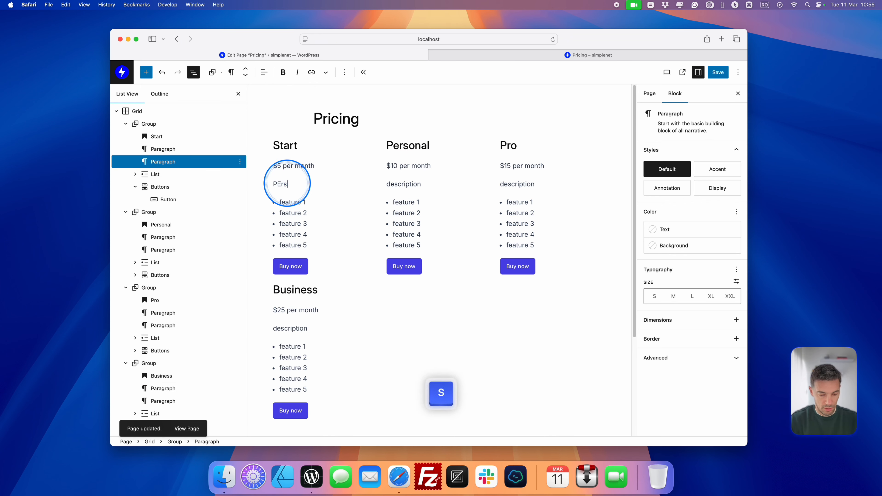
{"action": "key", "text": "BackSpace"}
{"action": "key", "text": "BackSpace"}
{"action": "key", "text": "BackSpace"}
{"action": "type", "text": "e"}
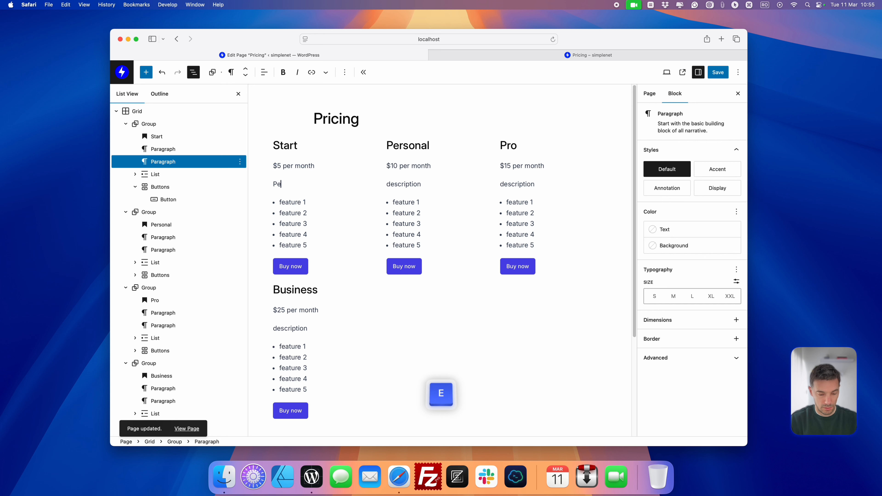
{"action": "key", "text": "BackSpace"}
{"action": "key", "text": "BackSpace"}
{"action": "type", "text": "rfect fp"}
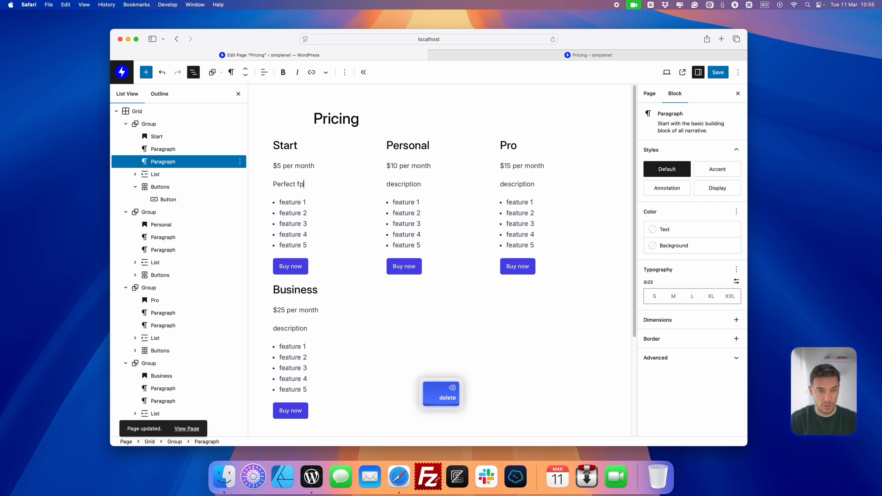
{"action": "type", "text": "ror starters."}
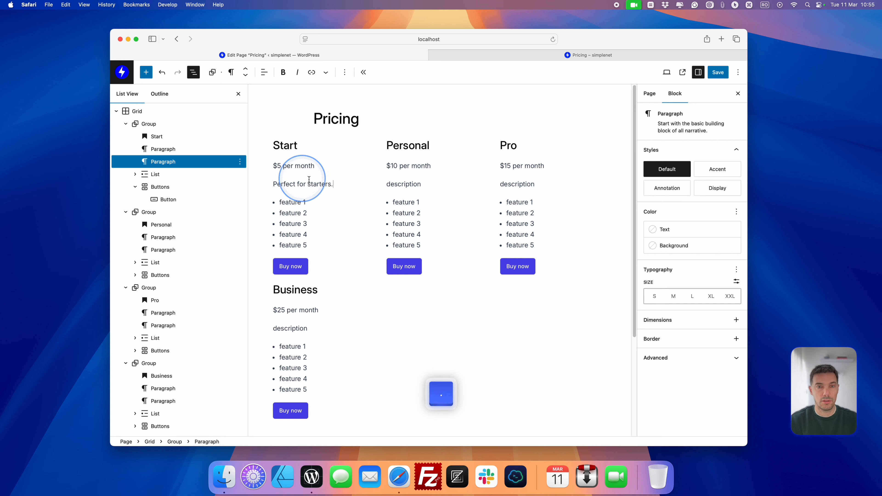
Replace the Personal plan's placeholder description with "Ideal for personal projects.".
{"action": "double_click", "coordinate": [403, 183]}
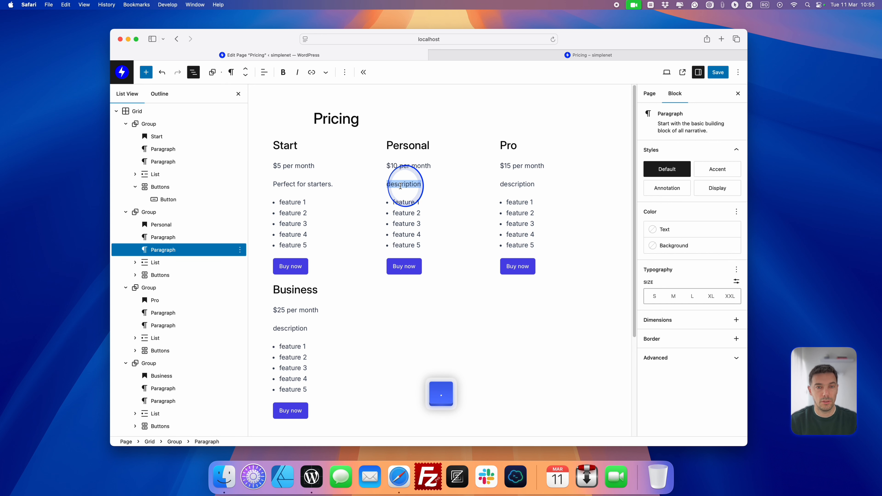
{"action": "type", "text": "Ideal for "}
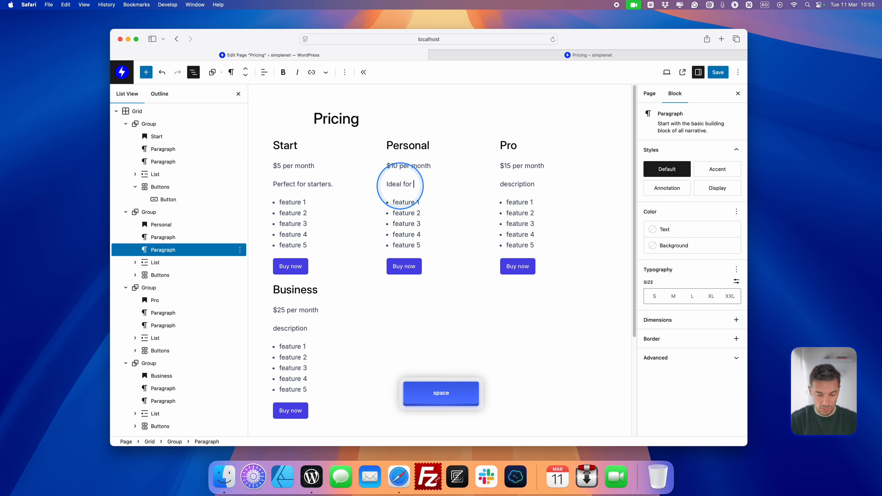
{"action": "type", "text": "personal projects."}
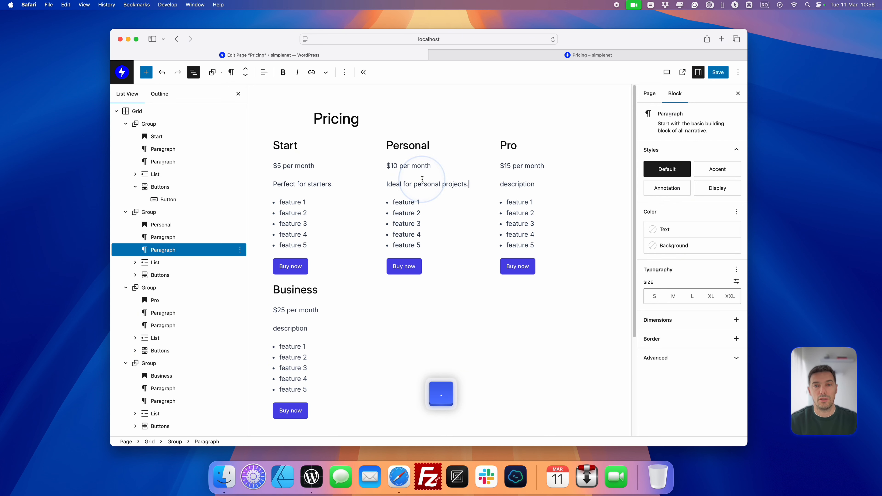
Replace the Pro plan's placeholder description with "Excellent for professionals.".
{"action": "double_click", "coordinate": [520, 184]}
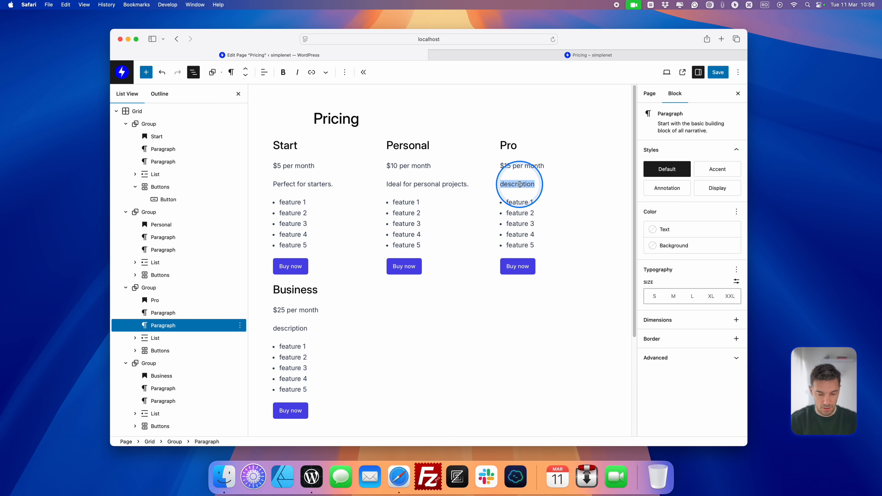
{"action": "type", "text": "Ex"}
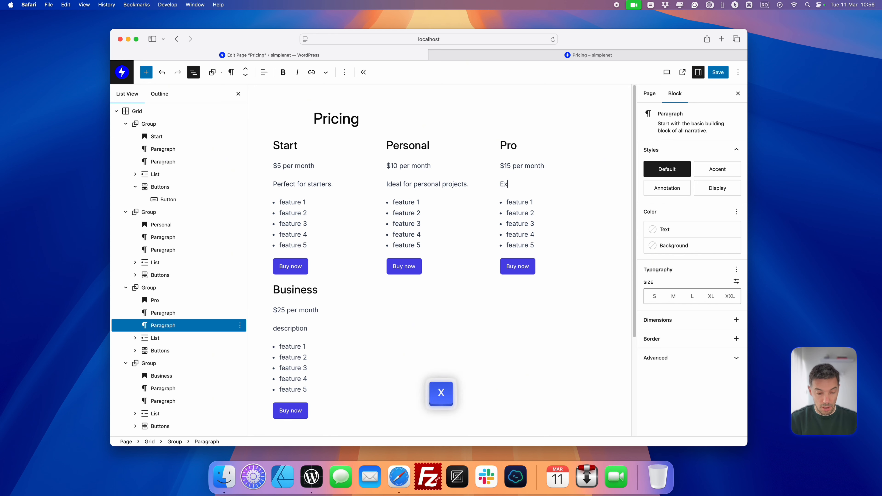
{"action": "type", "text": "cellent for"}
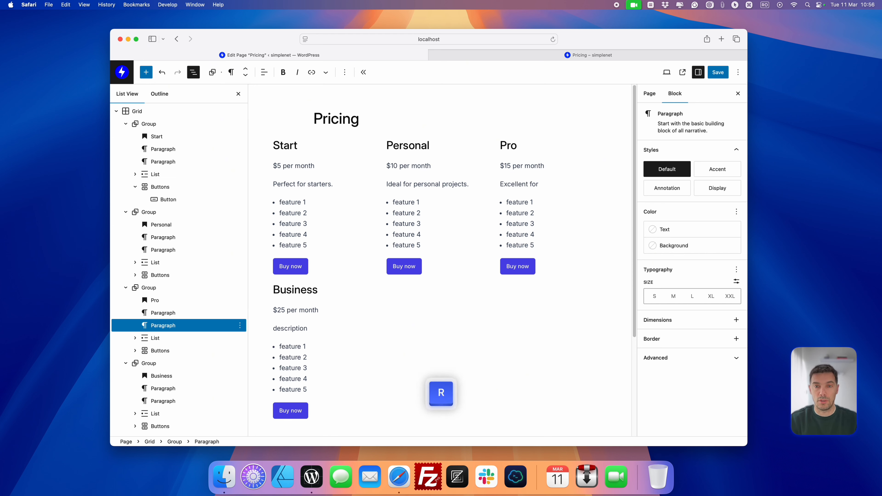
{"action": "type", "text": " professionals."}
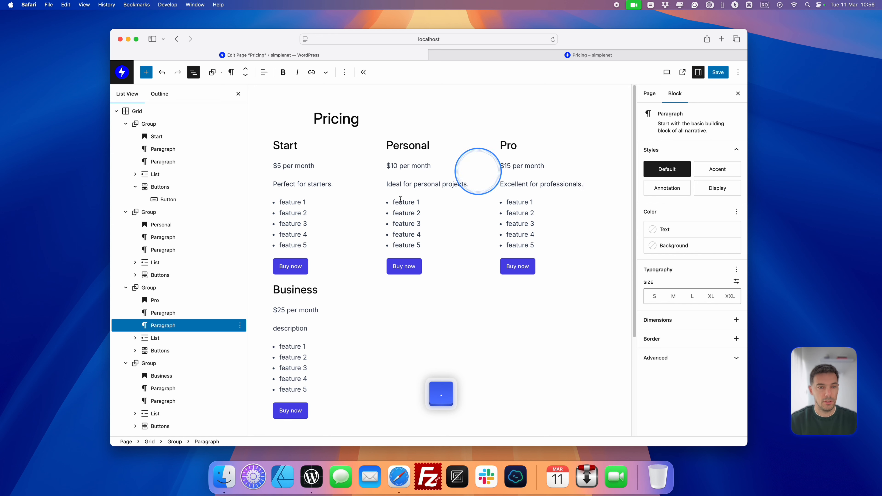
Replace the Business plan's placeholder description with "Great for business.".
{"action": "double_click", "coordinate": [292, 328]}
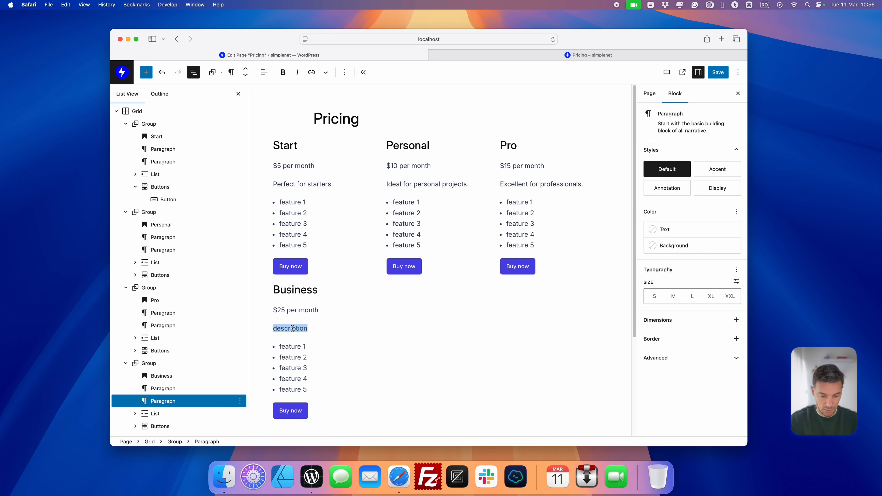
{"action": "type", "text": "Great for "}
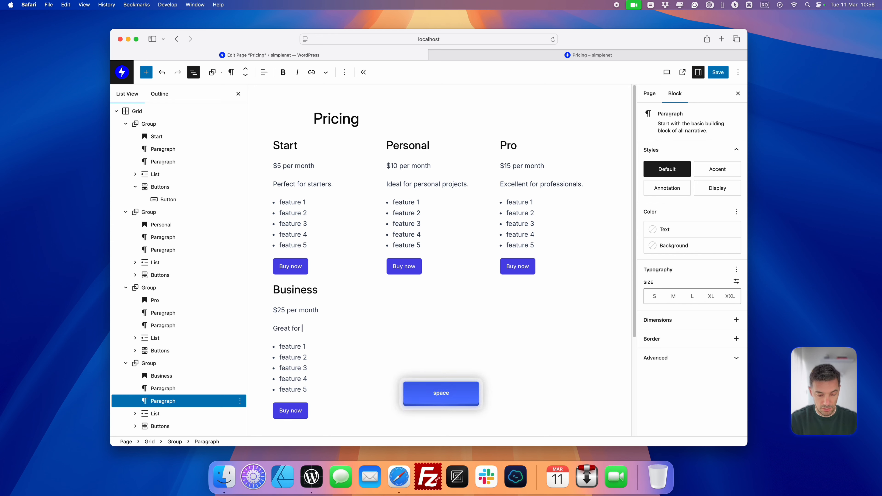
{"action": "type", "text": "business."}
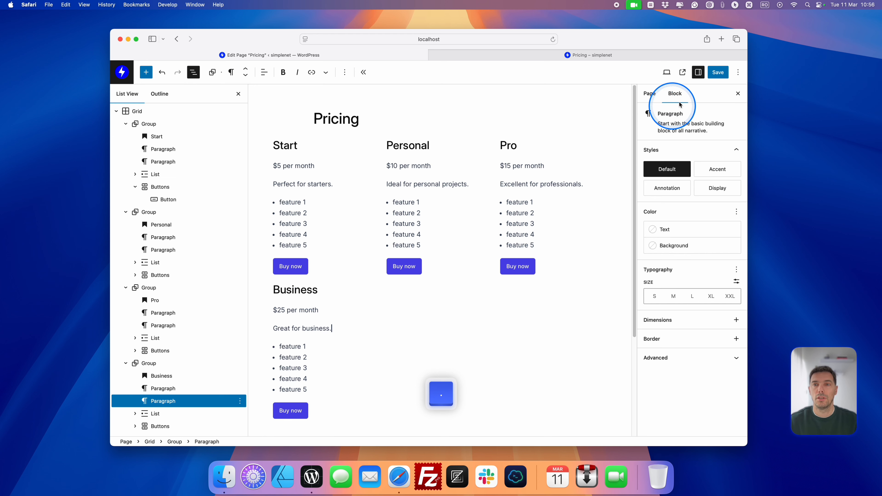
Save the page and reload the published Pricing page to check the updated plans.
{"action": "left_click", "coordinate": [718, 73]}
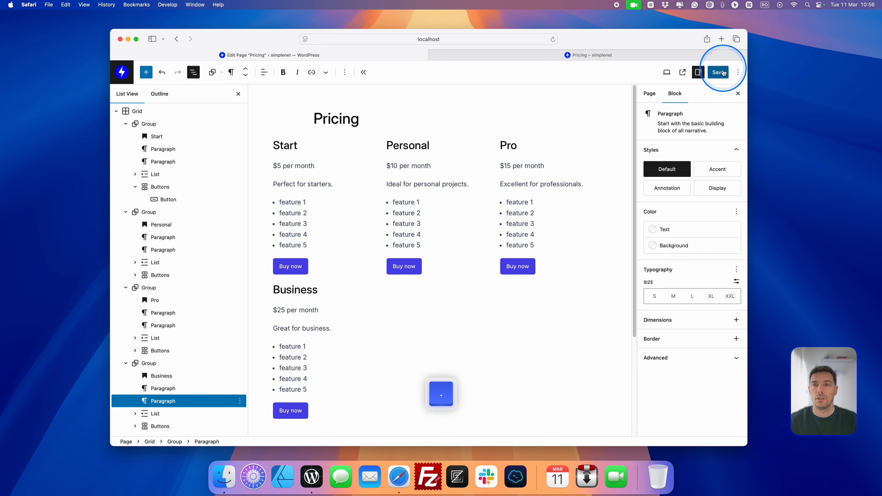
{"action": "left_click", "coordinate": [583, 54]}
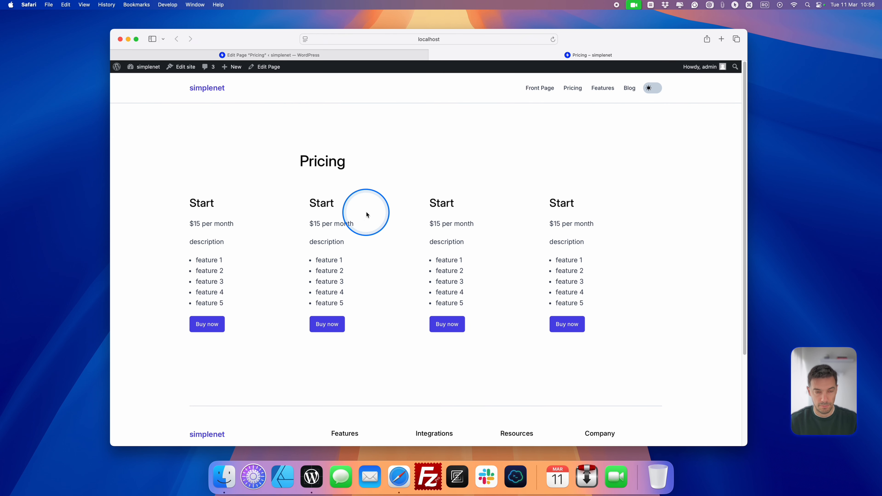
{"action": "key", "text": "super+r"}
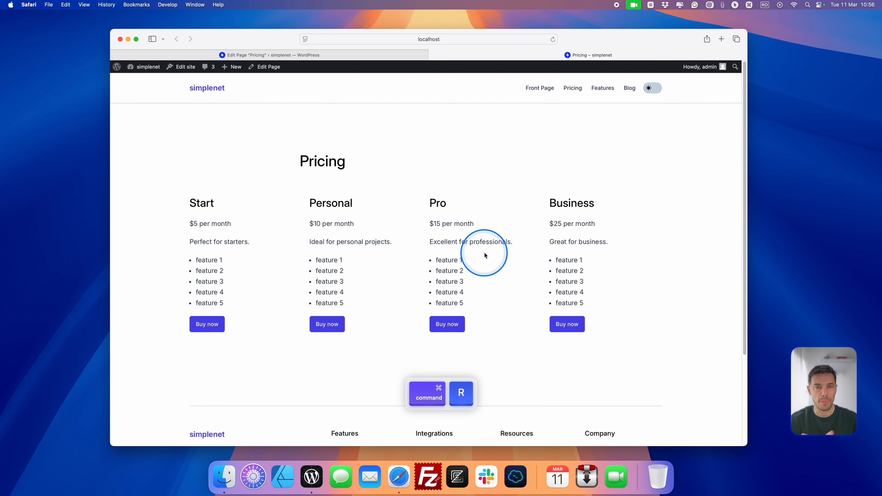
Return to the page editor and collapse all four pricing groups in the block list.
{"action": "left_click", "coordinate": [322, 54]}
{"action": "left_click", "coordinate": [161, 125]}
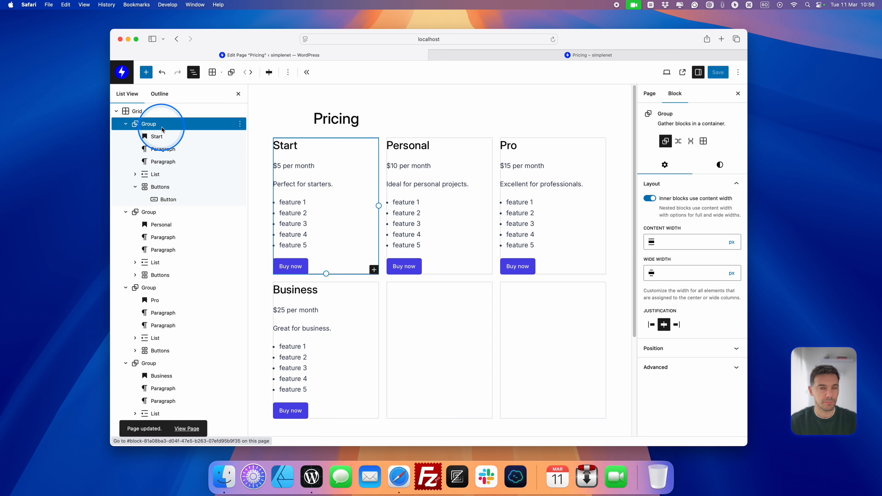
{"action": "left_click", "coordinate": [126, 123]}
{"action": "left_click", "coordinate": [126, 136]}
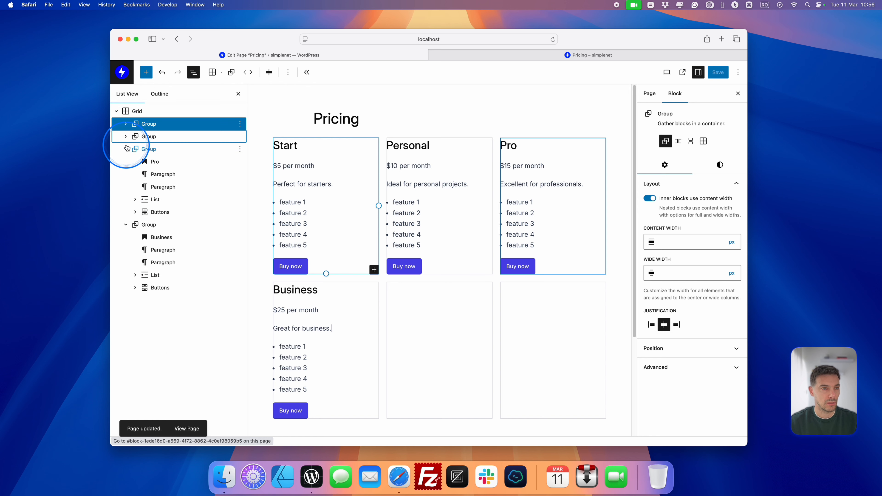
{"action": "left_click", "coordinate": [125, 149]}
{"action": "left_click", "coordinate": [125, 161]}
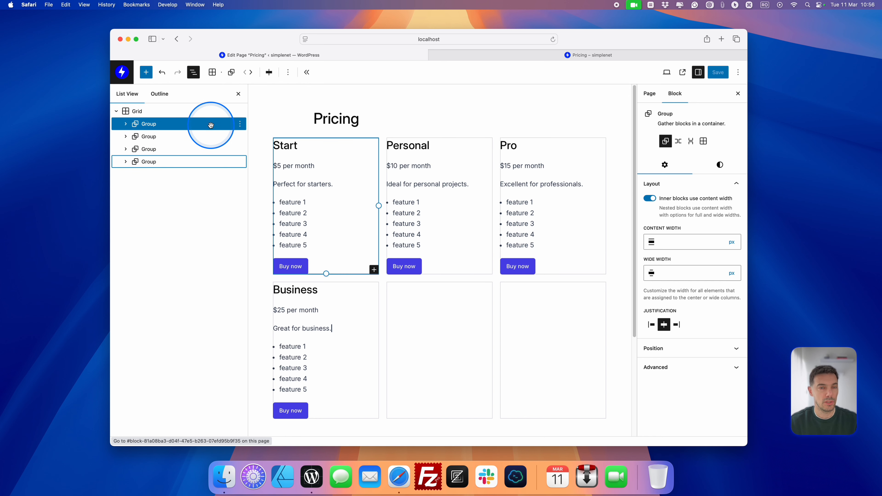
Apply the Style 3 block style to the Start plan's group and save the page.
{"action": "left_click", "coordinate": [169, 123]}
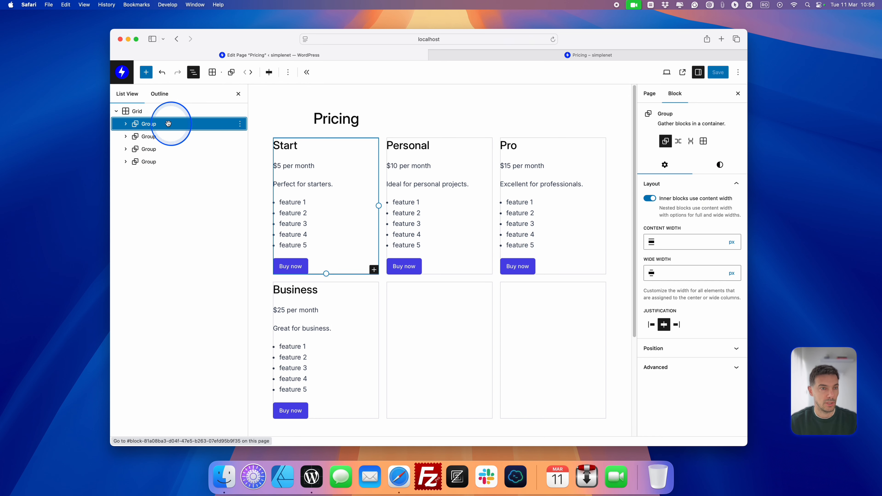
{"action": "left_click", "coordinate": [716, 169]}
{"action": "left_click", "coordinate": [710, 203]}
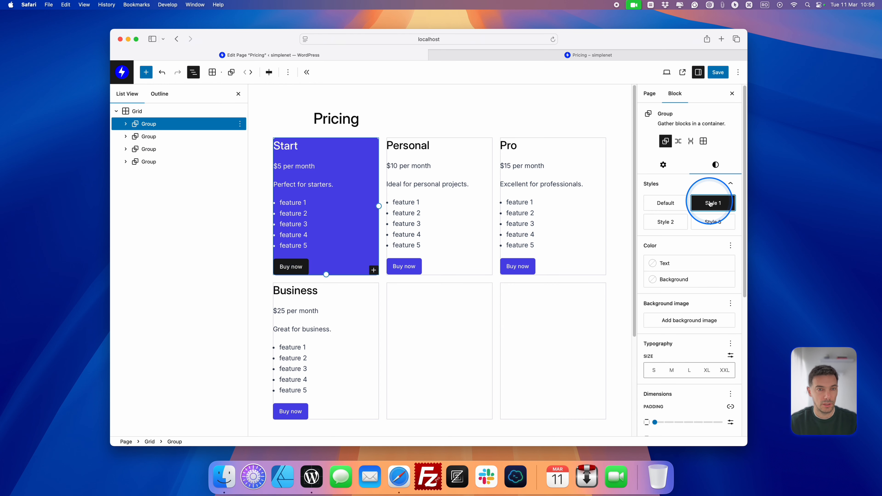
{"action": "left_click", "coordinate": [674, 225]}
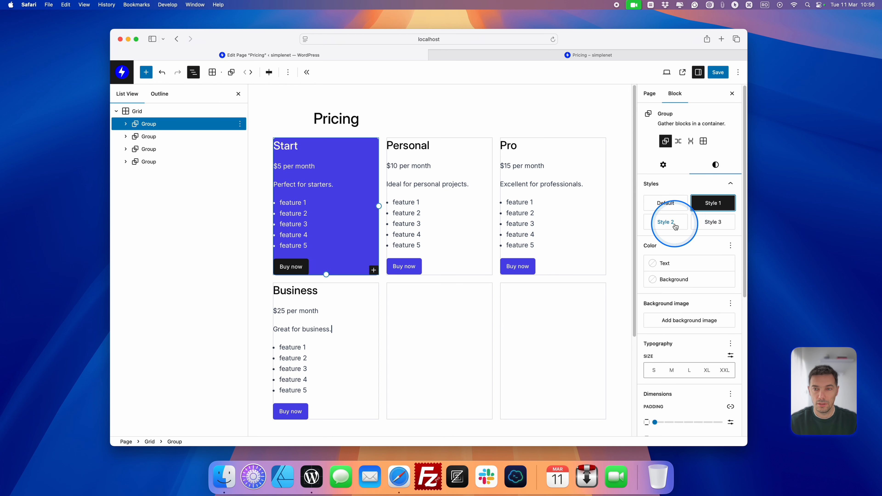
{"action": "left_click", "coordinate": [715, 224]}
{"action": "left_click", "coordinate": [718, 72]}
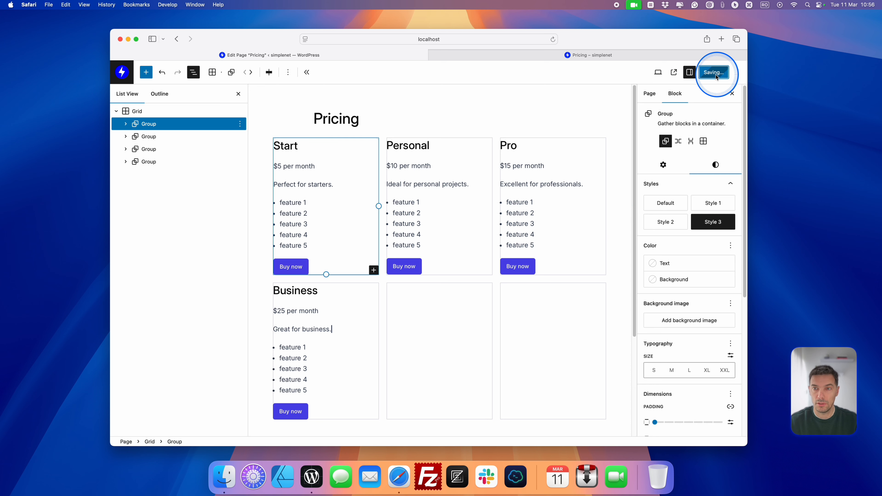
Reload the published Pricing page to check the Start plan's group style, and return to the page editor.
{"action": "left_click", "coordinate": [656, 53]}
{"action": "key", "text": "super+r"}
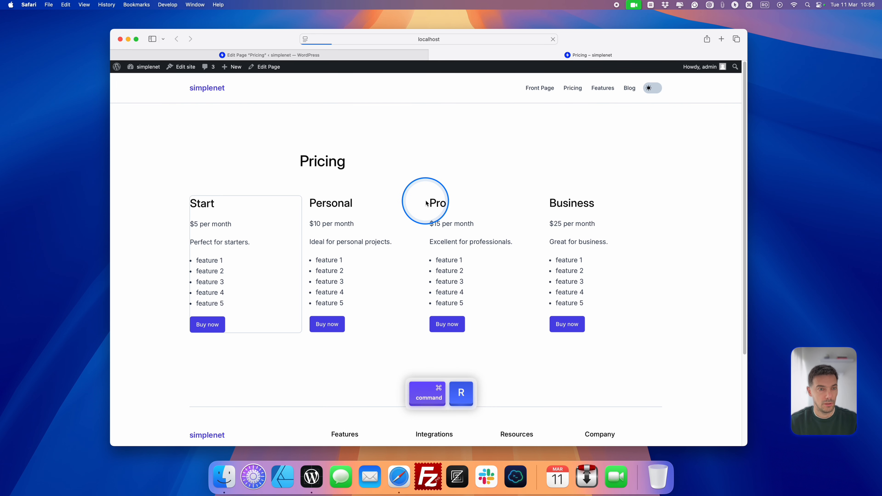
{"action": "left_click", "coordinate": [329, 52]}
Set the Start group's vertical and horizontal padding to 2 and save the page.
{"action": "scroll", "coordinate": [655, 328], "scroll_direction": "down", "scroll_amount": 4}
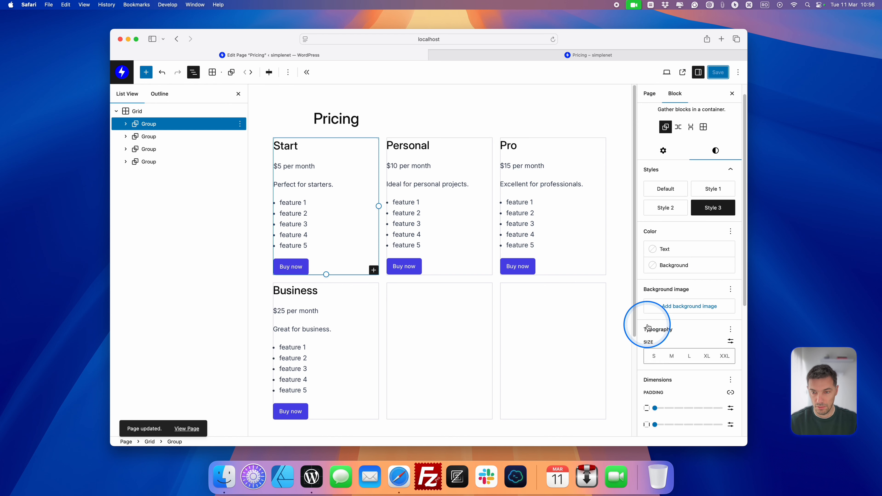
{"action": "left_click", "coordinate": [683, 347]}
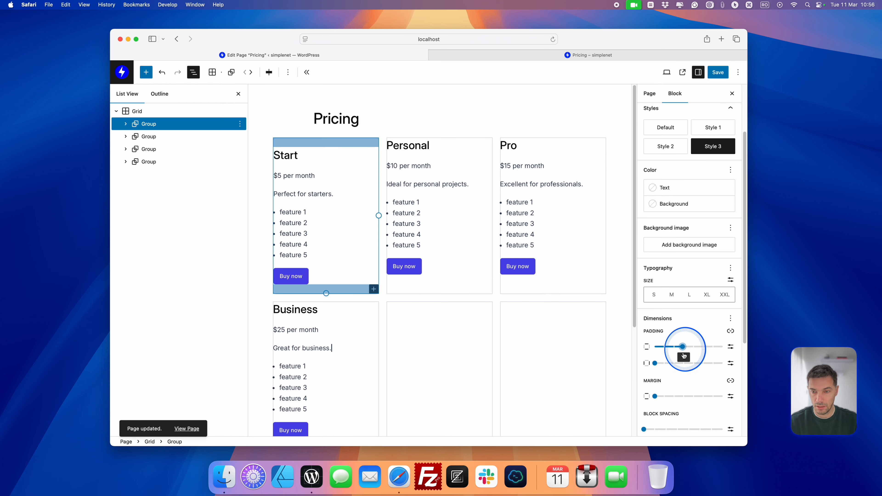
{"action": "left_click", "coordinate": [684, 363]}
{"action": "left_click", "coordinate": [717, 72]}
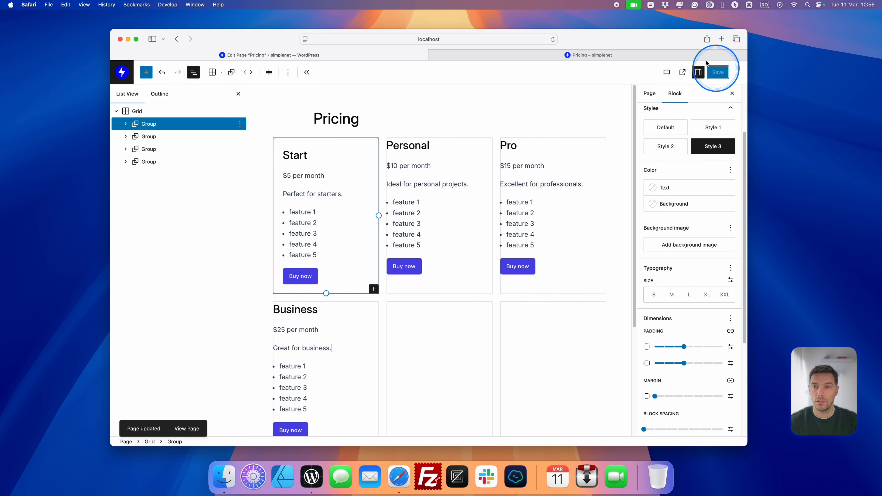
Reload the published Pricing page to check the Start group's padding, and return to the page editor.
{"action": "left_click", "coordinate": [636, 52]}
{"action": "left_click", "coordinate": [531, 137]}
{"action": "key", "text": "cmd+r"}
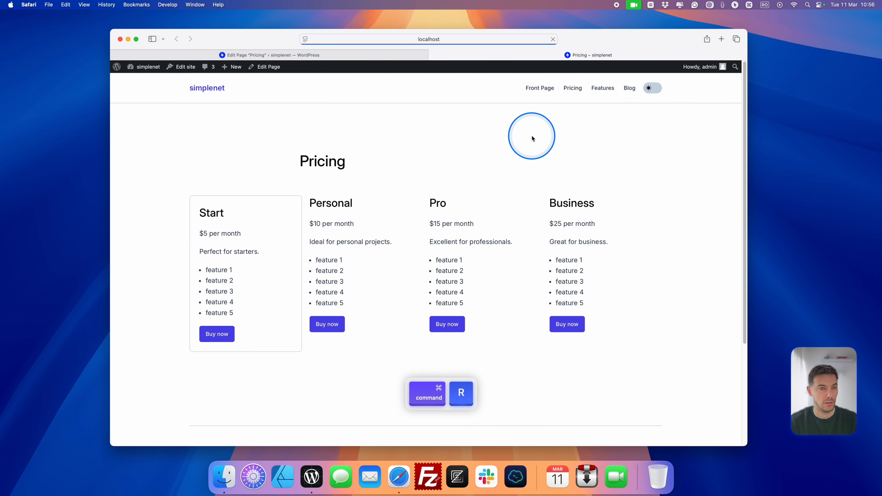
{"action": "left_click", "coordinate": [382, 54]}
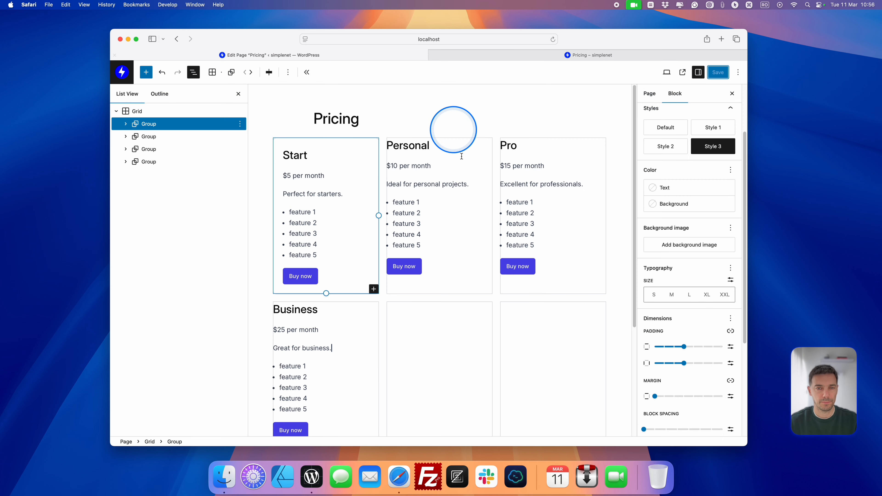
Apply the Checkmark style to the Start plan's feature list and save the page.
{"action": "left_click", "coordinate": [301, 211]}
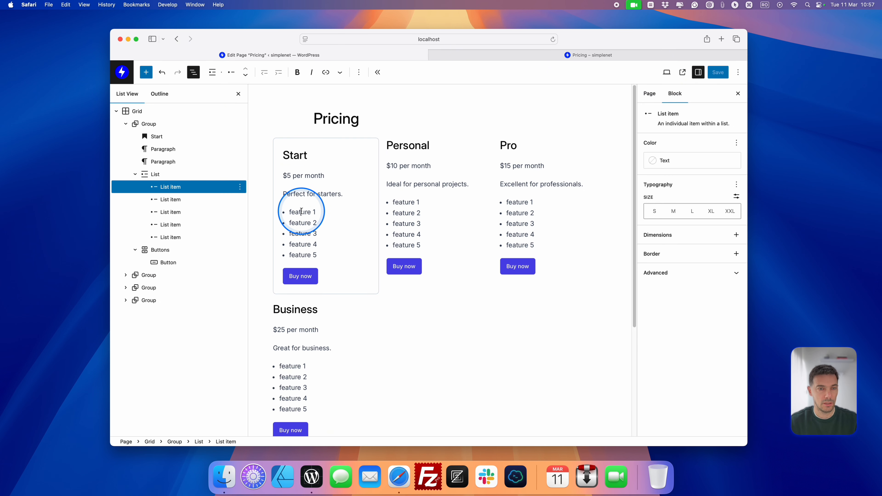
{"action": "left_click", "coordinate": [181, 173]}
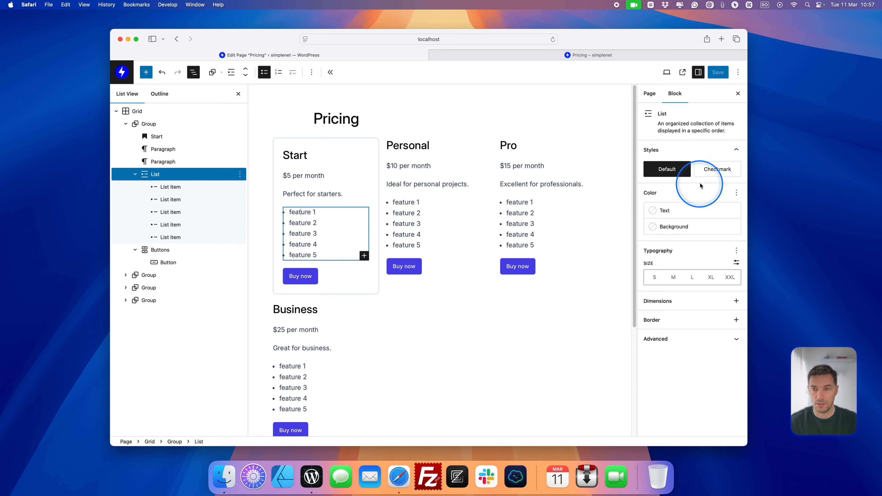
{"action": "left_click", "coordinate": [717, 169]}
{"action": "left_click", "coordinate": [717, 72]}
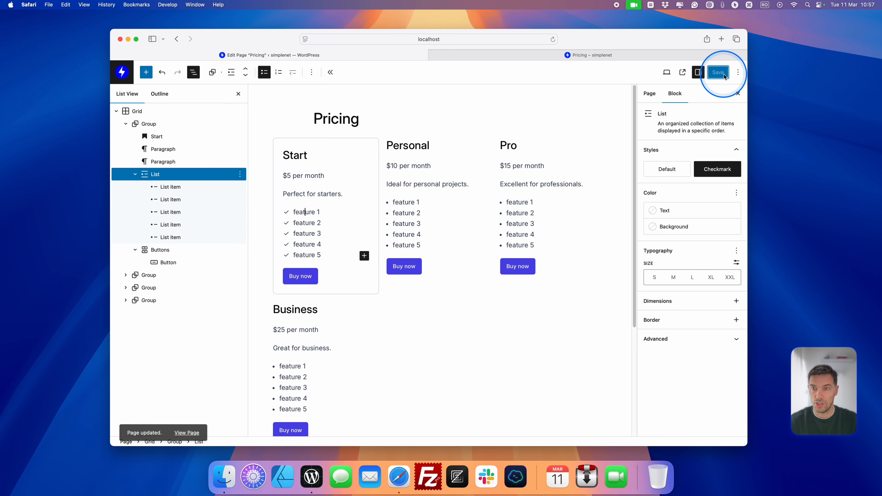
Reload the published Pricing page to check the Start plan's feature list, and return to the page editor.
{"action": "left_click", "coordinate": [632, 56]}
{"action": "key", "text": "super+r"}
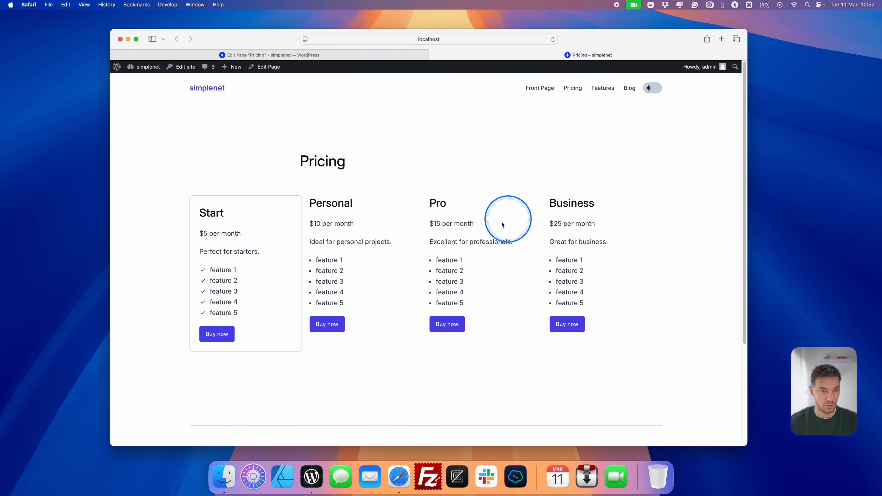
{"action": "left_click", "coordinate": [331, 51]}
Set the width of the Start plan's Buy now button to 100% and save the page.
{"action": "left_click", "coordinate": [302, 277]}
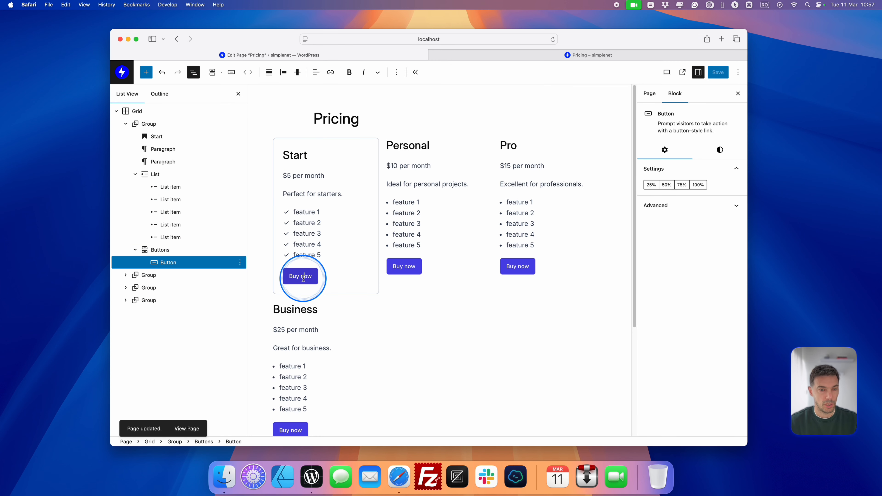
{"action": "left_click", "coordinate": [698, 186]}
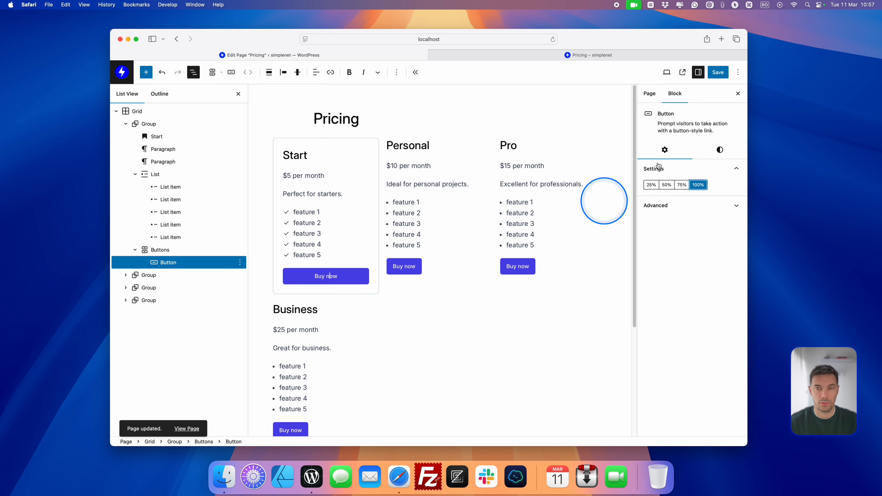
{"action": "left_click", "coordinate": [718, 73]}
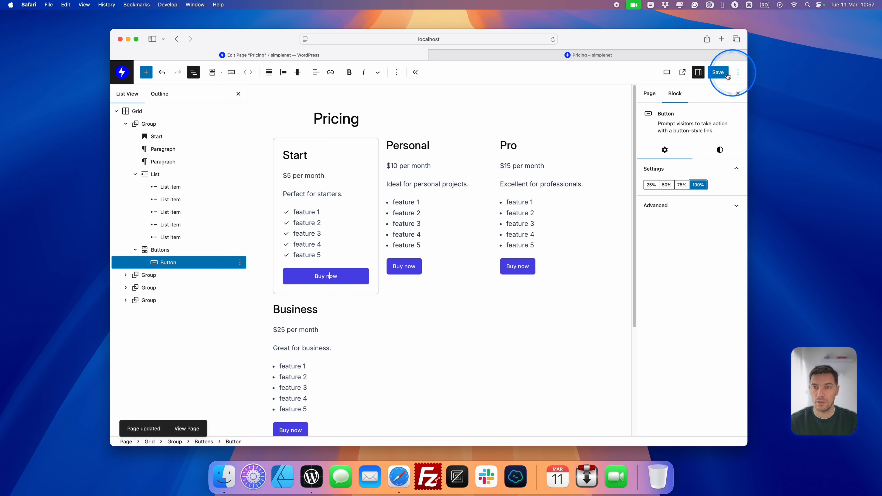
Reload the published Pricing page to check the Start plan's button width, and return to the page editor.
{"action": "left_click", "coordinate": [599, 54]}
{"action": "key", "text": "super+r"}
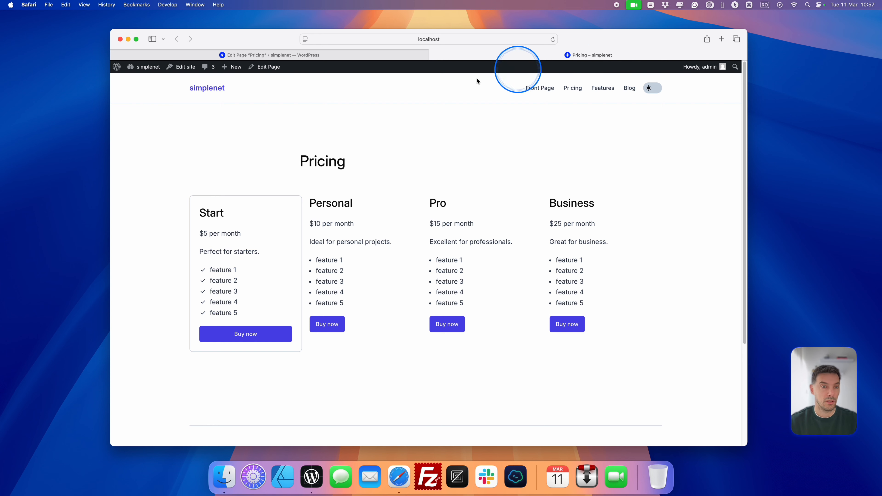
{"action": "left_click", "coordinate": [334, 54]}
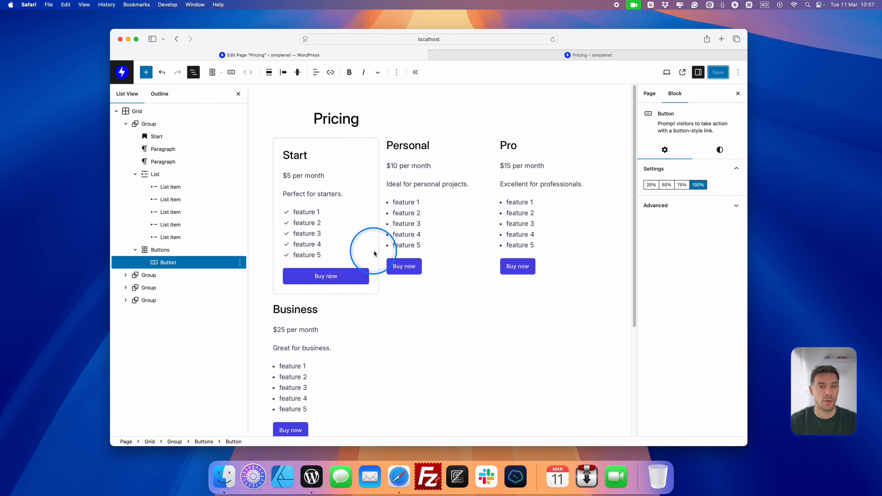
Collapse the Start group in the block list, and give the Personal group Style 3 with vertical and horizontal padding of 2.
{"action": "left_click", "coordinate": [127, 128]}
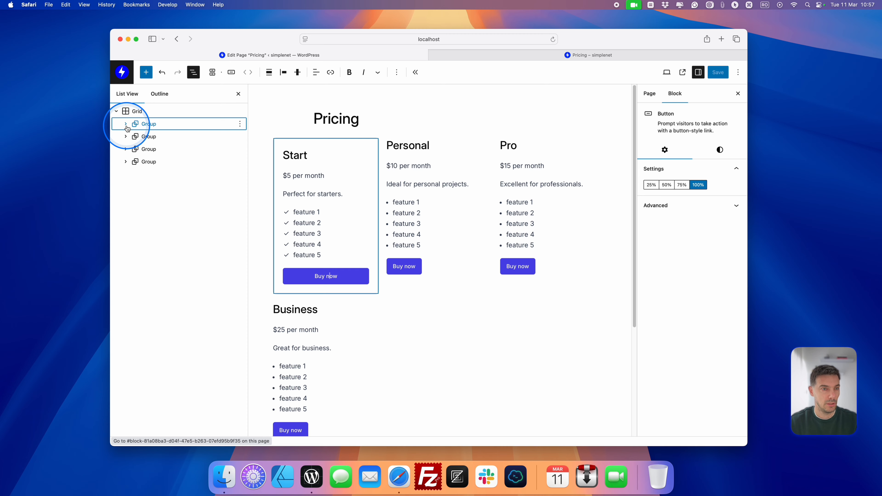
{"action": "left_click", "coordinate": [157, 139]}
{"action": "left_click", "coordinate": [705, 221]}
{"action": "scroll", "coordinate": [692, 278], "scroll_direction": "down", "scroll_amount": 3}
{"action": "left_click", "coordinate": [684, 365]}
Apply the Checkmark style to the Personal plan's feature list and set its Buy now button width to 100%.
{"action": "left_click", "coordinate": [414, 212]}
{"action": "left_click", "coordinate": [156, 188]}
{"action": "left_click", "coordinate": [713, 188]}
{"action": "left_click", "coordinate": [425, 276]}
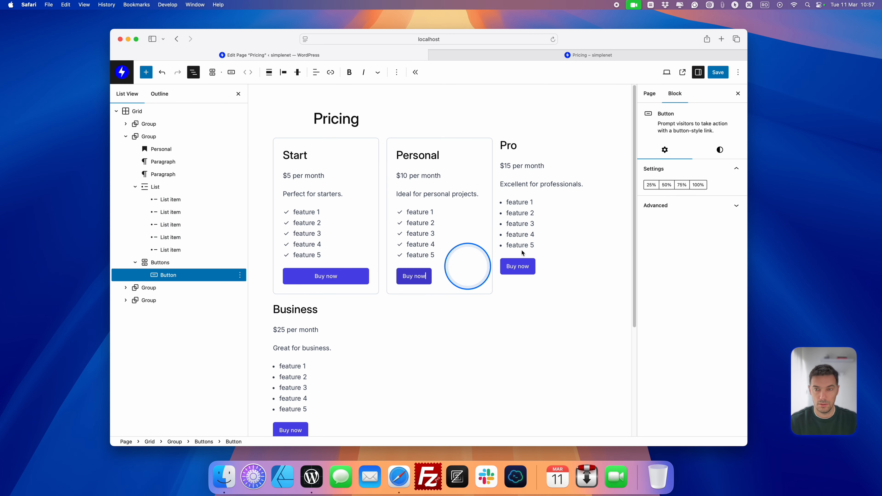
{"action": "left_click", "coordinate": [697, 184]}
Apply Style 3 to the Pro plan's group and set its vertical and horizontal padding to 2.
{"action": "left_click", "coordinate": [173, 287]}
{"action": "left_click", "coordinate": [716, 165]}
{"action": "left_click", "coordinate": [707, 222]}
{"action": "scroll", "coordinate": [690, 222], "scroll_direction": "down", "scroll_amount": 6}
{"action": "left_click", "coordinate": [683, 195]}
{"action": "left_click", "coordinate": [683, 211]}
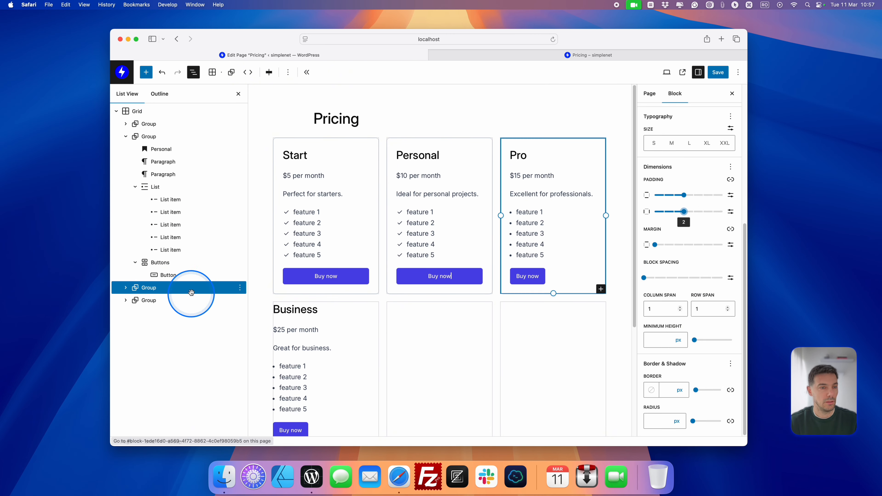
Set the Pro plan's Buy now button width to 100% and apply the Checkmark style to its feature list.
{"action": "left_click", "coordinate": [531, 276]}
{"action": "left_click", "coordinate": [700, 184]}
{"action": "left_click", "coordinate": [528, 223]}
{"action": "left_click", "coordinate": [156, 338]}
{"action": "left_click", "coordinate": [718, 169]}
{"action": "left_click", "coordinate": [126, 287]}
Apply Style 3 to the Business plan's group and set its vertical and horizontal padding to 2.
{"action": "left_click", "coordinate": [153, 301]}
{"action": "left_click", "coordinate": [716, 164]}
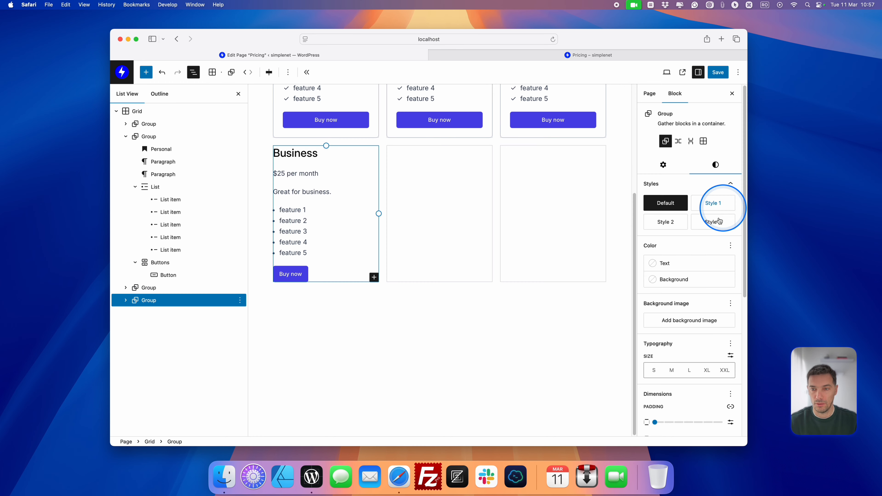
{"action": "left_click", "coordinate": [708, 221]}
{"action": "scroll", "coordinate": [690, 216], "scroll_direction": "down", "scroll_amount": 6}
{"action": "left_click", "coordinate": [683, 195]}
{"action": "left_click", "coordinate": [683, 212]}
Apply the Checkmark style to the Business plan's feature list and set its Buy now button width to 100%.
{"action": "left_click", "coordinate": [333, 221]}
{"action": "left_click", "coordinate": [212, 73]}
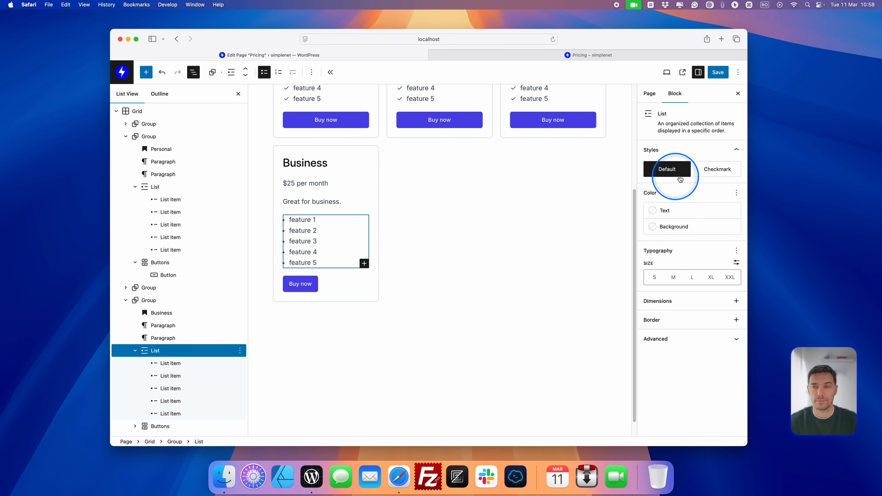
{"action": "left_click", "coordinate": [717, 170]}
{"action": "left_click", "coordinate": [310, 283]}
{"action": "left_click", "coordinate": [700, 184]}
Save the page and reload the published Pricing page to check the styling of all four plans.
{"action": "left_click", "coordinate": [718, 73]}
{"action": "left_click", "coordinate": [633, 56]}
{"action": "key", "text": "super+r"}
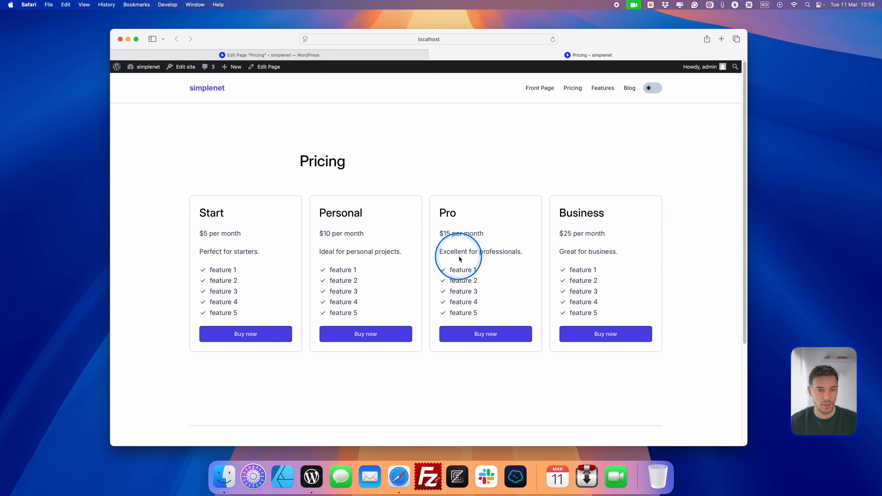
Return to the page editor and link the Start plan's Buy now button to the placeholder URL "#".
{"action": "left_click", "coordinate": [351, 54]}
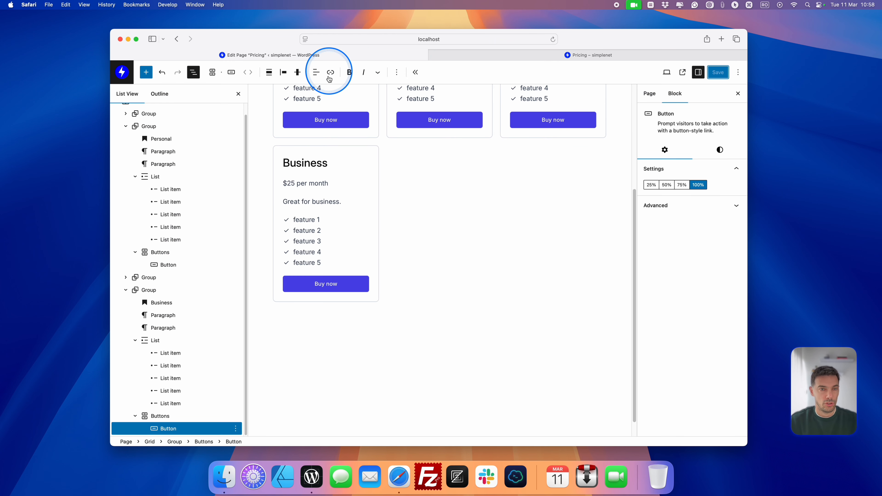
{"action": "scroll", "coordinate": [551, 303], "scroll_direction": "up", "scroll_amount": 5}
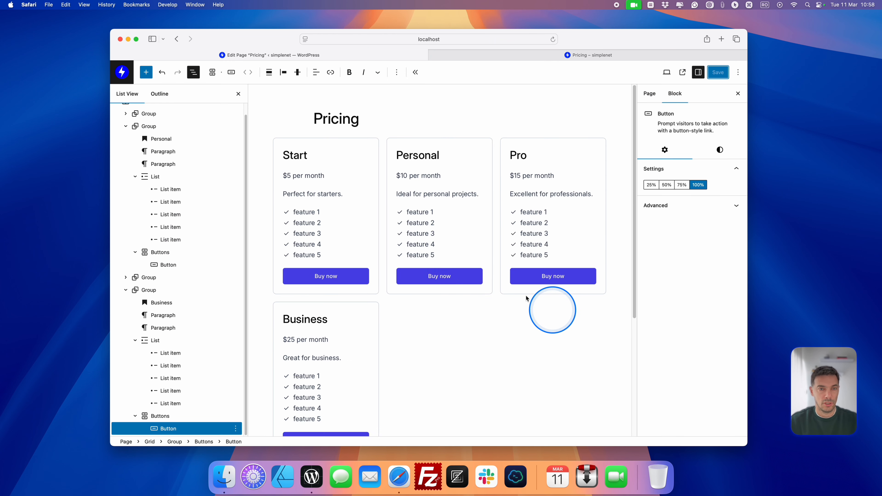
{"action": "left_click", "coordinate": [329, 276]}
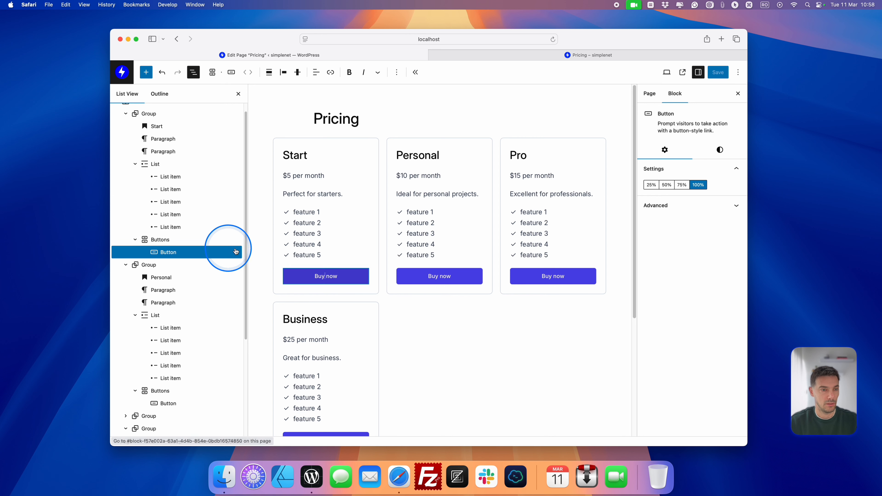
{"action": "left_click", "coordinate": [330, 73]}
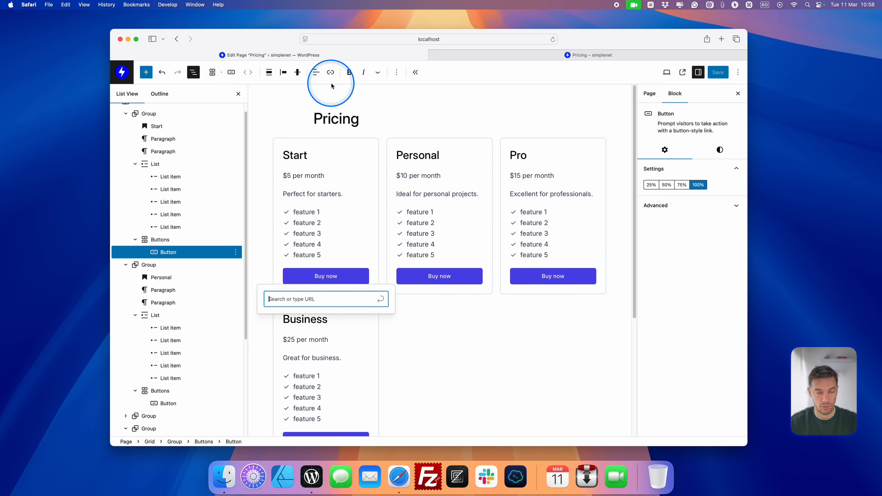
{"action": "type", "text": "#"}
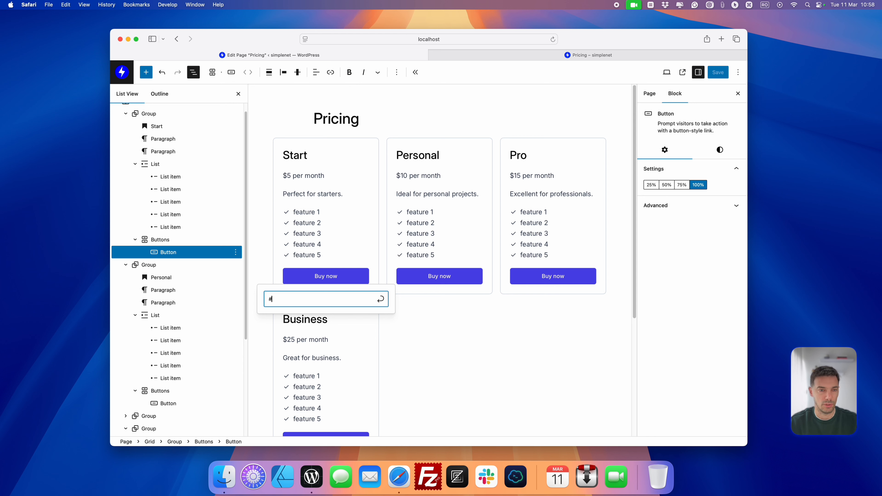
{"action": "key", "text": "Return"}
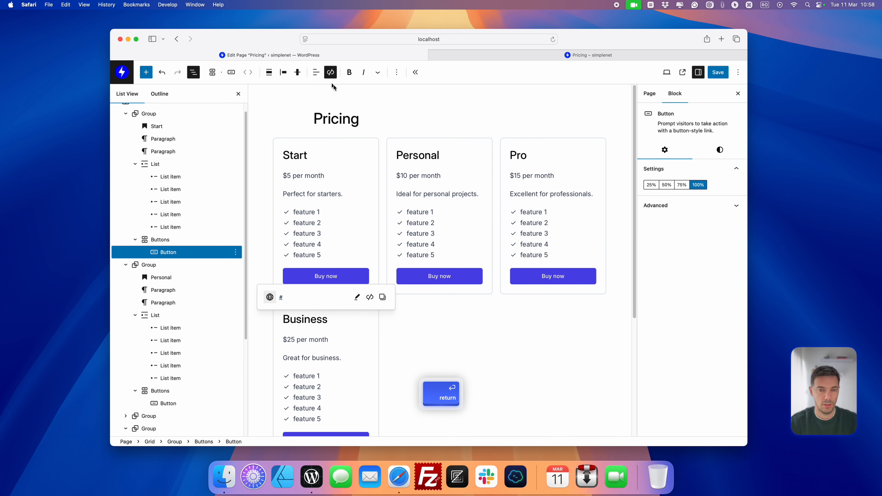
Link the Personal plan's Buy now button to the placeholder URL "#".
{"action": "left_click", "coordinate": [457, 276]}
{"action": "left_click", "coordinate": [330, 72]}
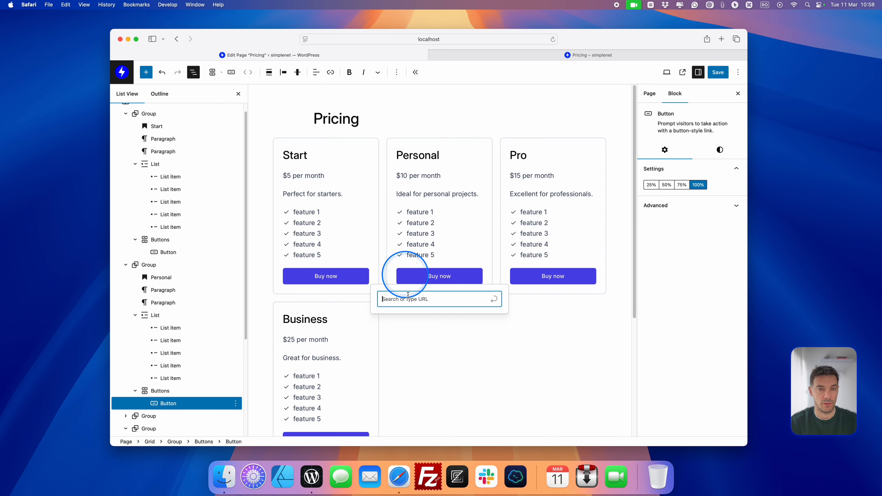
{"action": "left_click", "coordinate": [414, 311]}
{"action": "type", "text": "#"}
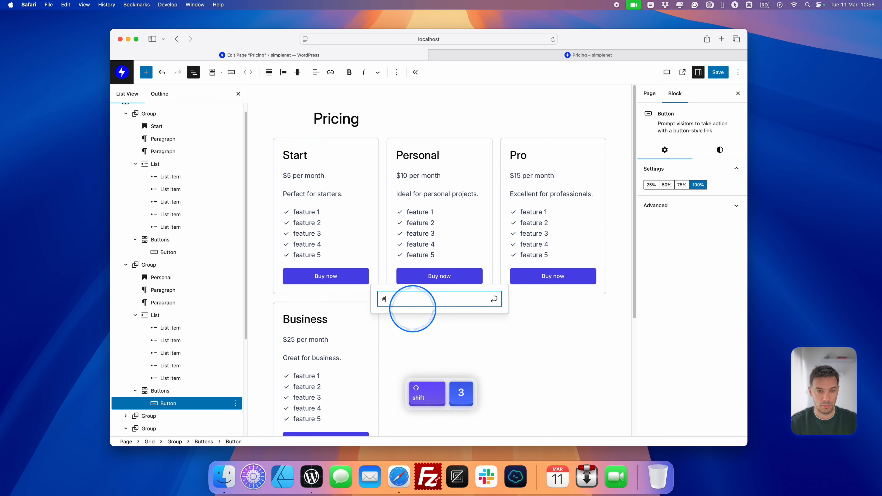
{"action": "key", "text": "Return"}
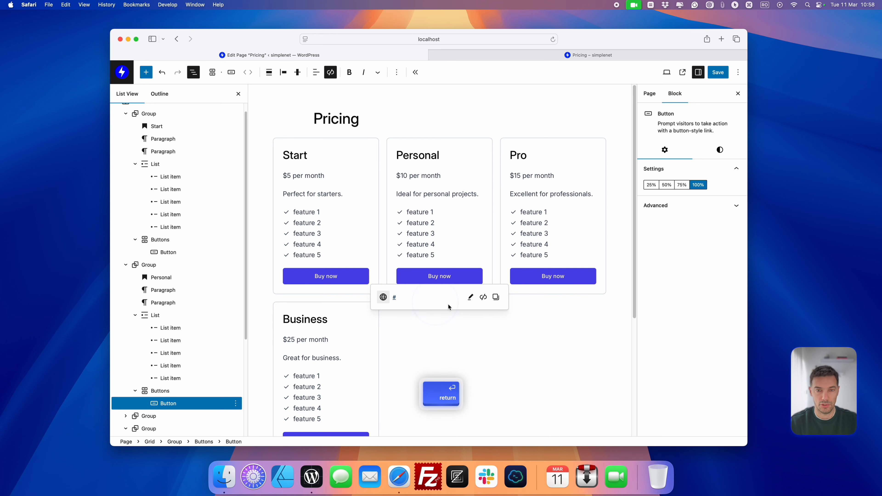
Link the Pro plan's Buy now button to the placeholder URL "#".
{"action": "left_click", "coordinate": [555, 276]}
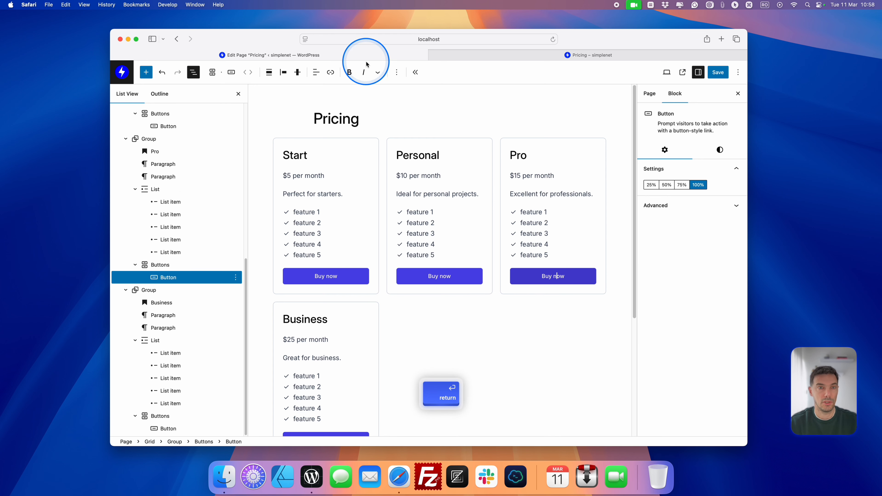
{"action": "left_click", "coordinate": [331, 72]}
{"action": "type", "text": "#"}
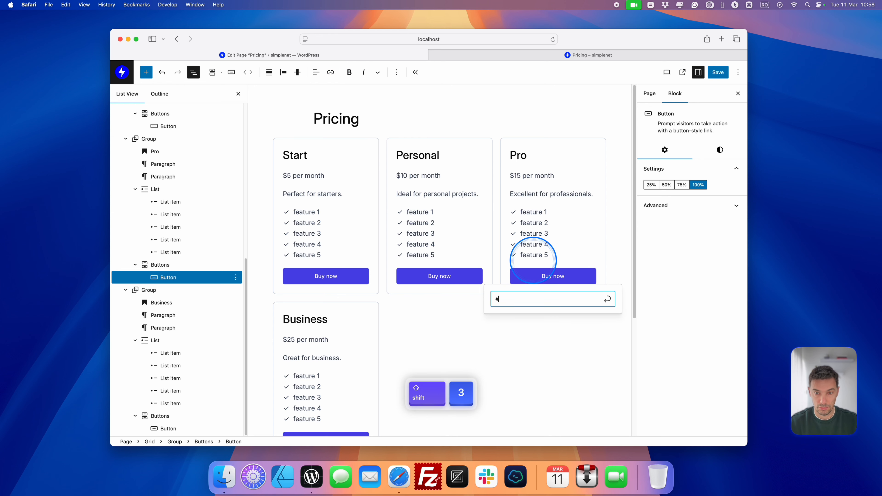
{"action": "key", "text": "Return"}
Link the Business plan's Buy now button to the placeholder URL "#".
{"action": "scroll", "coordinate": [348, 271], "scroll_direction": "down", "scroll_amount": 5}
{"action": "left_click", "coordinate": [348, 271]}
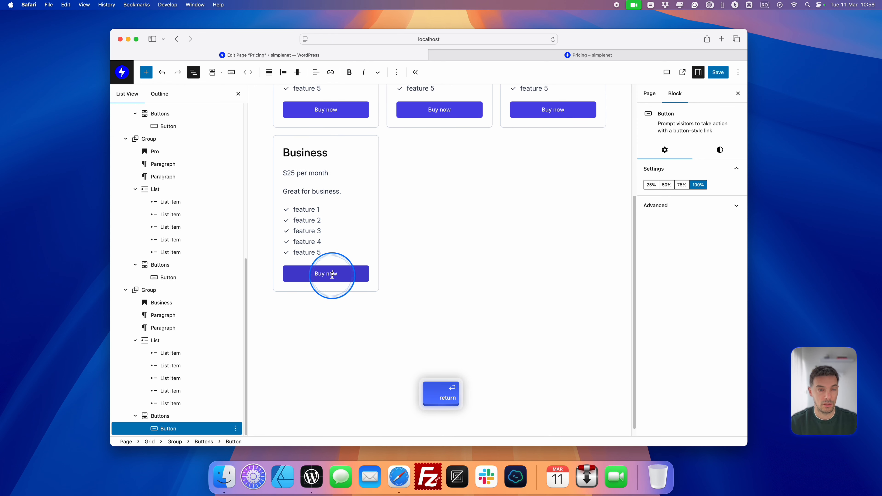
{"action": "left_click", "coordinate": [330, 72]}
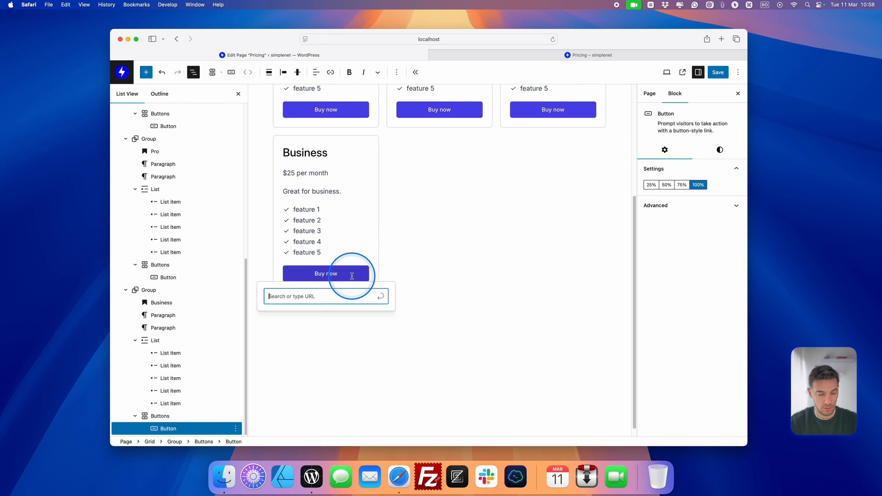
{"action": "type", "text": "#"}
{"action": "key", "text": "Return"}
{"action": "scroll", "coordinate": [452, 225], "scroll_direction": "up", "scroll_amount": 5}
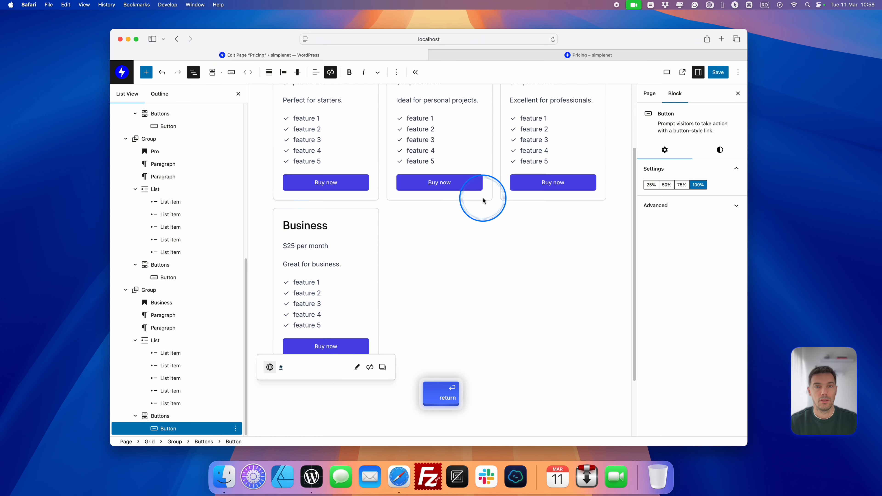
Save the page and reload the live Pricing page to check the linked buttons.
{"action": "left_click", "coordinate": [708, 78]}
{"action": "left_click", "coordinate": [624, 56]}
{"action": "key", "text": "super+r"}
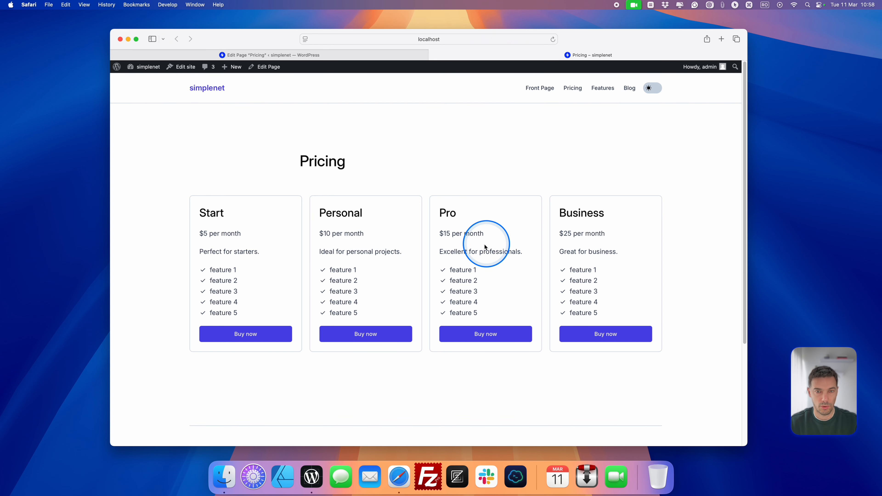
Return to the page editor and apply the Display style to the Start plan's "$5 per month" paragraph.
{"action": "left_click", "coordinate": [403, 52]}
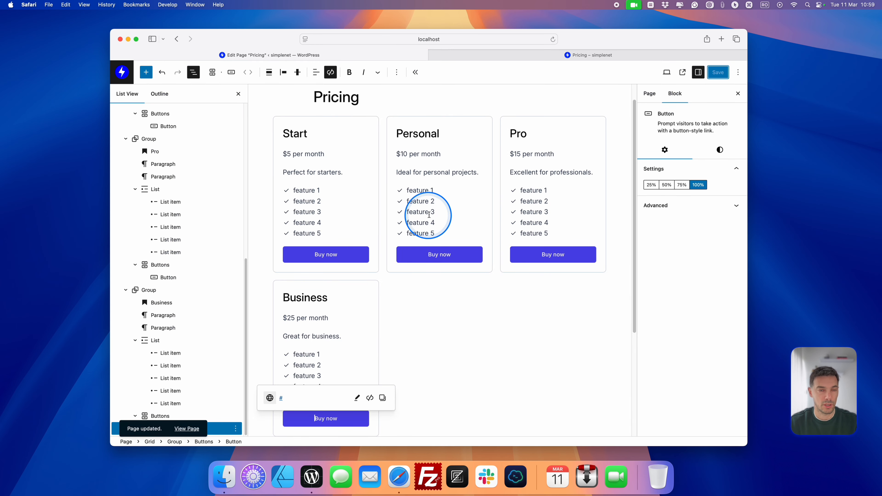
{"action": "left_click", "coordinate": [286, 176]}
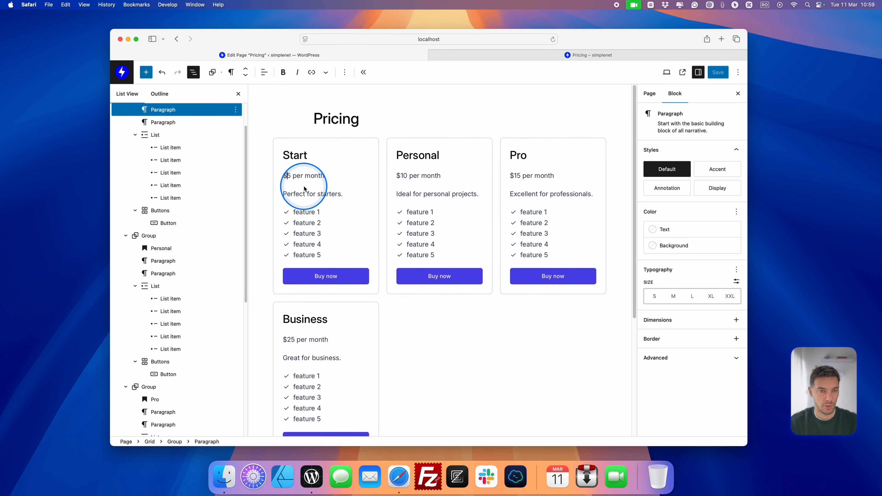
{"action": "left_click", "coordinate": [711, 170]}
{"action": "left_click", "coordinate": [719, 188]}
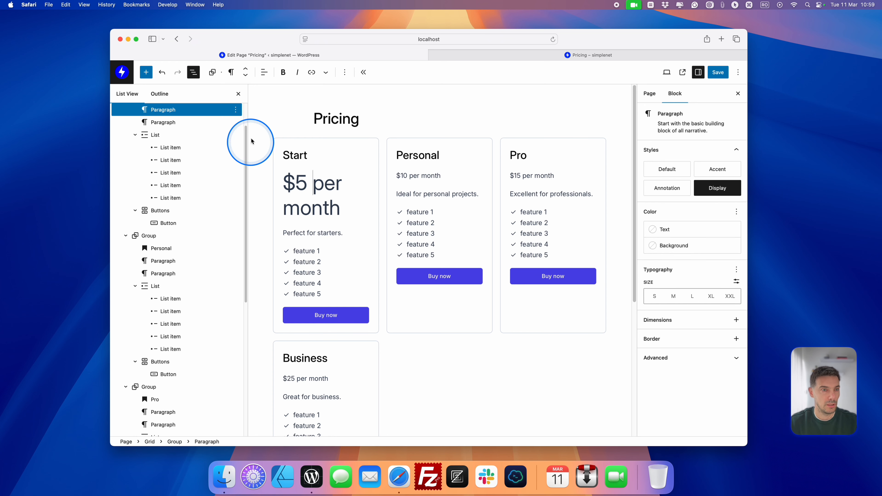
Split the Start plan's price into separate "$5" and "per month" paragraphs and group the two in a Row.
{"action": "scroll", "coordinate": [203, 128], "scroll_direction": "up", "scroll_amount": 3}
{"action": "left_click", "coordinate": [194, 151]}
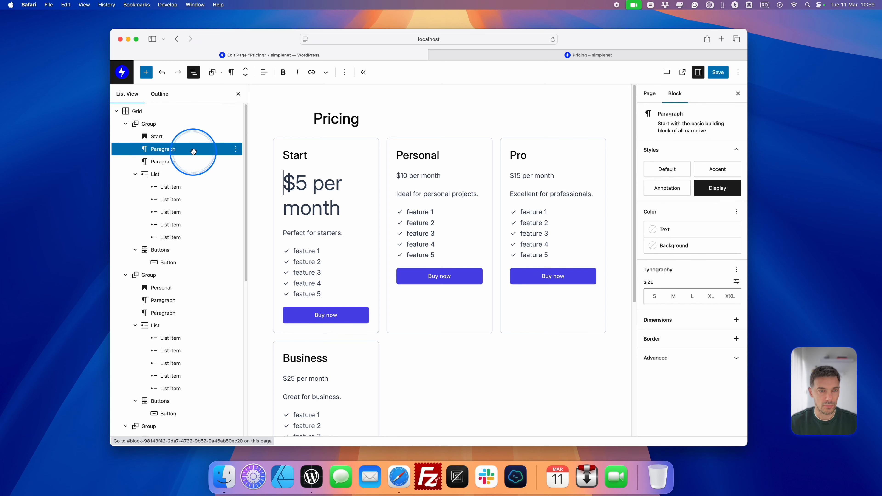
{"action": "left_click", "coordinate": [314, 182]}
{"action": "key", "text": "Return"}
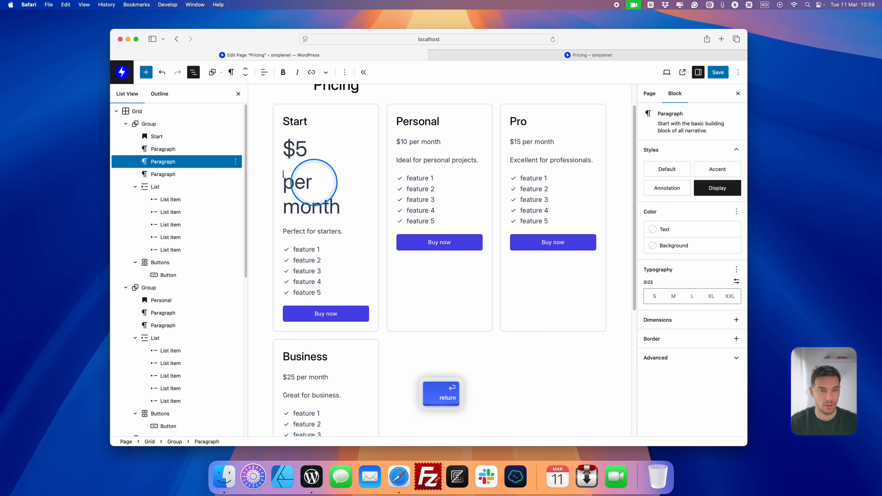
{"action": "left_click", "coordinate": [190, 149]}
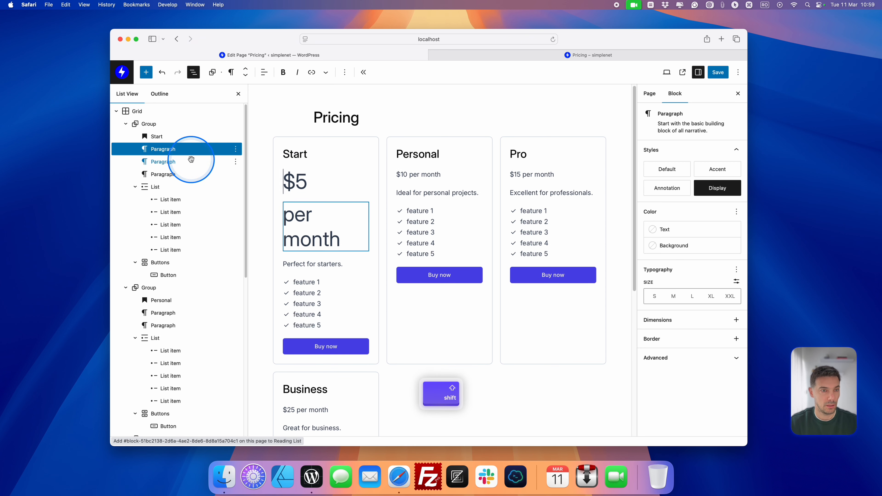
{"action": "left_click", "coordinate": [191, 162], "text": "shift"}
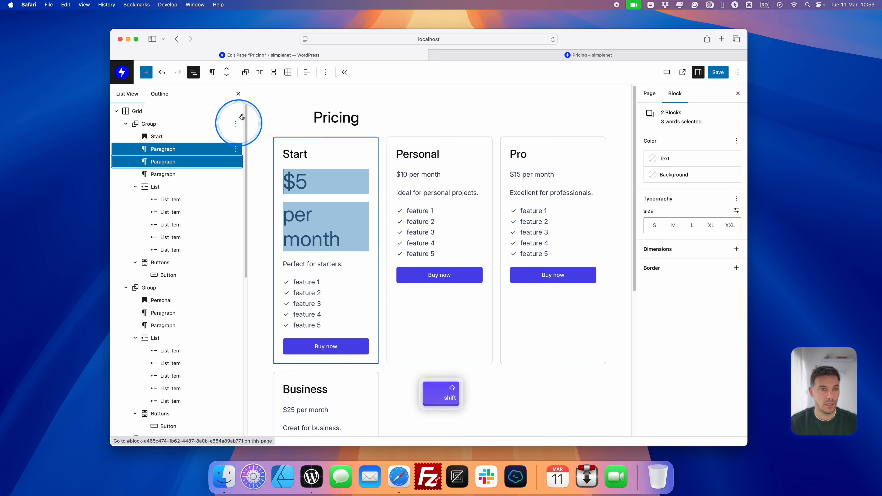
{"action": "left_click", "coordinate": [260, 73]}
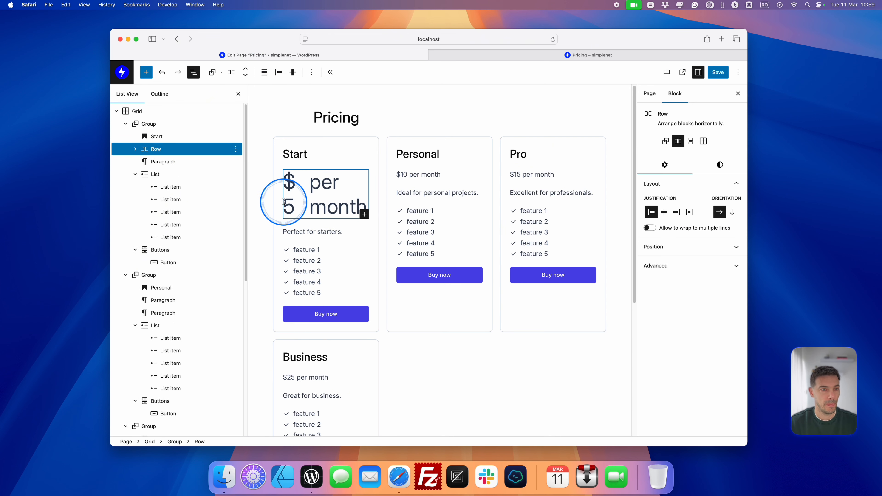
Set the Start plan's "per month" paragraph to the Default style, save the page and check it on the reloaded live page.
{"action": "left_click", "coordinate": [135, 149]}
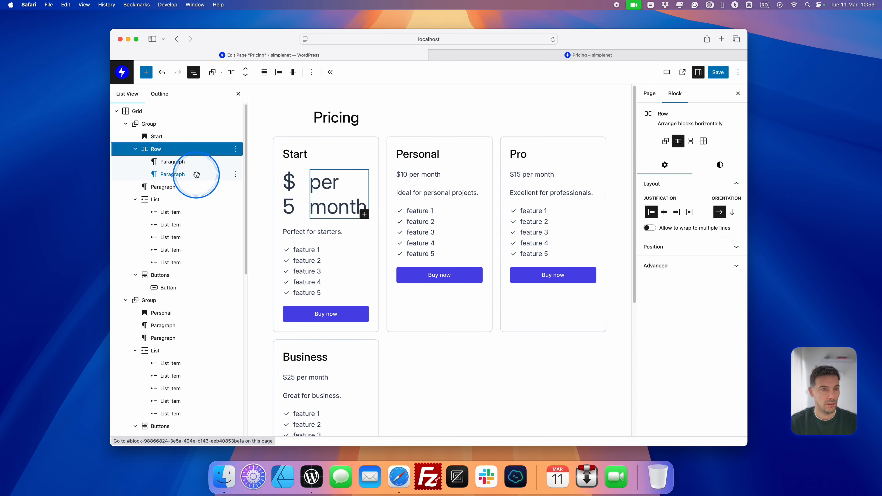
{"action": "left_click", "coordinate": [180, 174]}
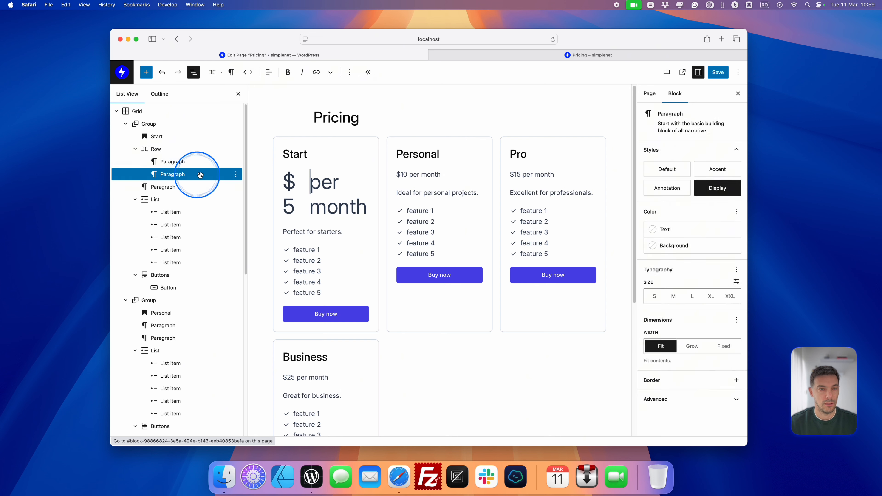
{"action": "left_click", "coordinate": [667, 169]}
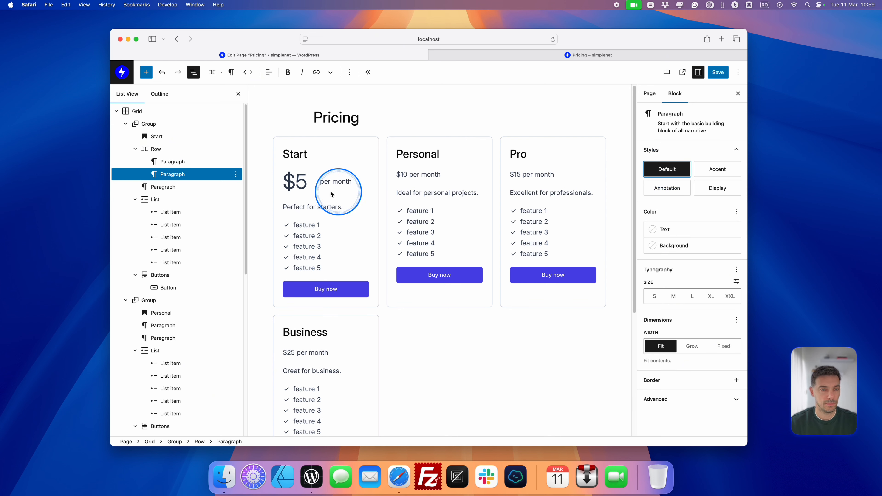
{"action": "left_click", "coordinate": [711, 72]}
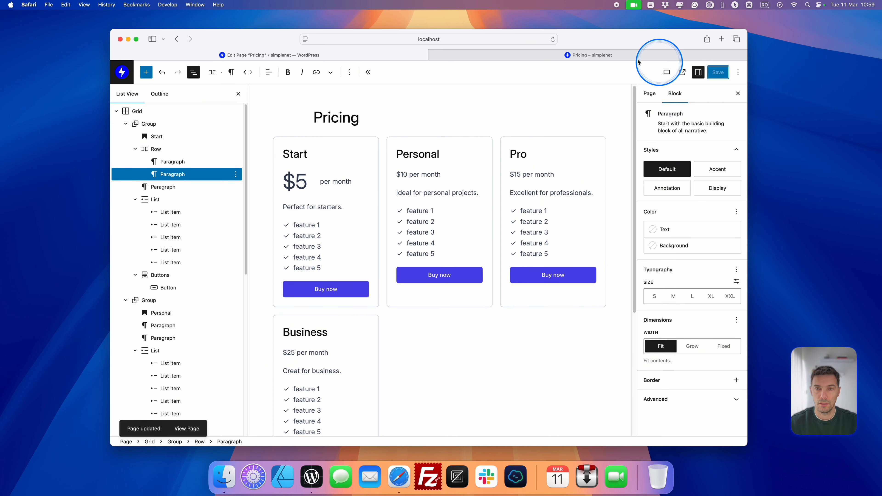
{"action": "left_click", "coordinate": [613, 55]}
{"action": "key", "text": "super+r"}
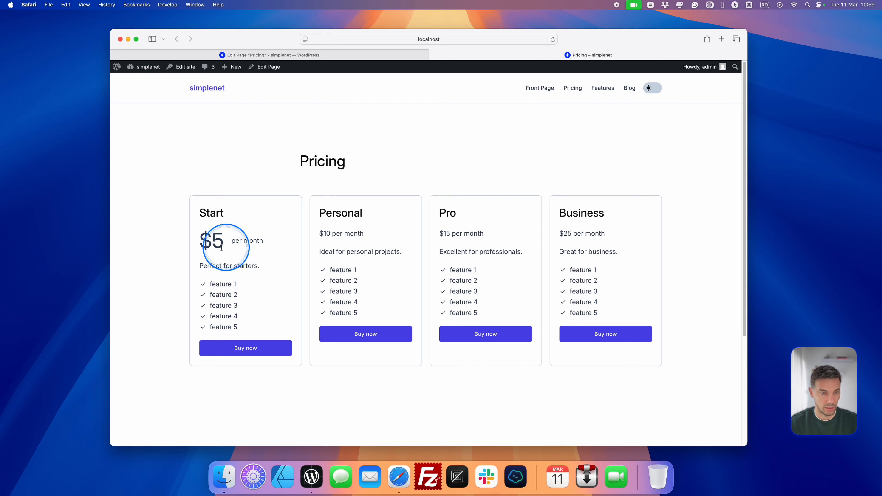
Align the Start plan's price row to the bottom in the editor, save the page and reload the live Pricing page.
{"action": "left_click", "coordinate": [327, 55]}
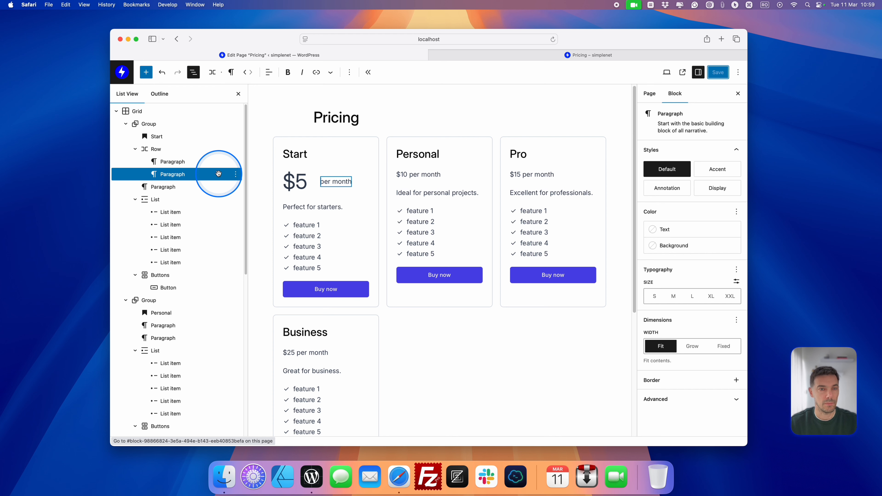
{"action": "left_click", "coordinate": [196, 148]}
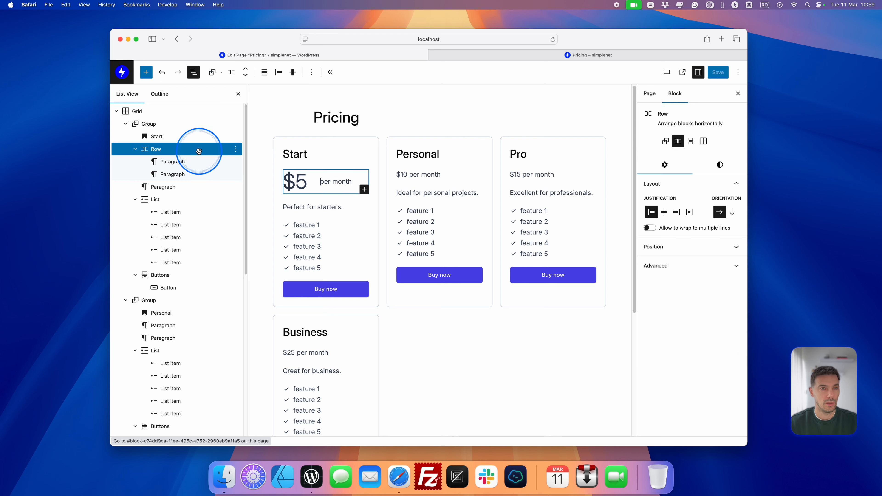
{"action": "left_click", "coordinate": [292, 74]}
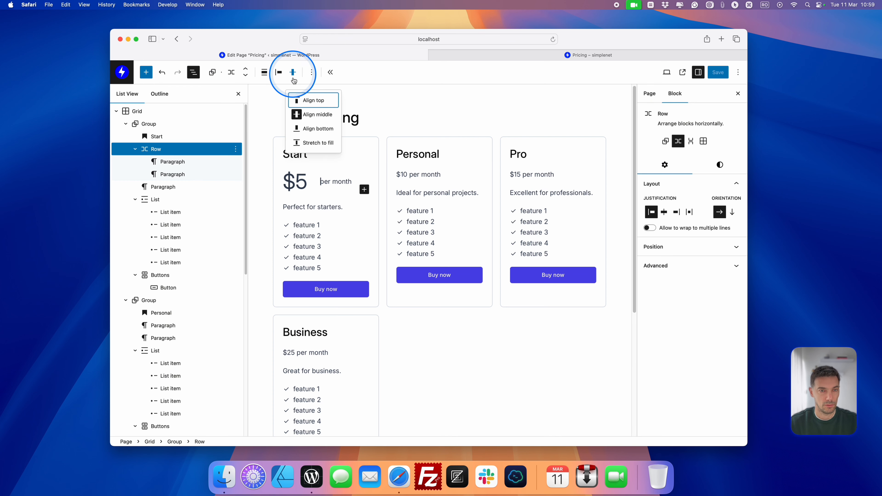
{"action": "left_click", "coordinate": [321, 131]}
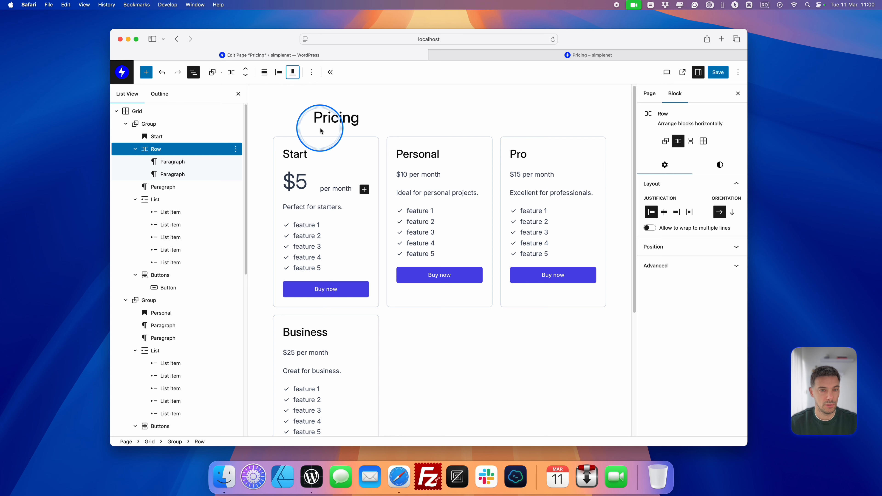
{"action": "left_click", "coordinate": [718, 72]}
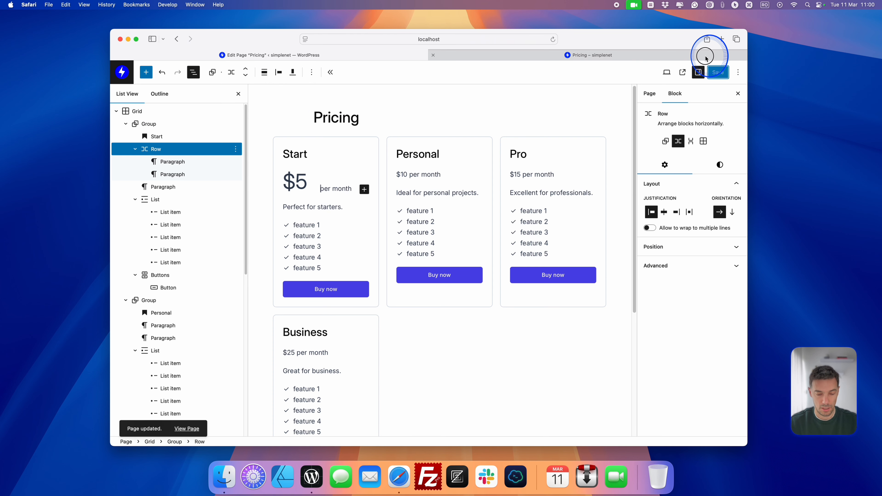
{"action": "left_click", "coordinate": [698, 55]}
{"action": "key", "text": "super+r"}
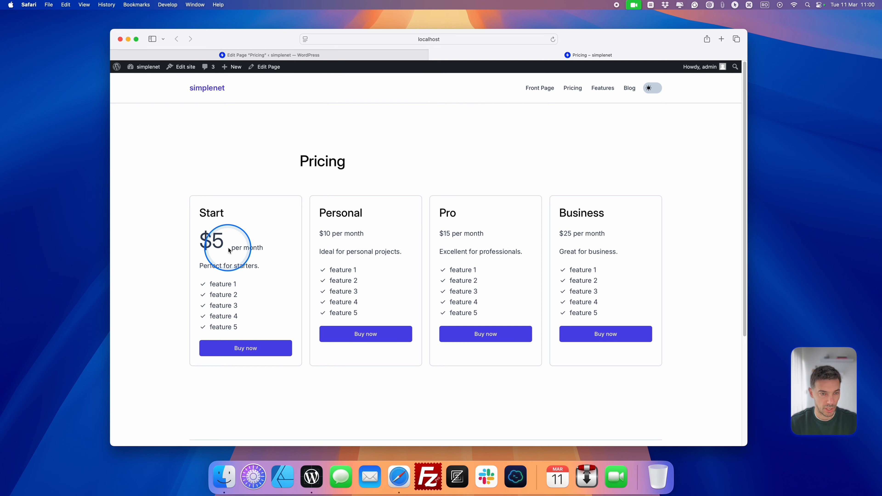
Set the Start price row's block spacing to None, save the page and check the gap on the reloaded live page.
{"action": "left_click", "coordinate": [293, 54]}
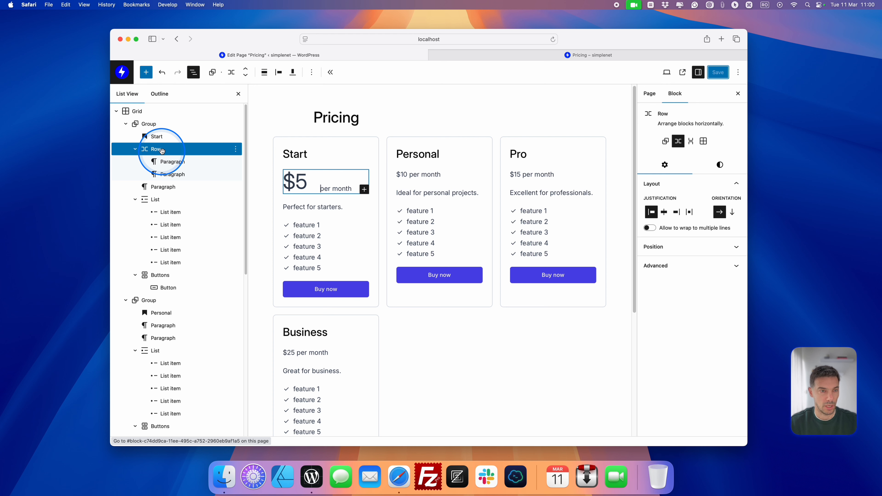
{"action": "left_click", "coordinate": [721, 166]}
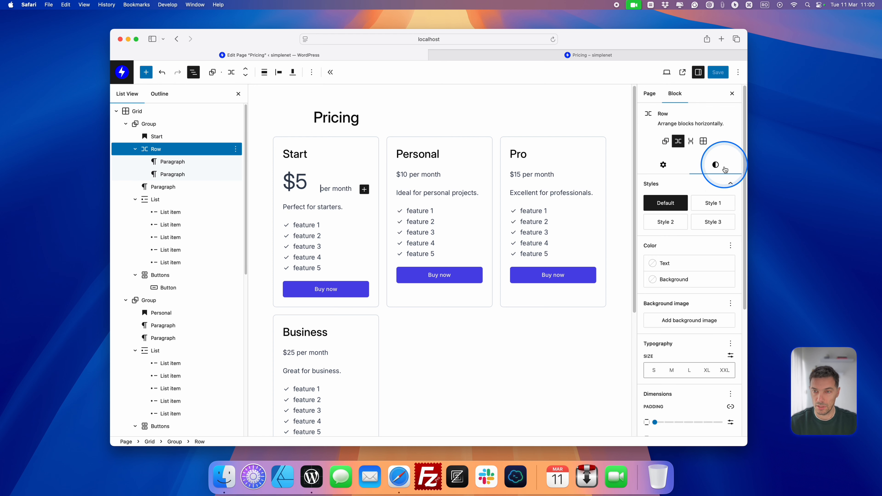
{"action": "scroll", "coordinate": [705, 284], "scroll_direction": "down", "scroll_amount": 5}
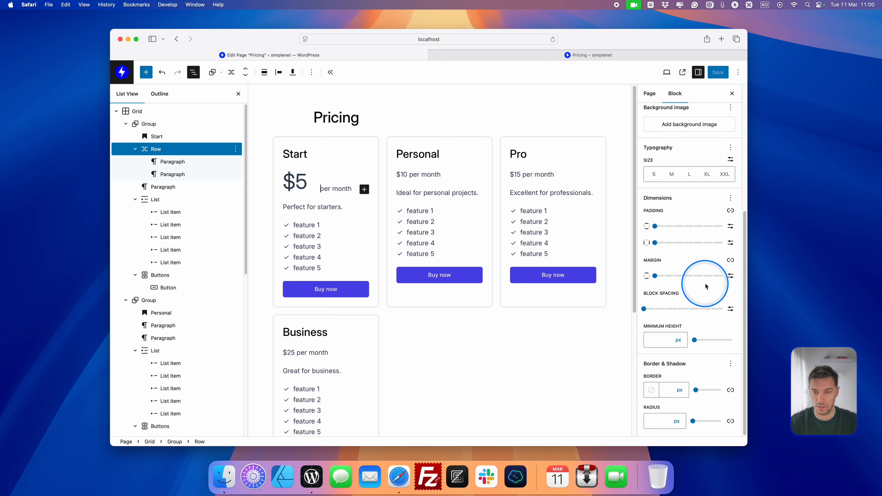
{"action": "left_click", "coordinate": [645, 310]}
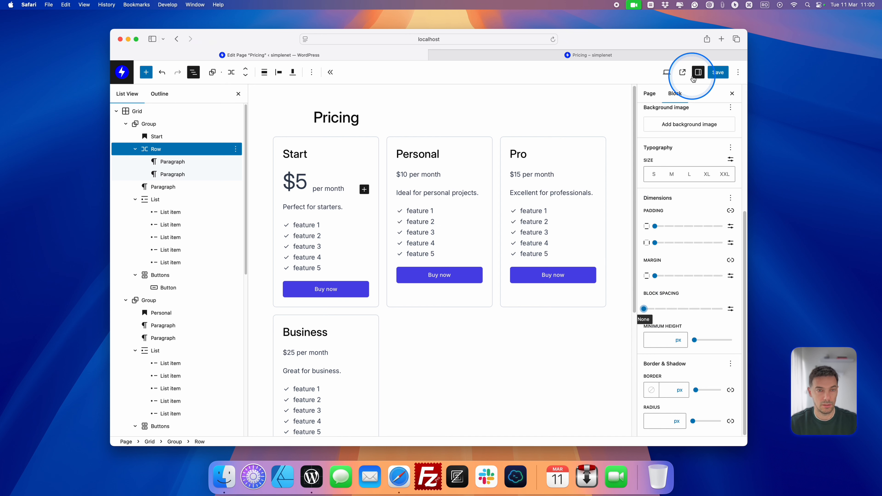
{"action": "left_click", "coordinate": [718, 72]}
{"action": "left_click", "coordinate": [612, 56]}
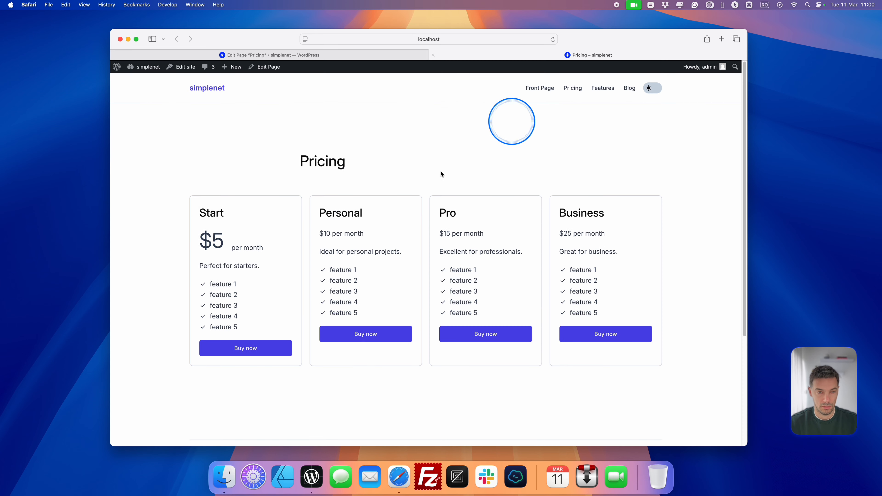
{"action": "key", "text": "super+r"}
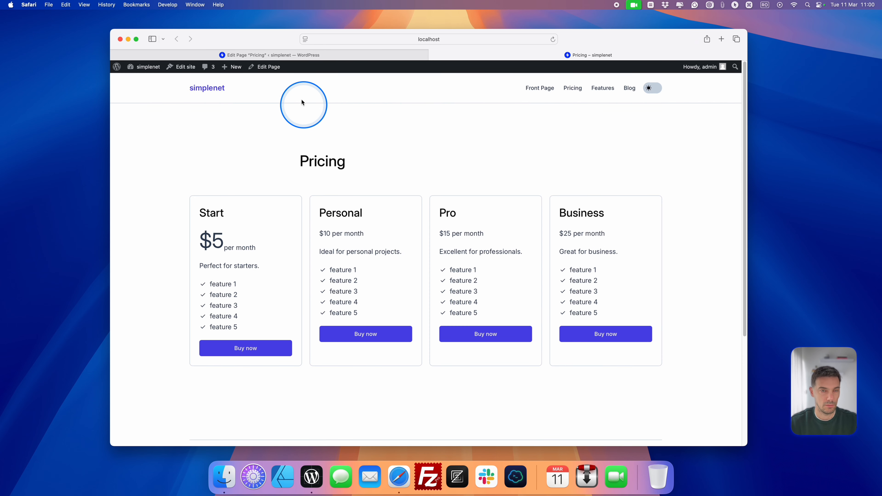
Set a custom block spacing of 5 px on the Start price row, save the page and reload the live page.
{"action": "left_click", "coordinate": [317, 58]}
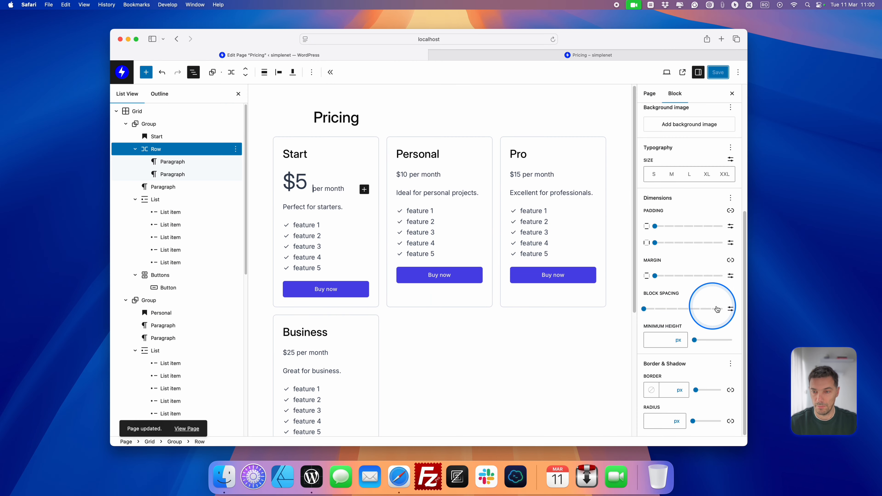
{"action": "double_click", "coordinate": [646, 309]}
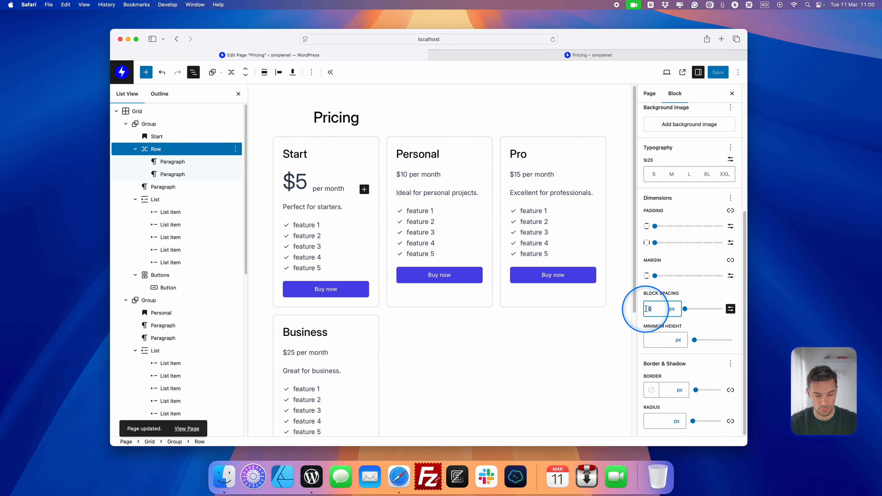
{"action": "type", "text": "5"}
{"action": "left_click", "coordinate": [718, 72]}
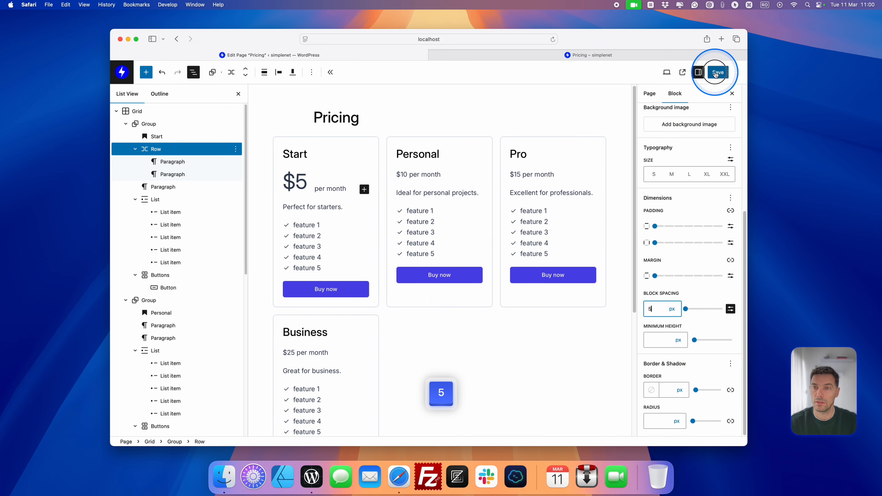
{"action": "left_click", "coordinate": [661, 55]}
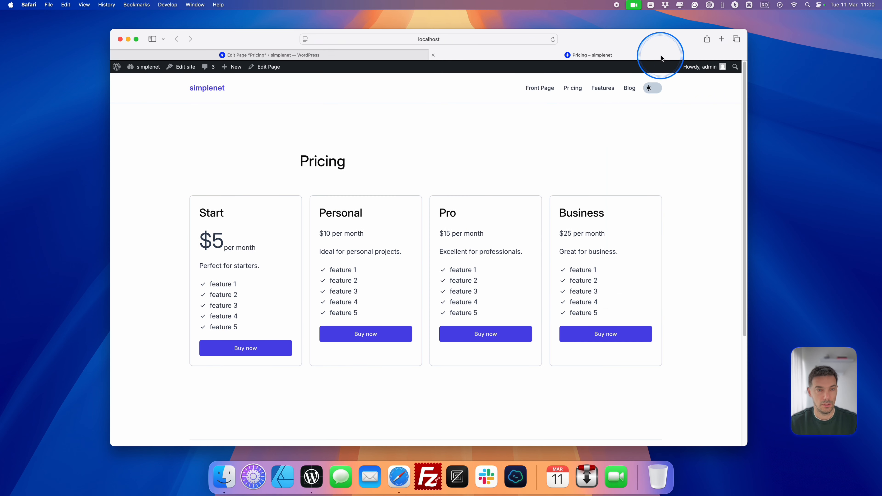
{"action": "key", "text": "super+r"}
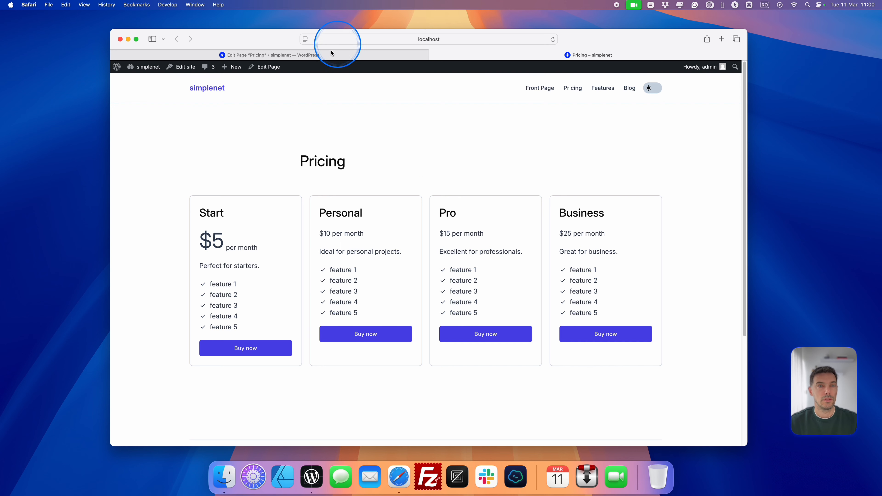
Set the Start plan's "per month" text size to Small (S), save the page and review it on the reloaded live page.
{"action": "left_click", "coordinate": [328, 55]}
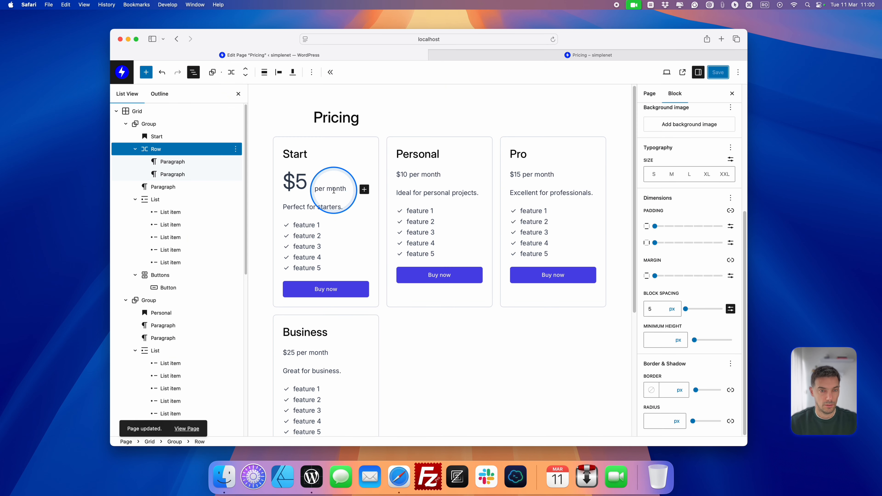
{"action": "left_click", "coordinate": [334, 192]}
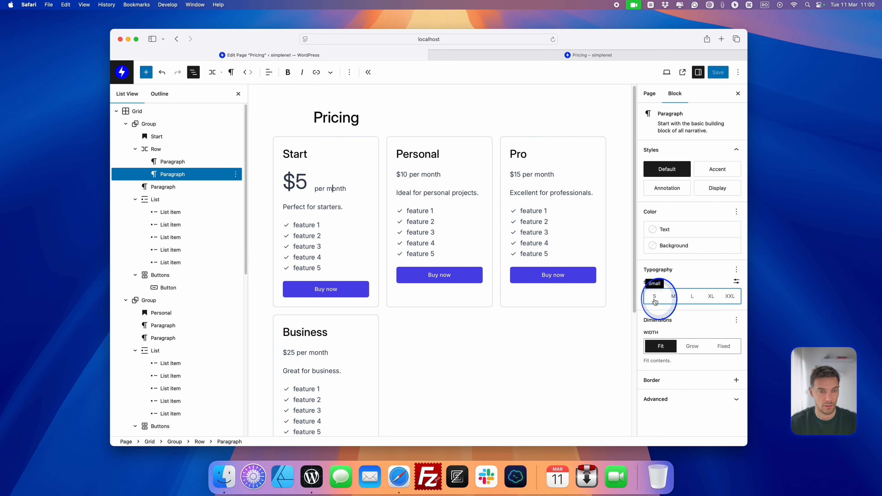
{"action": "left_click", "coordinate": [655, 297]}
{"action": "left_click", "coordinate": [711, 73]}
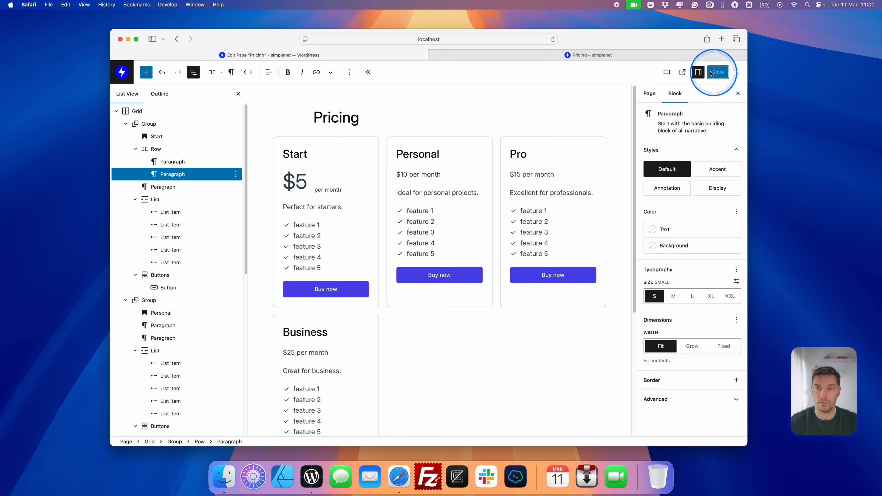
{"action": "left_click", "coordinate": [620, 55]}
{"action": "key", "text": "super+r"}
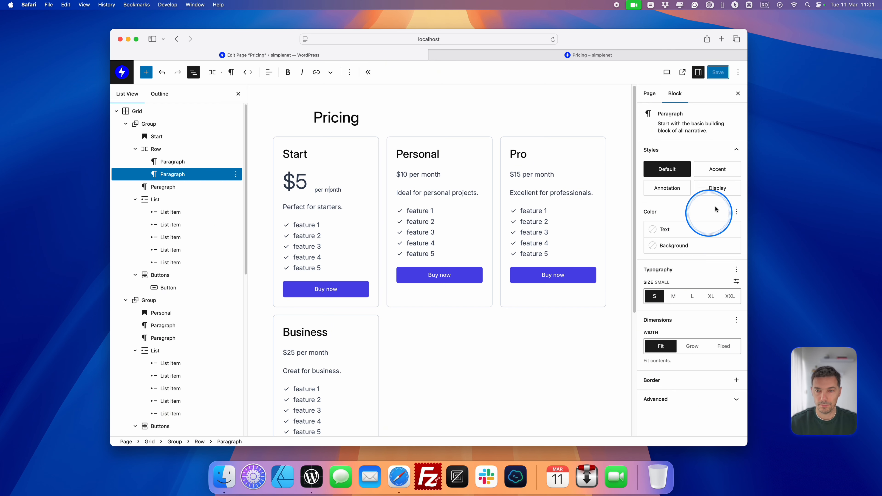
Enable the line height setting for the Start plan's price row and set it to 2.1.
{"action": "left_click", "coordinate": [194, 163]}
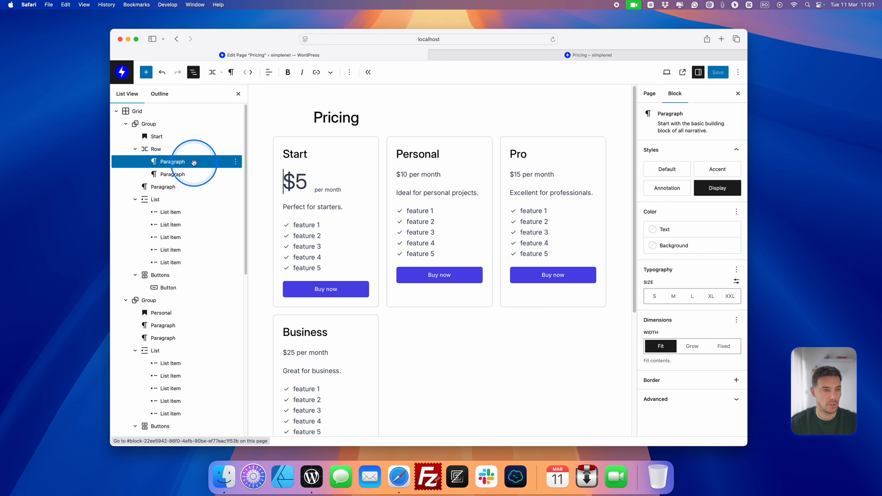
{"action": "left_click", "coordinate": [190, 148]}
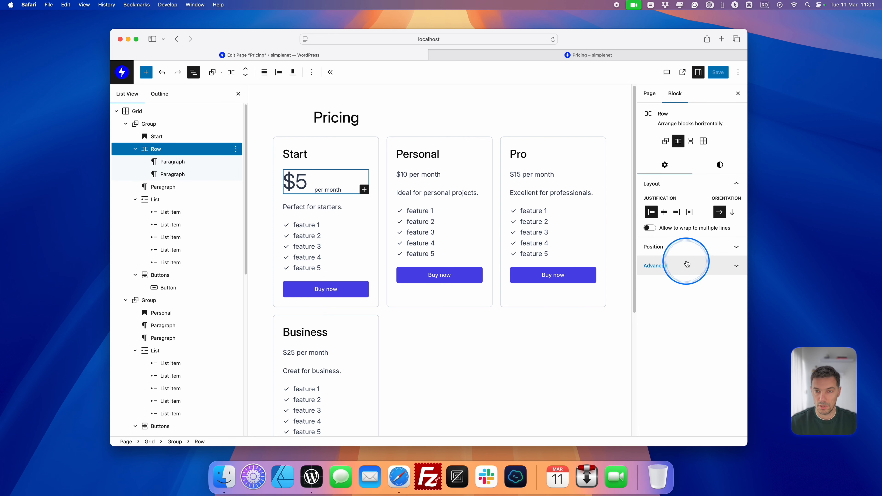
{"action": "left_click", "coordinate": [719, 165]}
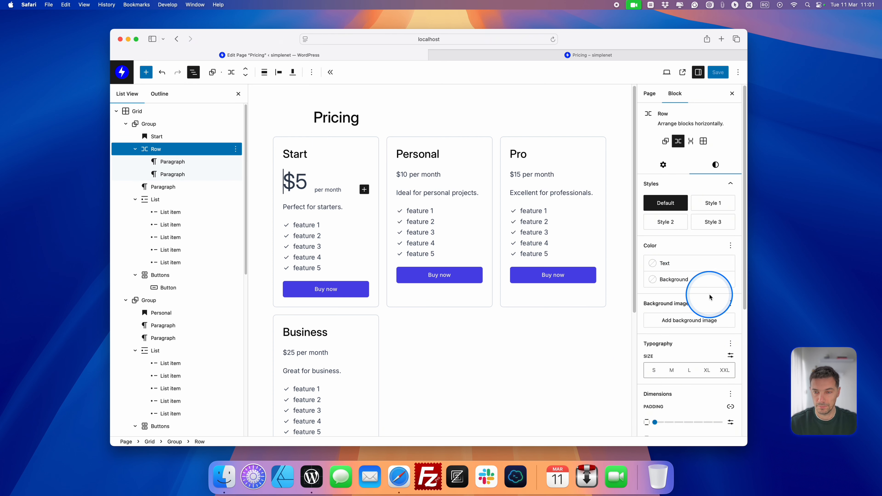
{"action": "scroll", "coordinate": [711, 297], "scroll_direction": "down", "scroll_amount": 5}
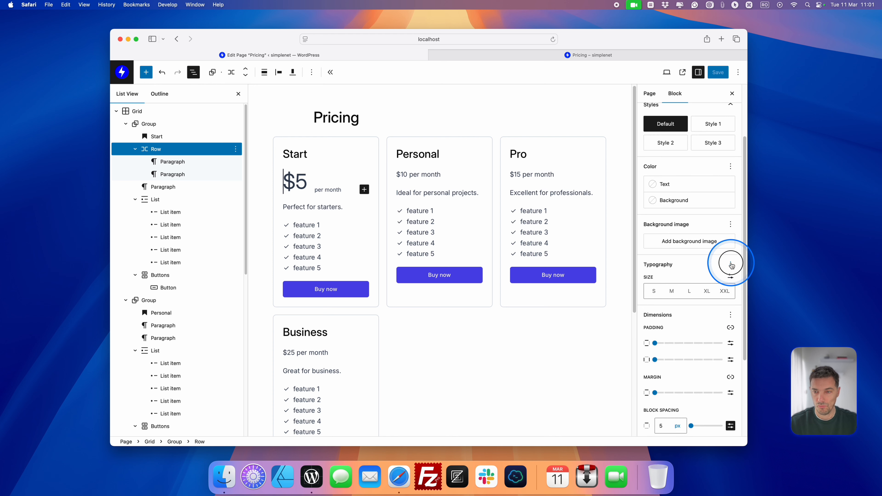
{"action": "left_click", "coordinate": [731, 264]}
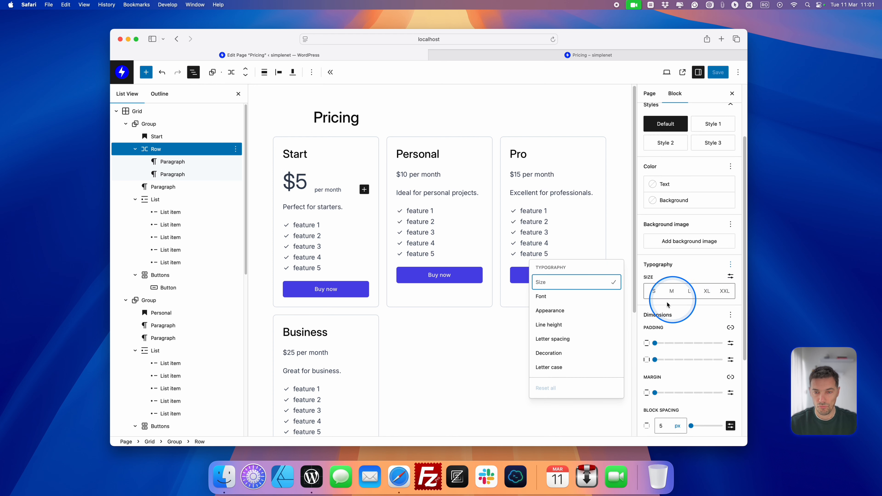
{"action": "left_click", "coordinate": [550, 325]}
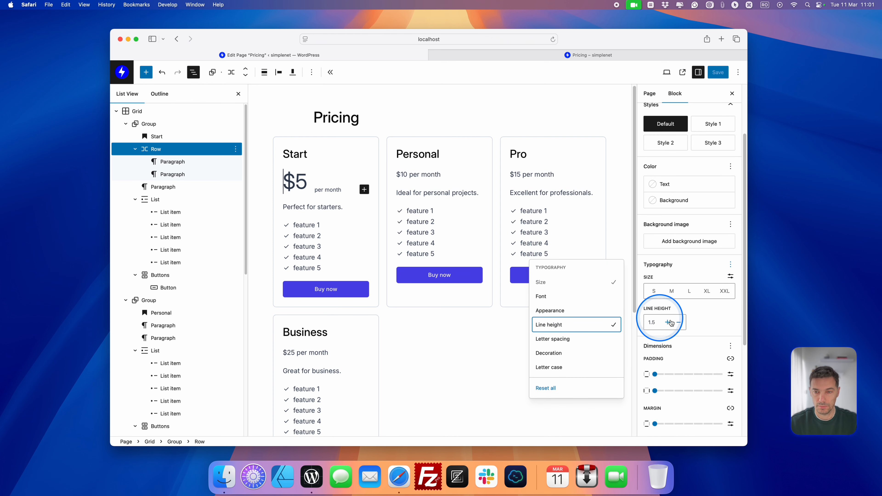
{"action": "left_click", "coordinate": [679, 323]}
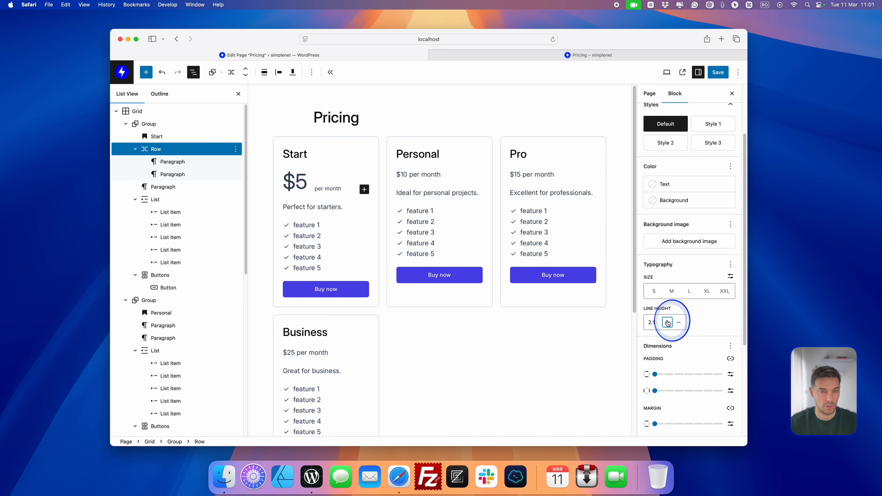
Save the page, reload the live Pricing page and check how "per month" aligns beside the $5 price.
{"action": "left_click", "coordinate": [718, 72]}
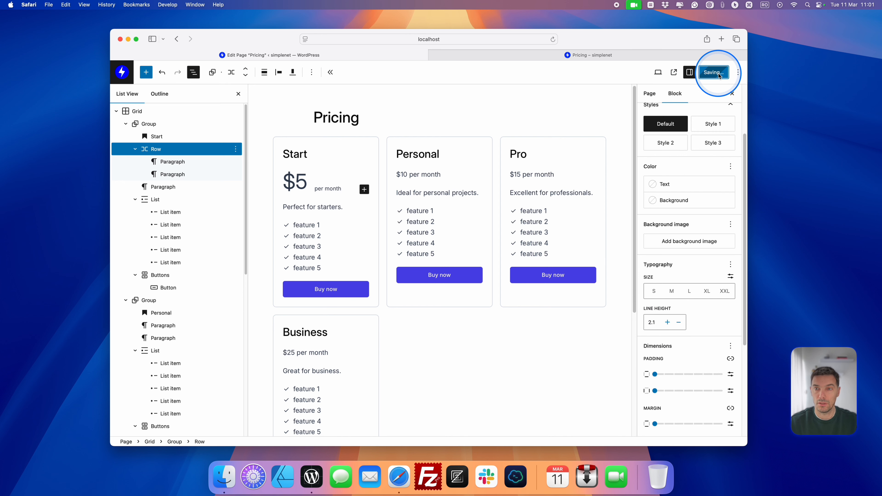
{"action": "left_click", "coordinate": [654, 333]}
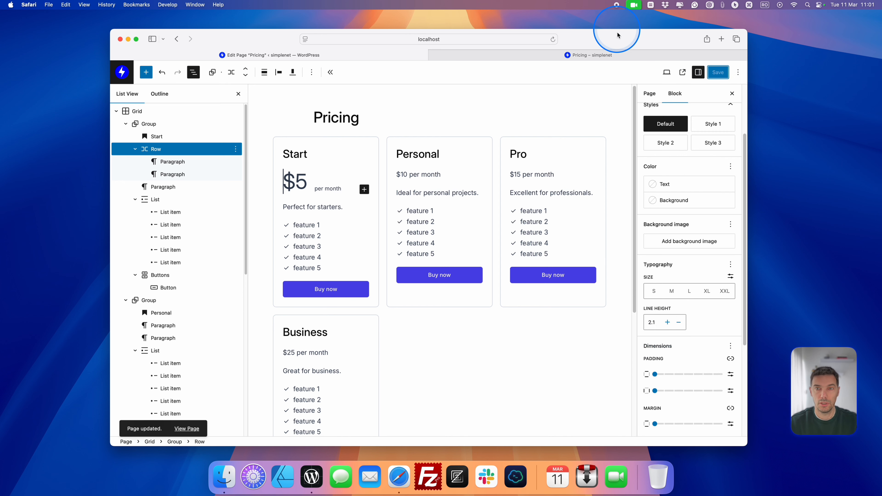
{"action": "left_click", "coordinate": [613, 54]}
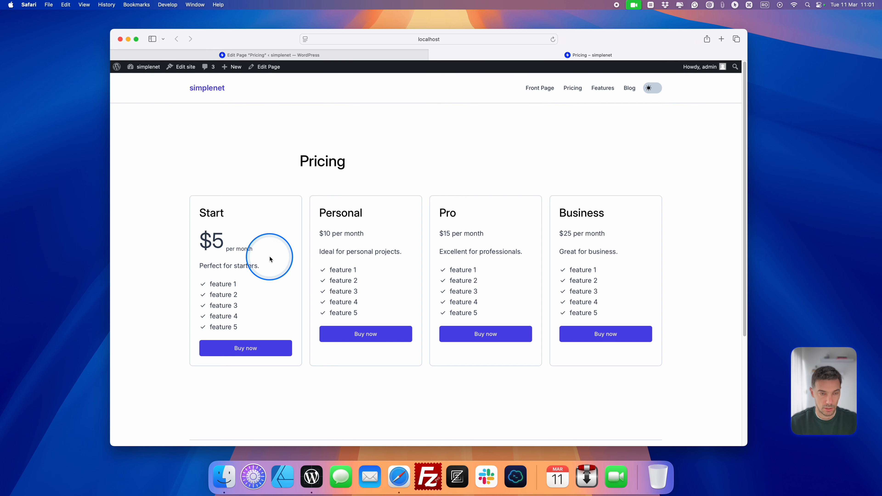
{"action": "key", "text": "super+r"}
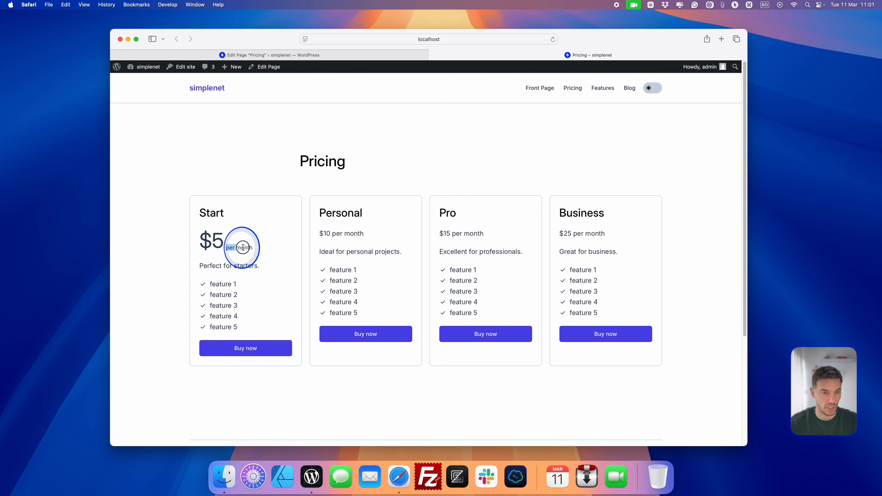
{"action": "left_click_drag", "start_coordinate": [243, 247], "coordinate": [223, 252]}
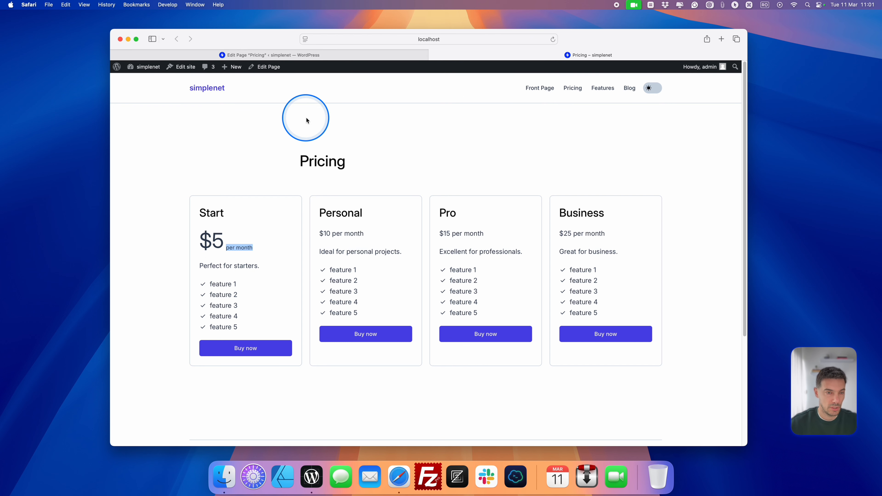
Reset the font size of the Start plan's "per month" text in the page editor.
{"action": "left_click", "coordinate": [406, 48]}
{"action": "left_click", "coordinate": [320, 184]}
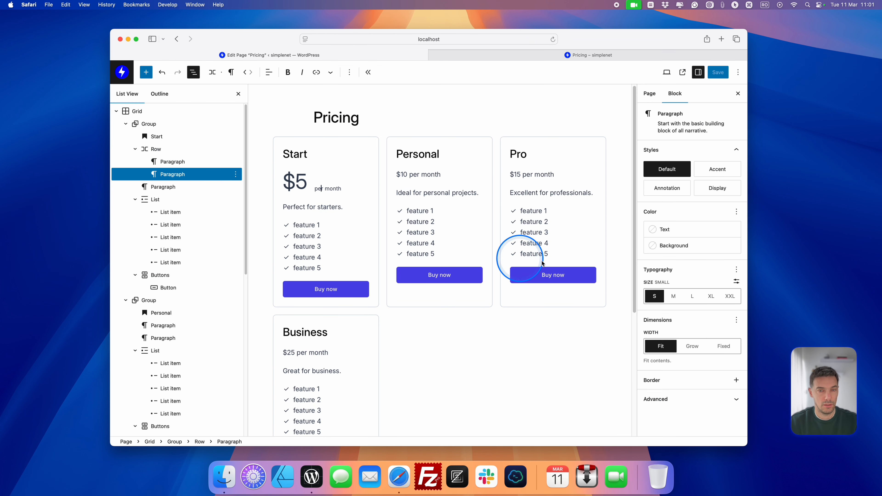
{"action": "left_click", "coordinate": [736, 269]}
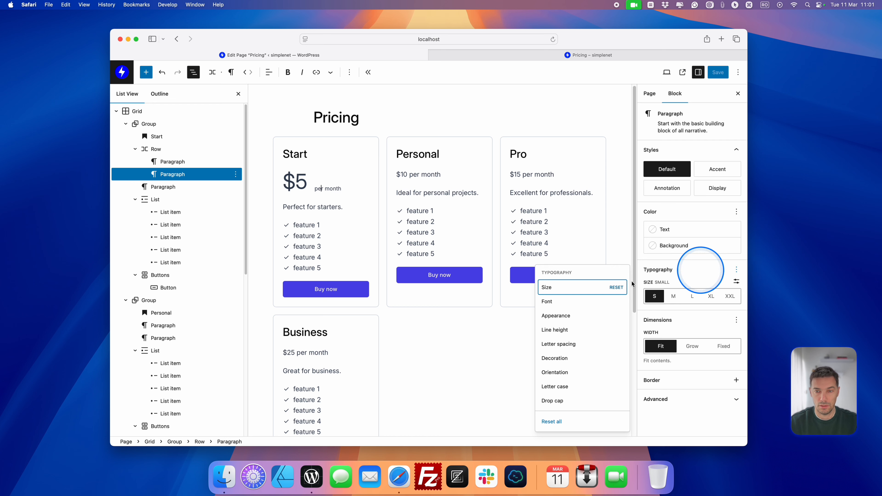
{"action": "left_click", "coordinate": [613, 288]}
Save the page and review the resized "per month" text on the reloaded live Pricing page.
{"action": "left_click", "coordinate": [720, 70]}
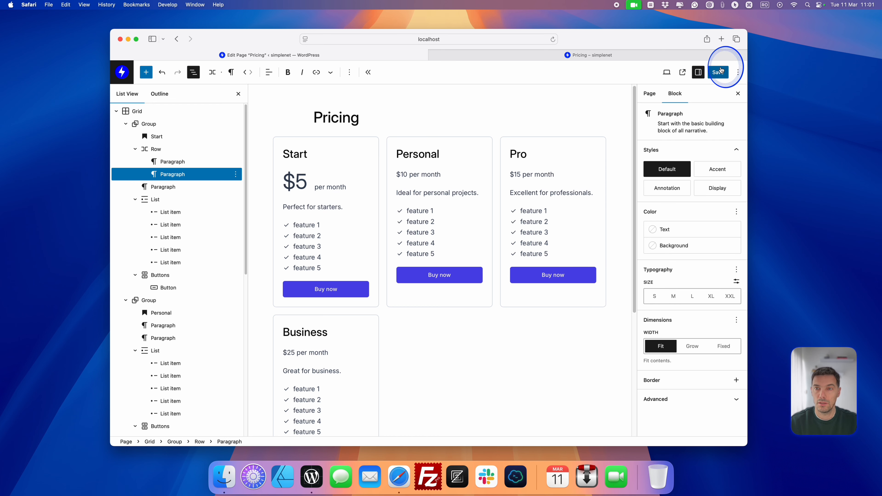
{"action": "left_click", "coordinate": [612, 56]}
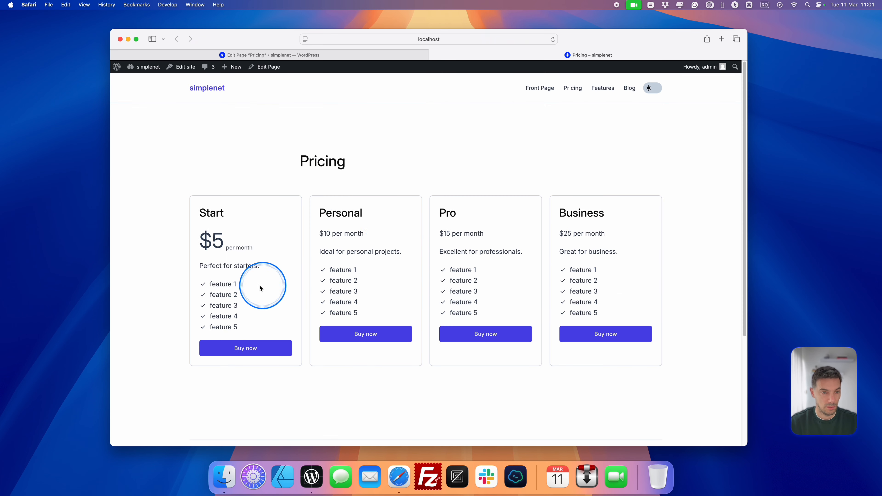
{"action": "key", "text": "super+r"}
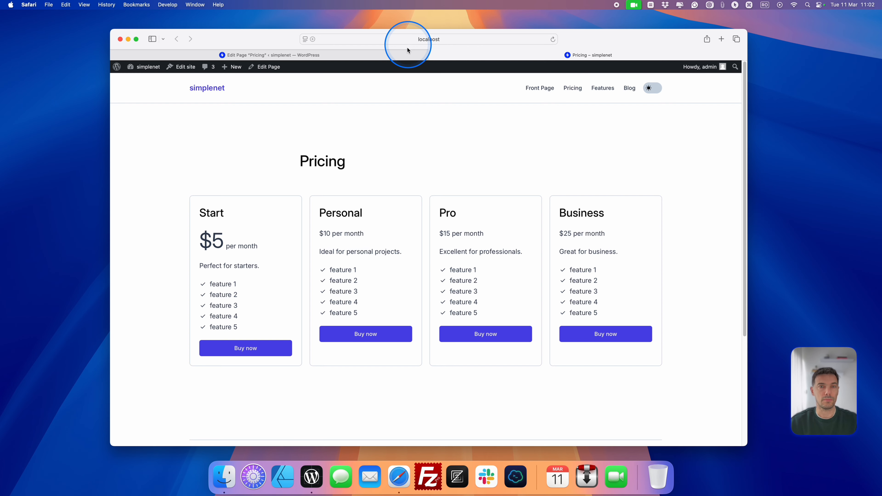
Insert a Separator block below the "Perfect for starters." paragraph in the Start card.
{"action": "left_click", "coordinate": [406, 54]}
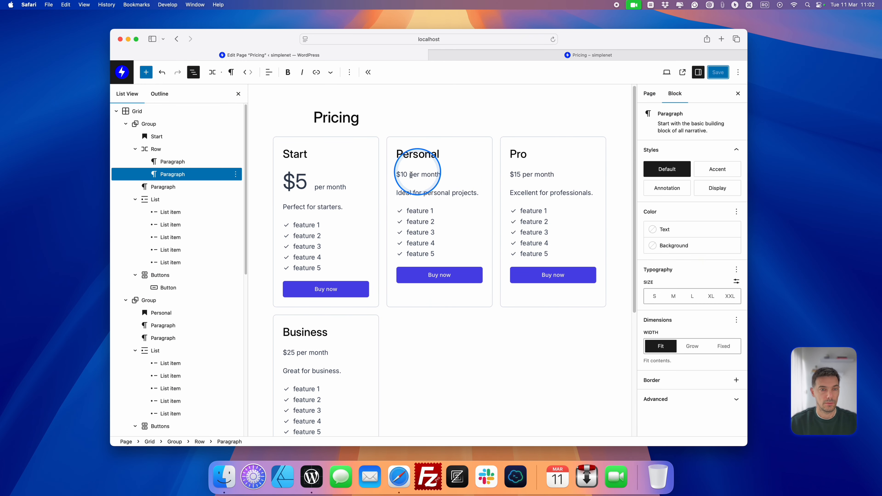
{"action": "left_click", "coordinate": [349, 207]}
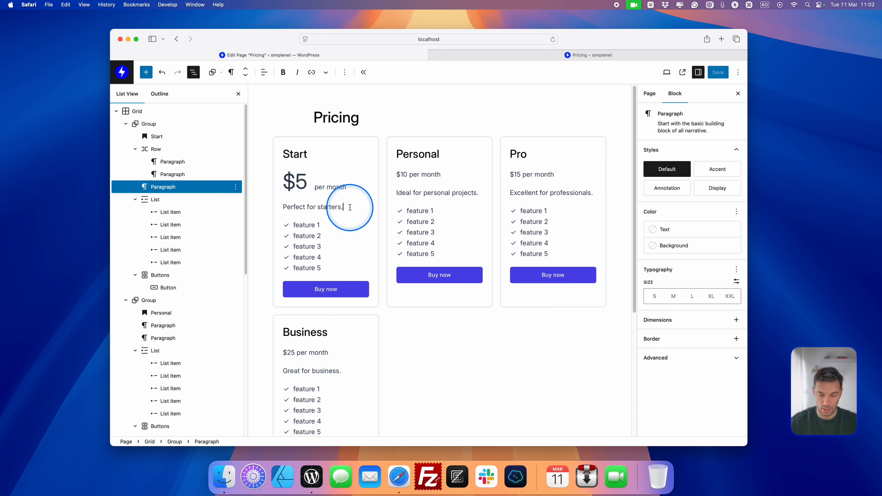
{"action": "key", "text": "Return"}
{"action": "type", "text": "/"}
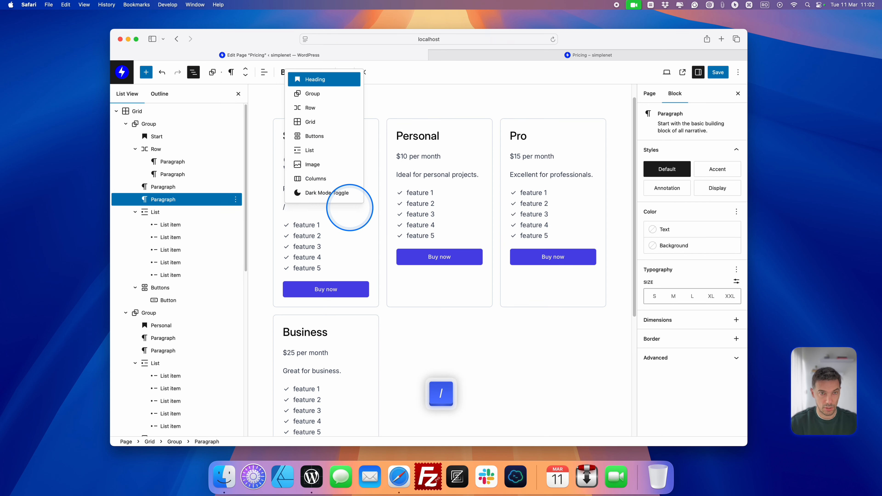
{"action": "type", "text": "se"}
{"action": "left_click", "coordinate": [340, 81]}
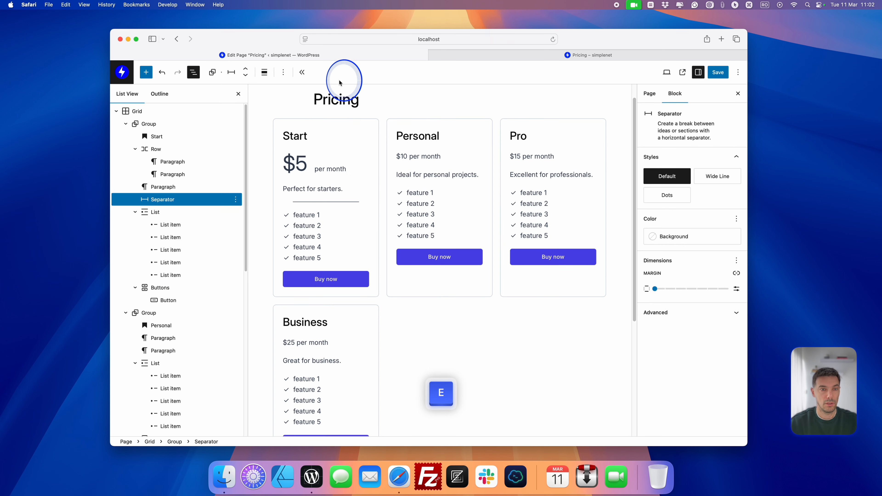
Save the page and check the Start card's separator on the reloaded live Pricing page.
{"action": "left_click", "coordinate": [718, 72]}
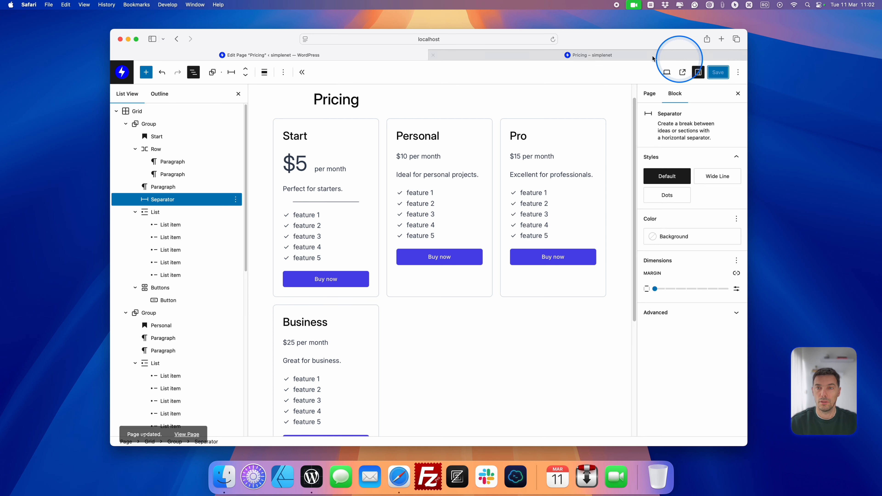
{"action": "left_click", "coordinate": [605, 56]}
{"action": "key", "text": "super+r"}
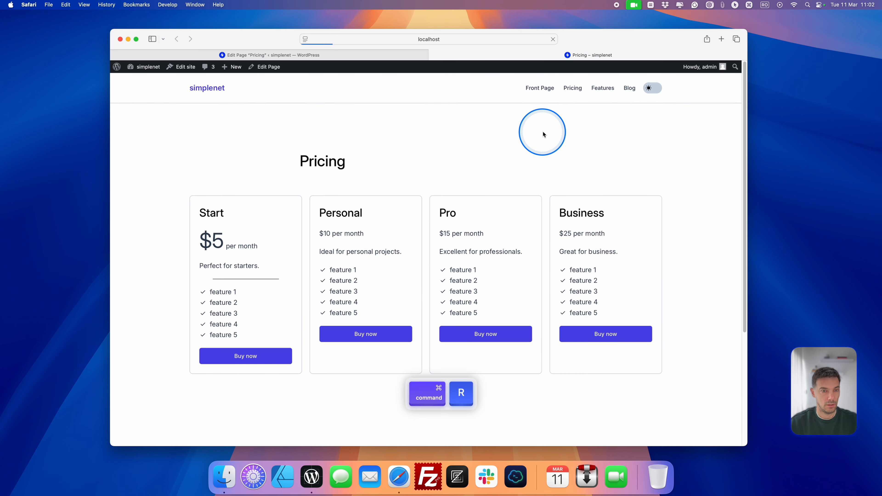
Give the Start card's separator the Wide Line style and the Theme 3 background color.
{"action": "left_click", "coordinate": [395, 54]}
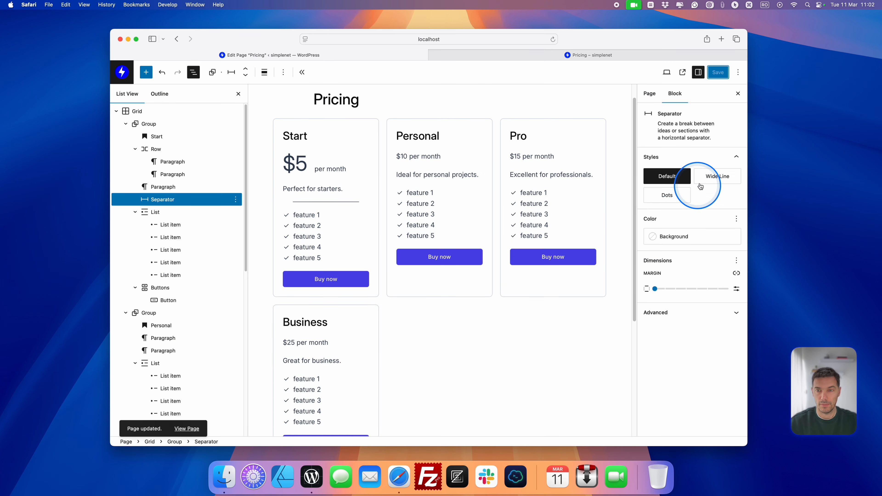
{"action": "left_click", "coordinate": [718, 177]}
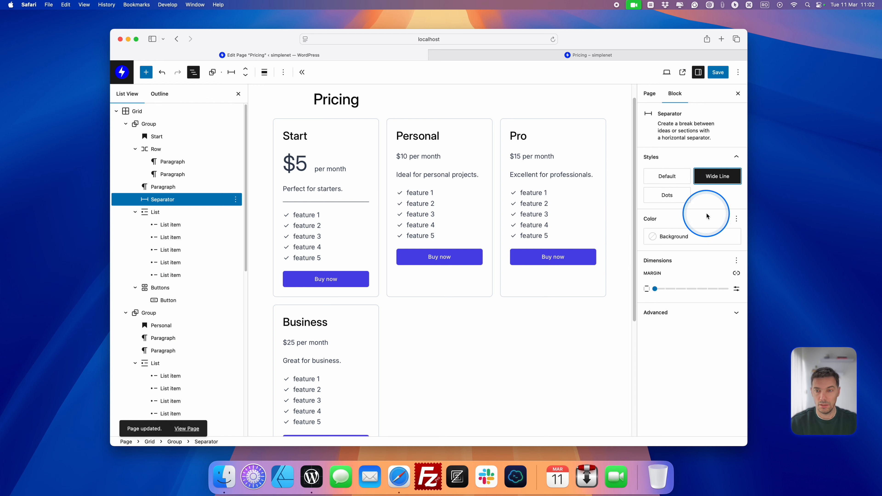
{"action": "left_click", "coordinate": [669, 240]}
{"action": "left_click", "coordinate": [587, 326]}
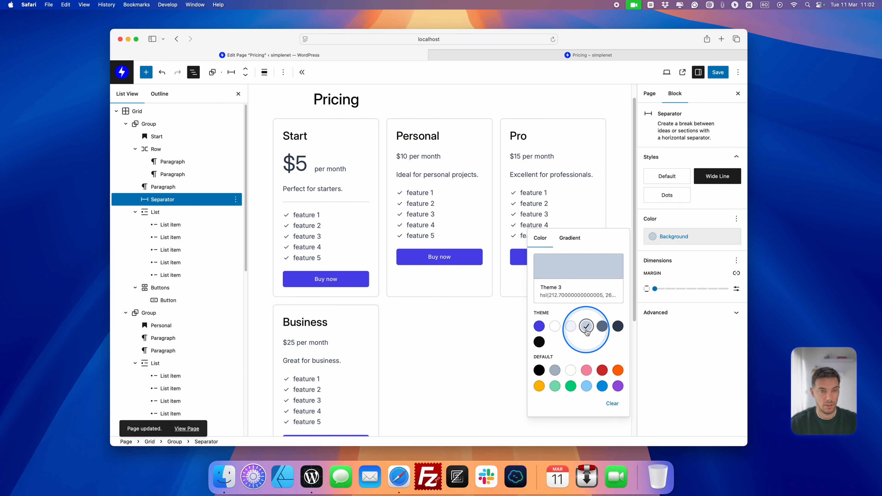
Save the page and review the restyled separator on the reloaded live Pricing page.
{"action": "left_click", "coordinate": [718, 72]}
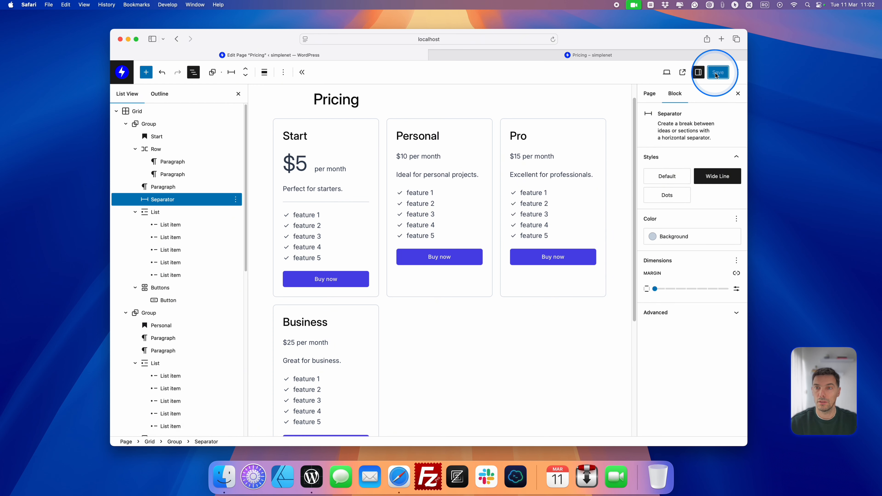
{"action": "left_click", "coordinate": [597, 57]}
{"action": "key", "text": "super+r"}
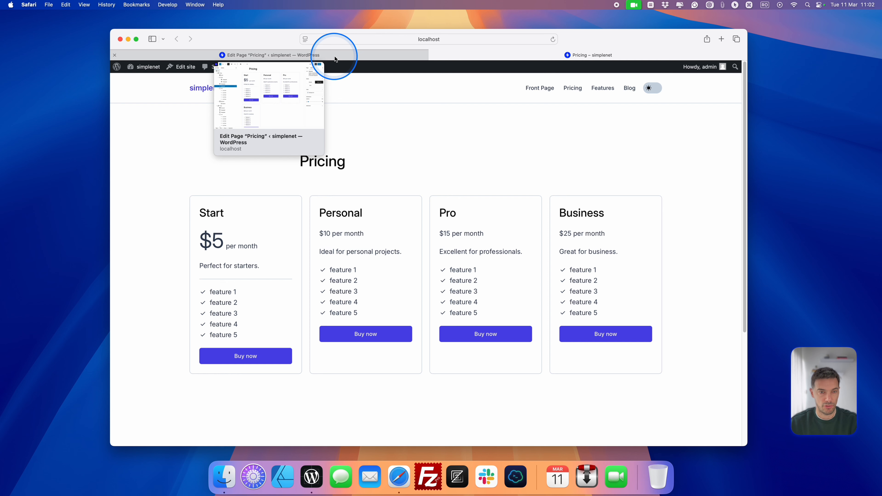
Split the Personal plan's price into "$10" and "per month" paragraphs and group the two in a Row.
{"action": "left_click", "coordinate": [285, 55]}
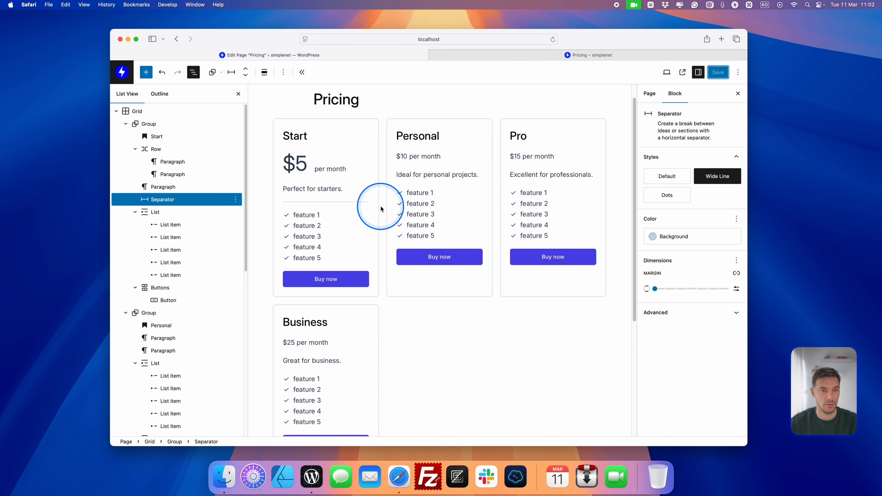
{"action": "left_click", "coordinate": [409, 156]}
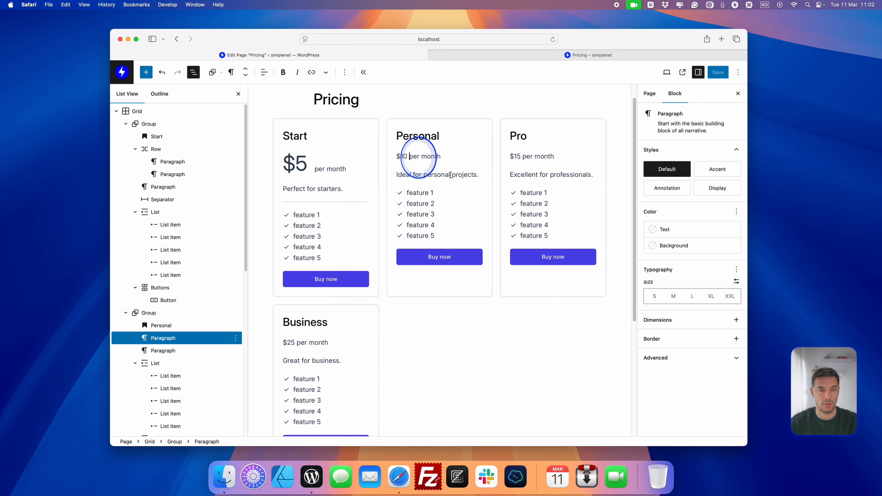
{"action": "key", "text": "Return"}
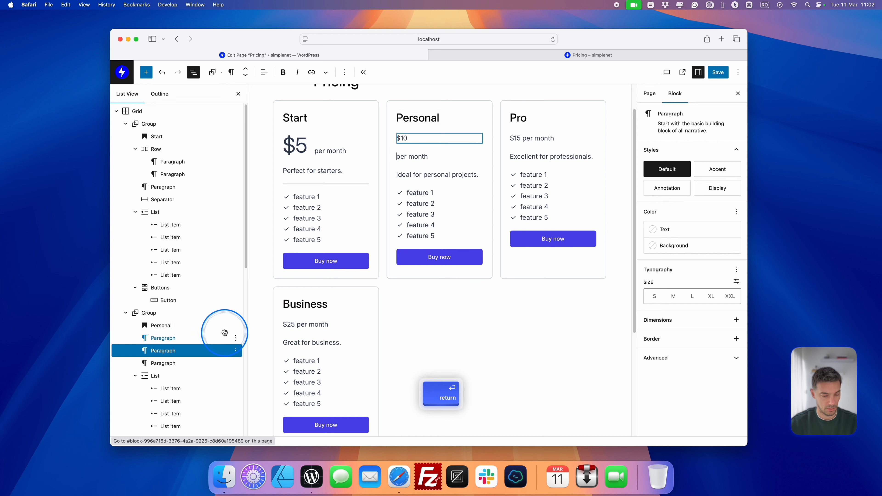
{"action": "left_click", "coordinate": [187, 339], "text": "shift"}
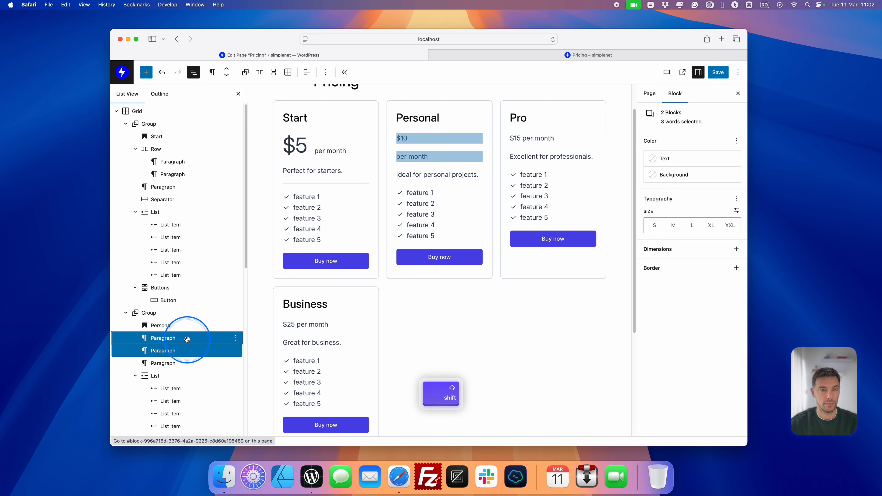
{"action": "left_click", "coordinate": [260, 73]}
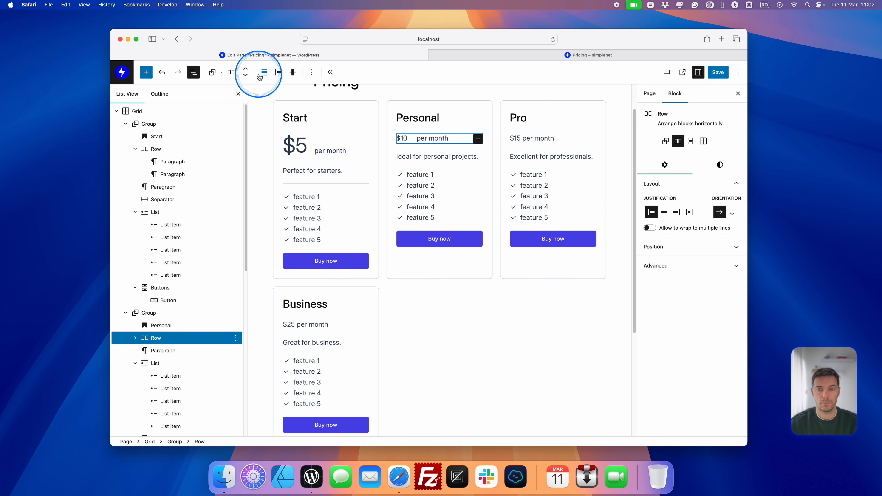
Enable the line height control for the Personal card's price Row and set the line height to 2.1.
{"action": "left_click", "coordinate": [723, 166]}
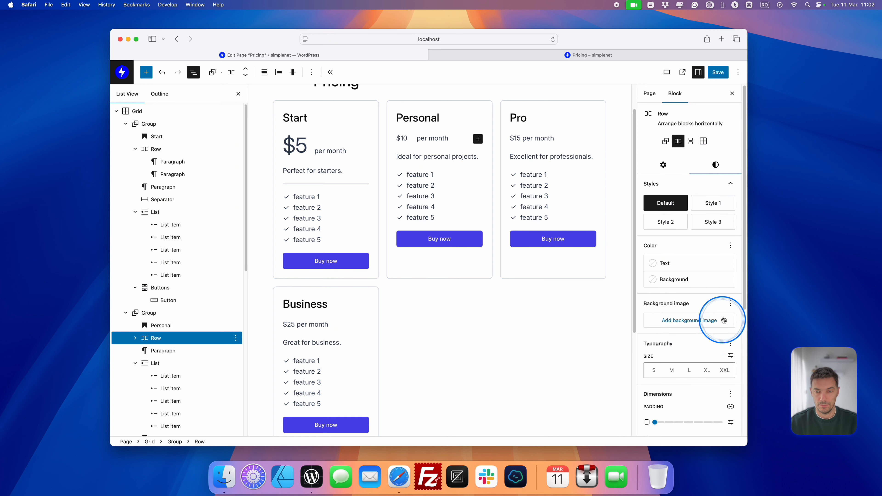
{"action": "left_click", "coordinate": [730, 344]}
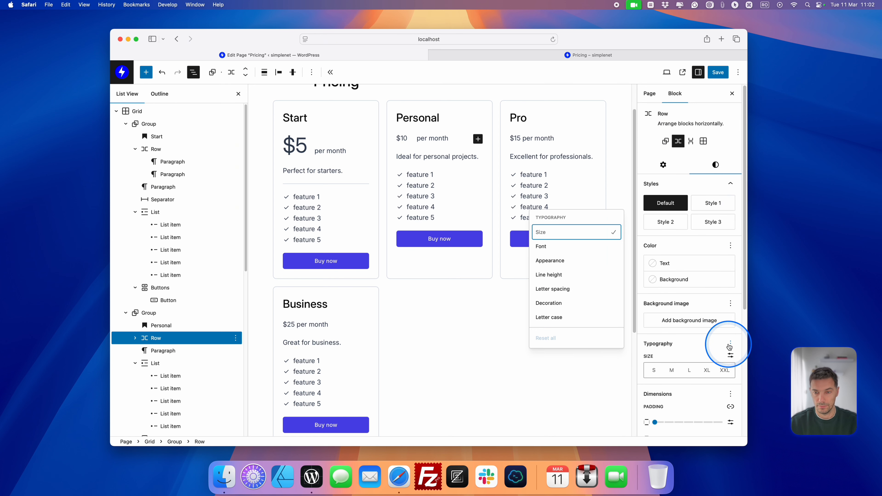
{"action": "left_click", "coordinate": [557, 275]}
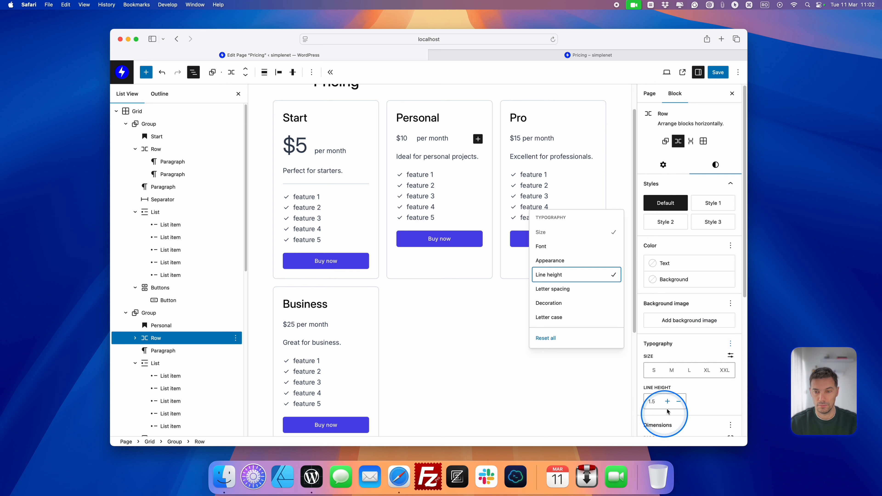
{"action": "left_click", "coordinate": [668, 402]}
{"action": "left_click", "coordinate": [668, 401]}
{"action": "left_click", "coordinate": [668, 401]}
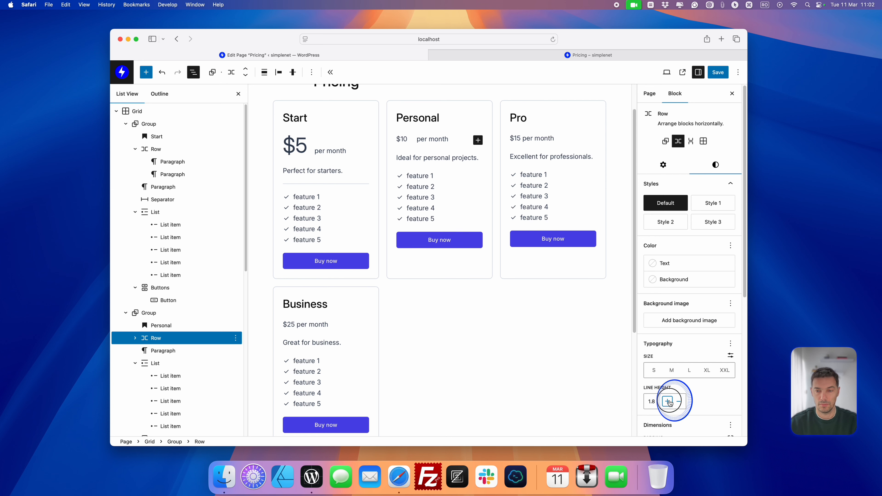
{"action": "left_click", "coordinate": [668, 402]}
{"action": "left_click", "coordinate": [668, 402]}
{"action": "left_click", "coordinate": [668, 402]}
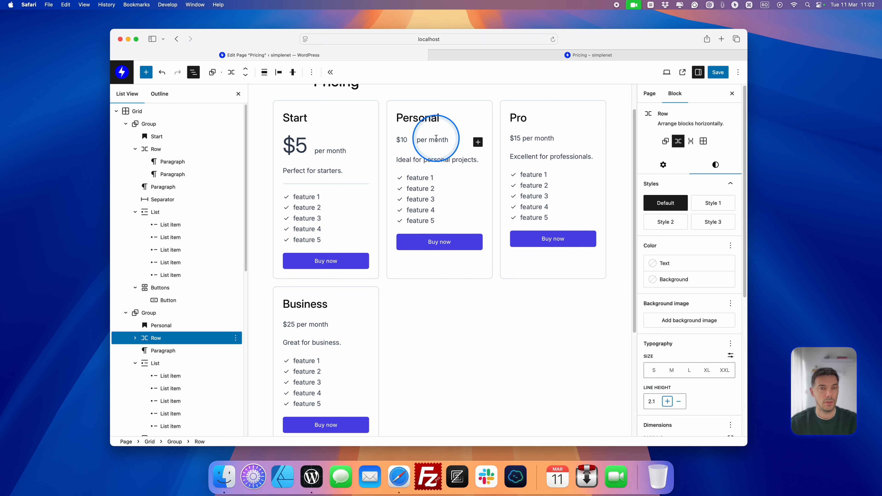
Give the Personal card's "$10" paragraph the Display style and align its price Row's contents to the bottom.
{"action": "left_click", "coordinate": [404, 140]}
{"action": "left_click", "coordinate": [723, 188]}
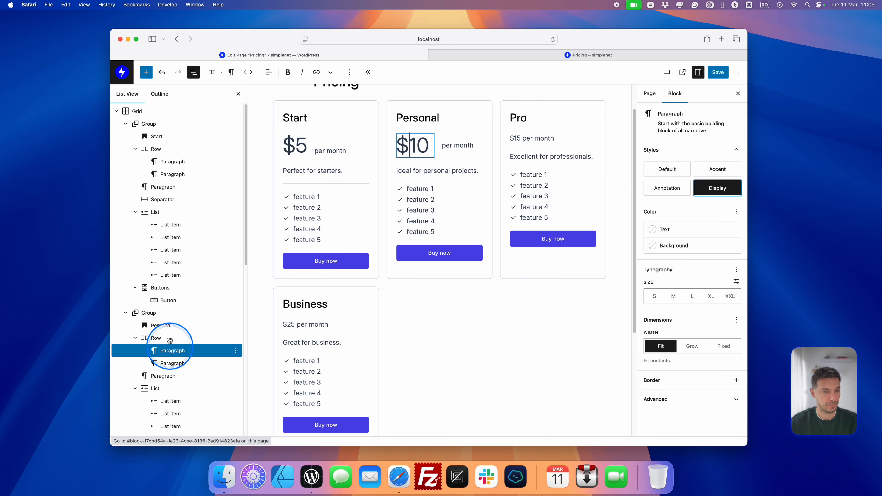
{"action": "left_click", "coordinate": [163, 337]}
{"action": "left_click", "coordinate": [287, 72]}
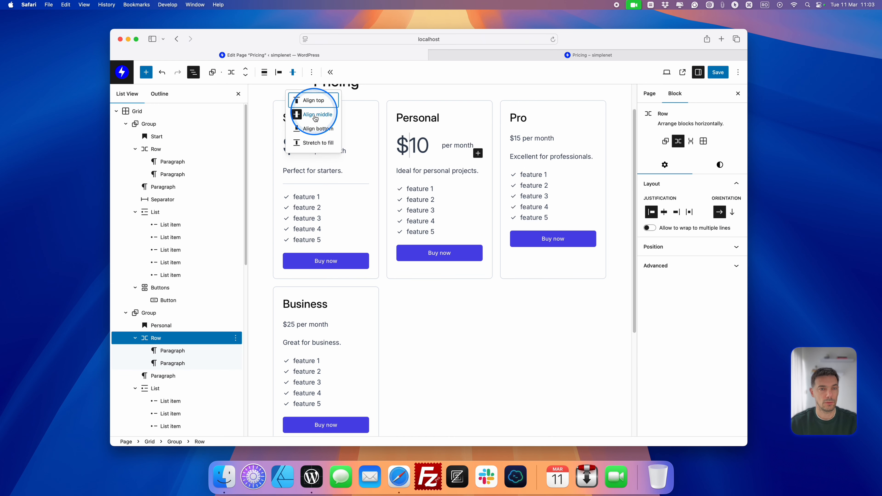
{"action": "left_click", "coordinate": [317, 129]}
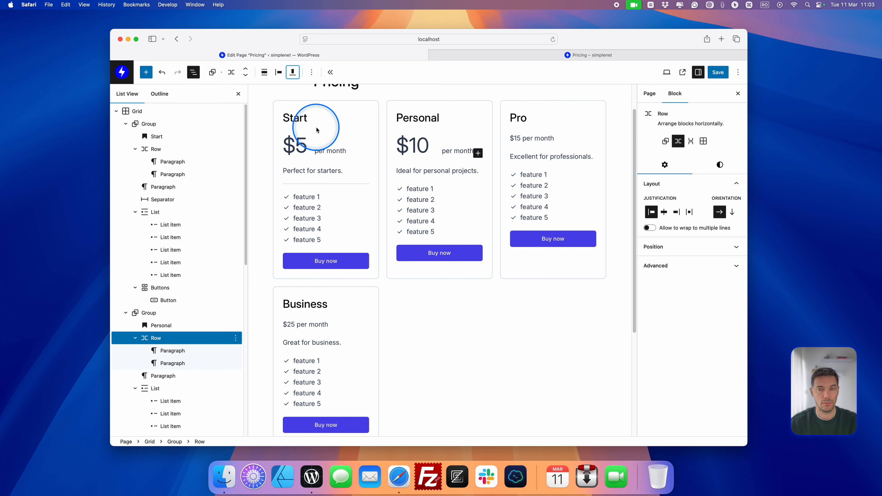
Set the block spacing of the Personal card's price Row to 5 px and save the page.
{"action": "left_click", "coordinate": [720, 165]}
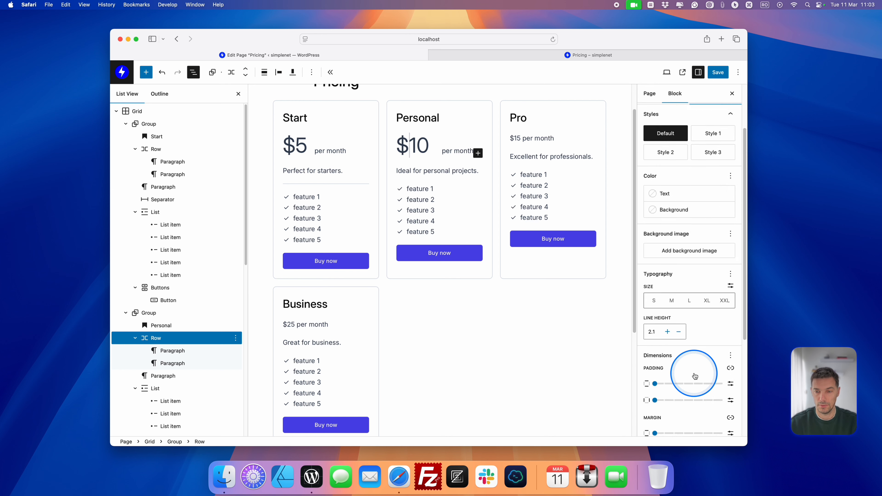
{"action": "scroll", "coordinate": [695, 373], "scroll_direction": "down", "scroll_amount": 5}
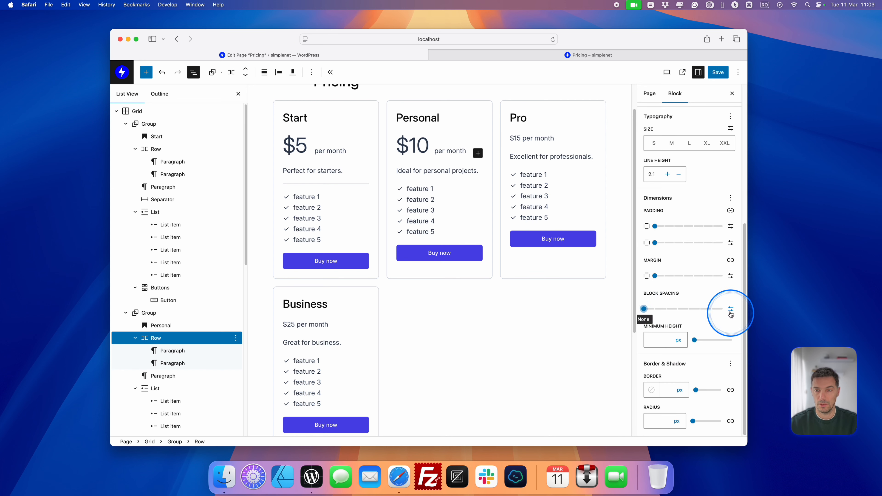
{"action": "left_click", "coordinate": [731, 310]}
{"action": "left_click", "coordinate": [647, 308]}
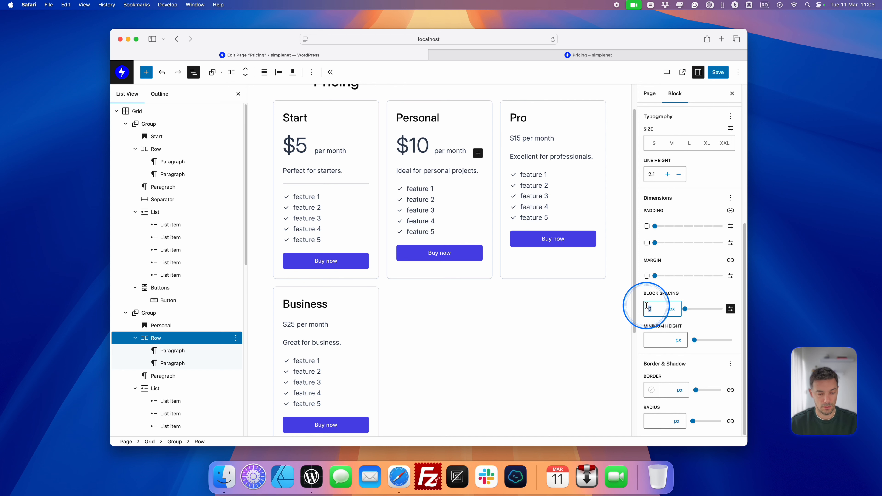
{"action": "type", "text": "5"}
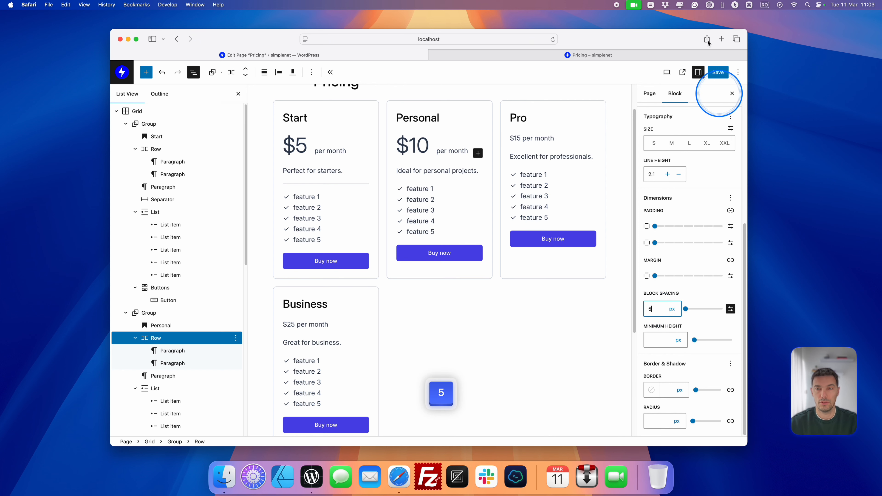
{"action": "left_click", "coordinate": [718, 72]}
Insert a Separator below the Personal card's description, with the Wide Line style and the light blue-gray theme background color.
{"action": "left_click", "coordinate": [481, 170]}
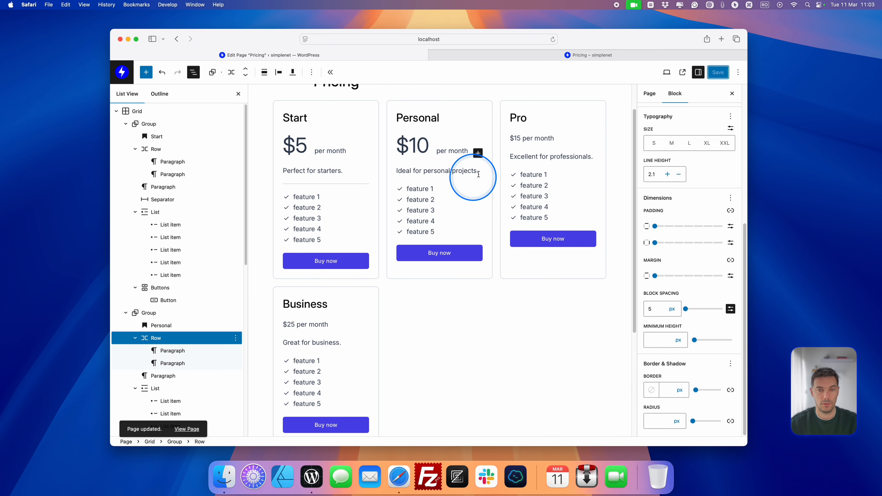
{"action": "key", "text": "Return"}
{"action": "type", "text": "/sep"}
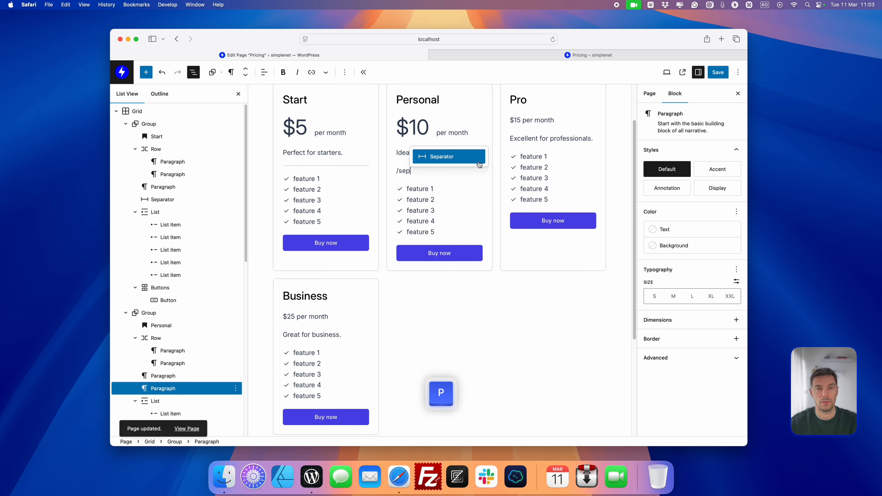
{"action": "left_click", "coordinate": [480, 164]}
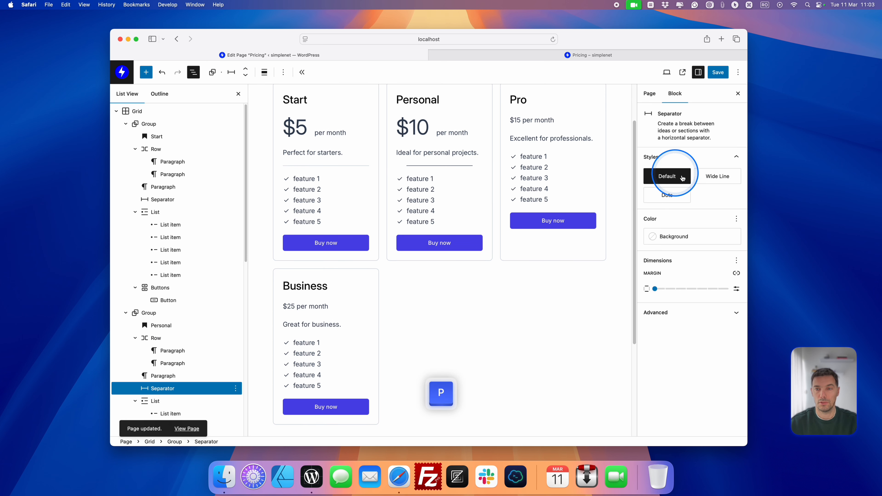
{"action": "left_click", "coordinate": [717, 176]}
{"action": "left_click", "coordinate": [678, 240]}
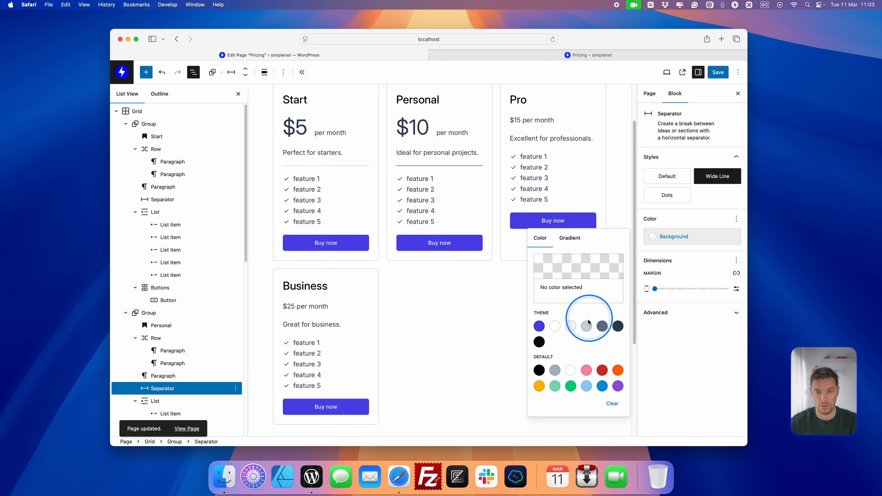
{"action": "left_click", "coordinate": [586, 326]}
Save the page, check the Personal card on the reloaded live Pricing page, and return to the editor.
{"action": "left_click", "coordinate": [718, 72]}
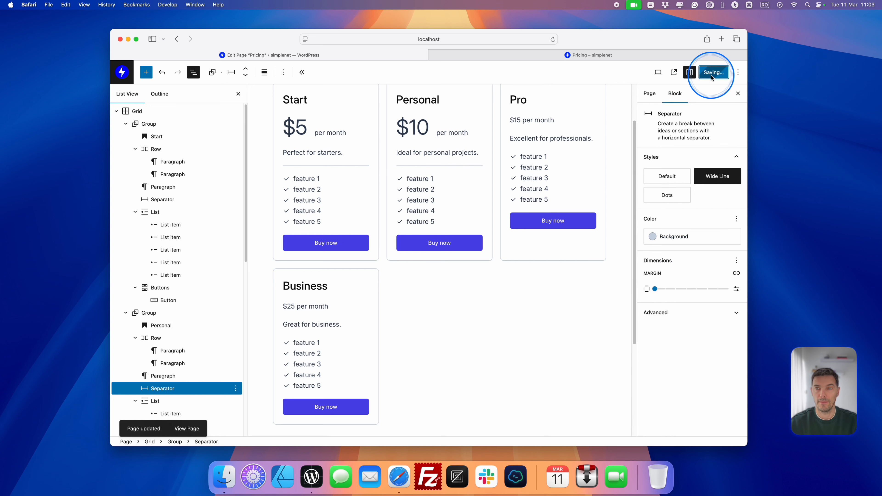
{"action": "left_click", "coordinate": [640, 56]}
{"action": "key", "text": "super+r"}
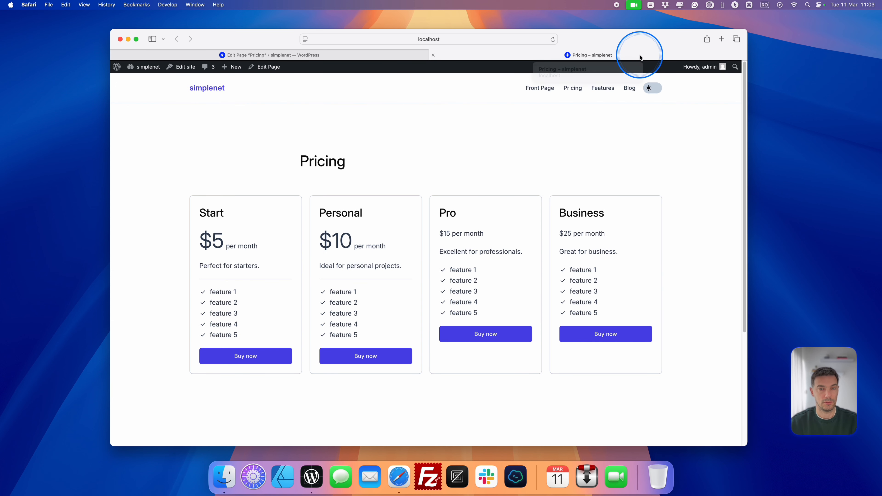
{"action": "left_click", "coordinate": [343, 52]}
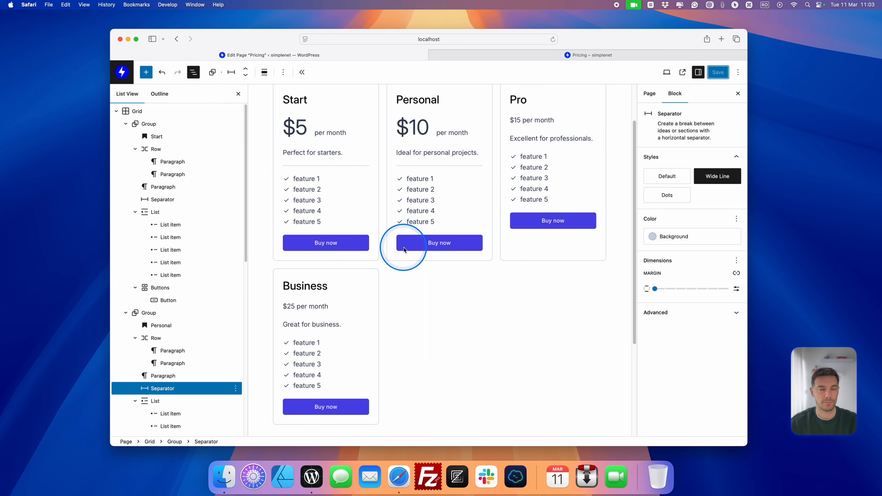
Replace the Pro card's price paragraph with a copy of the Personal card's price Row and change the amount to "$15".
{"action": "scroll", "coordinate": [404, 247], "scroll_direction": "up", "scroll_amount": 3}
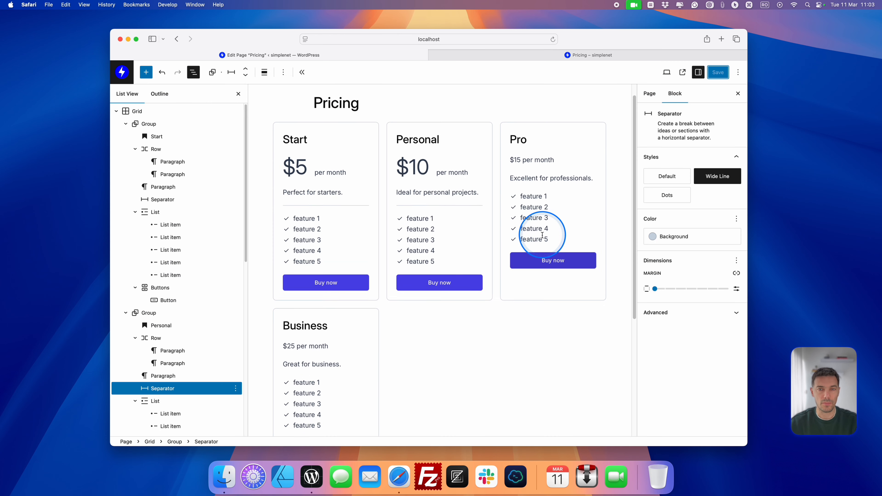
{"action": "left_click", "coordinate": [174, 339]}
{"action": "left_click", "coordinate": [236, 338]}
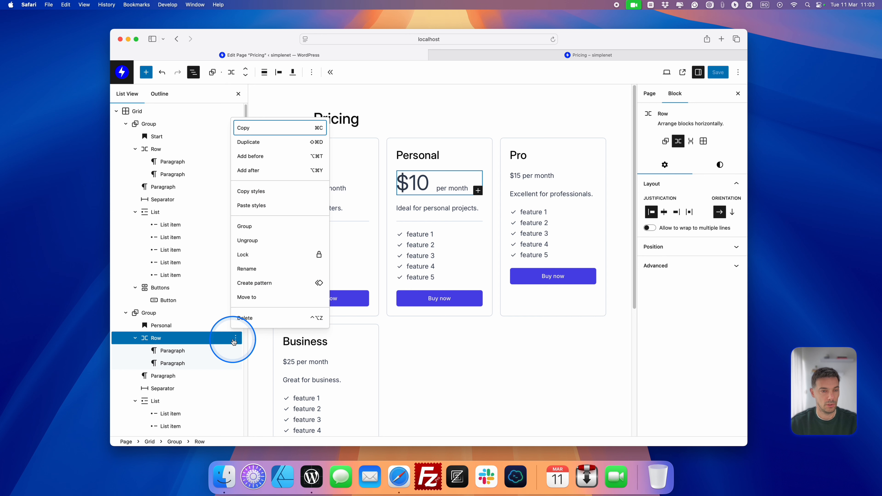
{"action": "left_click", "coordinate": [248, 127]}
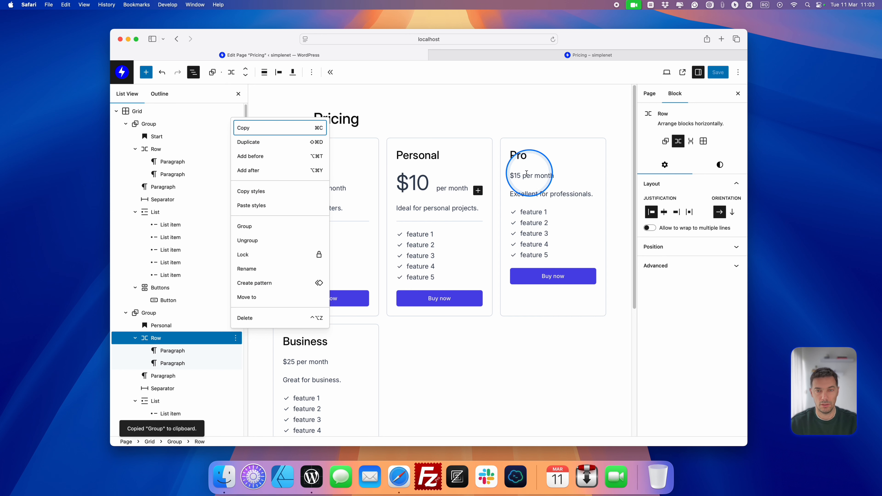
{"action": "left_click_drag", "start_coordinate": [511, 174], "coordinate": [549, 175]}
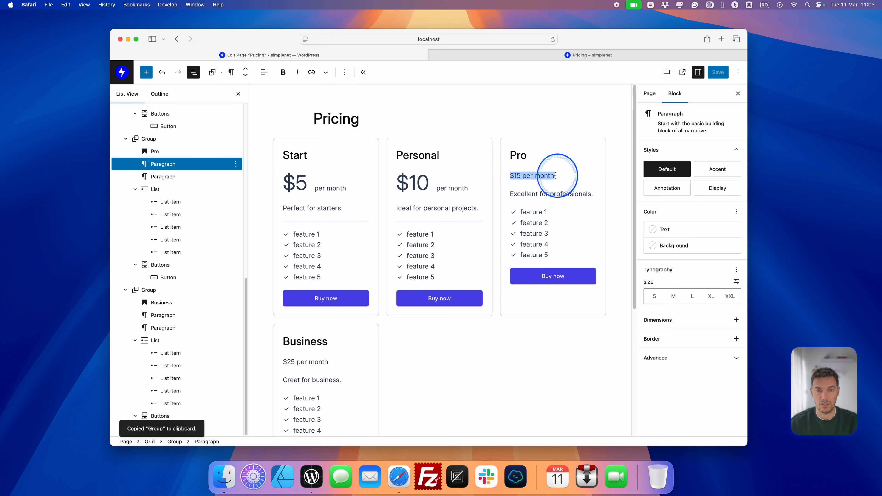
{"action": "key", "text": "super+v"}
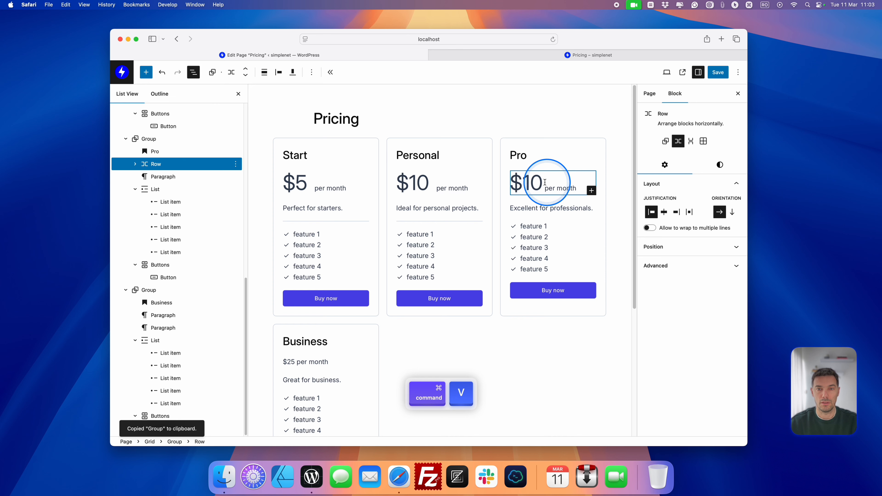
{"action": "left_click", "coordinate": [543, 183]}
{"action": "key", "text": "BackSpace"}
{"action": "type", "text": "5"}
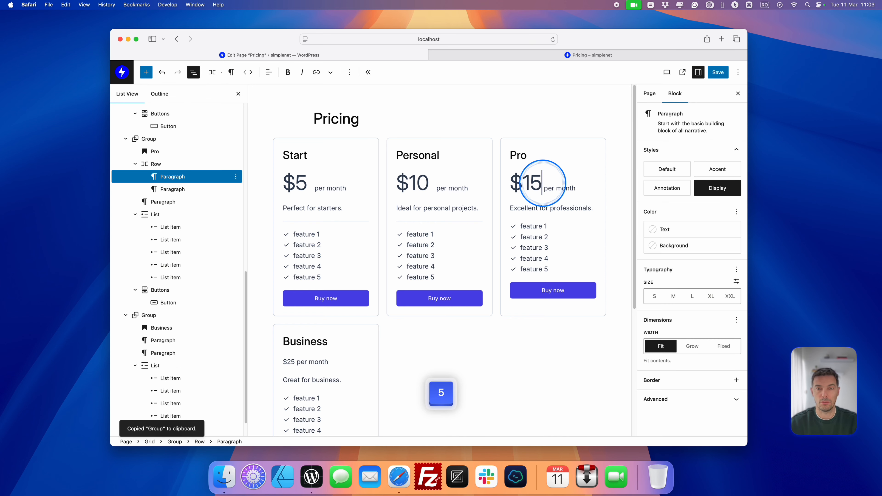
Replace the Business card's price paragraph with the copied price Row and change the amount to "$25".
{"action": "scroll", "coordinate": [301, 339], "scroll_direction": "down", "scroll_amount": 1}
{"action": "left_click_drag", "start_coordinate": [281, 345], "coordinate": [330, 341]}
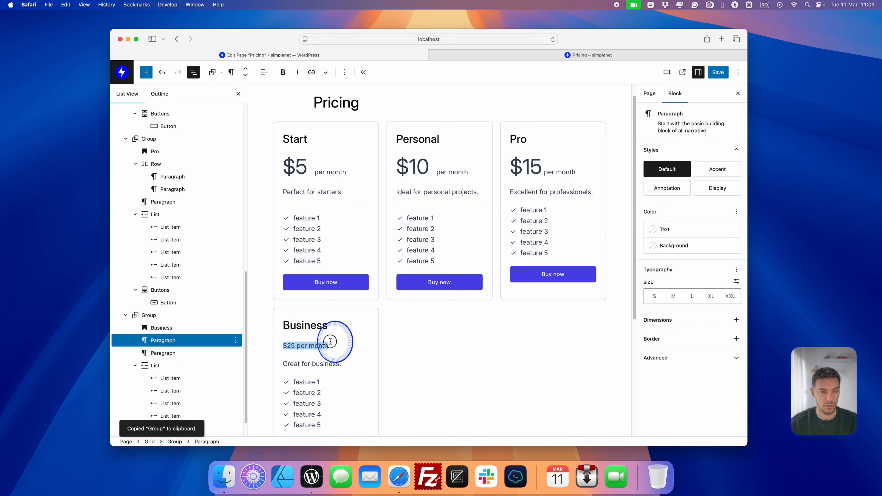
{"action": "key", "text": "super+v"}
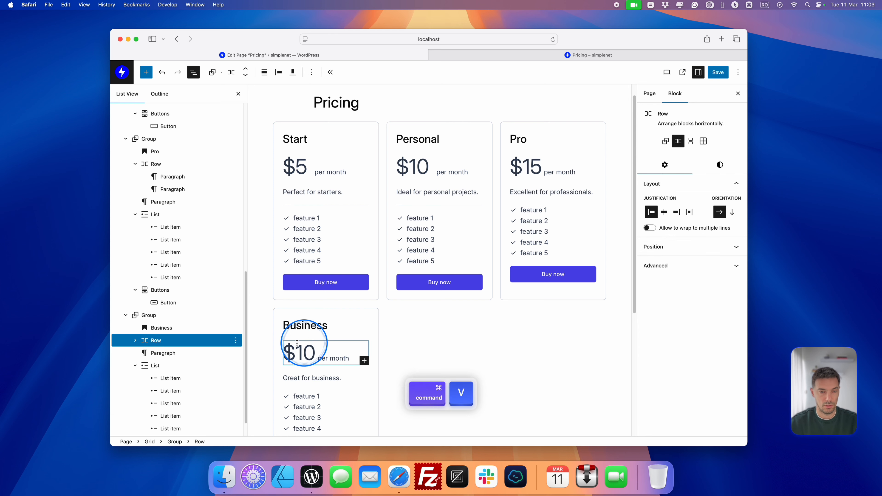
{"action": "left_click_drag", "start_coordinate": [302, 351], "coordinate": [310, 352]}
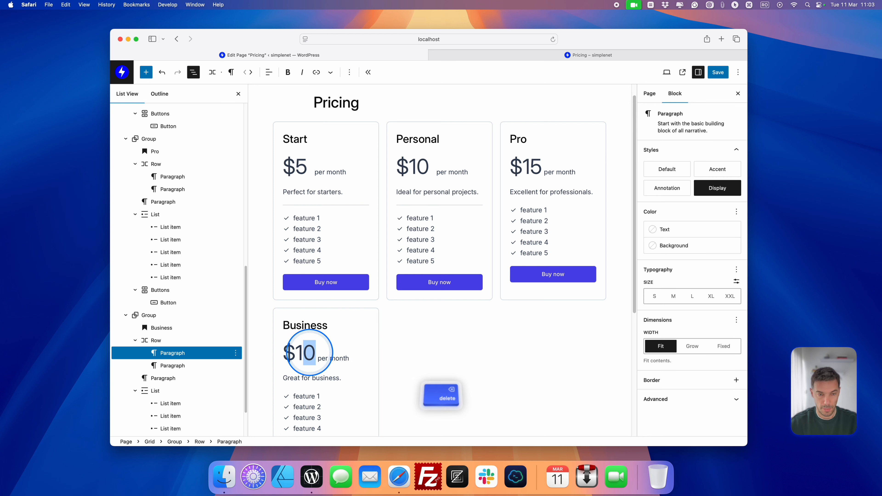
{"action": "key", "text": "BackSpace"}
{"action": "key", "text": "BackSpace"}
{"action": "type", "text": "25"}
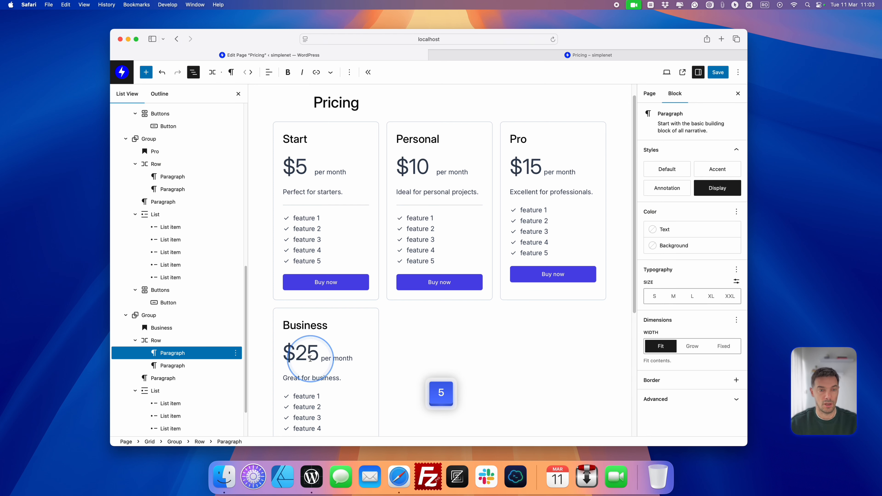
Insert a Separator below the Pro card's description, with the Wide Line style and the light blue-gray theme background color.
{"action": "left_click", "coordinate": [596, 194]}
{"action": "key", "text": "Return"}
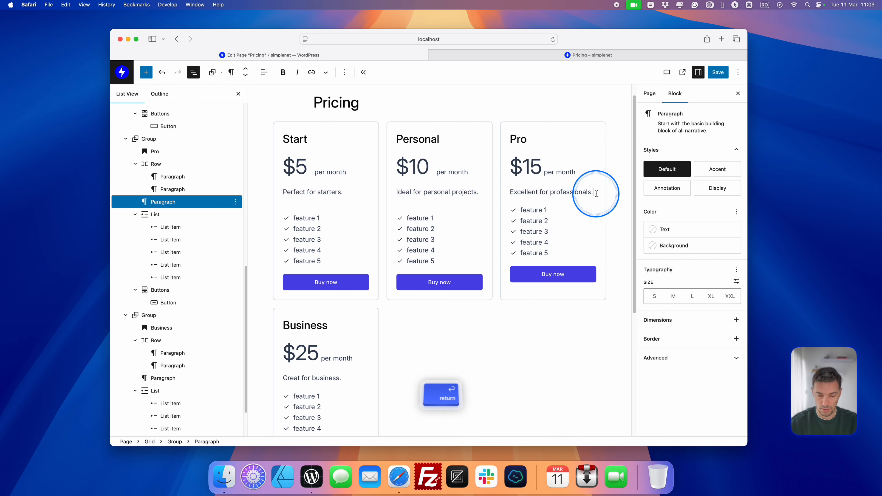
{"action": "type", "text": "/ep"}
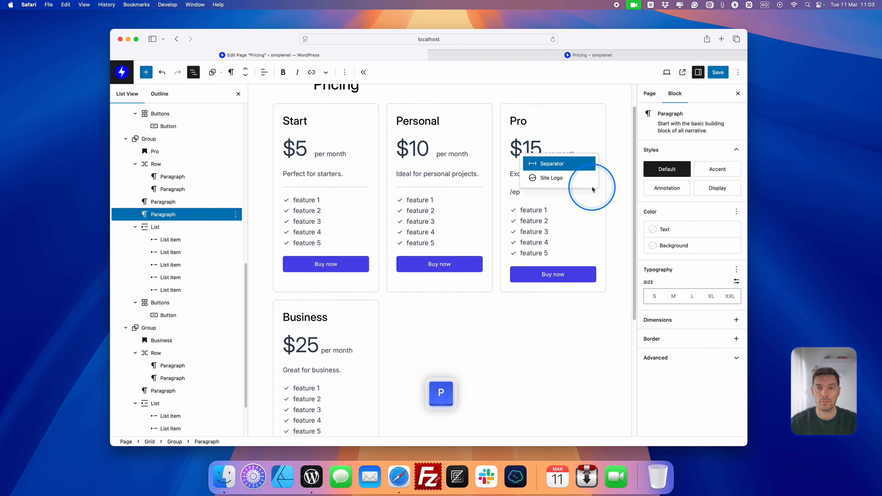
{"action": "left_click", "coordinate": [570, 164]}
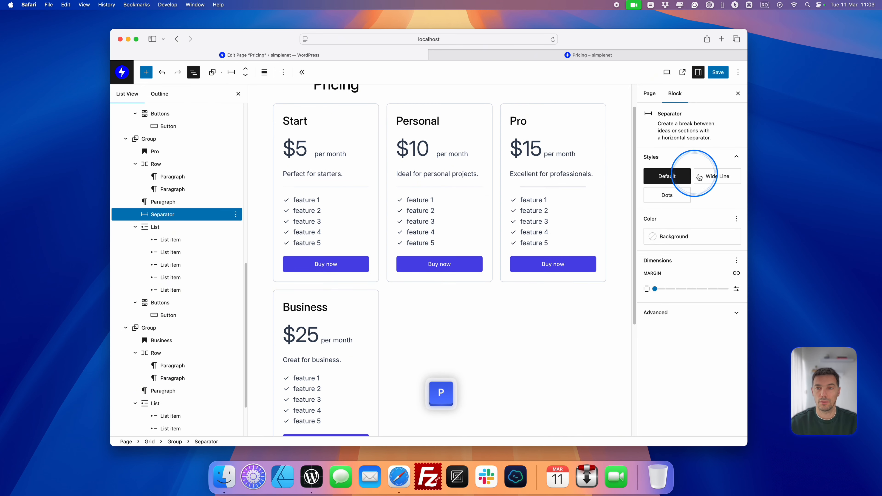
{"action": "left_click", "coordinate": [718, 176]}
{"action": "left_click", "coordinate": [701, 235]}
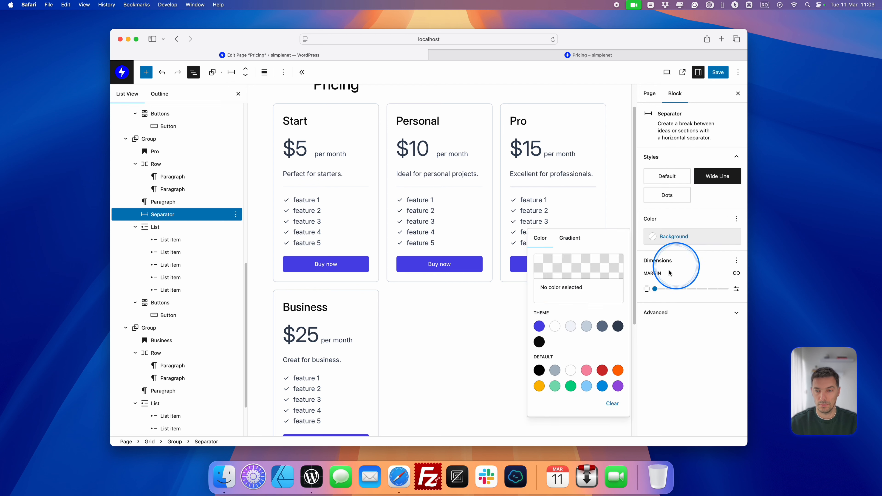
{"action": "left_click", "coordinate": [587, 326]}
Add a copy of the Pro card's Separator below the Business card's description.
{"action": "scroll", "coordinate": [435, 319], "scroll_direction": "down", "scroll_amount": 4}
{"action": "left_click", "coordinate": [345, 239]}
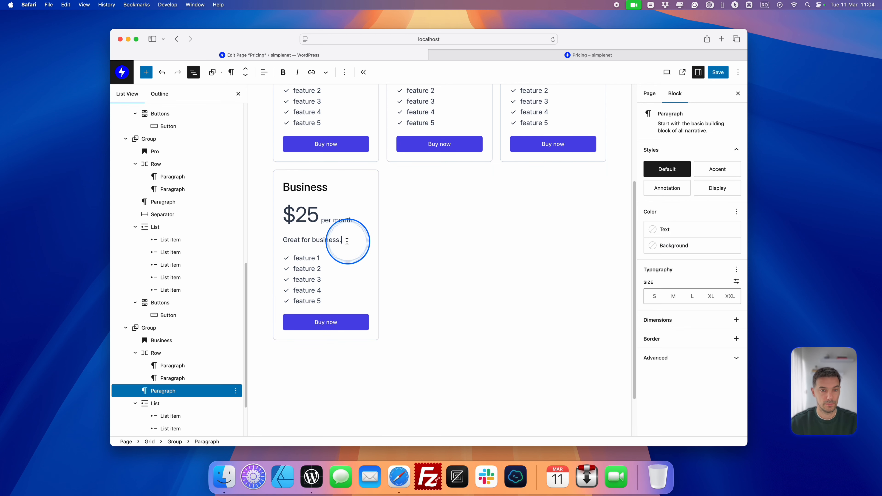
{"action": "key", "text": "Return"}
{"action": "type", "text": "/"}
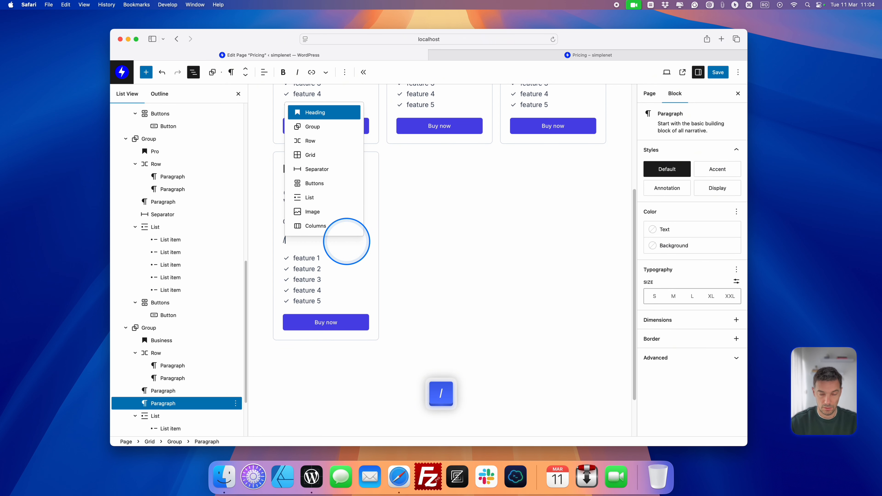
{"action": "key", "text": "BackSpace"}
{"action": "scroll", "coordinate": [588, 172], "scroll_direction": "up", "scroll_amount": 4}
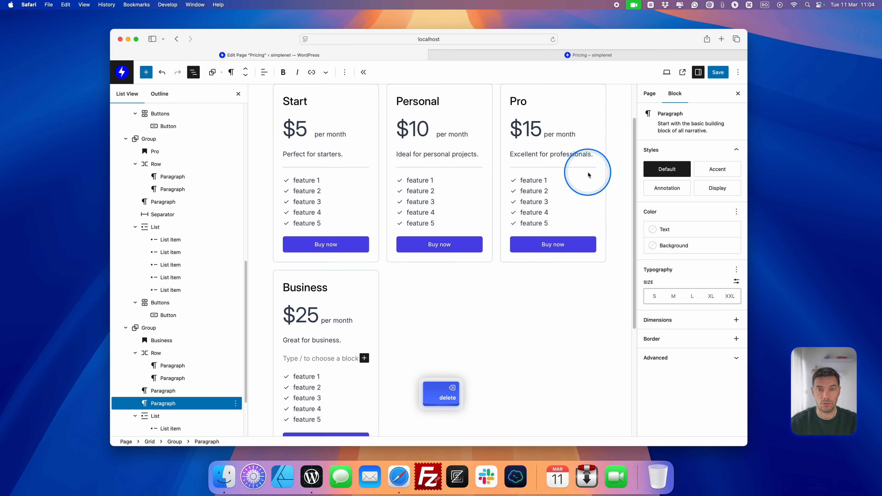
{"action": "left_click", "coordinate": [543, 169]}
{"action": "left_click", "coordinate": [236, 214]}
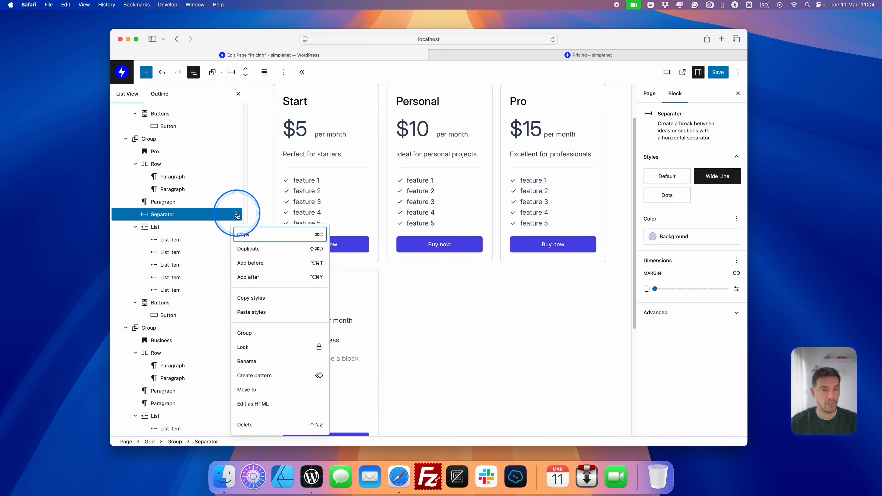
{"action": "left_click", "coordinate": [248, 233]}
{"action": "left_click", "coordinate": [344, 360]}
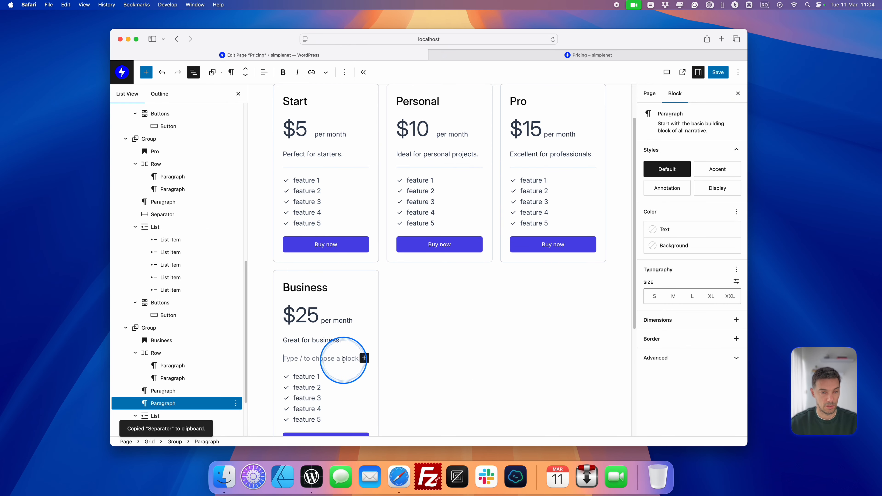
{"action": "key", "text": "super+v"}
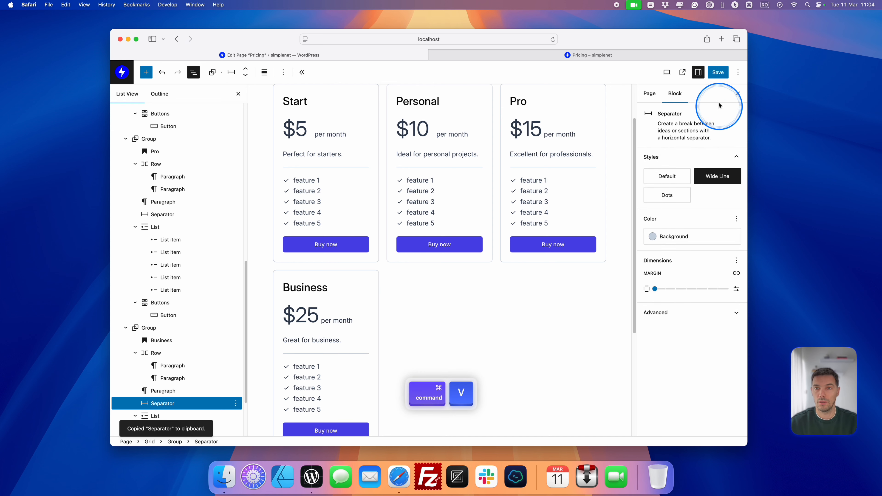
Save the page, check the Pro and Business cards on the reloaded live Pricing page, and return to the editor.
{"action": "left_click", "coordinate": [718, 73]}
{"action": "left_click", "coordinate": [580, 55]}
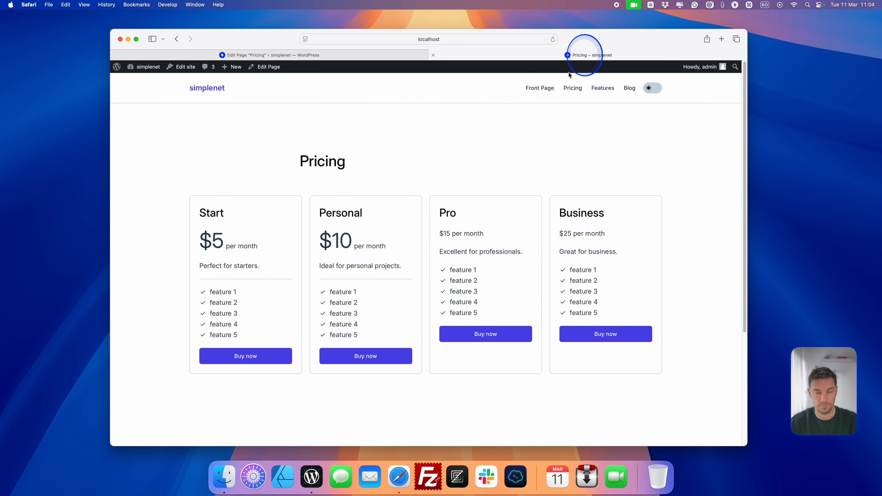
{"action": "key", "text": "super+r"}
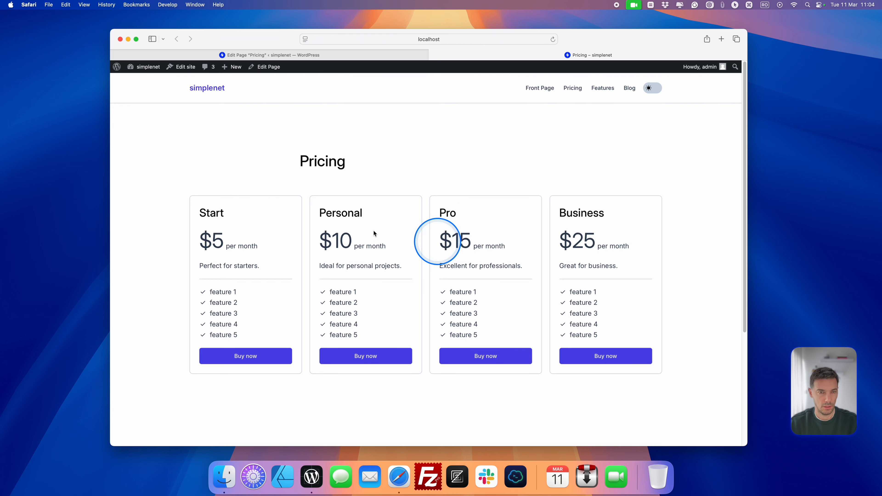
{"action": "left_click", "coordinate": [376, 55]}
Apply the Accent style to the Start card's heading.
{"action": "scroll", "coordinate": [340, 178], "scroll_direction": "up", "scroll_amount": 3}
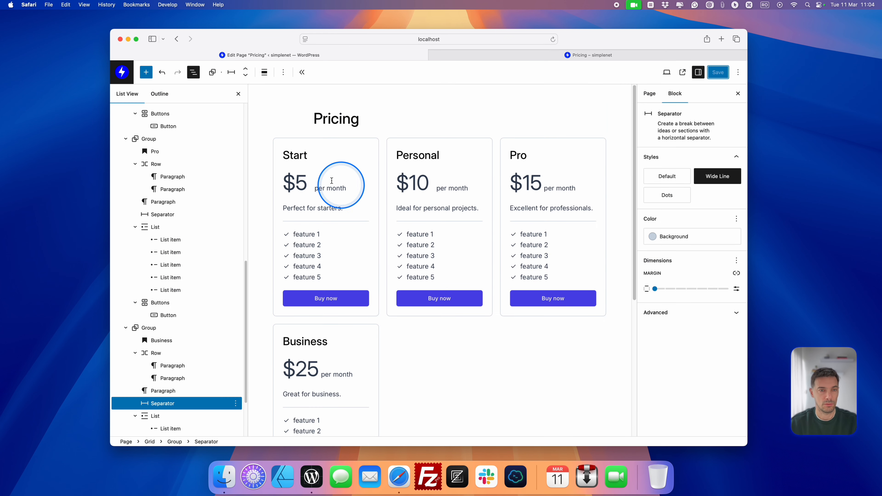
{"action": "left_click", "coordinate": [298, 156]}
{"action": "left_click", "coordinate": [717, 183]}
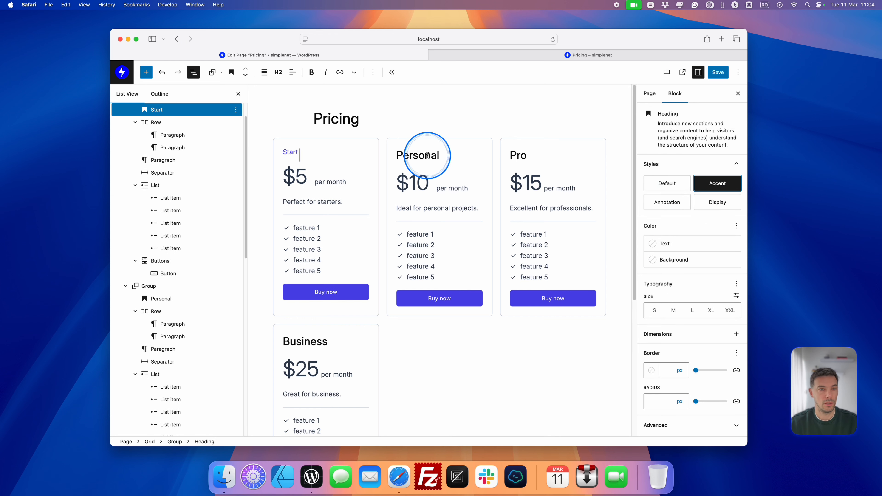
Apply the Accent style to the Personal, Pro and Business headings and save the page.
{"action": "left_click", "coordinate": [419, 155]}
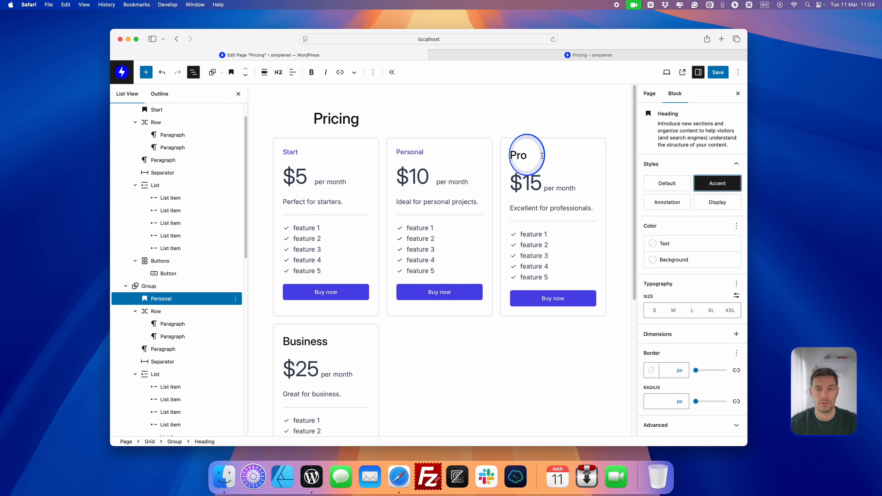
{"action": "left_click", "coordinate": [527, 150]}
{"action": "left_click", "coordinate": [718, 183]}
{"action": "left_click", "coordinate": [315, 337]}
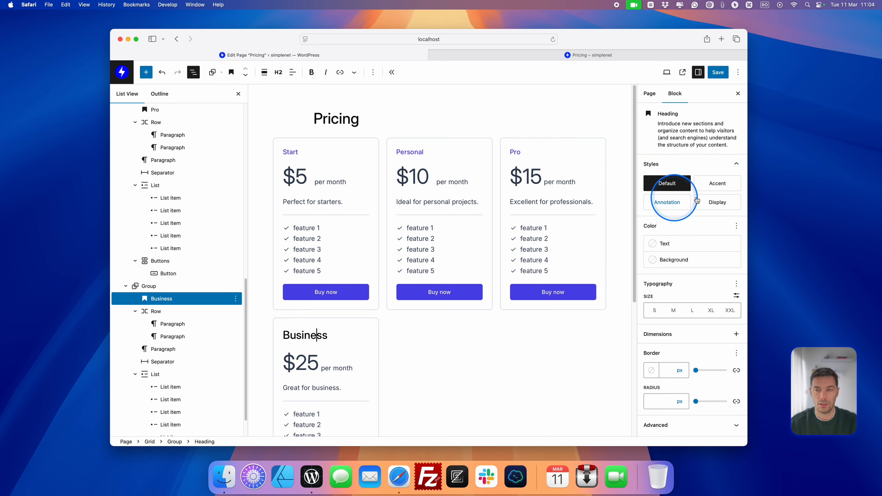
{"action": "left_click", "coordinate": [717, 183]}
{"action": "left_click", "coordinate": [720, 73]}
Reload the published Pricing page and review the restyled plan headings.
{"action": "left_click", "coordinate": [584, 56]}
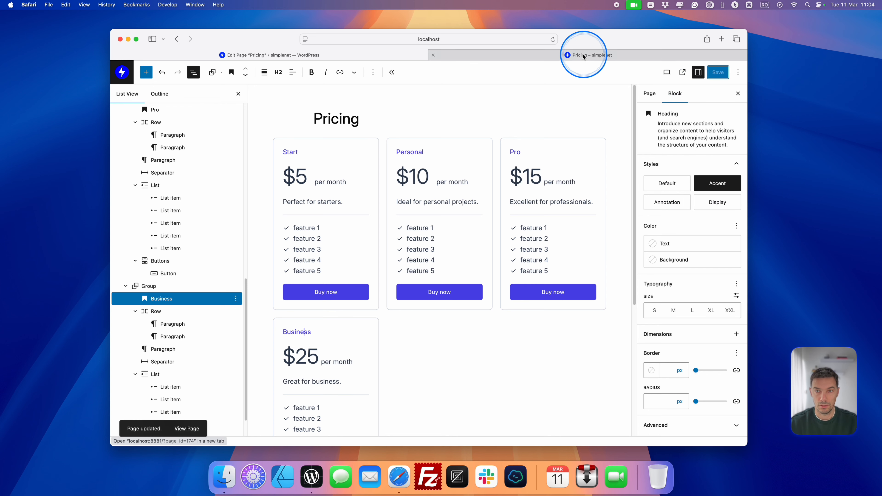
{"action": "left_click", "coordinate": [585, 56]}
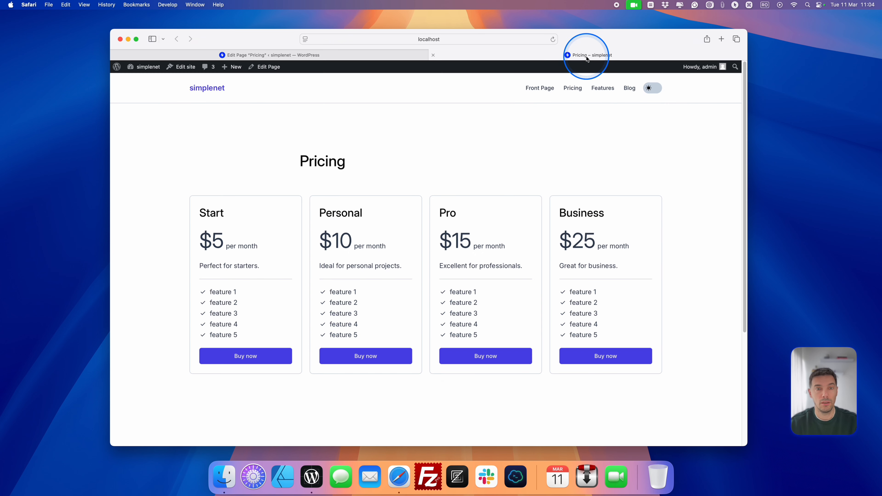
{"action": "key", "text": "super+r"}
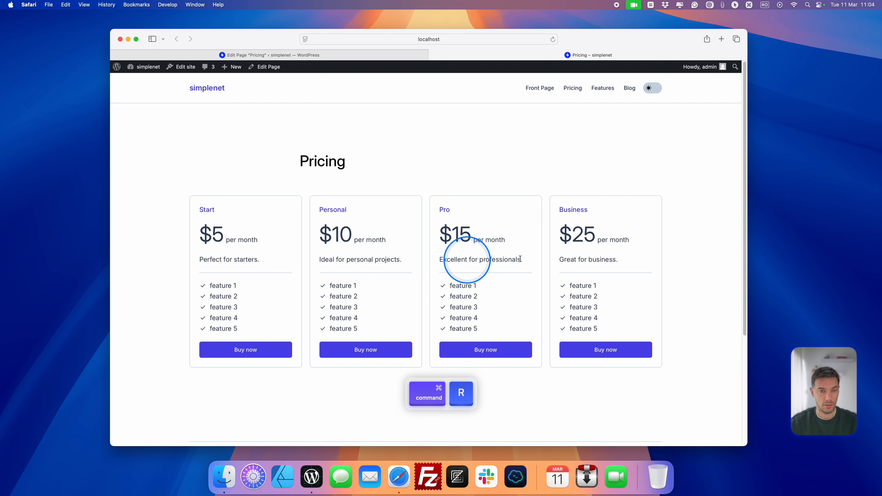
{"action": "scroll", "coordinate": [707, 310], "scroll_direction": "down", "scroll_amount": 1}
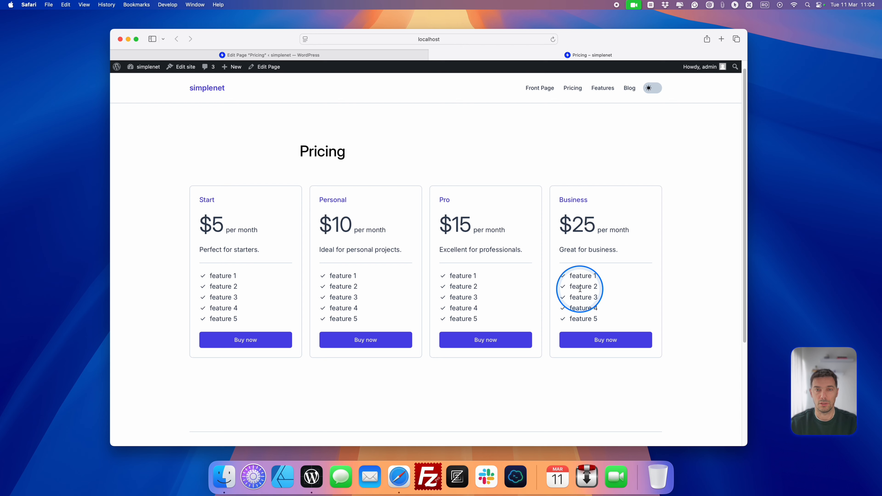
Close the List View in the page editor and compare the card layout with the published page.
{"action": "left_click", "coordinate": [369, 54]}
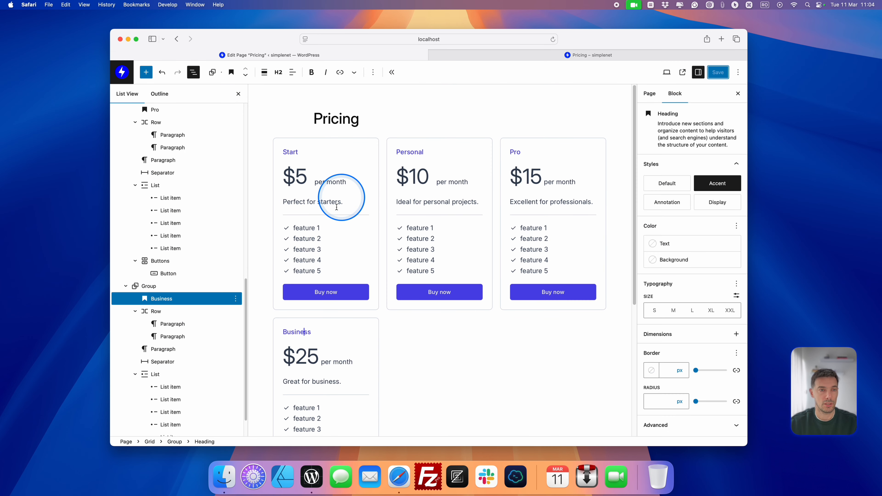
{"action": "left_click", "coordinate": [238, 93]}
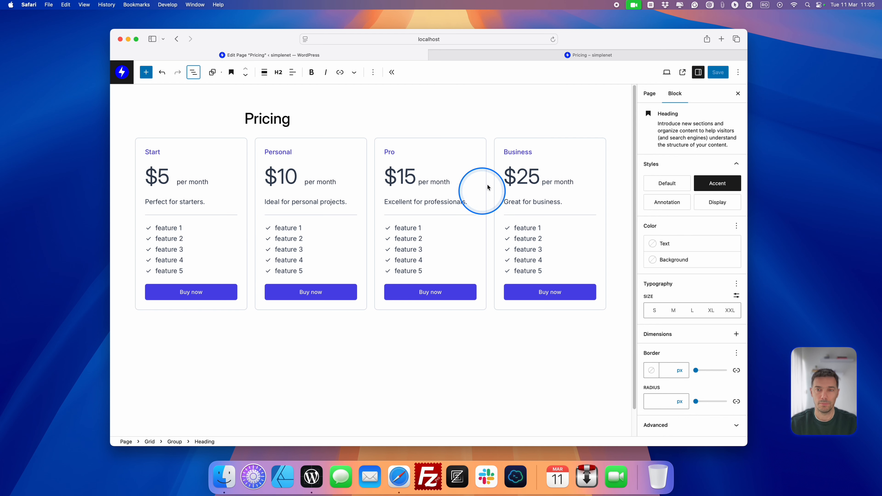
{"action": "left_click", "coordinate": [595, 56]}
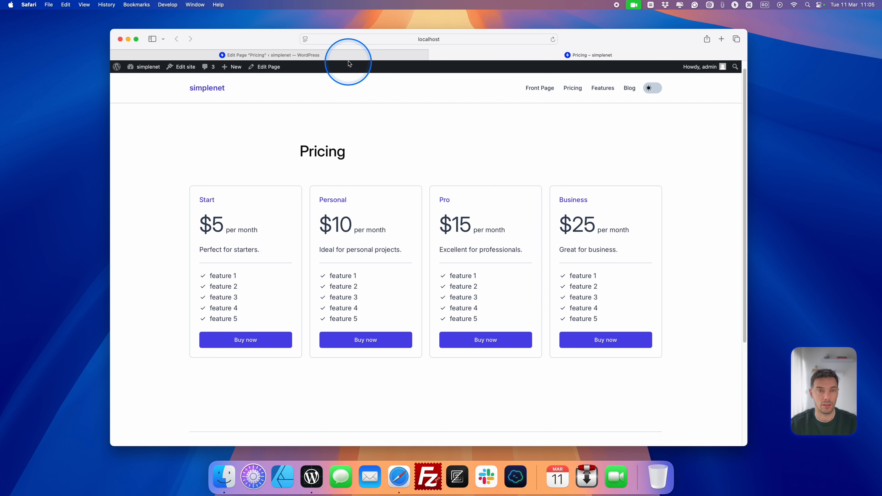
{"action": "left_click", "coordinate": [379, 53]}
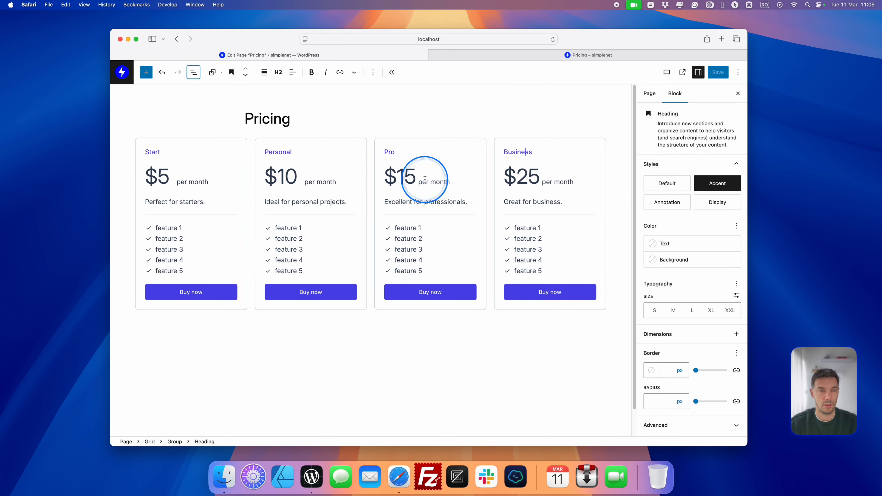
Set the pricing grid's background color to Theme 2, then save and check the reloaded published page.
{"action": "left_click", "coordinate": [169, 133]}
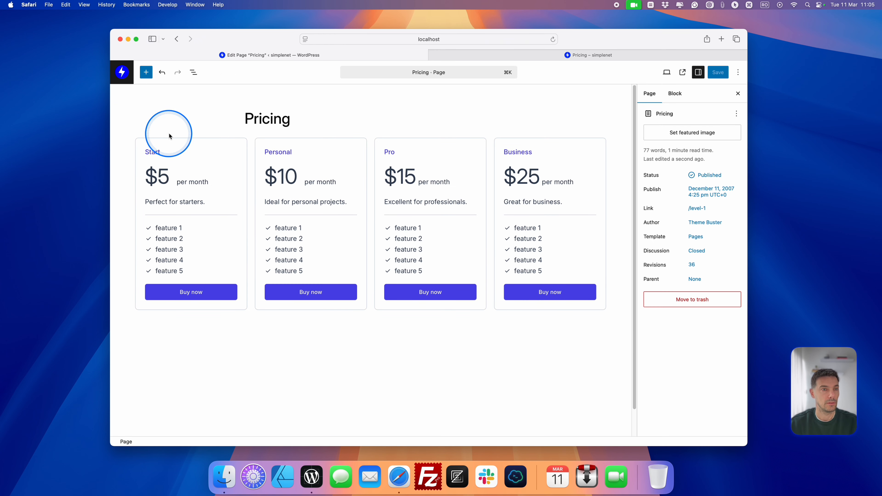
{"action": "left_click", "coordinate": [194, 73]}
{"action": "left_click", "coordinate": [156, 112]}
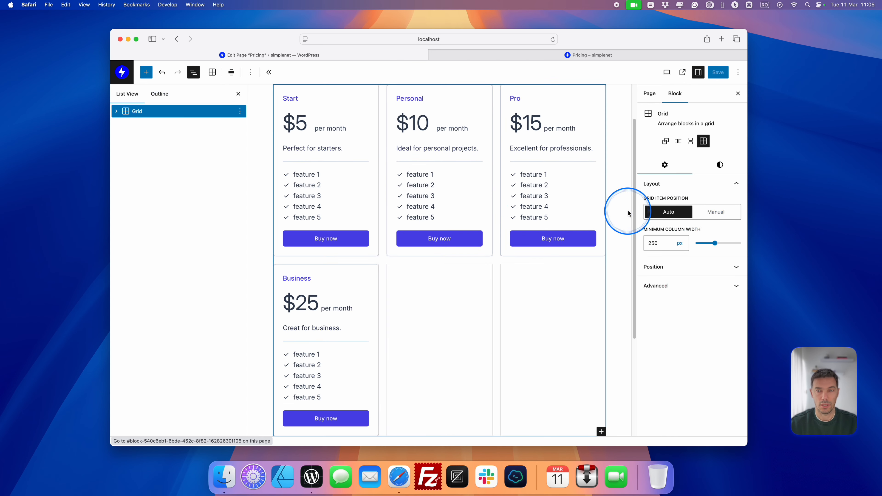
{"action": "left_click", "coordinate": [720, 165]}
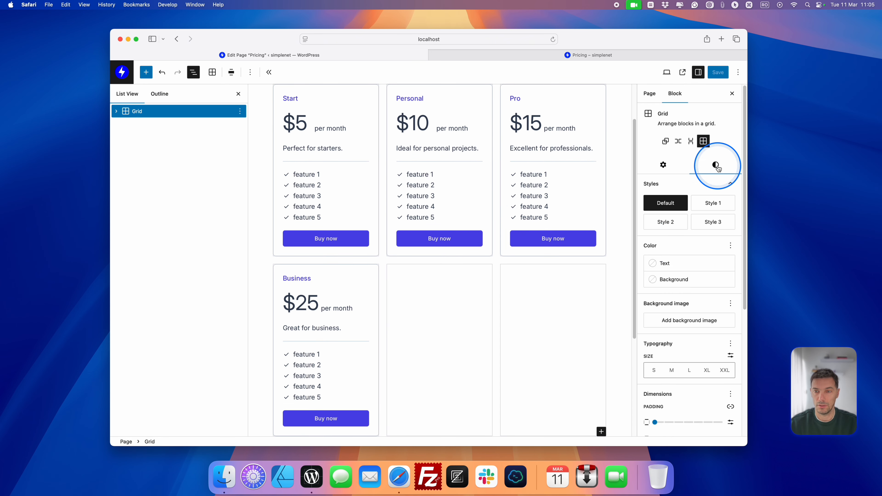
{"action": "left_click", "coordinate": [677, 281]}
{"action": "left_click", "coordinate": [571, 197]}
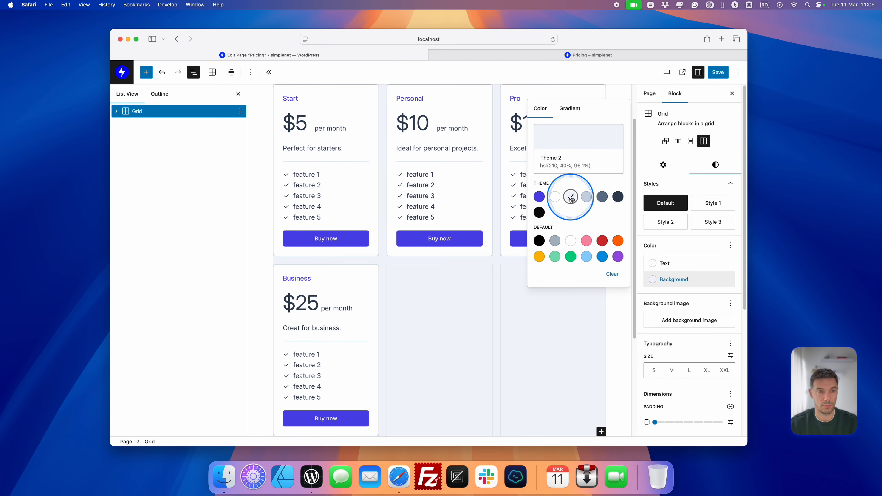
{"action": "left_click", "coordinate": [721, 78]}
{"action": "left_click", "coordinate": [618, 59]}
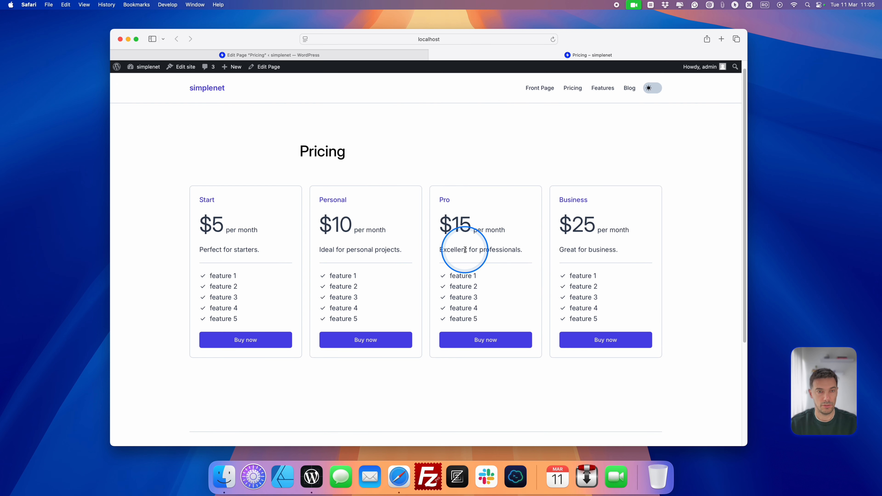
{"action": "key", "text": "super+r"}
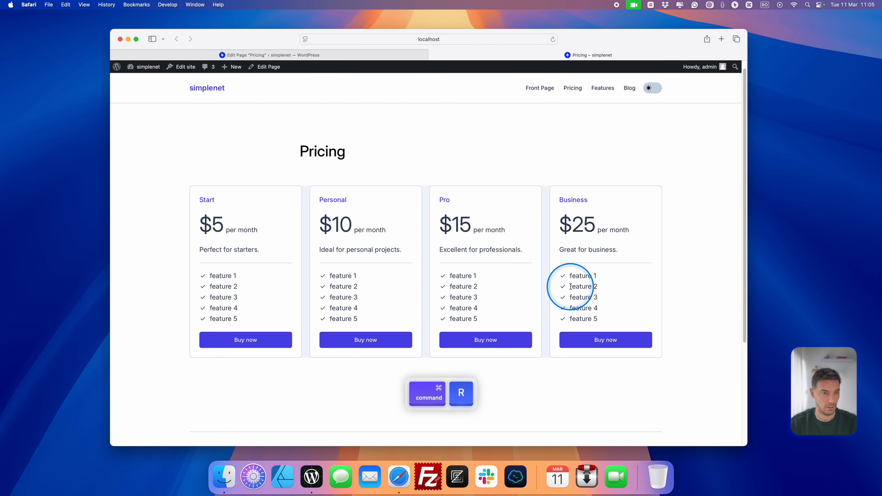
Set the grid's vertical and horizontal padding to 2, then save and check the reloaded published page.
{"action": "left_click", "coordinate": [305, 55]}
{"action": "scroll", "coordinate": [709, 292], "scroll_direction": "down", "scroll_amount": 5}
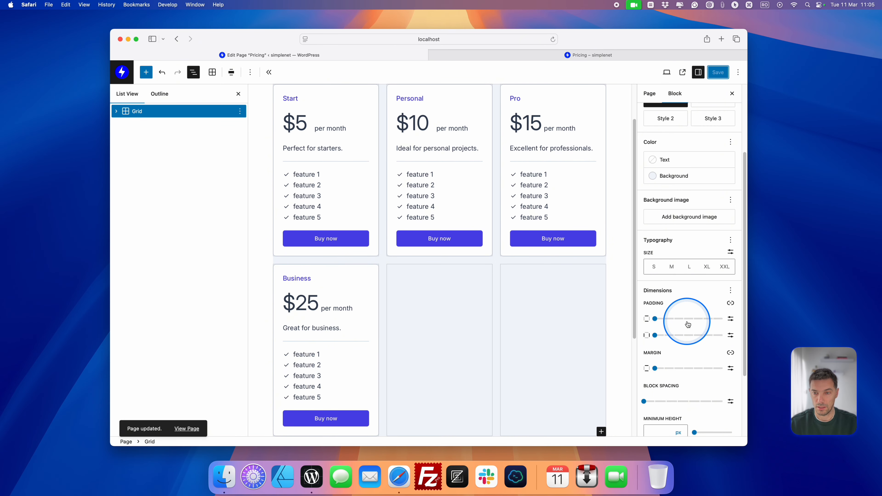
{"action": "left_click", "coordinate": [684, 319]}
{"action": "left_click", "coordinate": [684, 335]}
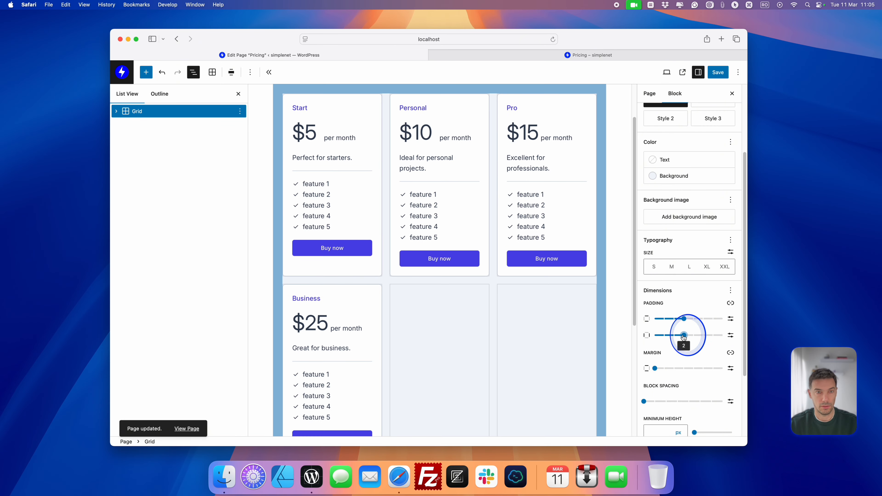
{"action": "left_click", "coordinate": [716, 77]}
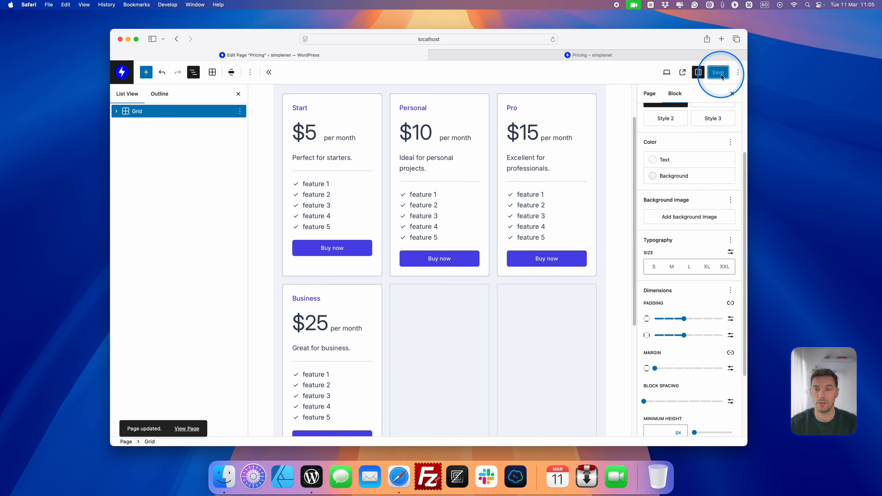
{"action": "left_click", "coordinate": [595, 55]}
{"action": "key", "text": "super+r"}
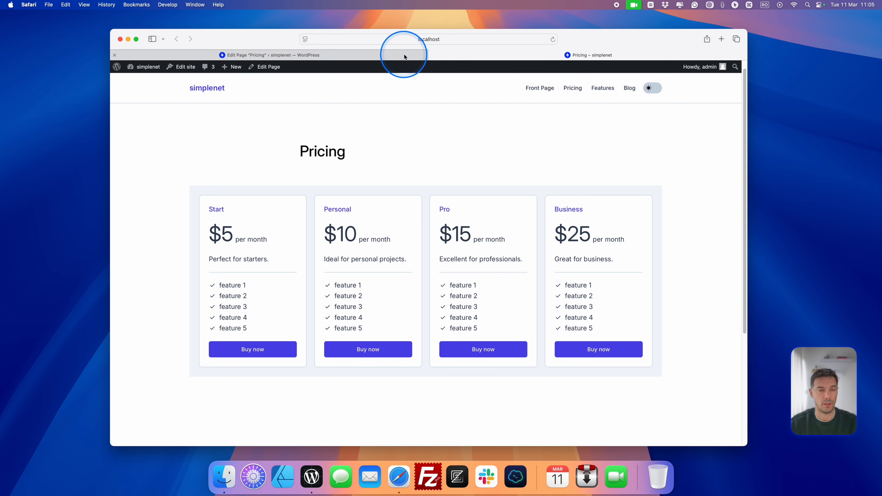
Set the grid's border radius to 8 px, then save and check the reloaded published page.
{"action": "left_click", "coordinate": [354, 56]}
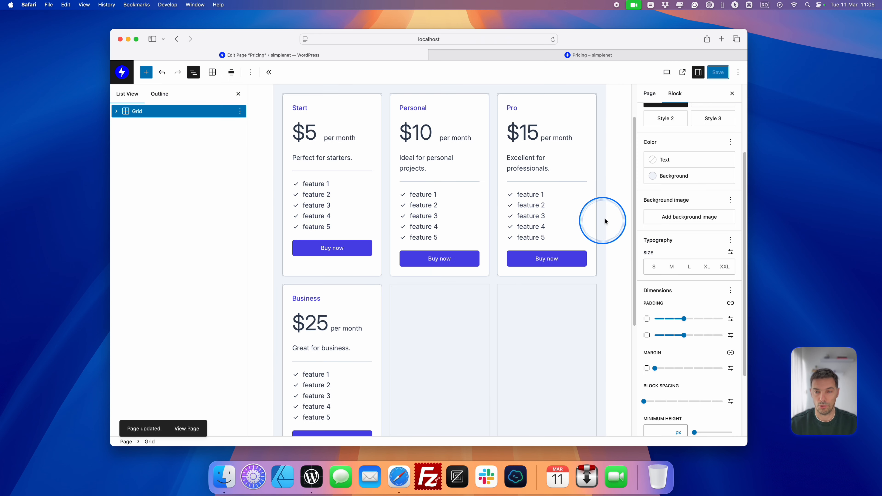
{"action": "scroll", "coordinate": [695, 365], "scroll_direction": "down", "scroll_amount": 3}
{"action": "left_click", "coordinate": [659, 419]}
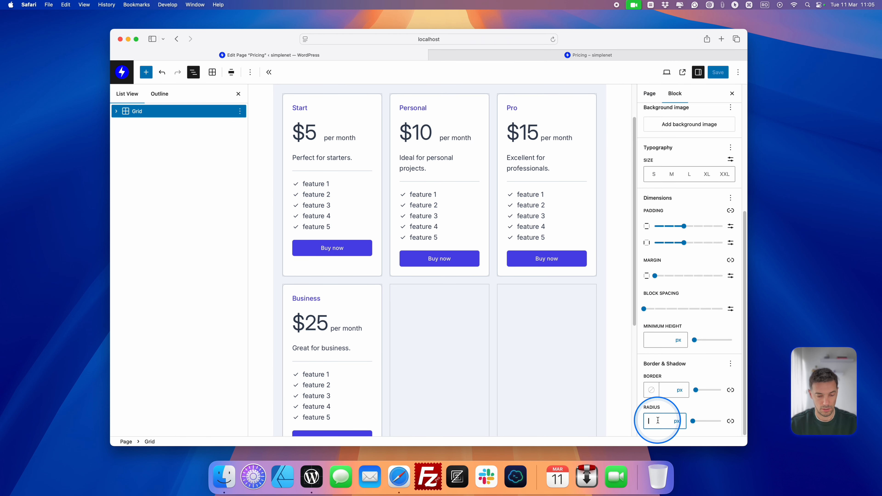
{"action": "type", "text": "8"}
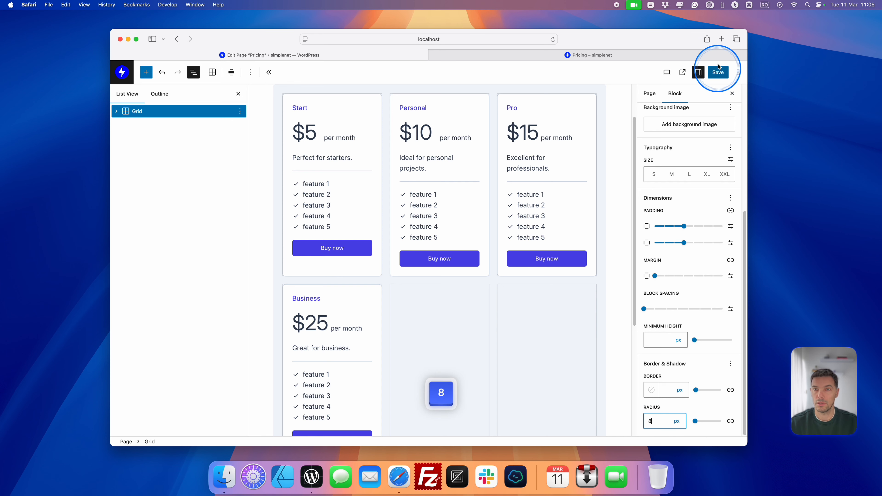
{"action": "left_click", "coordinate": [716, 72]}
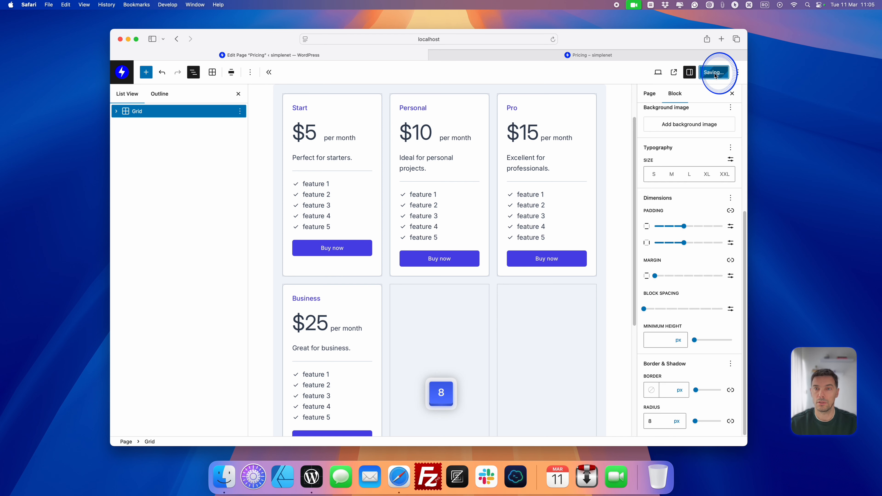
{"action": "left_click", "coordinate": [597, 56]}
{"action": "key", "text": "super+r"}
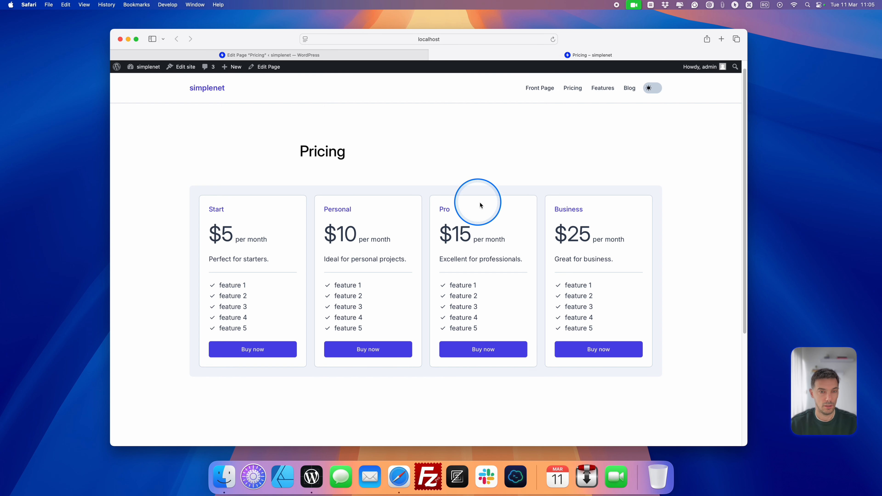
Switch the Start card's group block to the Default style.
{"action": "left_click", "coordinate": [334, 55]}
{"action": "scroll", "coordinate": [291, 126], "scroll_direction": "up", "scroll_amount": 2}
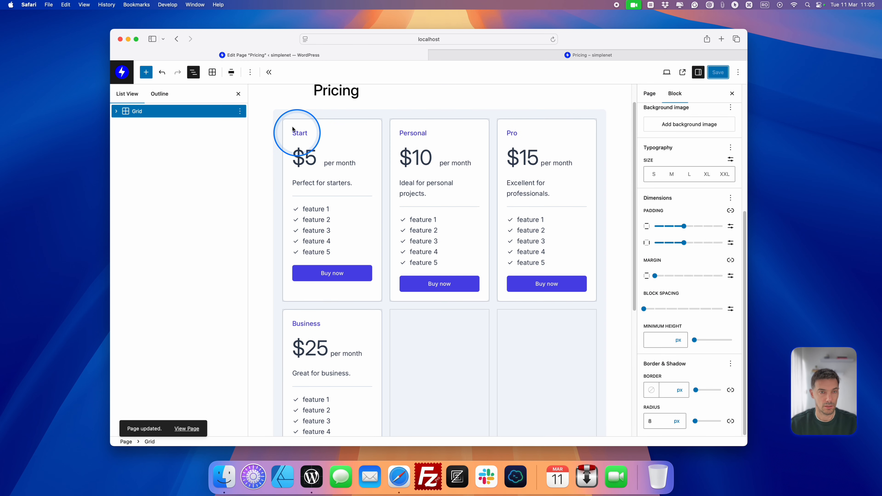
{"action": "left_click", "coordinate": [315, 125]}
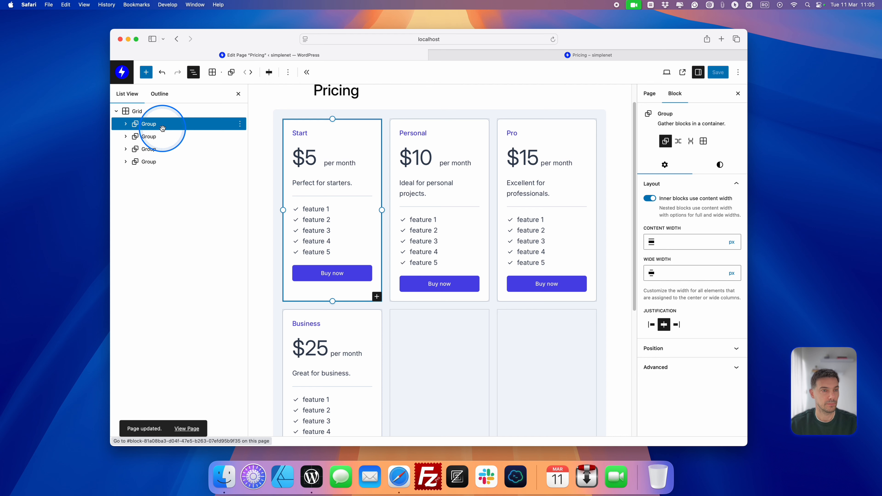
{"action": "left_click", "coordinate": [719, 165]}
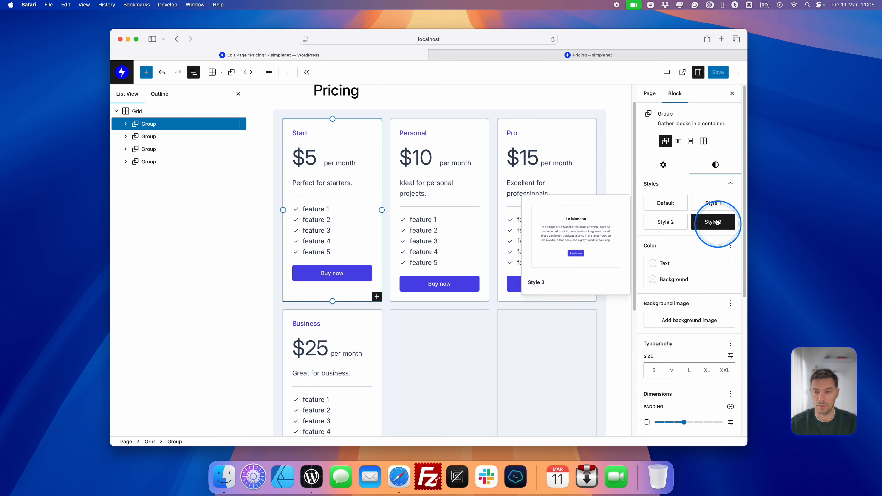
{"action": "left_click", "coordinate": [670, 206]}
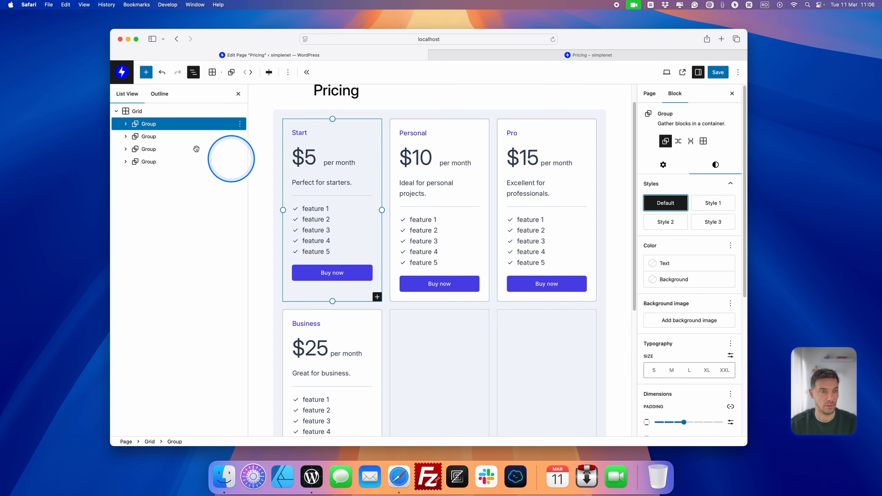
Switch the Personal and Pro card groups to the Default style and save the page.
{"action": "left_click", "coordinate": [179, 136]}
{"action": "left_click", "coordinate": [725, 168]}
{"action": "left_click", "coordinate": [665, 203]}
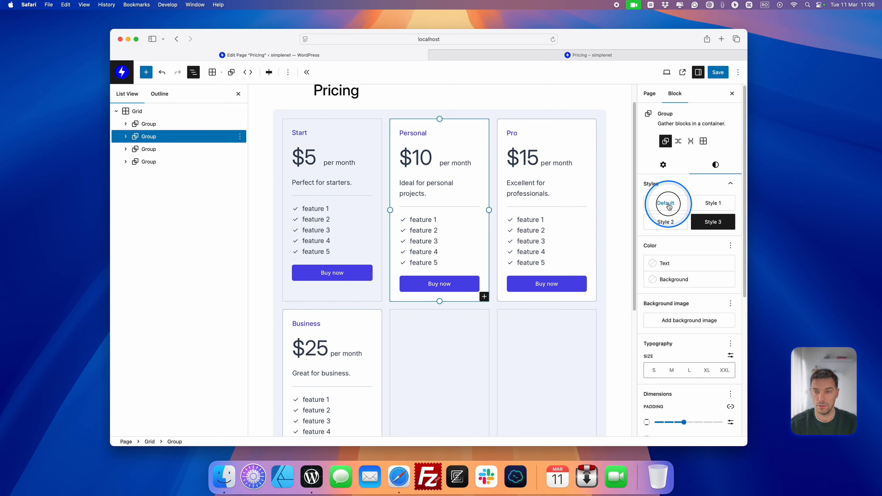
{"action": "left_click", "coordinate": [179, 149]}
{"action": "left_click", "coordinate": [720, 167]}
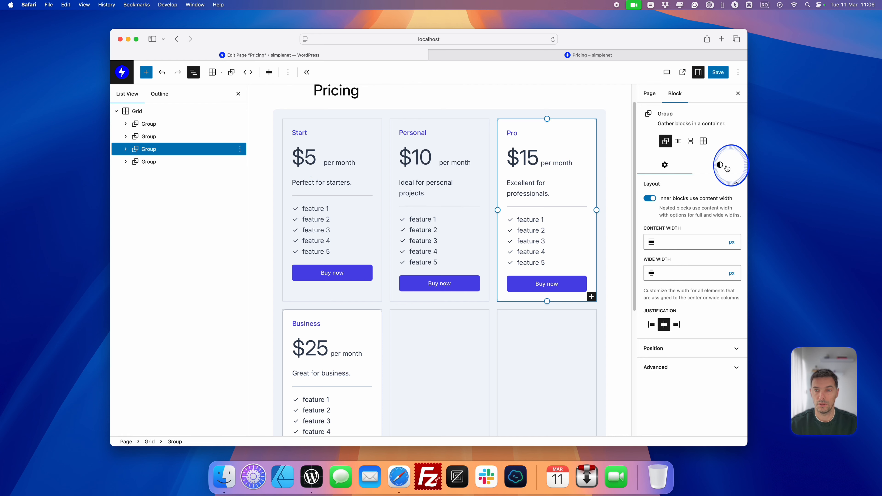
{"action": "left_click", "coordinate": [666, 203]}
{"action": "left_click", "coordinate": [713, 77]}
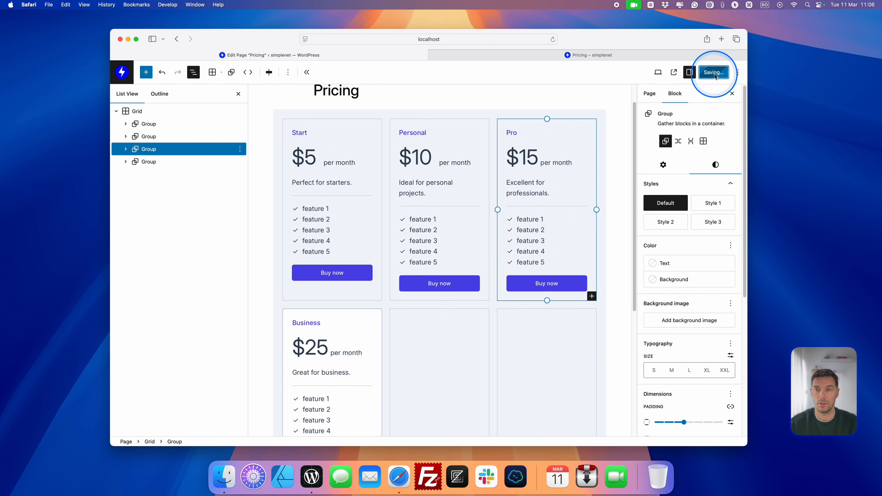
Reload the published Pricing page, inspect how the Business card stands out, and return to the editor.
{"action": "left_click", "coordinate": [632, 56]}
{"action": "key", "text": "super+r"}
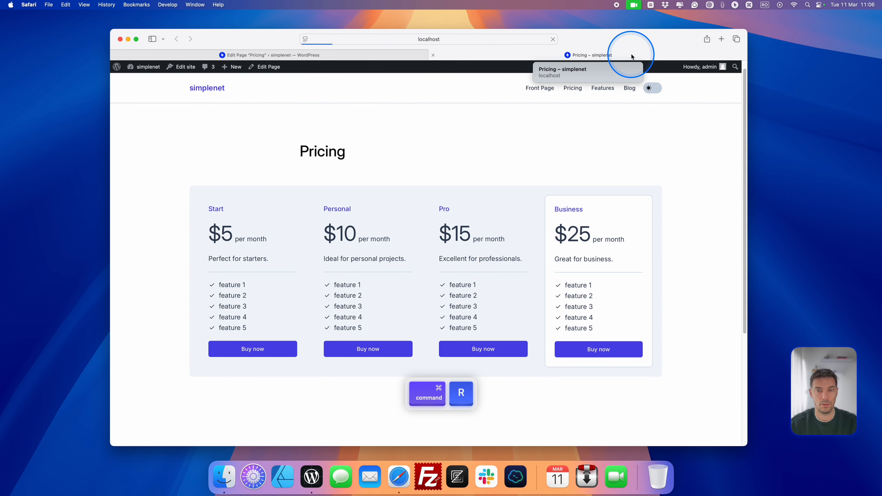
{"action": "left_click", "coordinate": [620, 230]}
{"action": "left_click", "coordinate": [555, 203]}
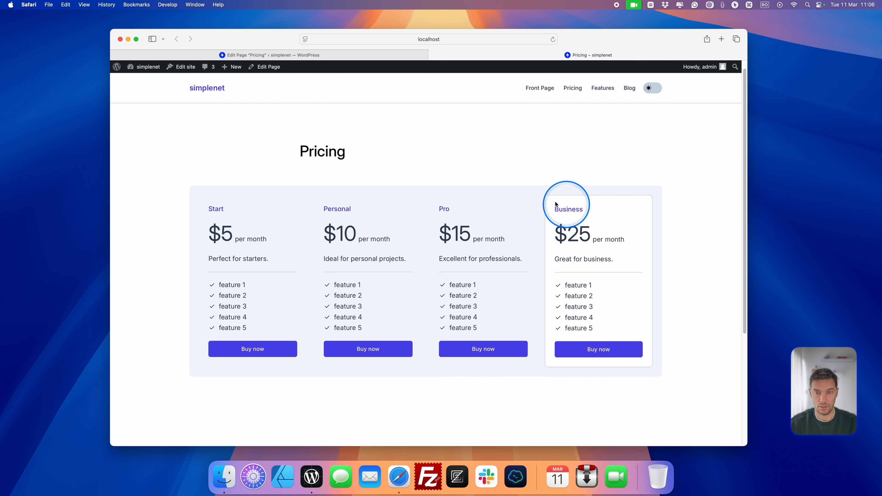
{"action": "left_click", "coordinate": [351, 52]}
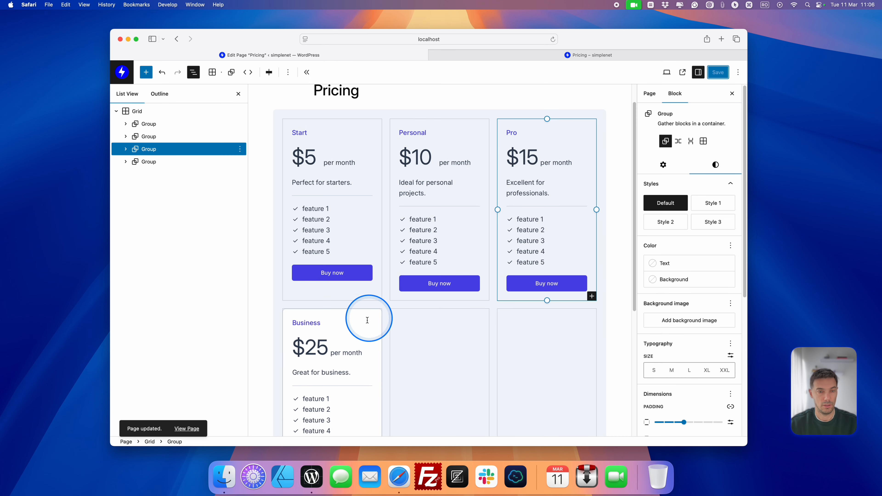
Try Style 2 and Style 1 on the Business card's group block, finishing with the Default style.
{"action": "left_click", "coordinate": [149, 162]}
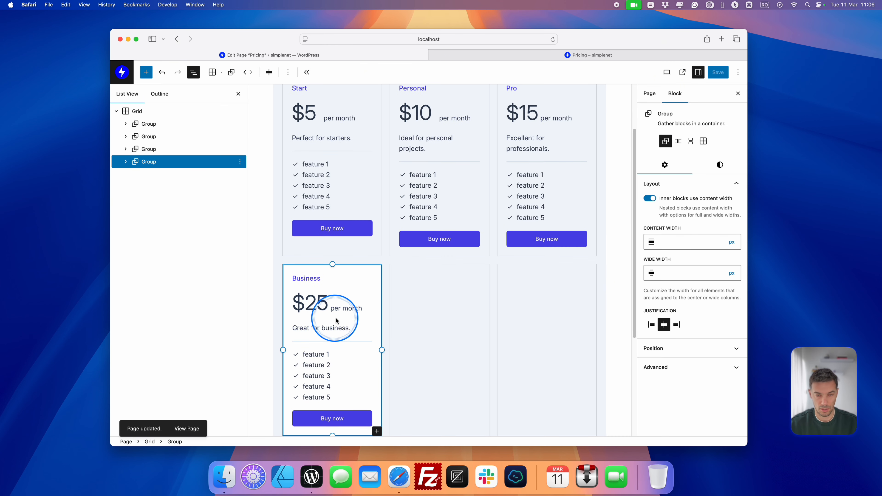
{"action": "left_click", "coordinate": [720, 165]}
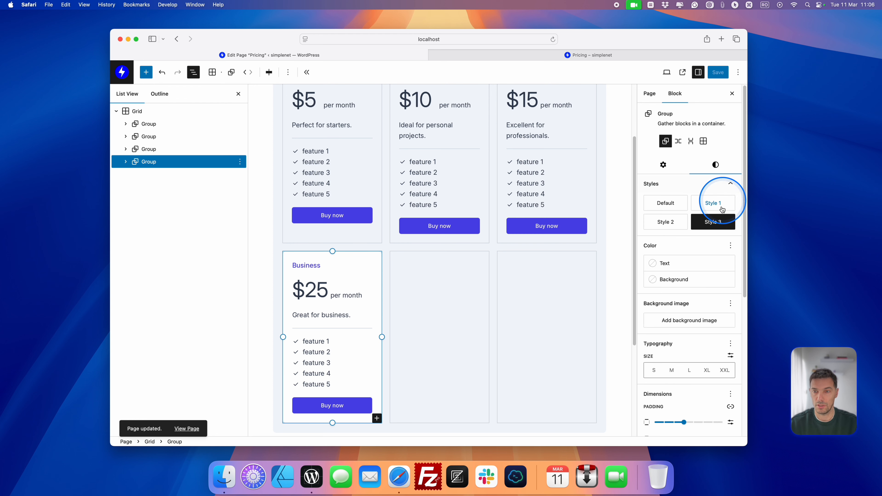
{"action": "mouse_move", "coordinate": [717, 223]}
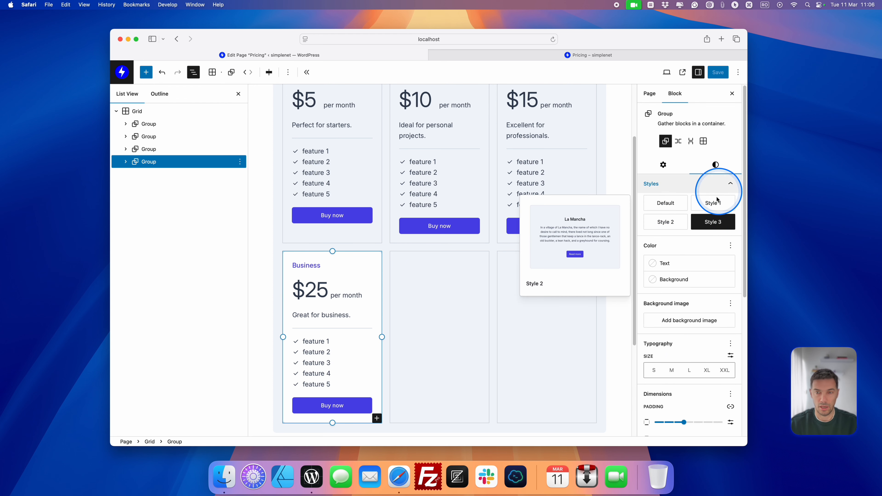
{"action": "left_click", "coordinate": [666, 224]}
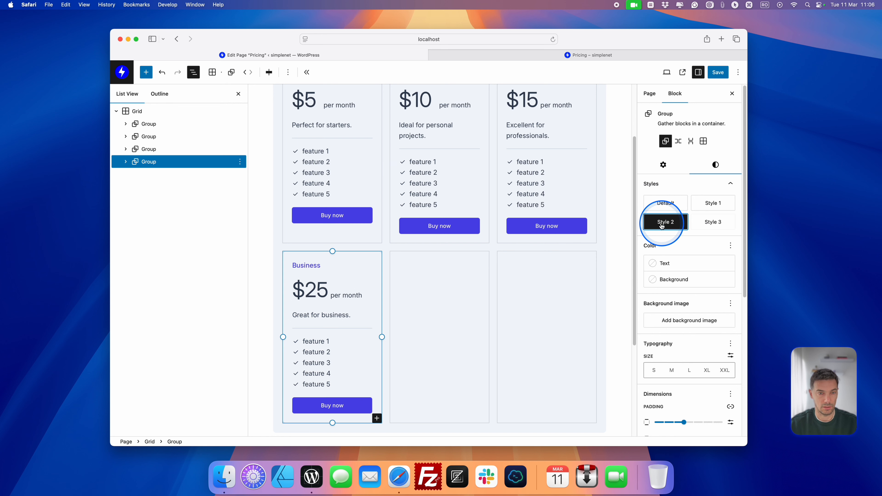
{"action": "left_click", "coordinate": [692, 207]}
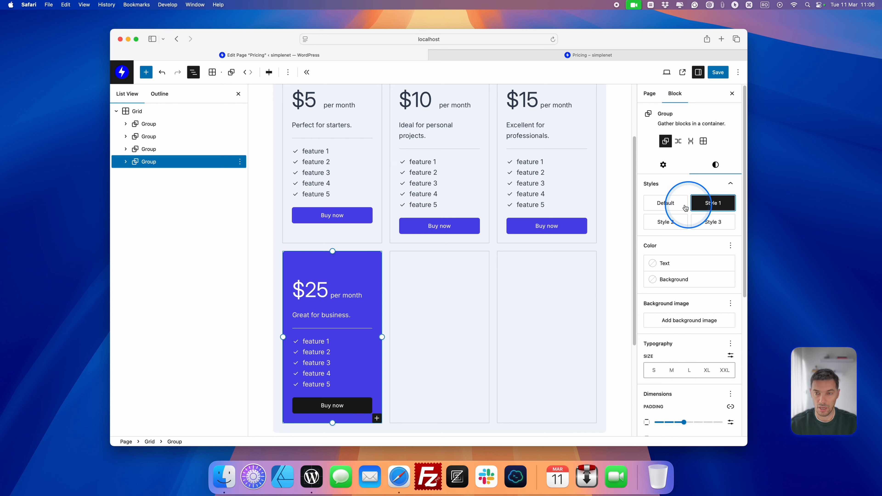
{"action": "left_click", "coordinate": [676, 205]}
Give the Business card's group the Theme 3 background color, then save and check the reloaded published page.
{"action": "scroll", "coordinate": [694, 222], "scroll_direction": "down", "scroll_amount": 2}
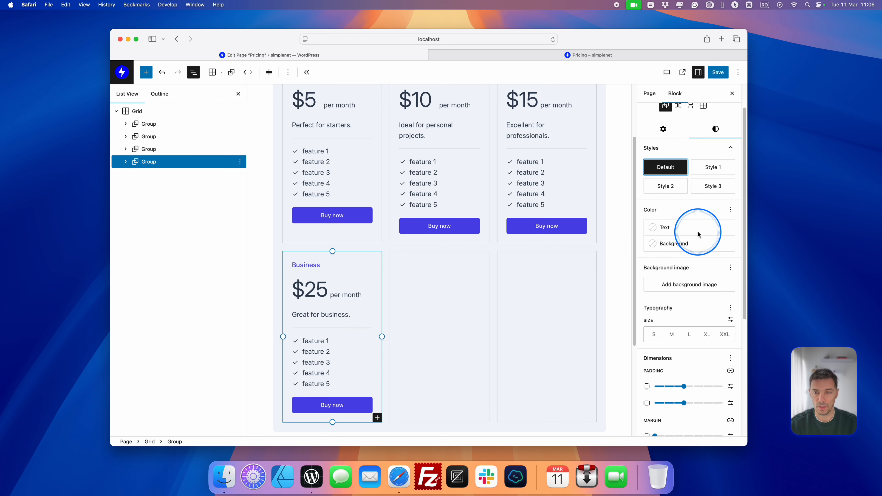
{"action": "left_click", "coordinate": [668, 247]}
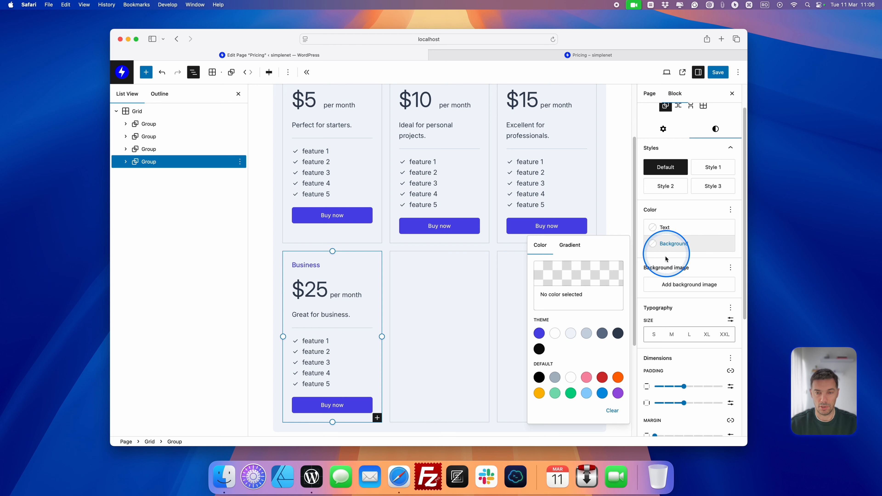
{"action": "left_click", "coordinate": [586, 334]}
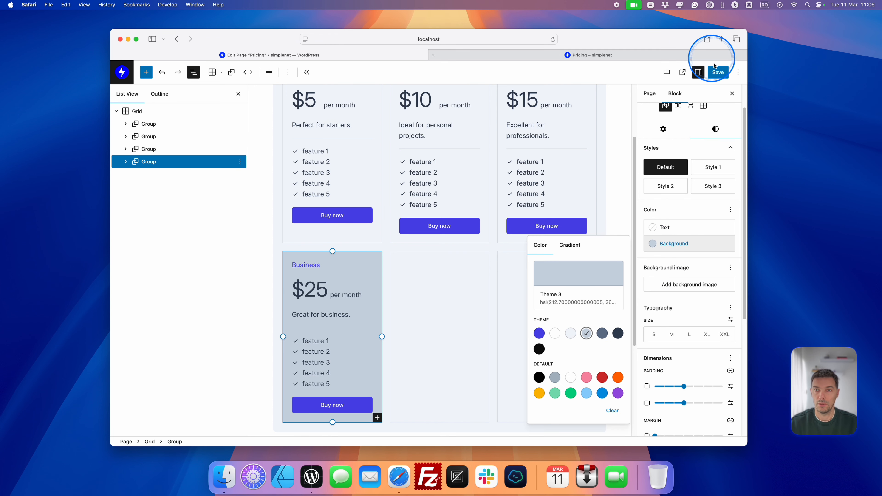
{"action": "left_click", "coordinate": [716, 73]}
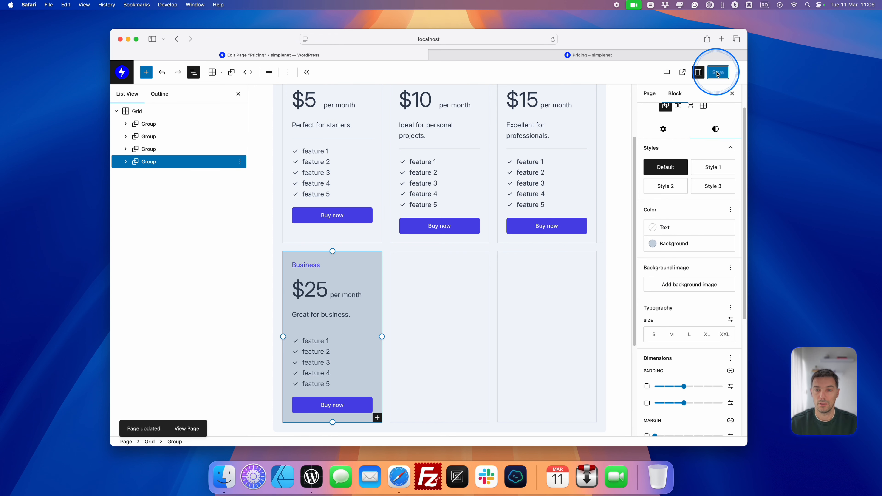
{"action": "left_click", "coordinate": [626, 62]}
{"action": "key", "text": "super+r"}
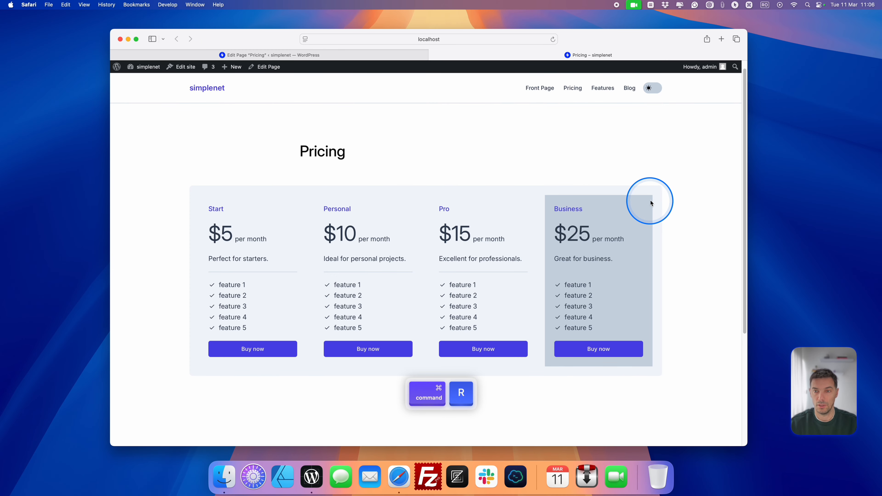
Set the Business card group's border radius to 8 px, then save and check the reloaded published page.
{"action": "left_click", "coordinate": [403, 55]}
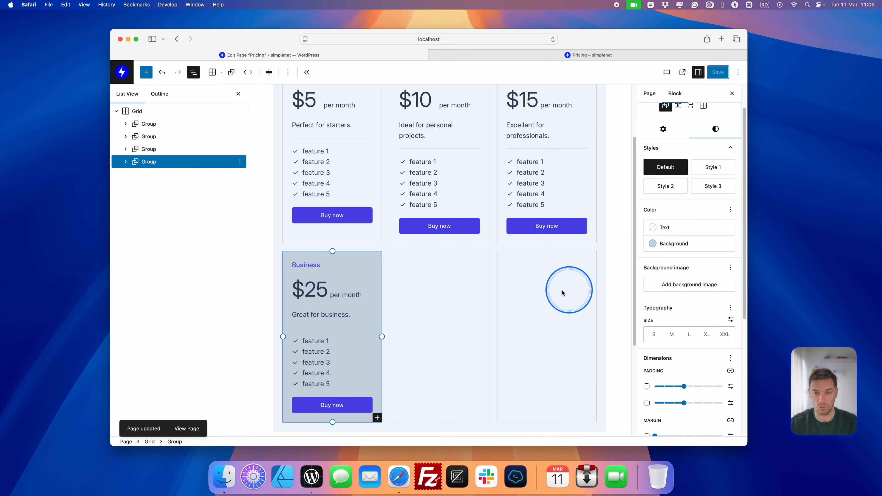
{"action": "scroll", "coordinate": [706, 316], "scroll_direction": "down", "scroll_amount": 10}
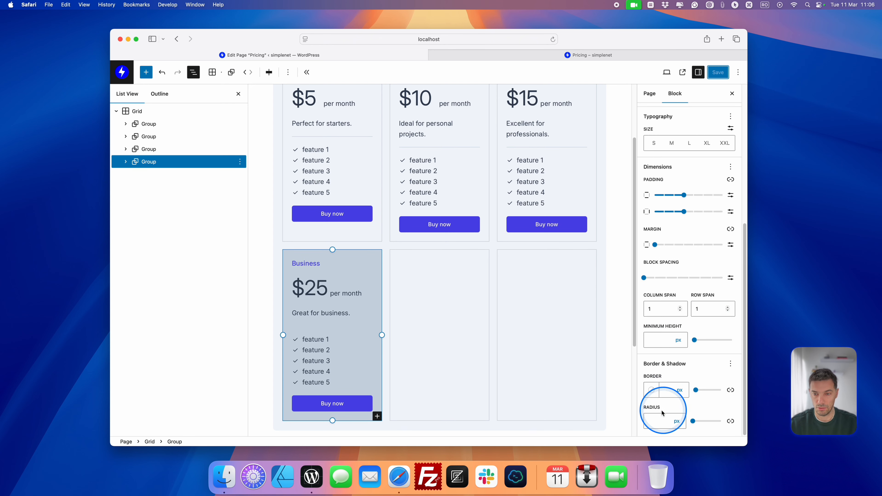
{"action": "left_click", "coordinate": [657, 422]}
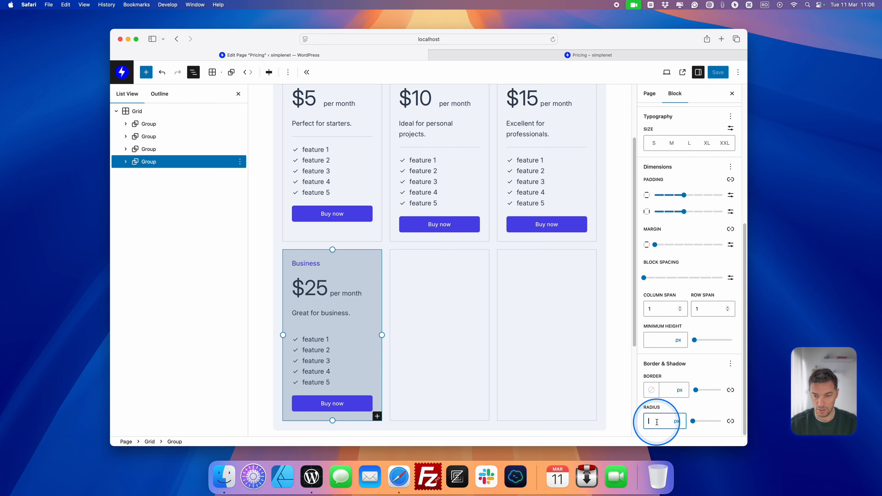
{"action": "type", "text": "8"}
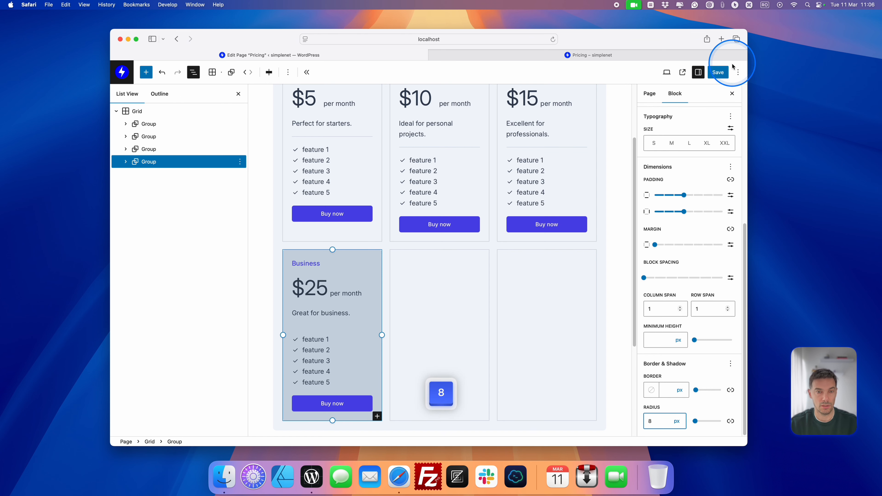
{"action": "left_click", "coordinate": [726, 72]}
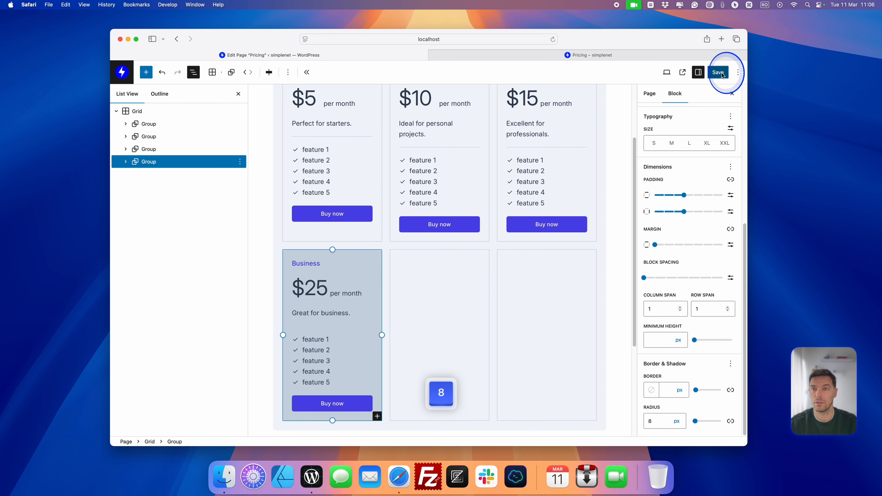
{"action": "left_click", "coordinate": [700, 55]}
{"action": "key", "text": "super+r"}
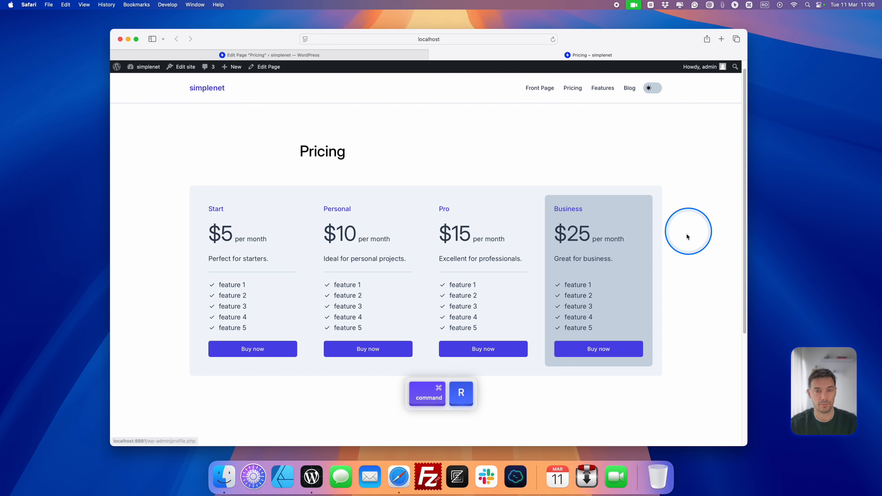
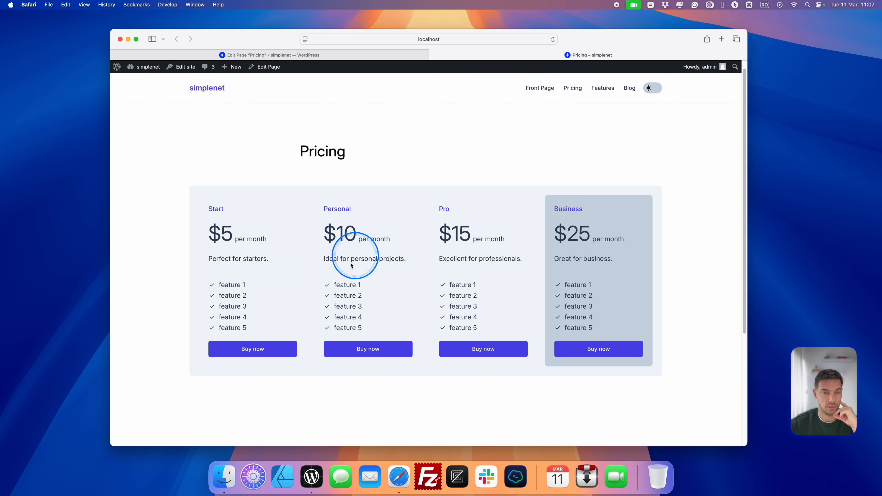
Delete the Pro card's group block from the pricing grid and save the page.
{"action": "left_click", "coordinate": [388, 55]}
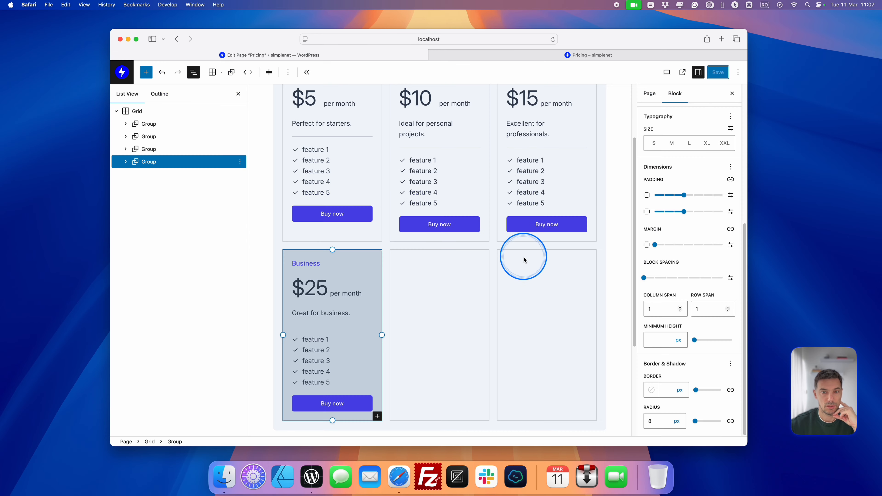
{"action": "scroll", "coordinate": [523, 257], "scroll_direction": "up", "scroll_amount": 5}
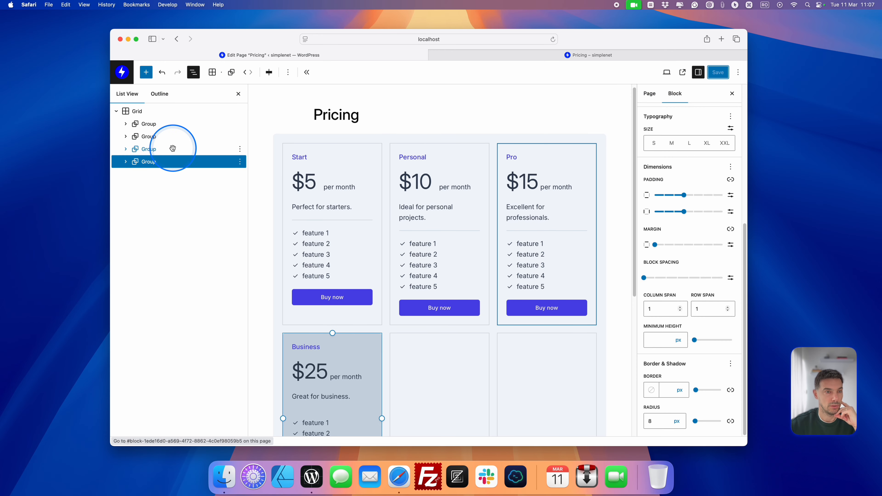
{"action": "left_click", "coordinate": [173, 149]}
{"action": "left_click", "coordinate": [240, 150]}
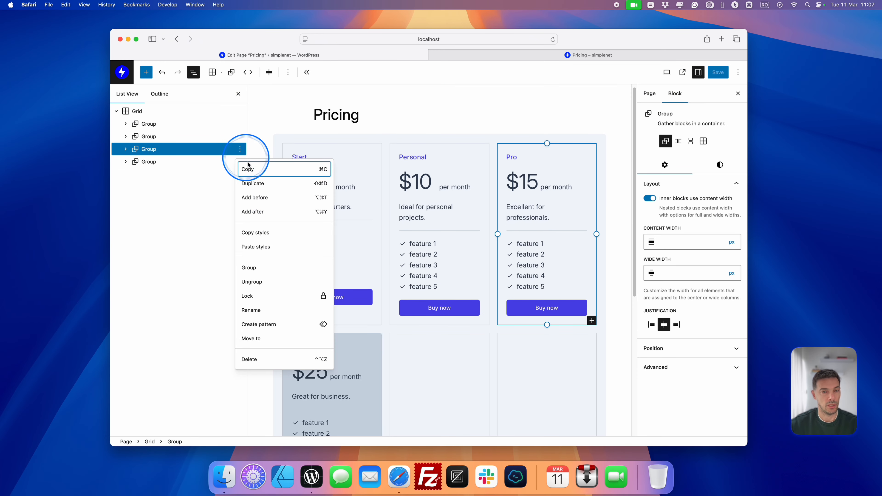
{"action": "left_click", "coordinate": [254, 357]}
{"action": "left_click", "coordinate": [718, 73]}
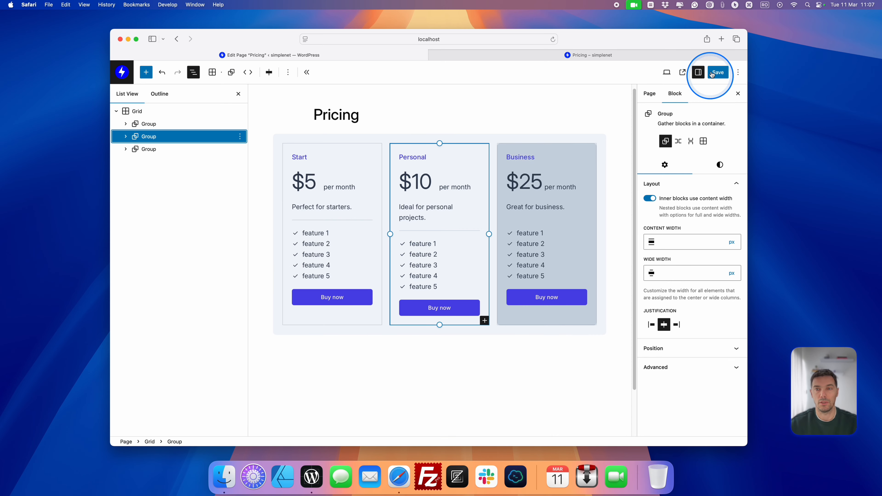
Reload the published Pricing page, inspect how the plan cards fill the grid's width, and return to the editor.
{"action": "left_click", "coordinate": [657, 52]}
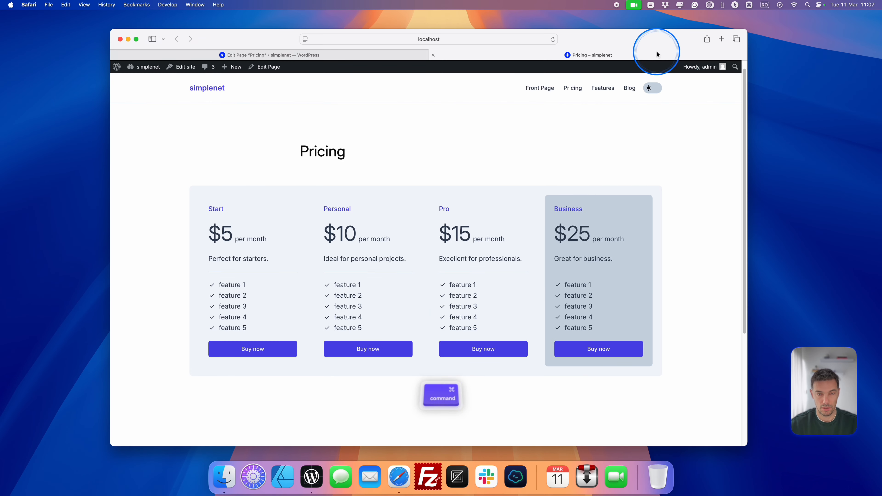
{"action": "key", "text": "cmd+r"}
{"action": "left_click", "coordinate": [713, 224]}
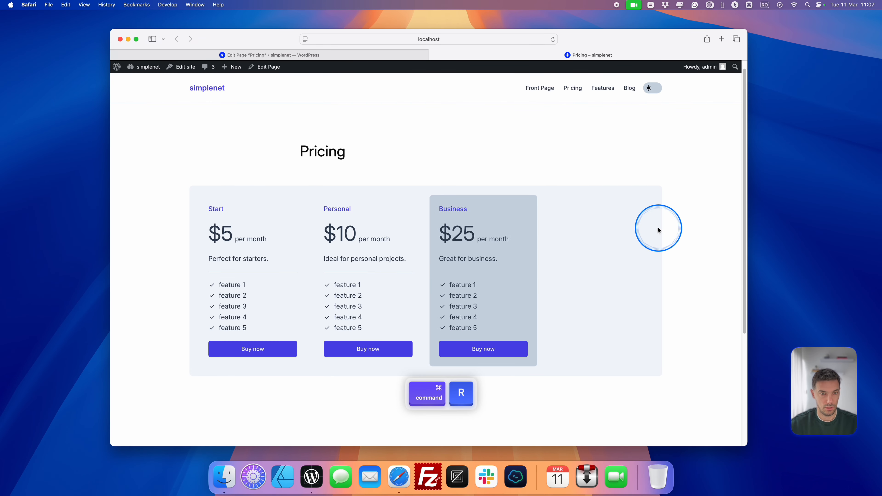
{"action": "left_click", "coordinate": [362, 55]}
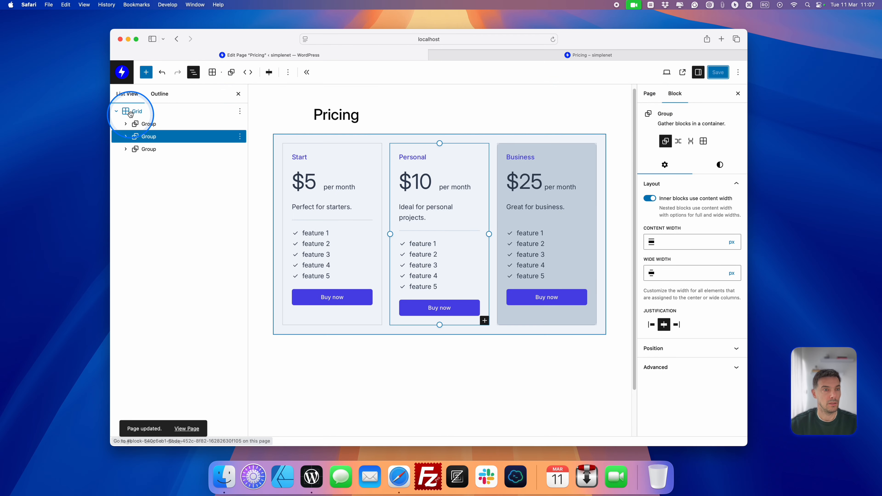
{"action": "left_click", "coordinate": [630, 55]}
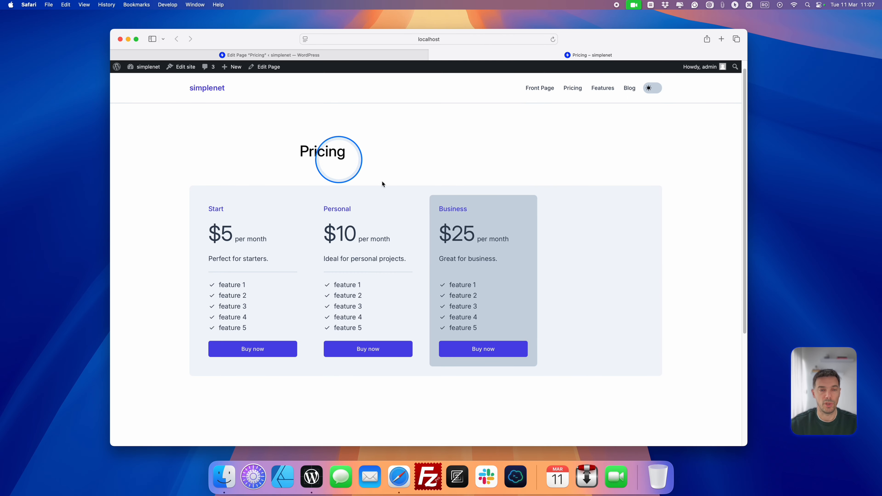
{"action": "left_click", "coordinate": [339, 55]}
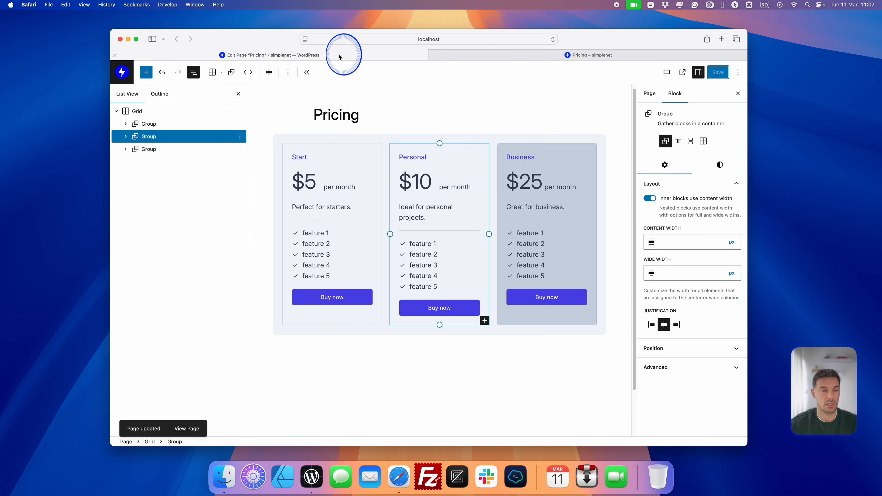
Set the grid's minimum column width to 350 px, then save and check the reloaded published page.
{"action": "left_click", "coordinate": [163, 111]}
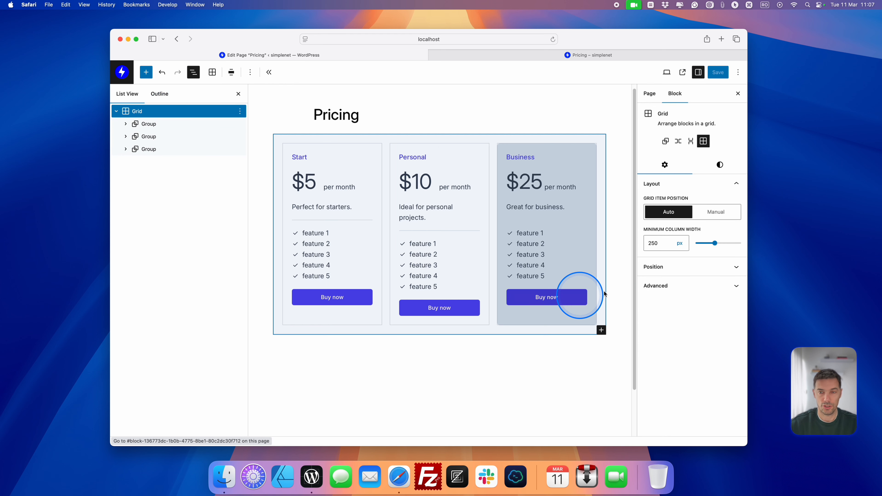
{"action": "left_click", "coordinate": [648, 243]}
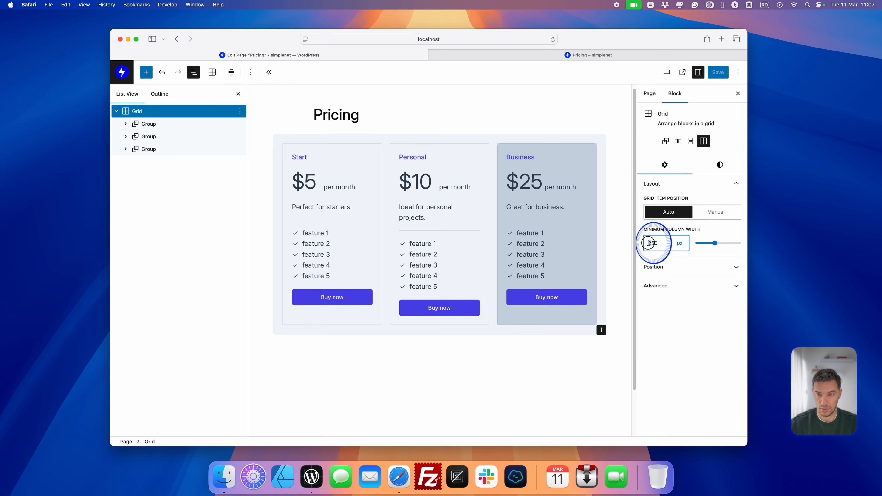
{"action": "type", "text": "3"}
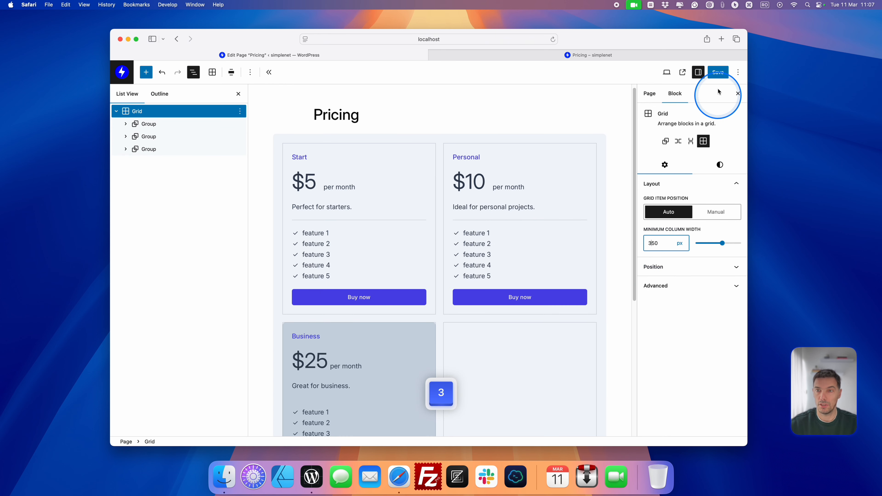
{"action": "left_click", "coordinate": [718, 72]}
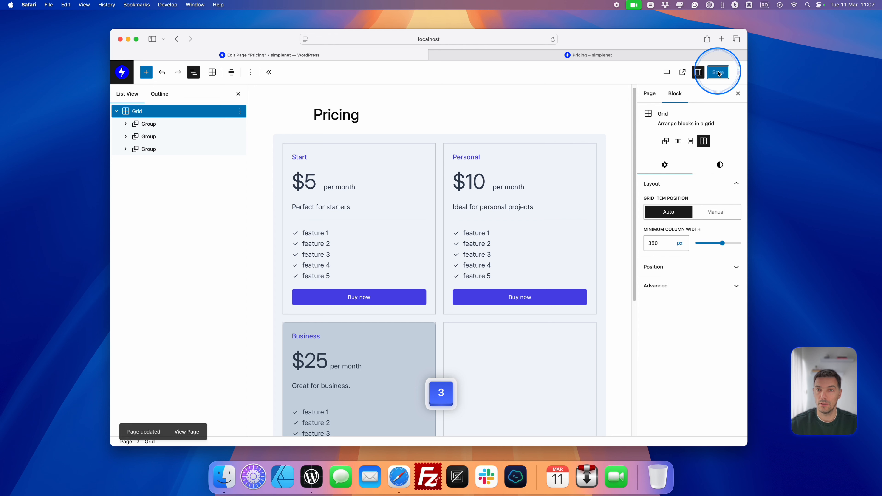
{"action": "left_click", "coordinate": [629, 54]}
{"action": "key", "text": "super+r"}
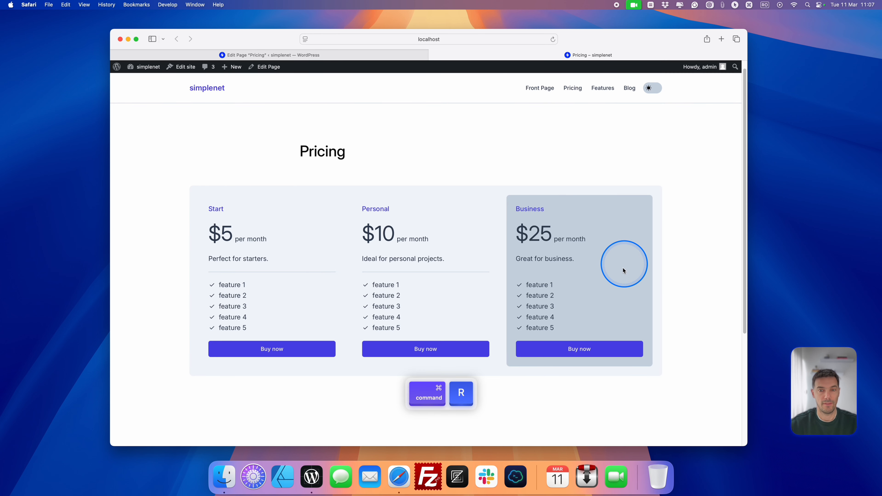
{"action": "scroll", "coordinate": [715, 267], "scroll_direction": "down", "scroll_amount": 2}
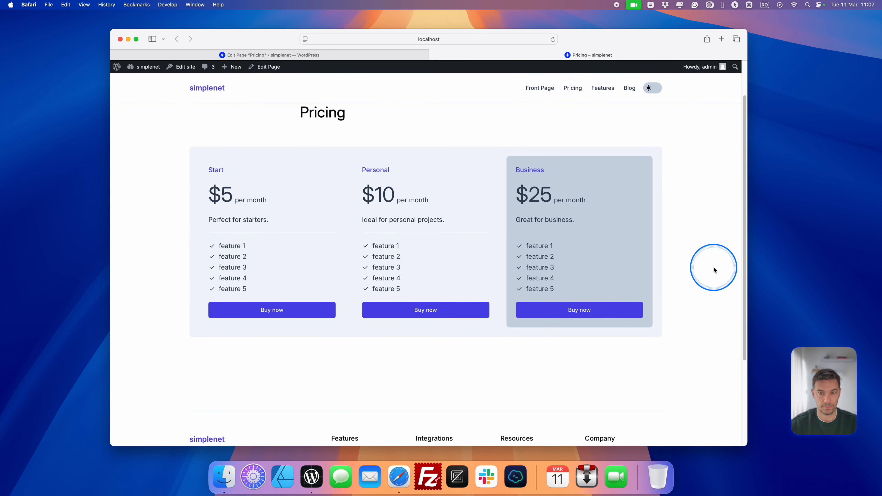
{"action": "scroll", "coordinate": [547, 267], "scroll_direction": "up", "scroll_amount": 1}
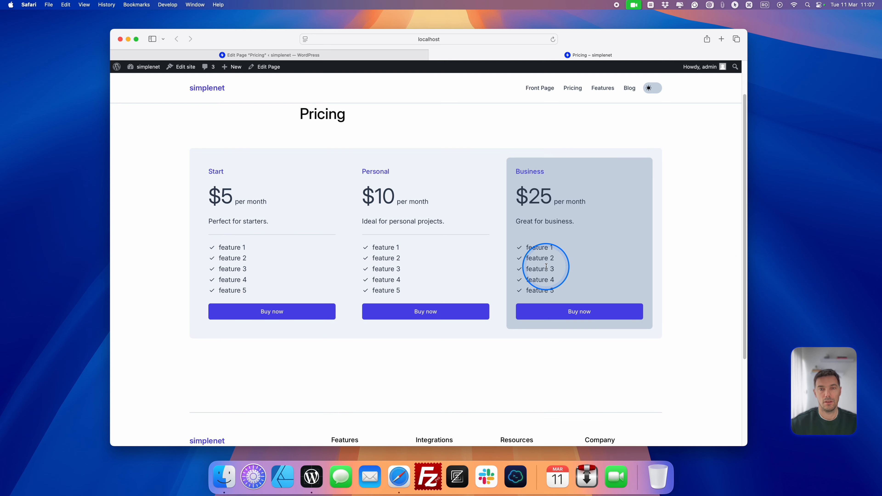
Set the Business card separator's colour to the darker slate theme swatch, then save and check the reloaded published page.
{"action": "left_click", "coordinate": [415, 54]}
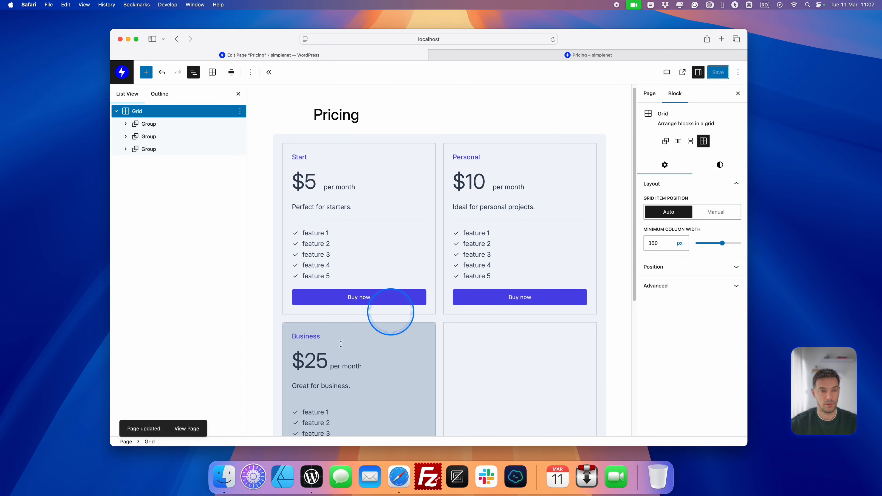
{"action": "left_click", "coordinate": [321, 401]}
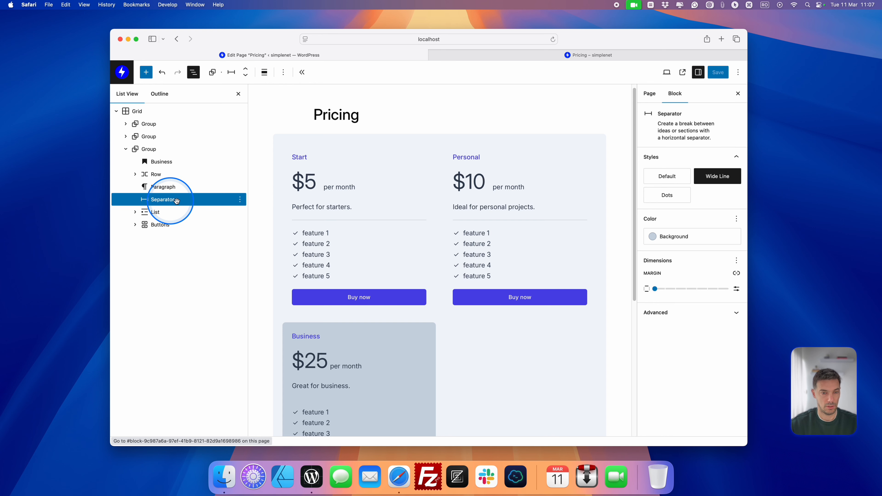
{"action": "left_click", "coordinate": [661, 237]}
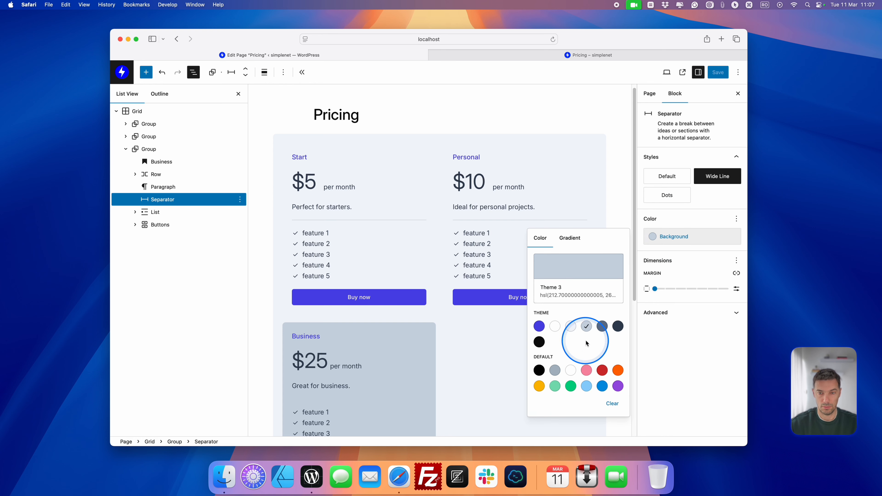
{"action": "left_click", "coordinate": [602, 327]}
{"action": "left_click", "coordinate": [725, 71]}
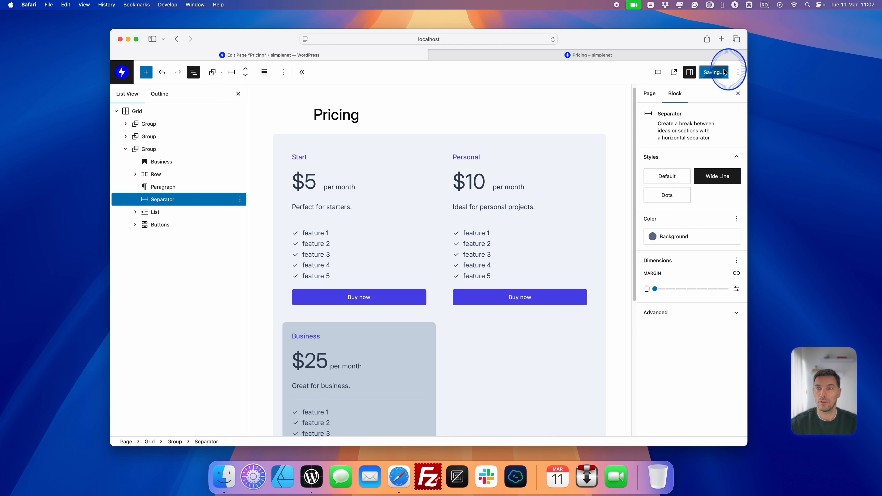
{"action": "left_click", "coordinate": [616, 57]}
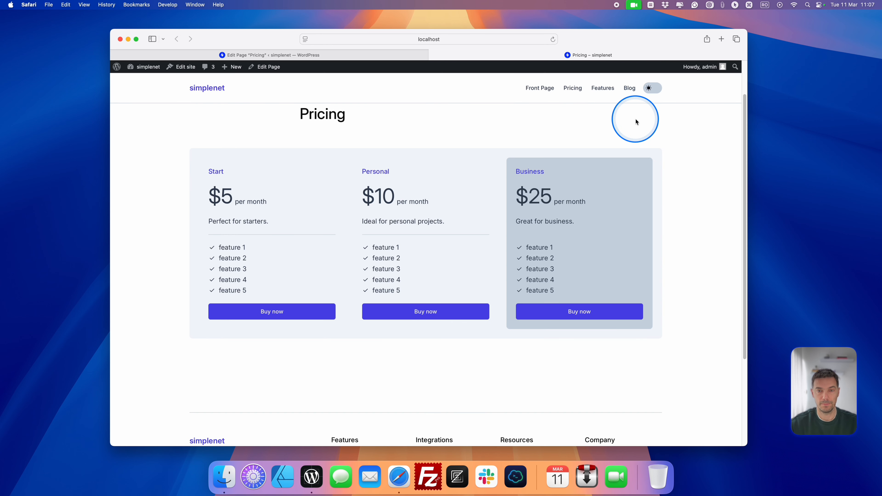
{"action": "key", "text": "super+r"}
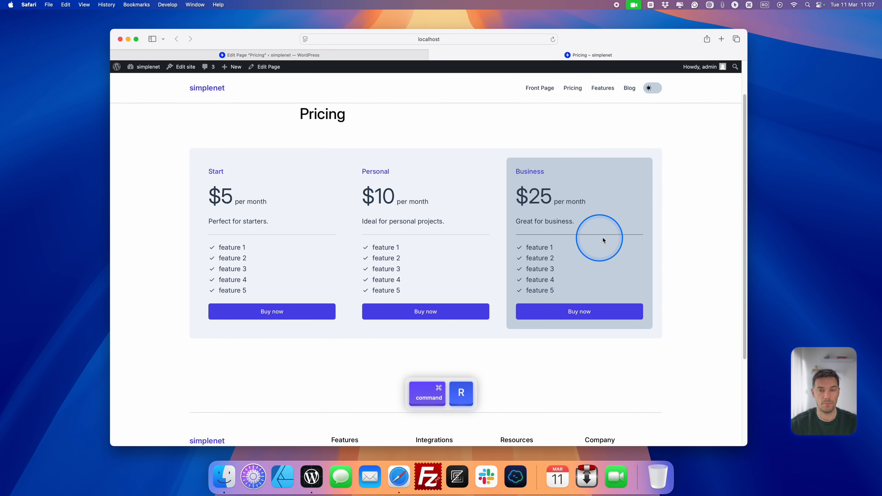
Compare how the three plan cards are arranged on the published Pricing page and in the editor.
{"action": "scroll", "coordinate": [452, 240], "scroll_direction": "up", "scroll_amount": 3}
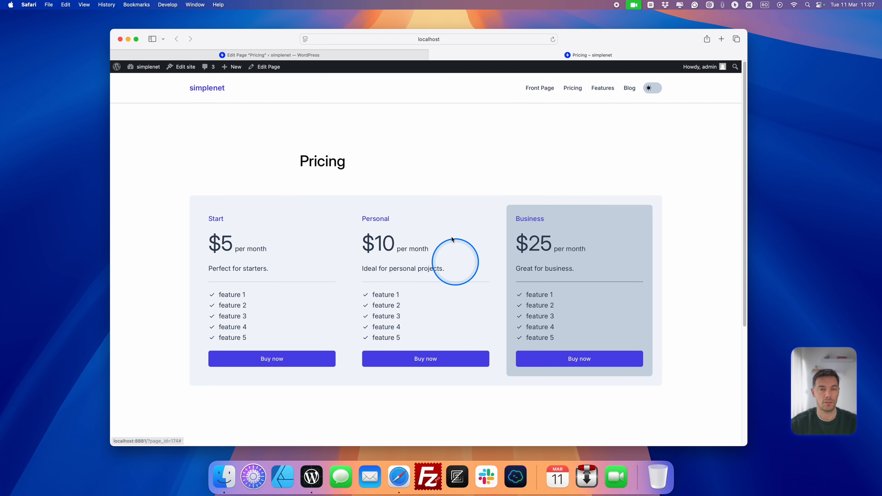
{"action": "scroll", "coordinate": [249, 232], "scroll_direction": "down", "scroll_amount": 1}
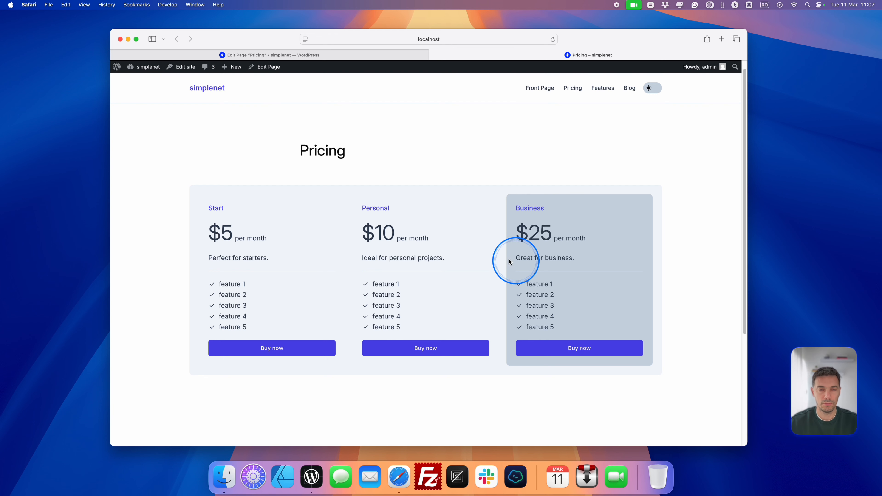
{"action": "scroll", "coordinate": [472, 298], "scroll_direction": "down", "scroll_amount": 2}
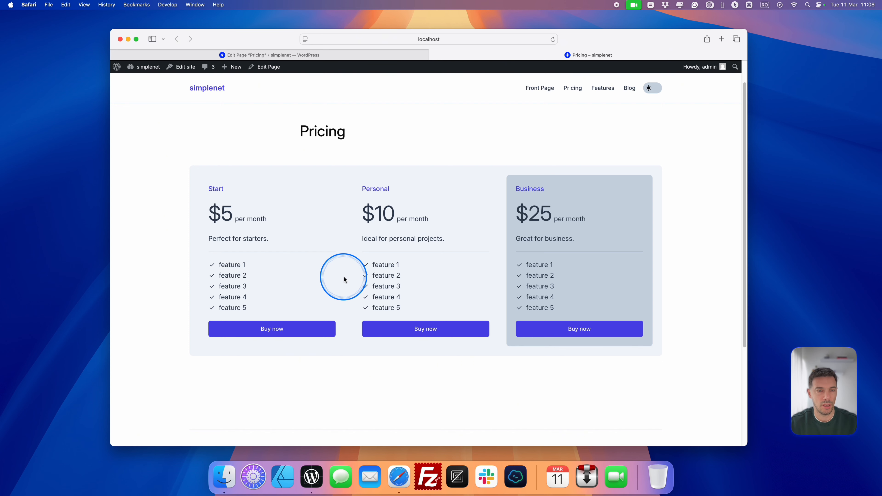
{"action": "left_click", "coordinate": [315, 55]}
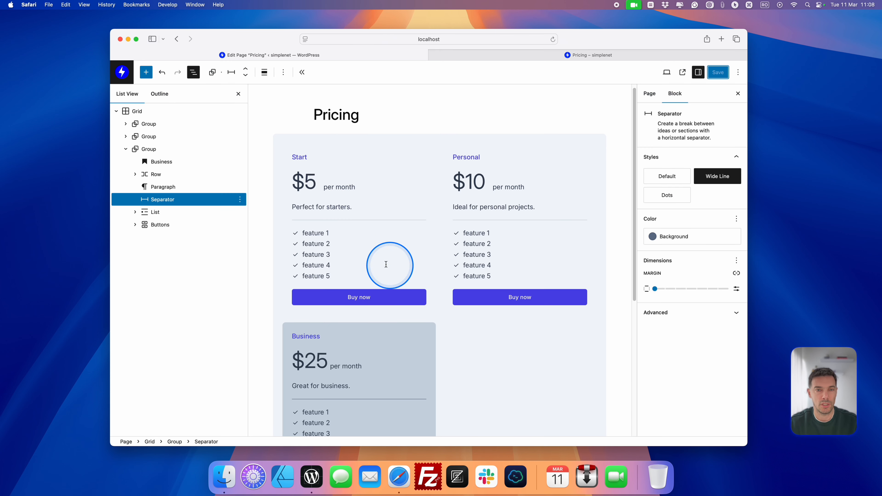
{"action": "scroll", "coordinate": [476, 263], "scroll_direction": "down", "scroll_amount": 5}
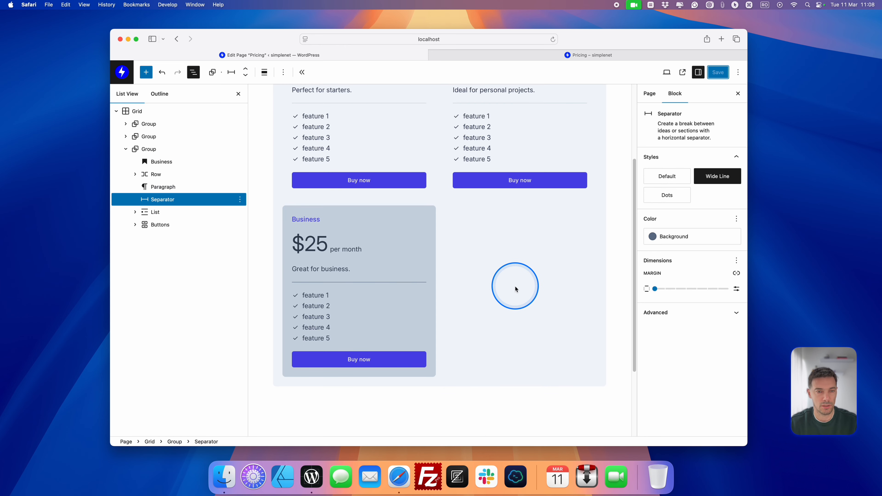
{"action": "left_click", "coordinate": [604, 54]}
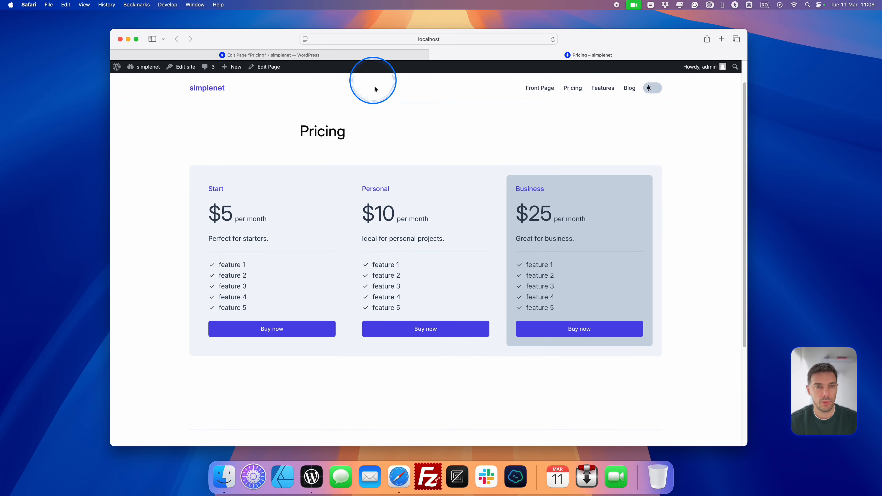
{"action": "left_click", "coordinate": [362, 54]}
{"action": "scroll", "coordinate": [451, 149], "scroll_direction": "up", "scroll_amount": 5}
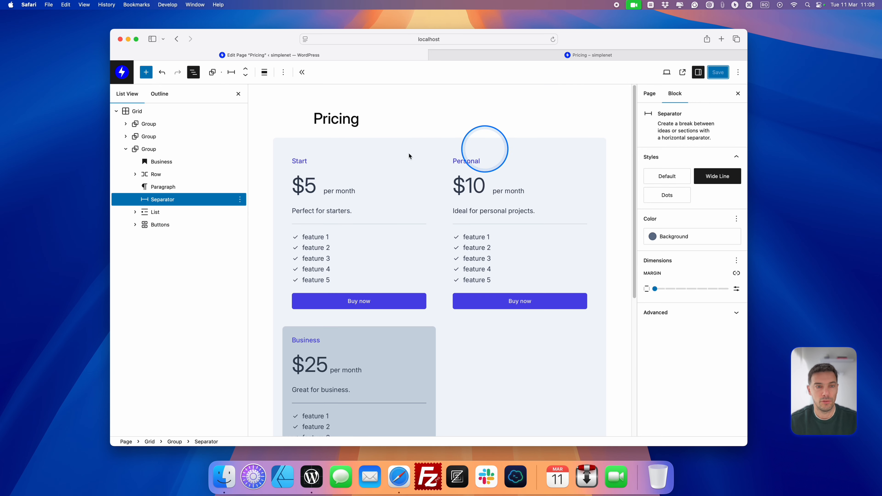
Delete the Personal card's group block from the grid, then save and check the reloaded published page.
{"action": "left_click", "coordinate": [126, 148]}
{"action": "left_click", "coordinate": [162, 137]}
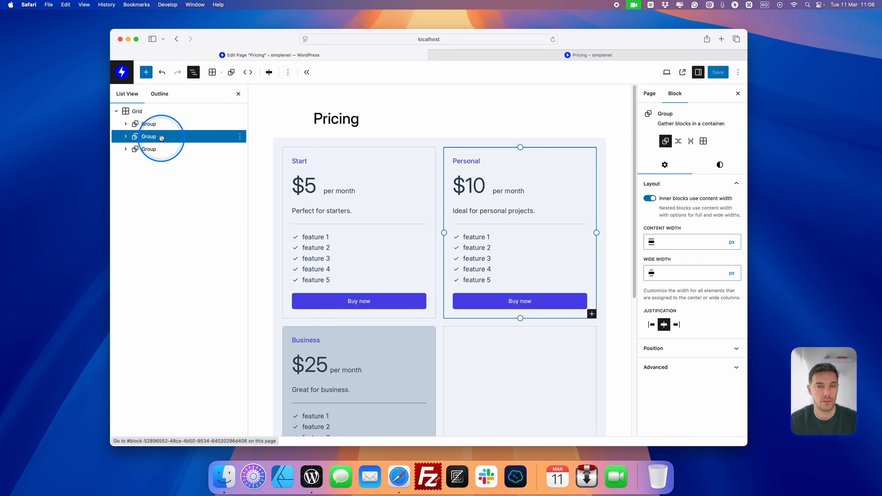
{"action": "left_click", "coordinate": [240, 136]}
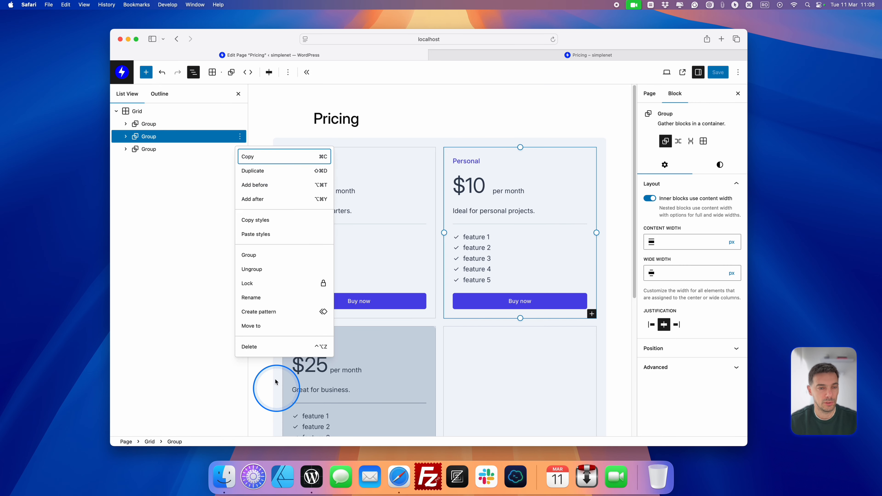
{"action": "left_click", "coordinate": [264, 347]}
{"action": "left_click", "coordinate": [718, 72]}
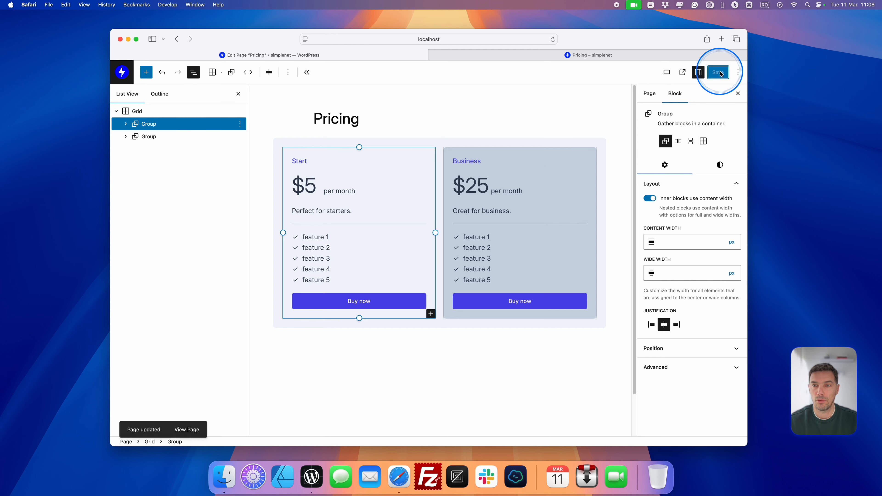
{"action": "left_click", "coordinate": [662, 54]}
{"action": "key", "text": "super+r"}
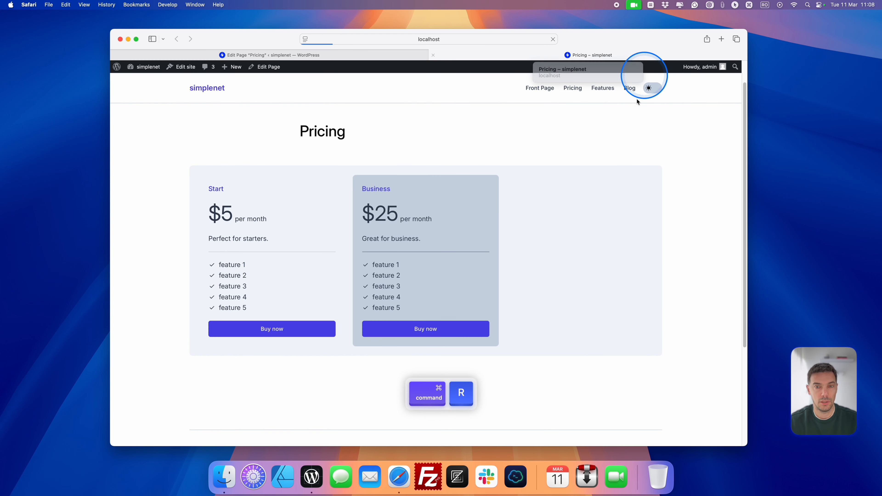
Set the grid's minimum column width to 450 px, then save and check how the two cards fill the reloaded published page.
{"action": "left_click", "coordinate": [296, 53]}
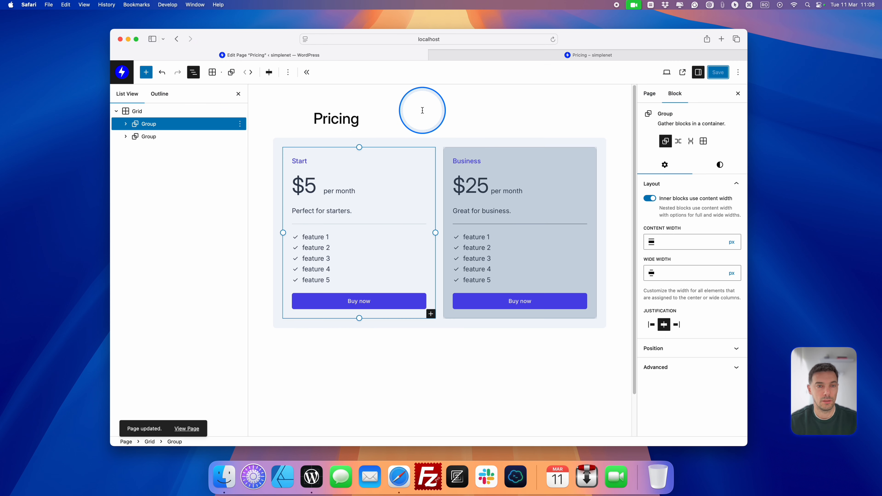
{"action": "left_click", "coordinate": [153, 111]}
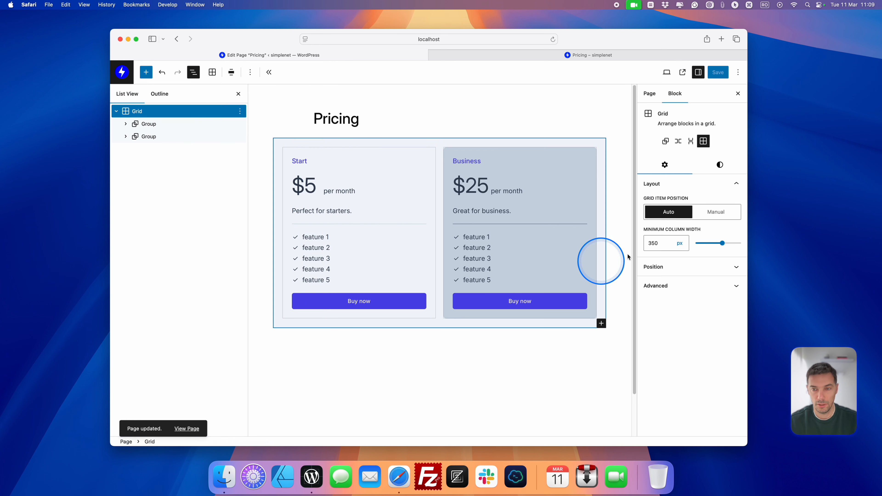
{"action": "left_click", "coordinate": [648, 243]}
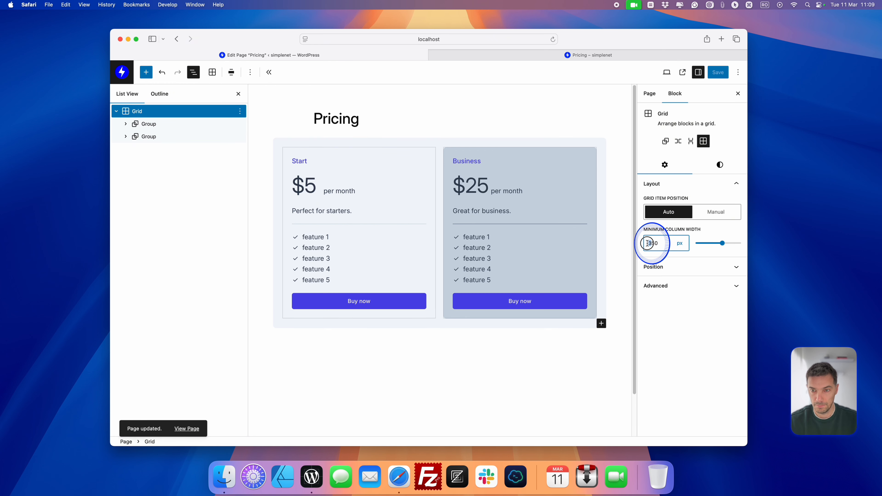
{"action": "type", "text": "4"}
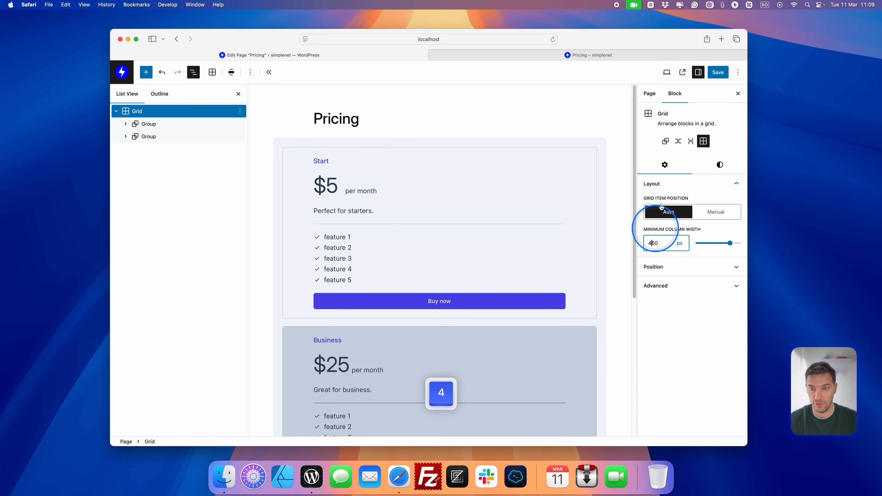
{"action": "left_click", "coordinate": [696, 55]}
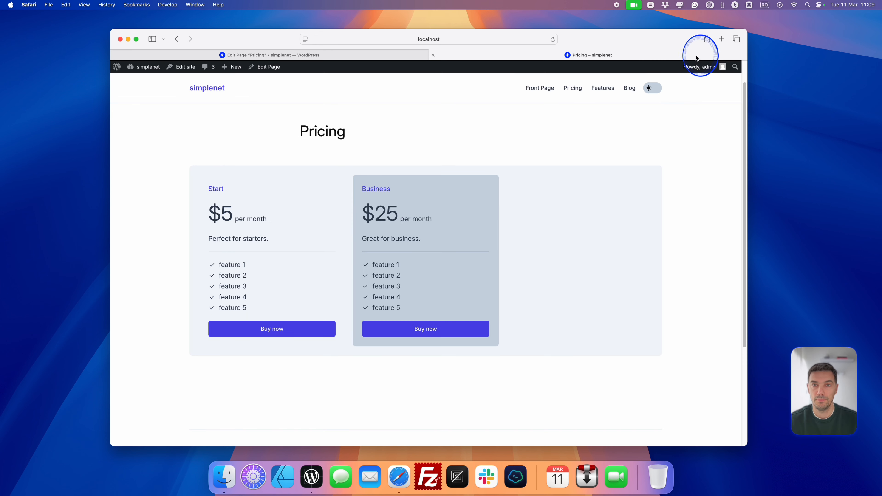
{"action": "key", "text": "super+r"}
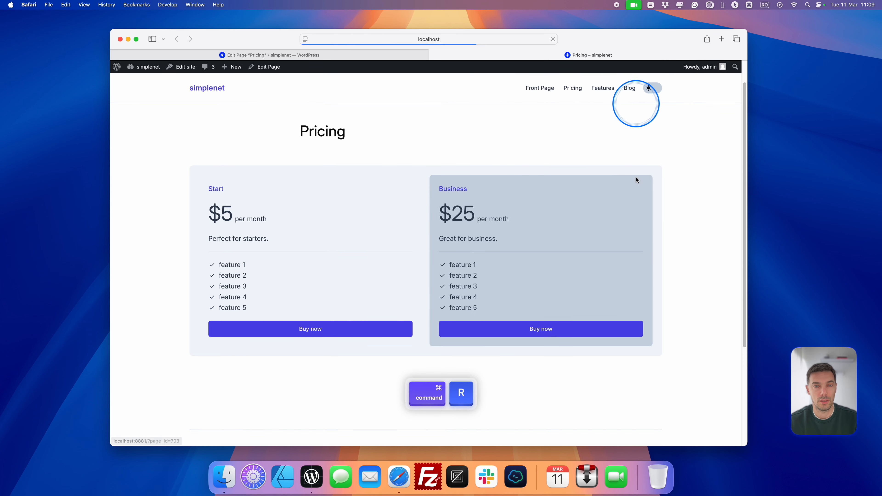
{"action": "scroll", "coordinate": [434, 240], "scroll_direction": "down", "scroll_amount": 1}
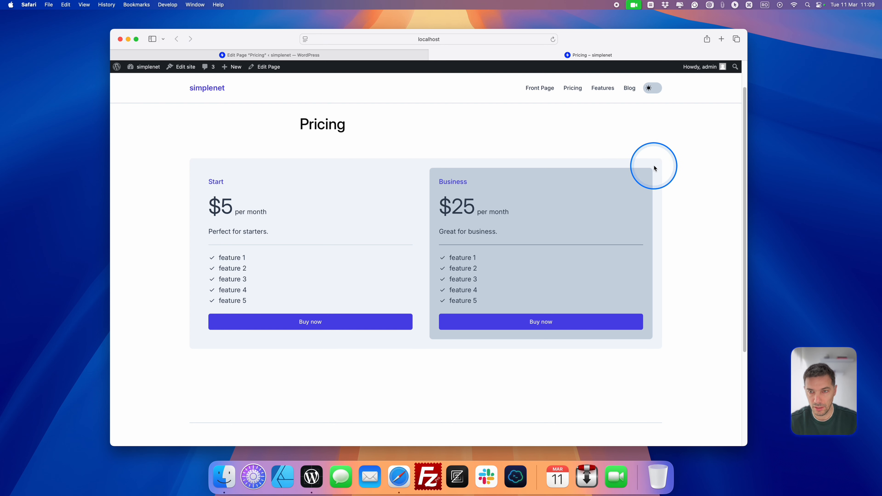
Set the grid's padding to preset 5 on all sides, then save and check the reloaded published page.
{"action": "left_click", "coordinate": [328, 54]}
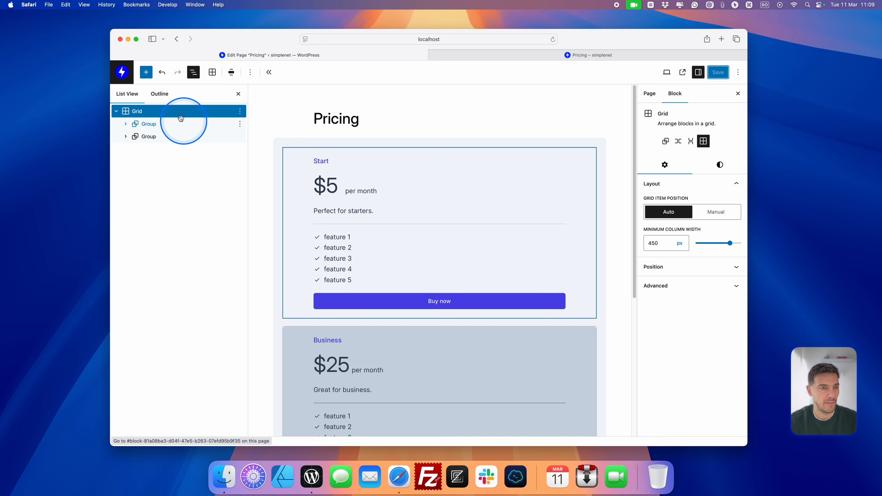
{"action": "left_click", "coordinate": [720, 166]}
{"action": "scroll", "coordinate": [700, 326], "scroll_direction": "down", "scroll_amount": 5}
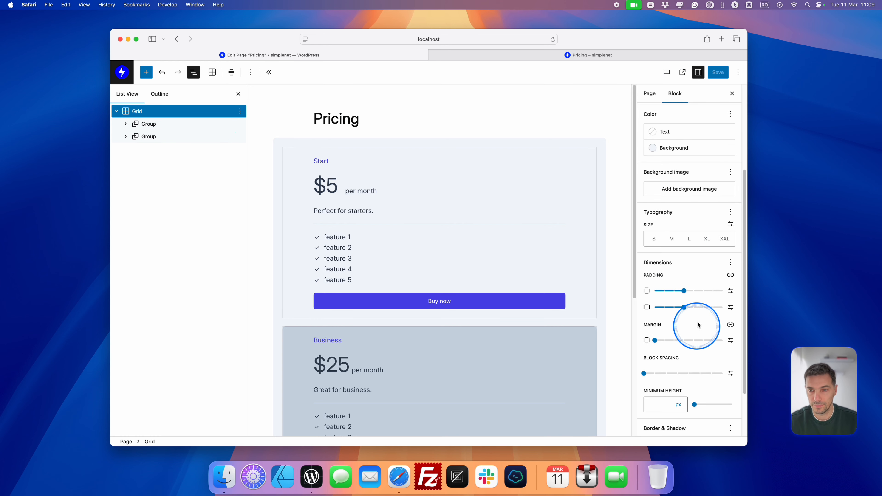
{"action": "left_click", "coordinate": [711, 292]}
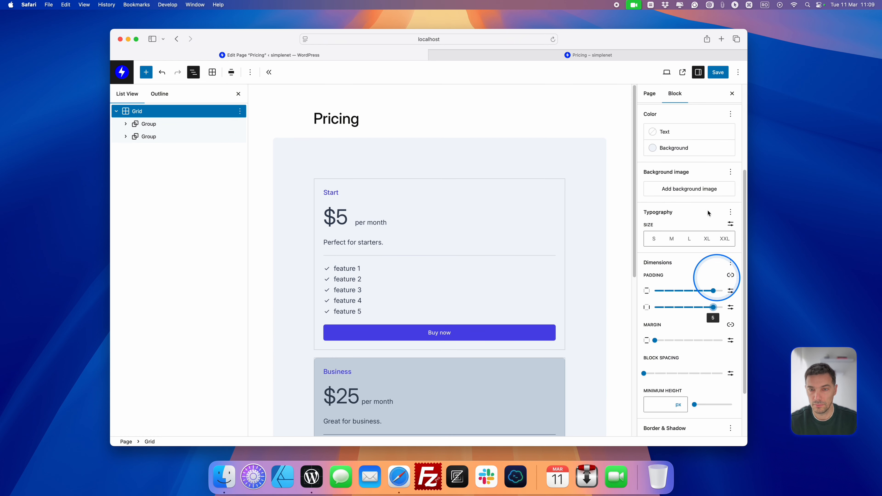
{"action": "left_click", "coordinate": [723, 77]}
{"action": "left_click", "coordinate": [641, 52]}
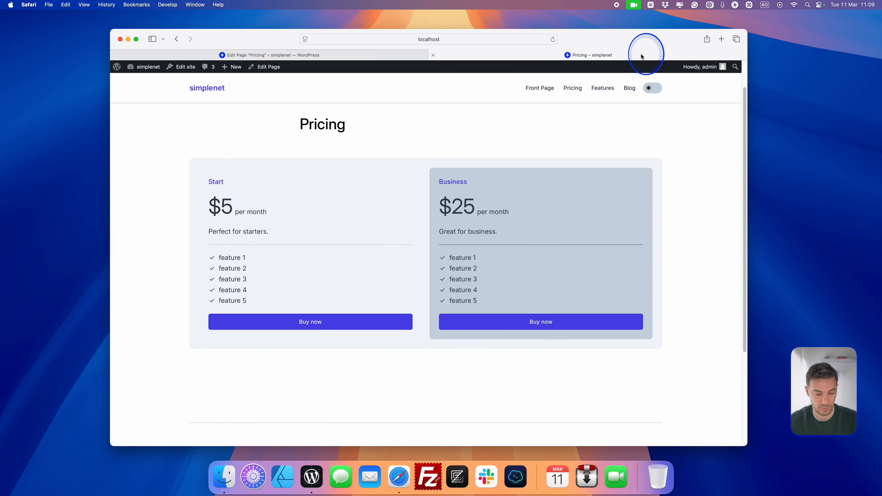
{"action": "key", "text": "super+r"}
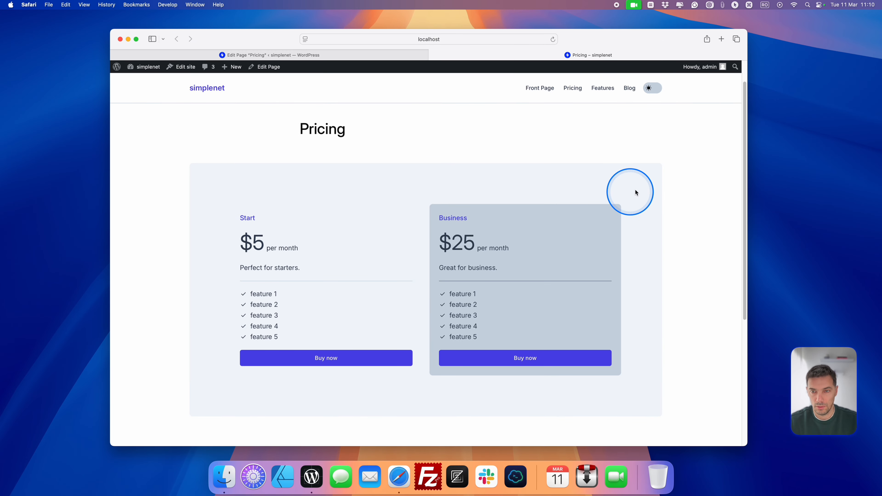
Reduce the grid's padding by one preset step on all sides, save, check the reloaded published page, and return to the editor.
{"action": "left_click", "coordinate": [292, 54]}
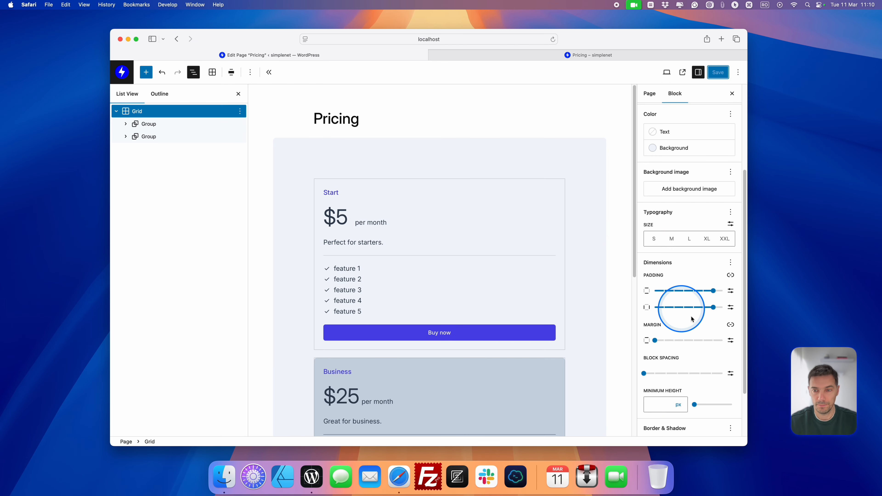
{"action": "left_click", "coordinate": [704, 294]}
{"action": "left_click", "coordinate": [718, 72]}
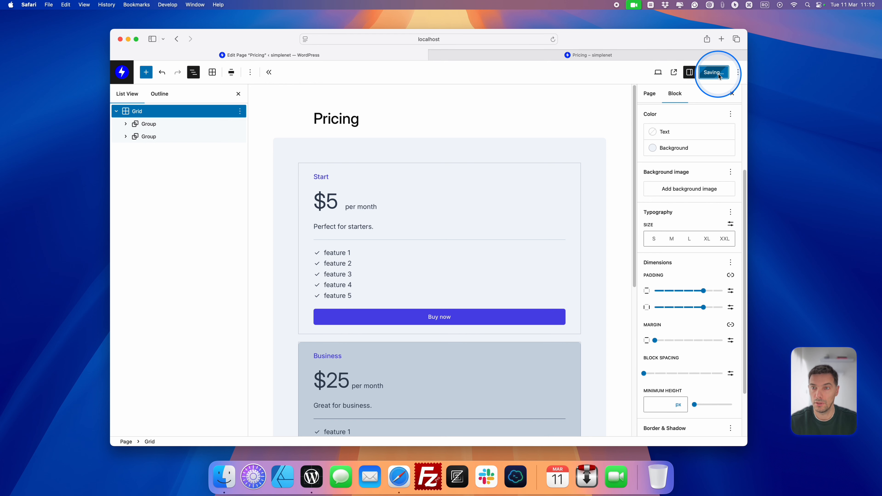
{"action": "left_click", "coordinate": [626, 54]}
{"action": "key", "text": "super+r"}
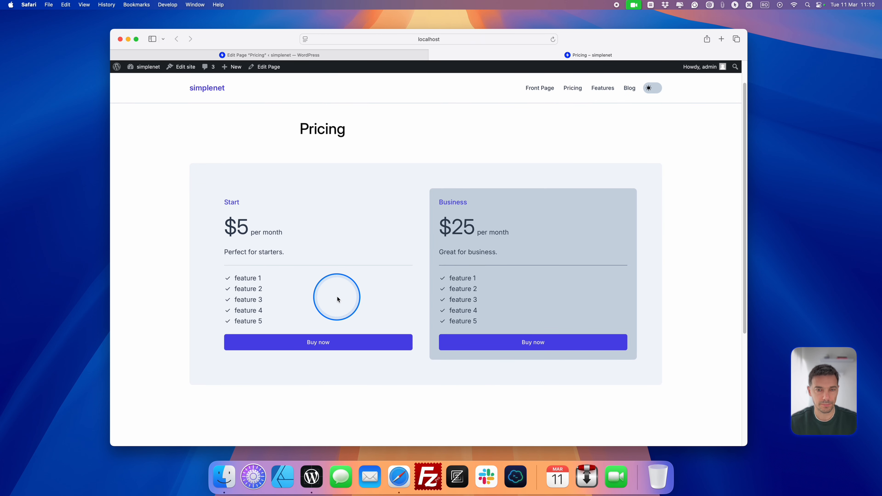
{"action": "left_click", "coordinate": [555, 280]}
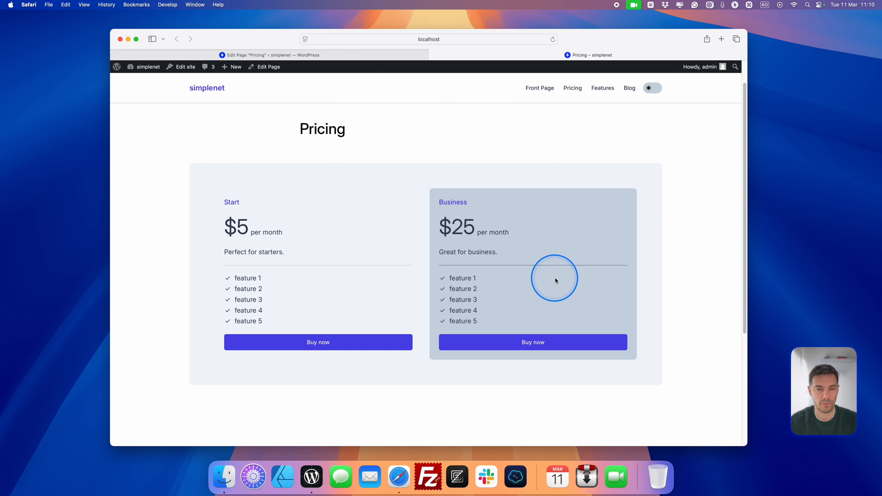
{"action": "left_click", "coordinate": [325, 313]}
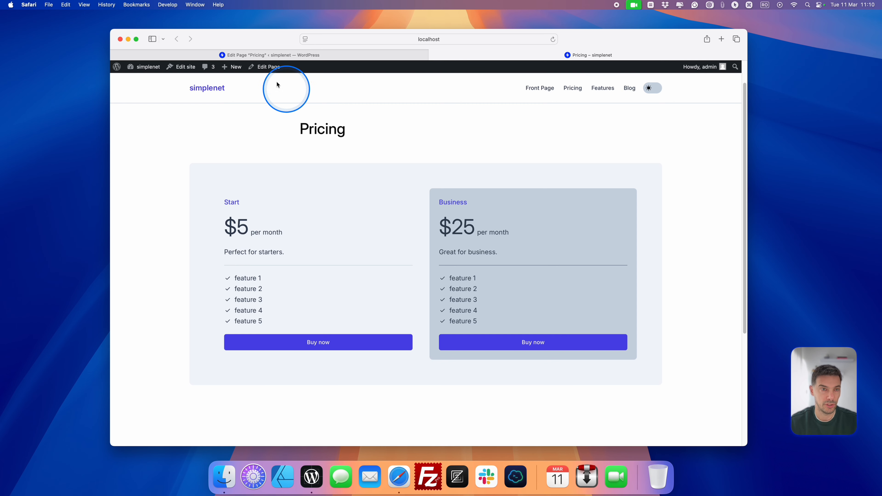
{"action": "left_click", "coordinate": [276, 56]}
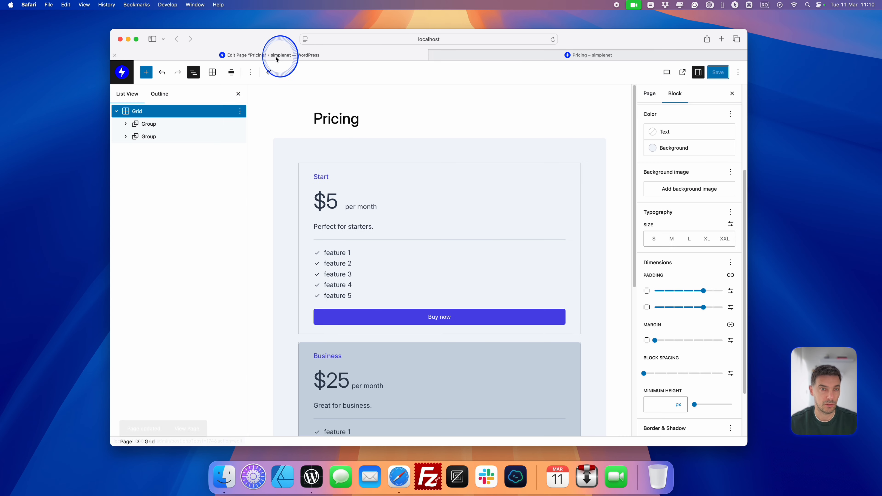
Transform the feature list in the Start card into separate paragraphs.
{"action": "left_click", "coordinate": [126, 126]}
{"action": "left_click", "coordinate": [164, 188]}
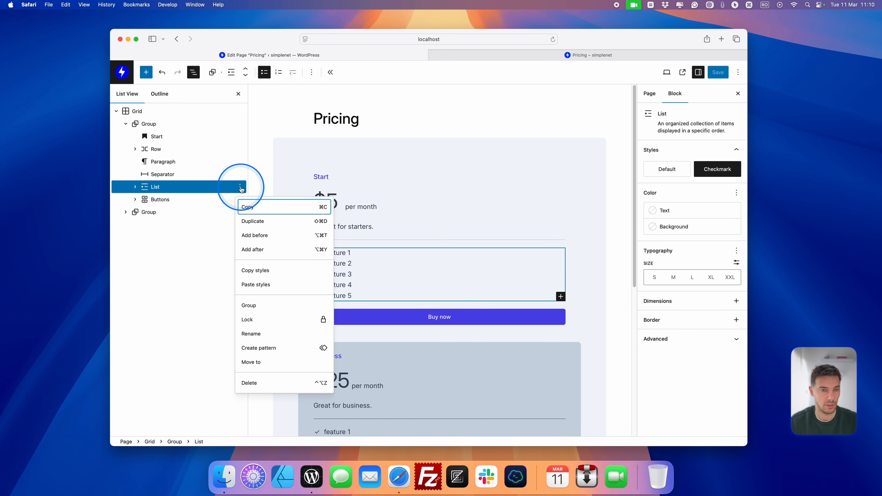
{"action": "left_click", "coordinate": [231, 72]}
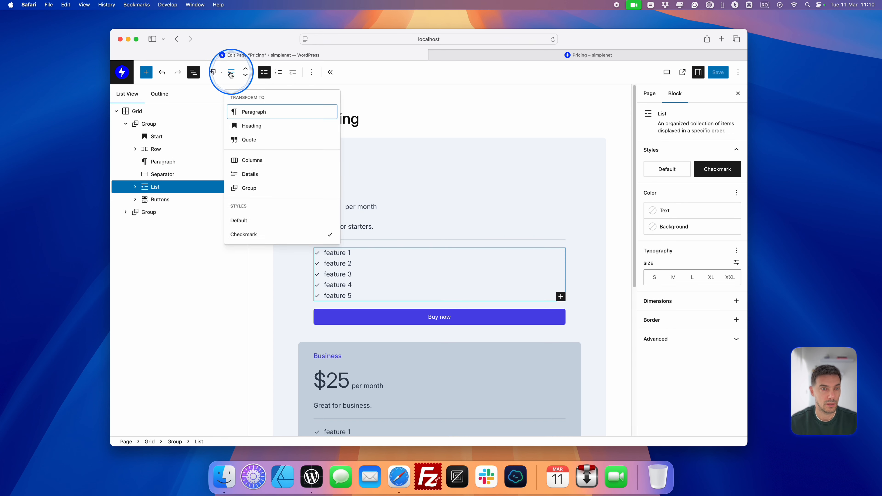
{"action": "left_click", "coordinate": [260, 114]}
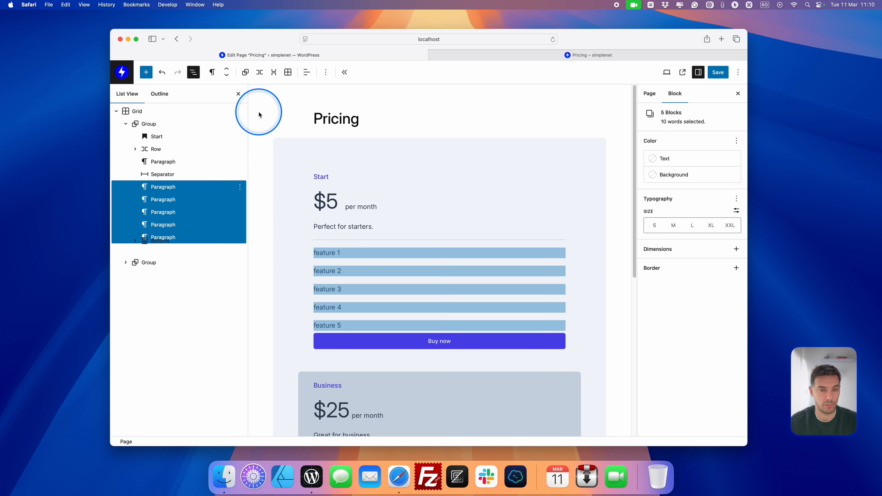
Insert an Icon block above the feature 1 paragraph in the Start card, using Arrow Right from the full icon library.
{"action": "left_click", "coordinate": [315, 252]}
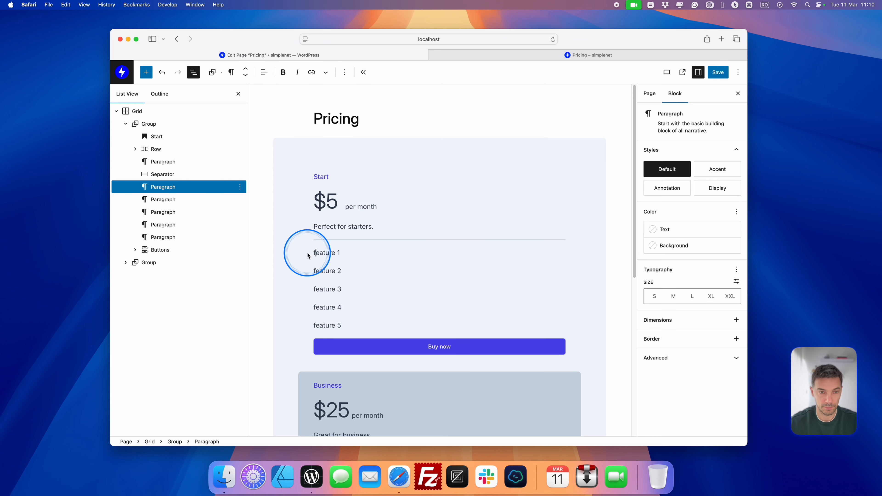
{"action": "key", "text": "Left"}
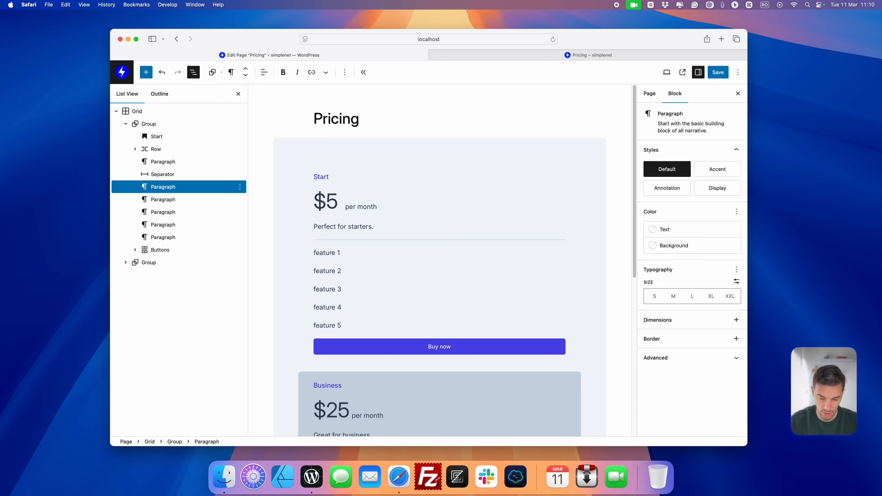
{"action": "key", "text": "Return"}
{"action": "key", "text": "Up"}
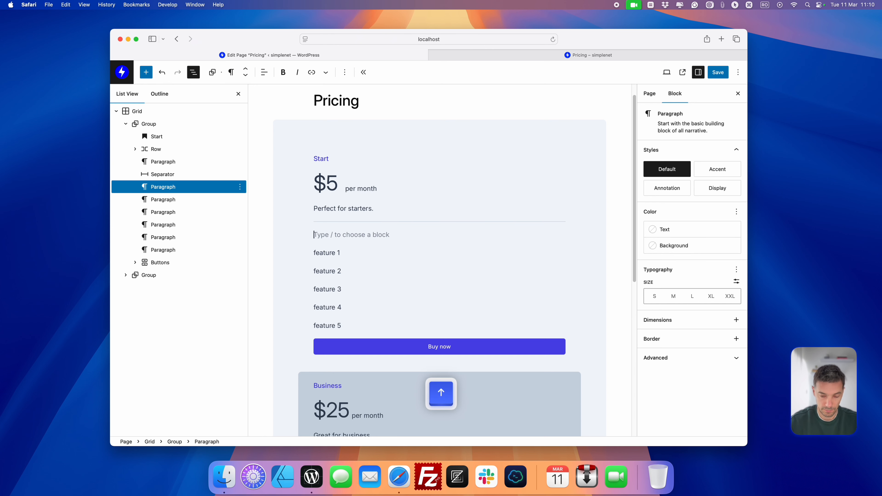
{"action": "type", "text": "/ic"}
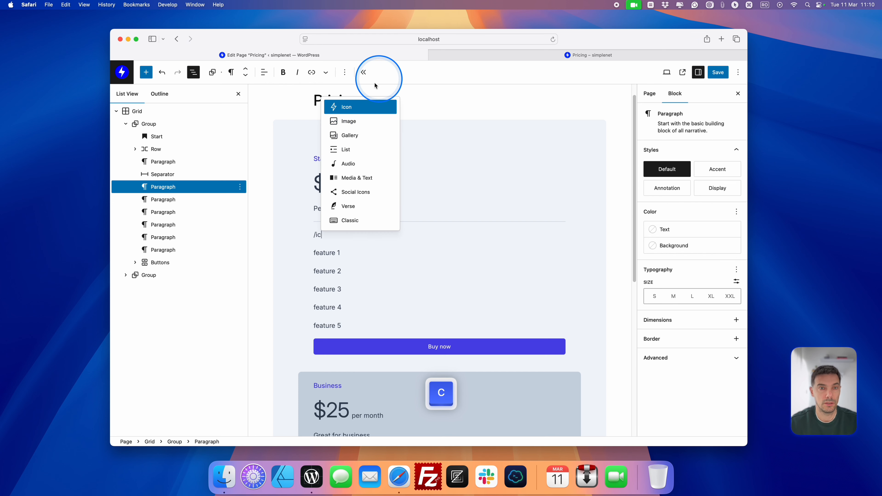
{"action": "left_click", "coordinate": [360, 108]}
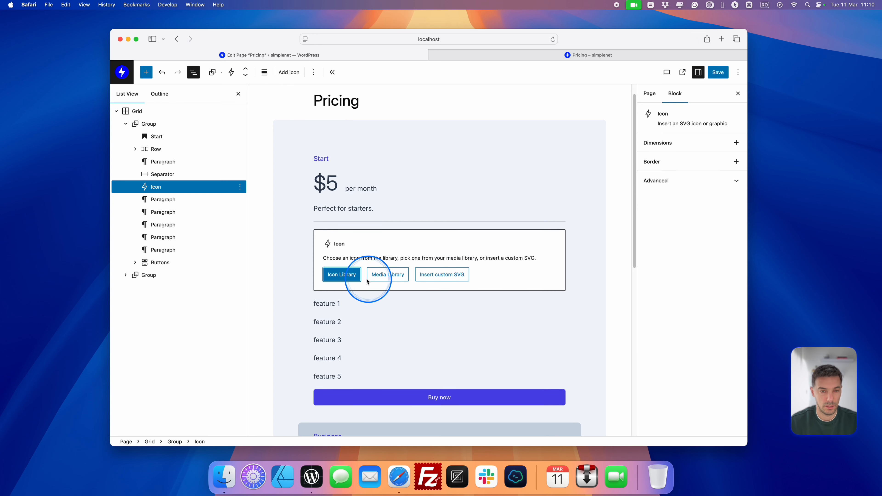
{"action": "left_click", "coordinate": [349, 274]}
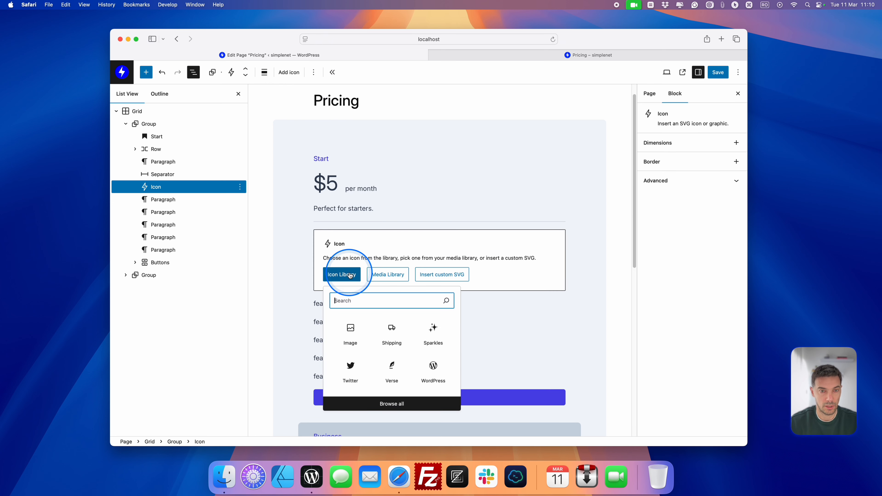
{"action": "left_click", "coordinate": [387, 405]}
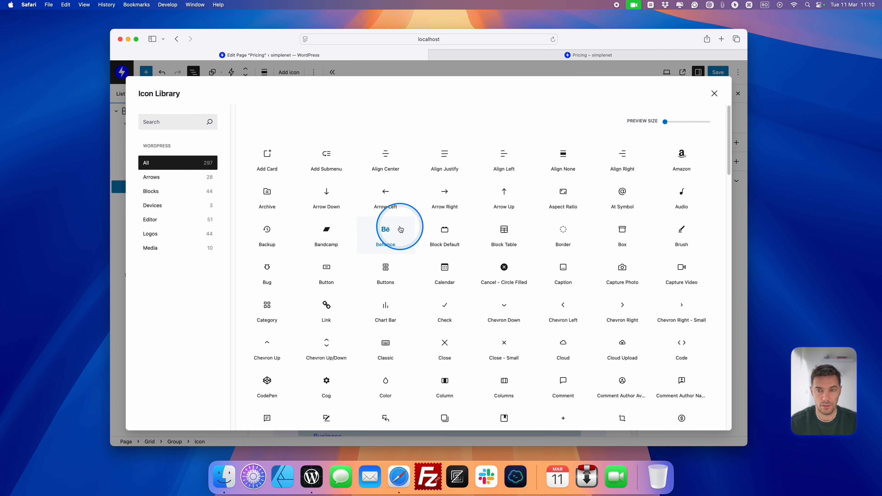
{"action": "left_click", "coordinate": [445, 200]}
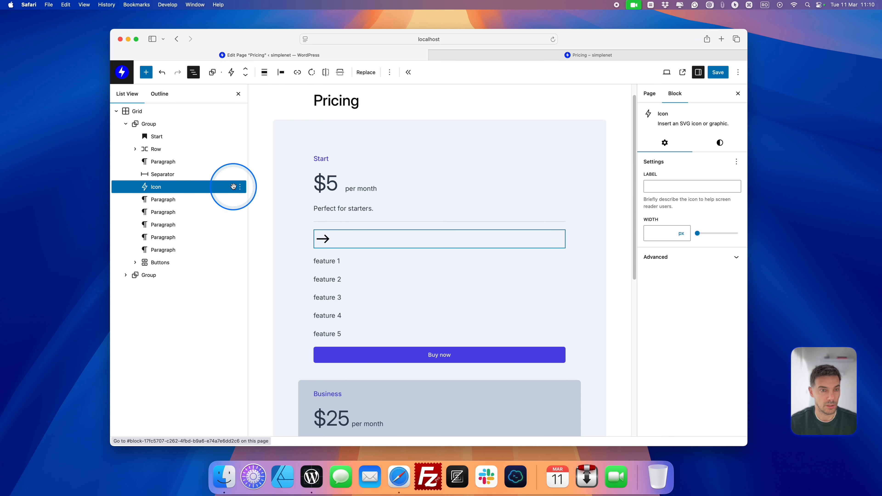
Duplicate the Start card's arrow icon block four times so there is one icon for each feature.
{"action": "left_click", "coordinate": [240, 187]}
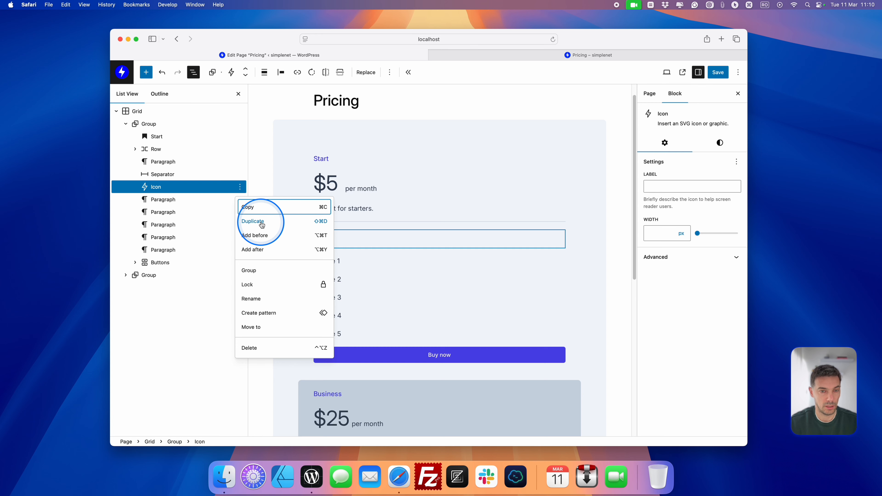
{"action": "left_click", "coordinate": [261, 225]}
{"action": "left_click", "coordinate": [240, 199]}
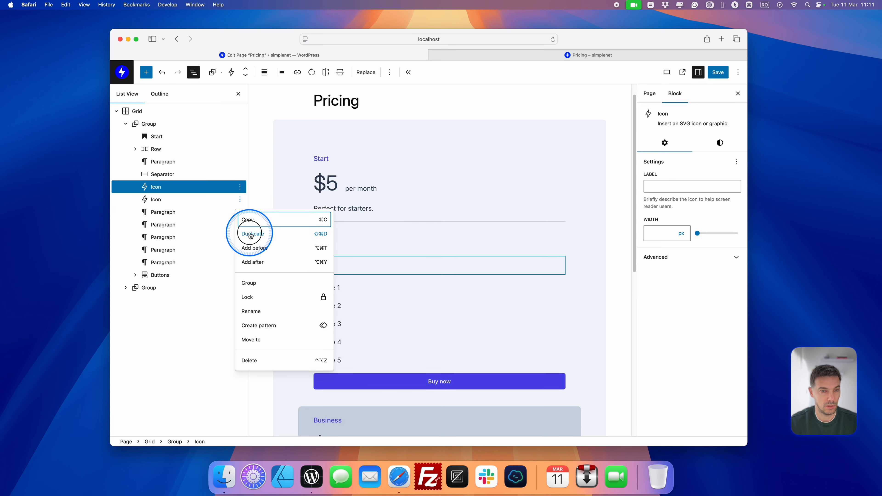
{"action": "left_click", "coordinate": [251, 236]}
{"action": "left_click", "coordinate": [240, 212]}
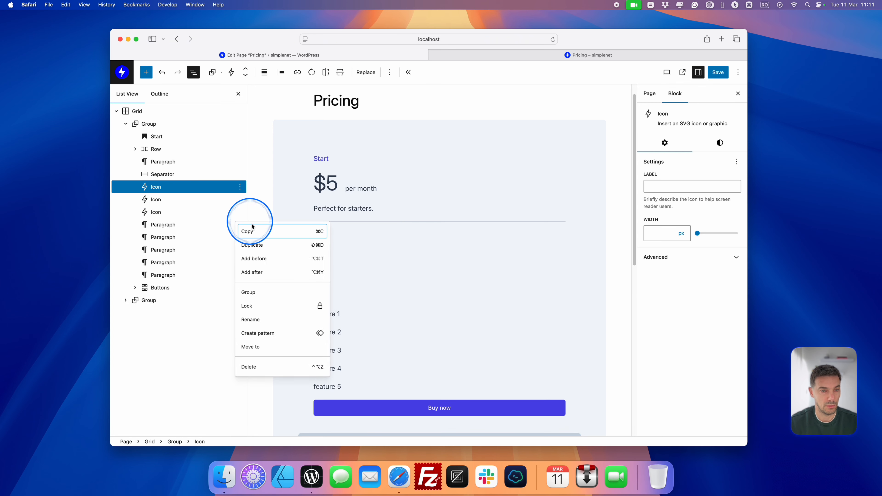
{"action": "left_click", "coordinate": [254, 247]}
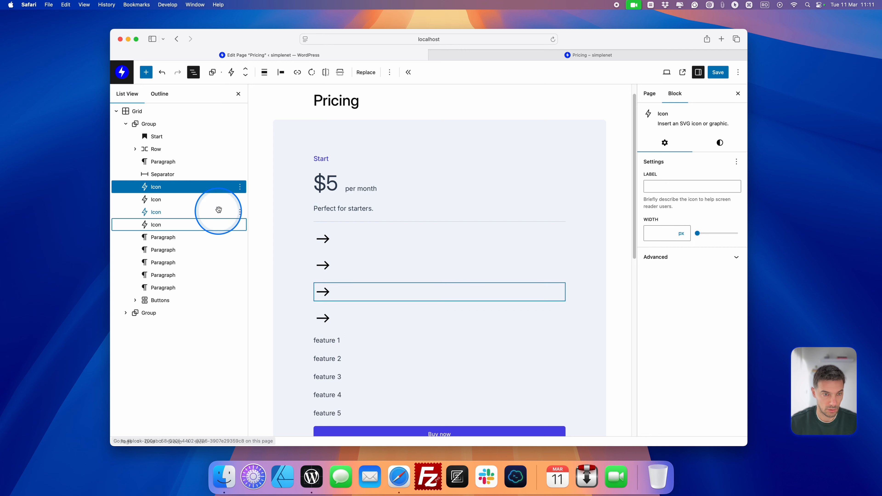
{"action": "left_click", "coordinate": [240, 224]}
{"action": "left_click", "coordinate": [261, 261]}
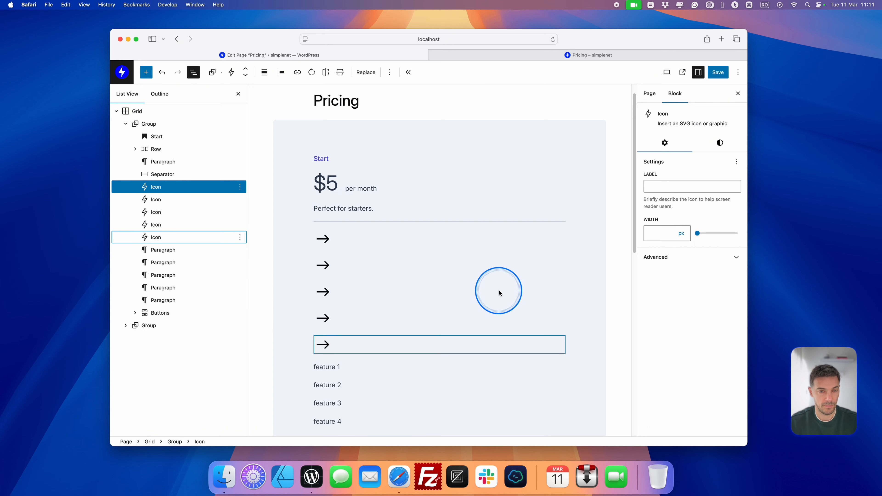
Reorder the arrow icon blocks so that one sits directly before each feature paragraph in the Start card.
{"action": "scroll", "coordinate": [500, 294], "scroll_direction": "down", "scroll_amount": 3}
{"action": "left_click_drag", "start_coordinate": [180, 238], "coordinate": [181, 293]}
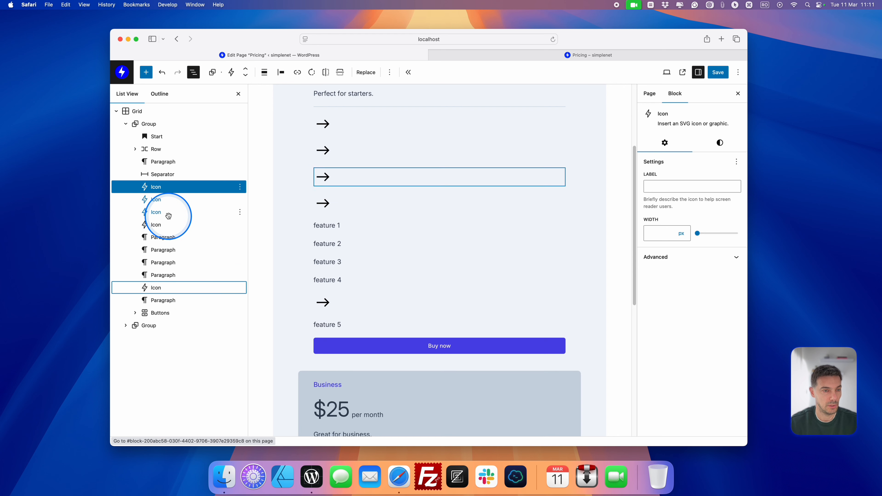
{"action": "mouse_move", "coordinate": [167, 226]}
{"action": "left_mouse_down"}
{"action": "mouse_move", "coordinate": [172, 268]}
{"action": "mouse_move", "coordinate": [164, 205]}
{"action": "mouse_move", "coordinate": [170, 213]}
{"action": "left_mouse_up"}
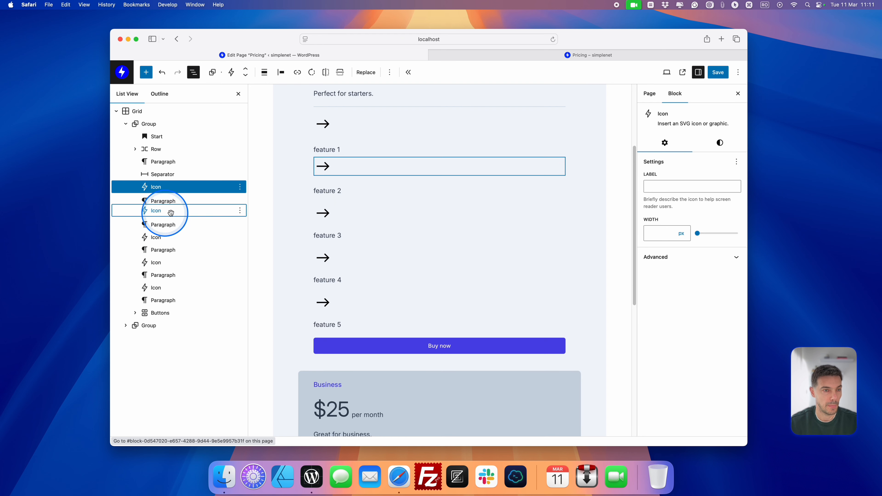
Group the arrow icon and paragraph of features 1, 2 and 3 into a separate Row block for each feature.
{"action": "scroll", "coordinate": [398, 156], "scroll_direction": "up", "scroll_amount": 1}
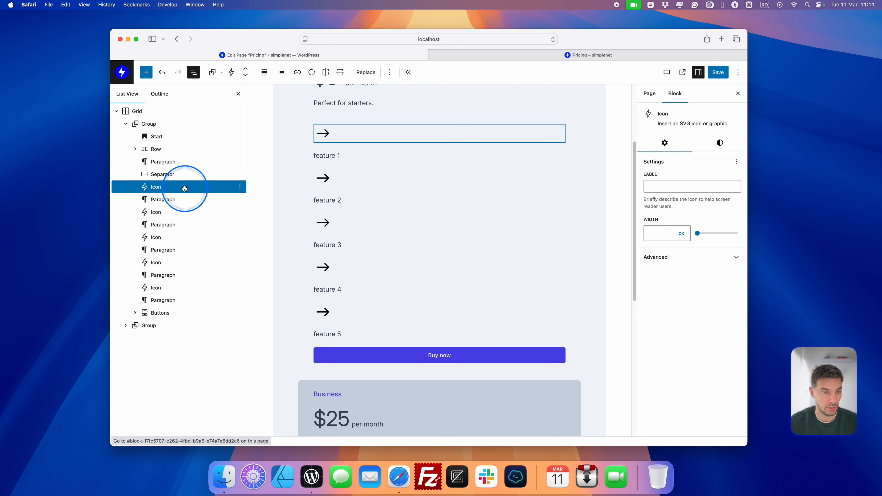
{"action": "left_click", "coordinate": [192, 200], "text": "shift"}
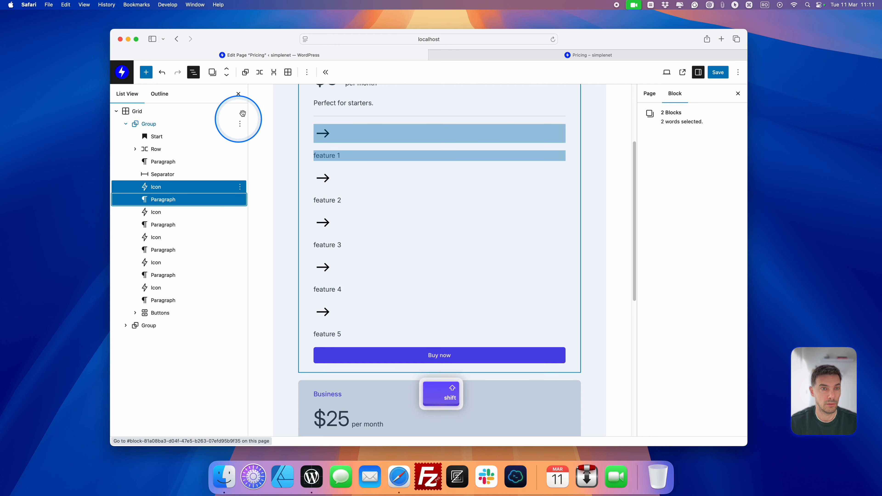
{"action": "left_click", "coordinate": [260, 72]}
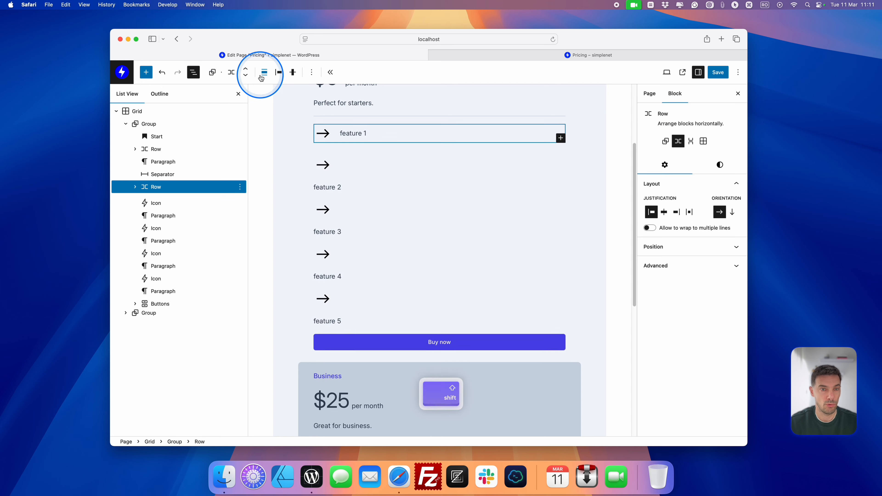
{"action": "left_click", "coordinate": [181, 200]}
{"action": "left_click", "coordinate": [182, 210], "text": "shift"}
{"action": "left_click", "coordinate": [259, 72]}
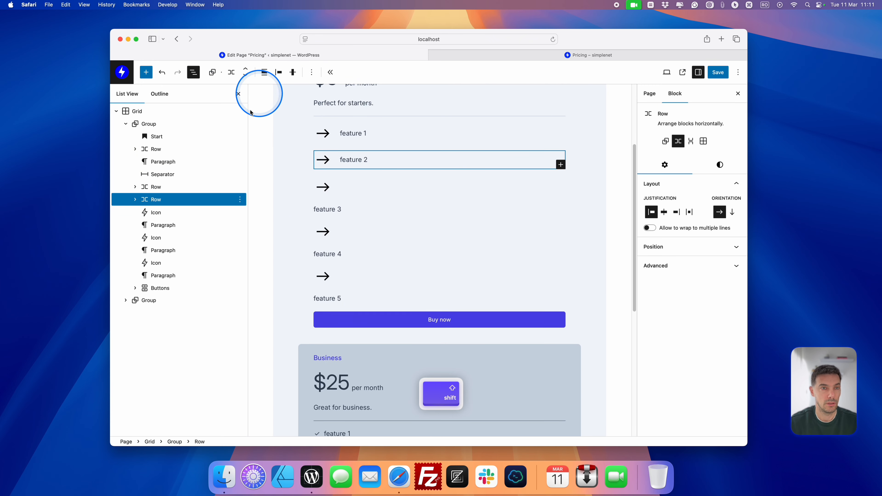
{"action": "left_click", "coordinate": [173, 212]}
{"action": "left_click", "coordinate": [174, 224], "text": "shift"}
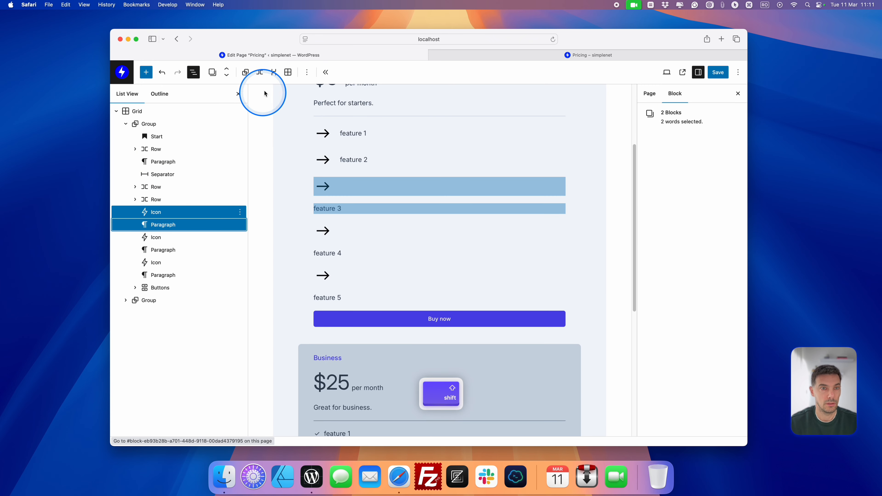
{"action": "left_click", "coordinate": [259, 72]}
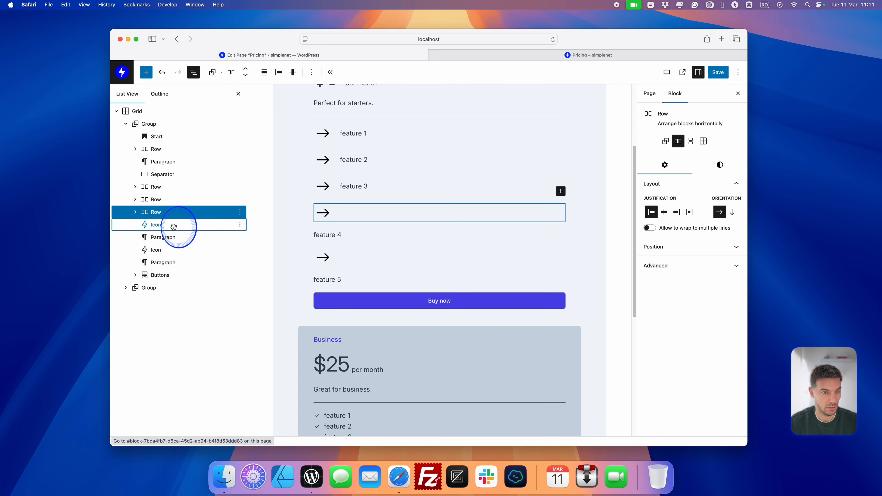
Group the arrow icon and paragraph of features 4 and 5 into a separate Row block for each feature.
{"action": "left_click", "coordinate": [174, 225]}
{"action": "left_click", "coordinate": [178, 236], "text": "shift"}
{"action": "left_click", "coordinate": [260, 72]}
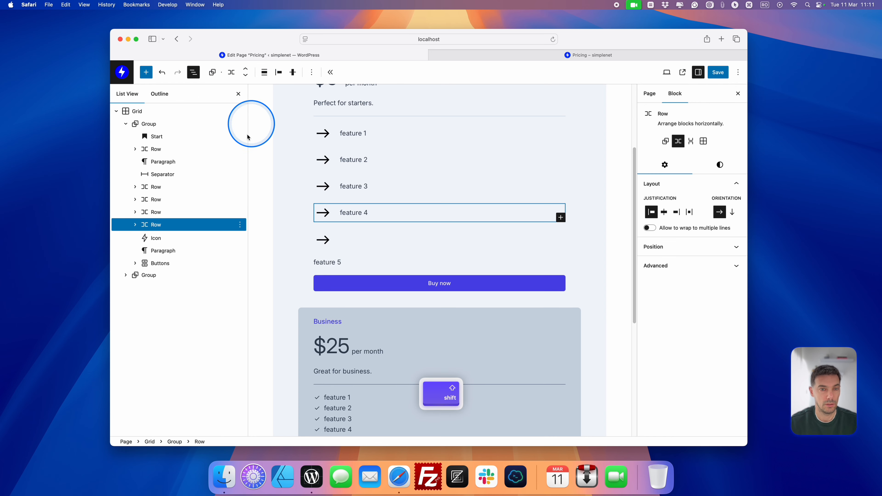
{"action": "left_click", "coordinate": [173, 237]}
{"action": "left_click", "coordinate": [175, 250], "text": "shift"}
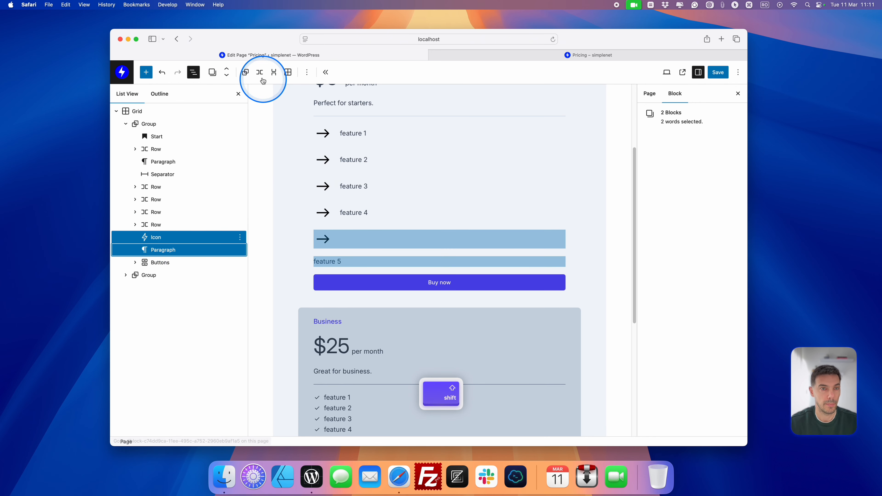
{"action": "left_click", "coordinate": [260, 72]}
Save the page, check the Start card's icon rows on the reloaded published page, and return to the editor.
{"action": "scroll", "coordinate": [457, 177], "scroll_direction": "up", "scroll_amount": 2}
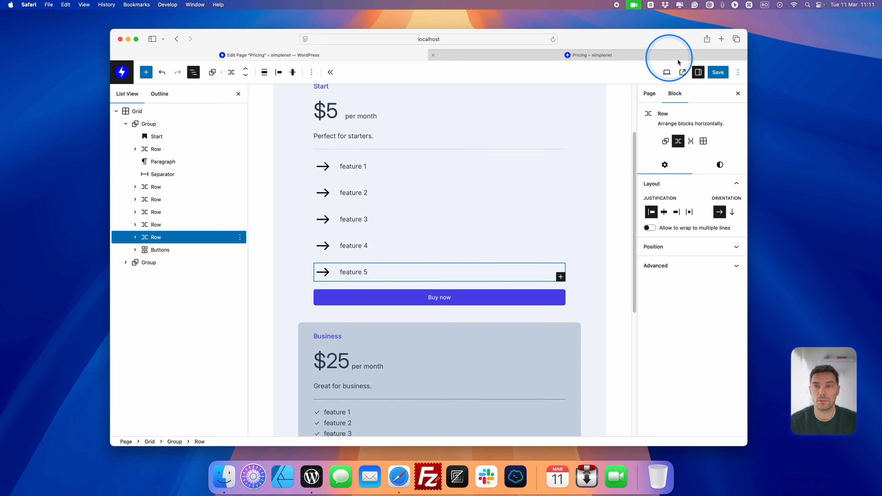
{"action": "left_click", "coordinate": [716, 73]}
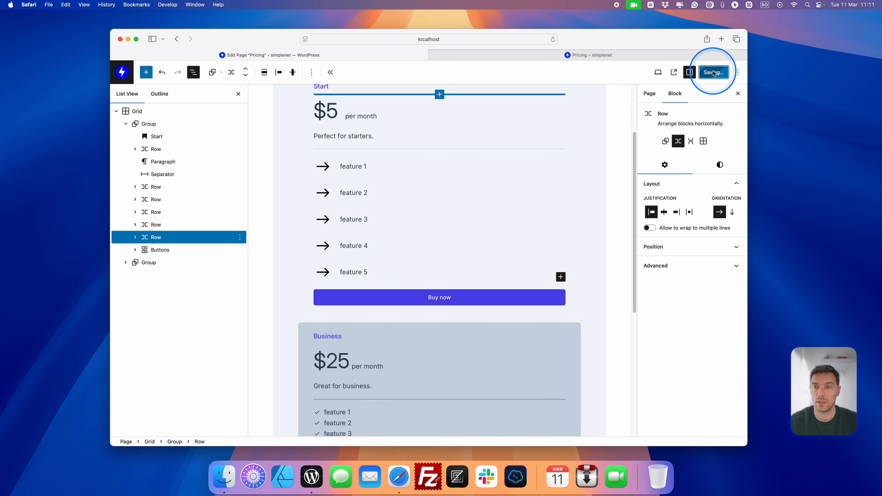
{"action": "left_click", "coordinate": [552, 56]}
{"action": "key", "text": "super+r"}
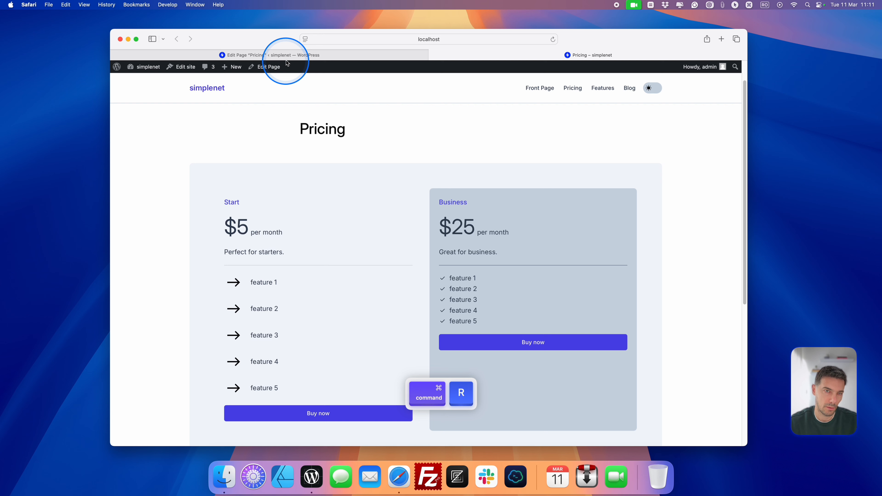
{"action": "left_click", "coordinate": [316, 55]}
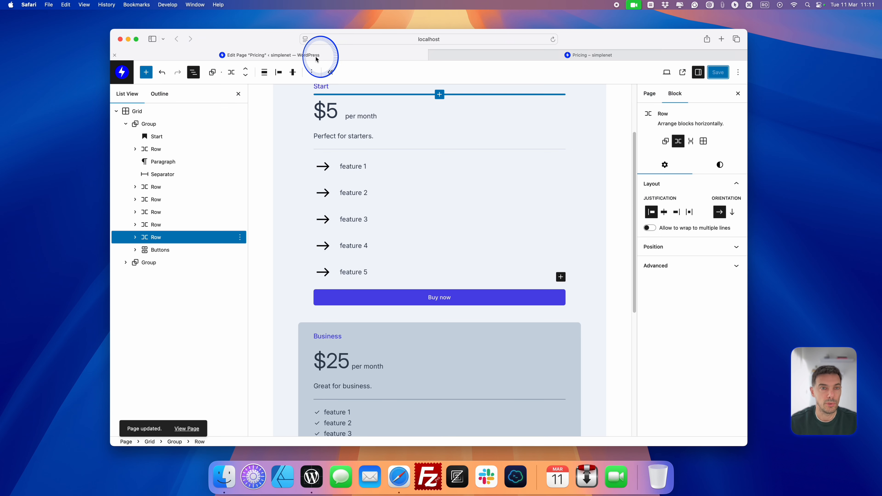
Set the width of the arrow icons beside features 1, 2 and 3 in the Start card to 24 px.
{"action": "left_click", "coordinate": [325, 168]}
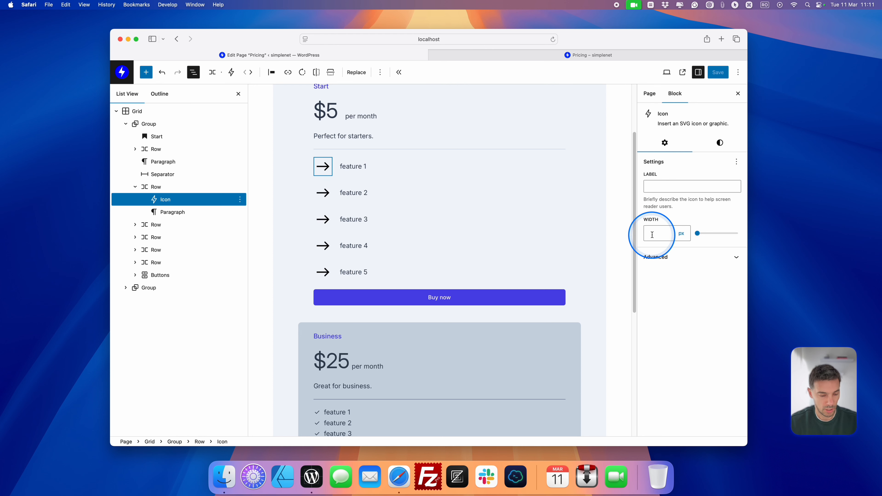
{"action": "type", "text": "24"}
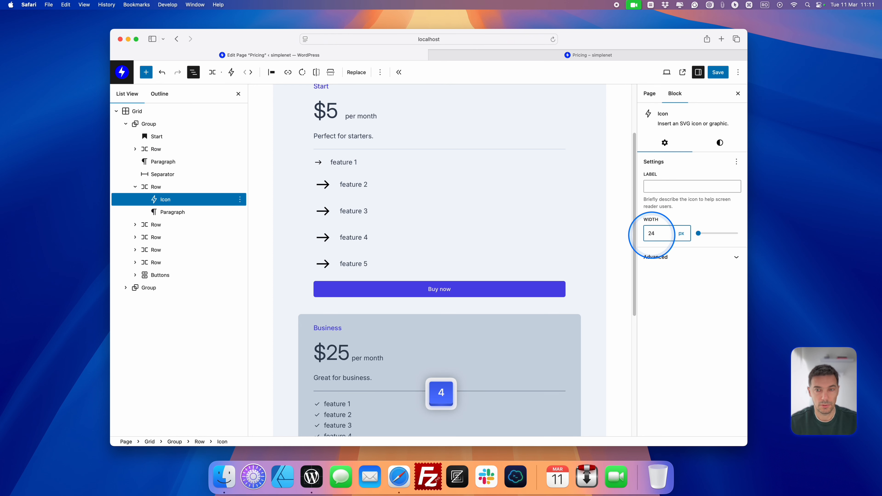
{"action": "left_click", "coordinate": [323, 184]}
{"action": "left_click", "coordinate": [649, 238]}
{"action": "type", "text": "24"}
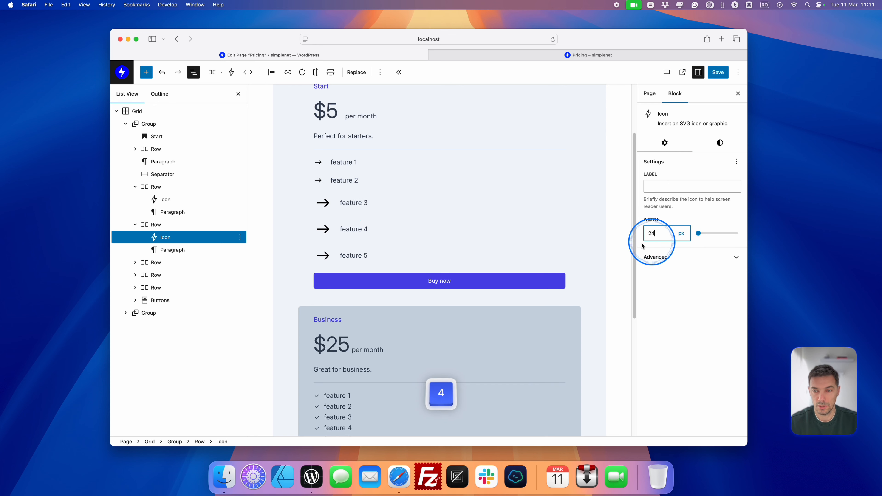
{"action": "left_click", "coordinate": [323, 203]}
{"action": "left_click", "coordinate": [646, 240]}
{"action": "type", "text": "24"}
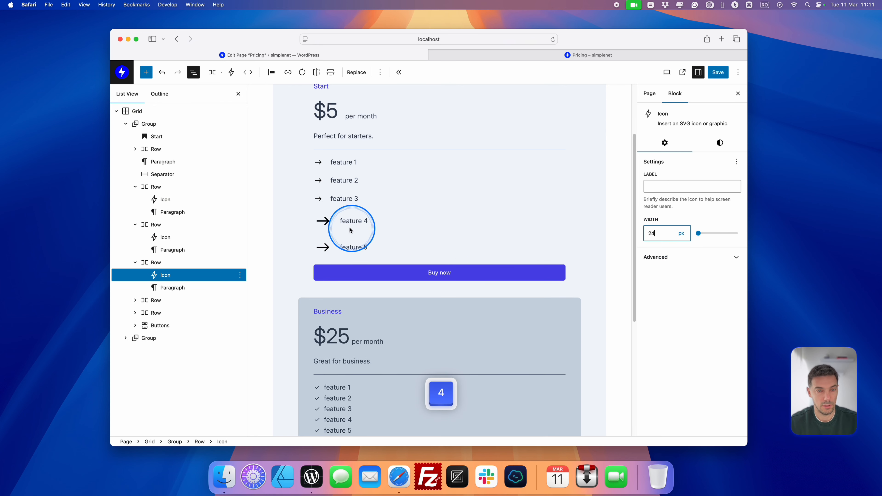
Set the width of the arrow icons beside features 4 and 5 in the Start card to 24 px.
{"action": "left_click", "coordinate": [323, 221]}
{"action": "left_click", "coordinate": [648, 238]}
{"action": "type", "text": "24"}
{"action": "left_click", "coordinate": [320, 240]}
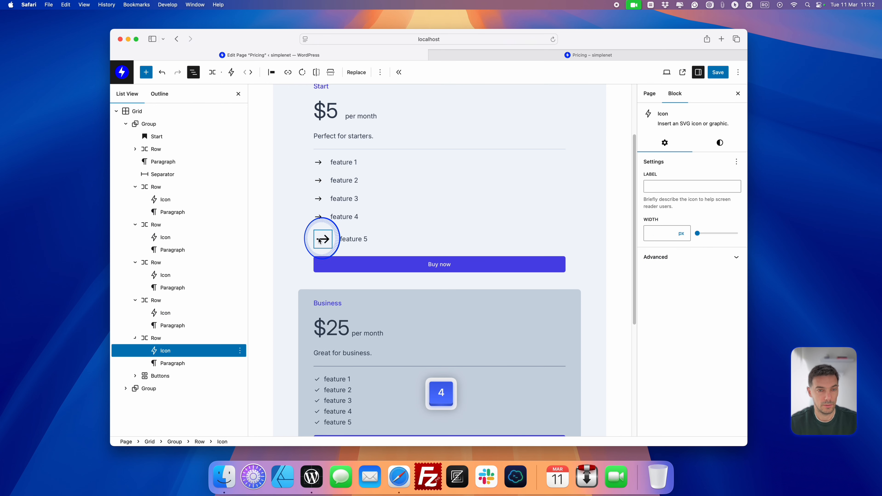
{"action": "left_click", "coordinate": [660, 233]}
{"action": "type", "text": "24"}
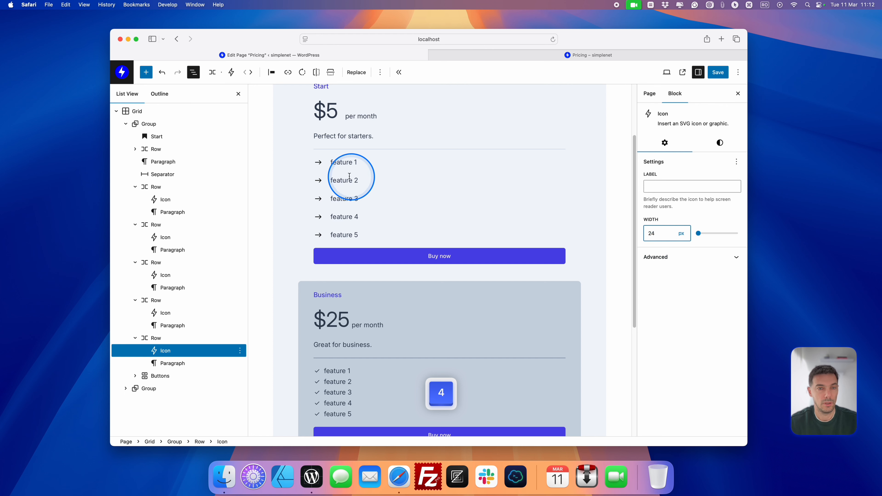
Apply the Accent 1 theme color to the arrow icons beside features 5 and 4.
{"action": "left_click", "coordinate": [725, 143]}
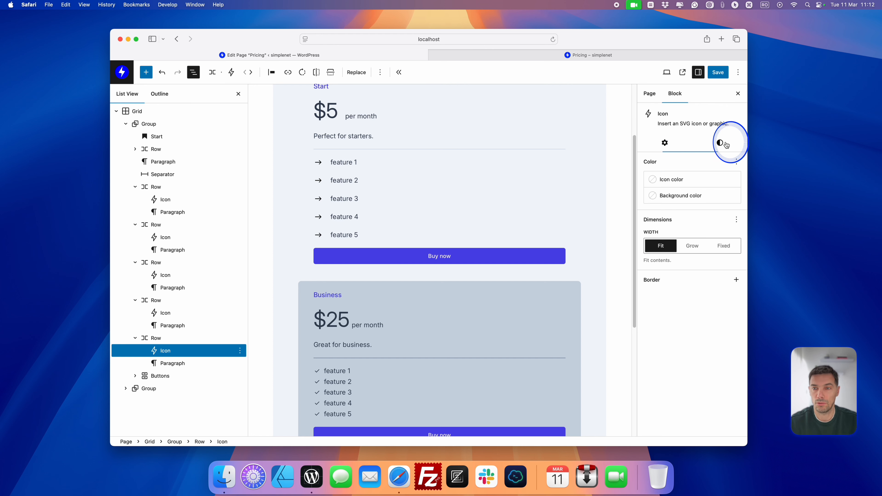
{"action": "left_click", "coordinate": [690, 177]}
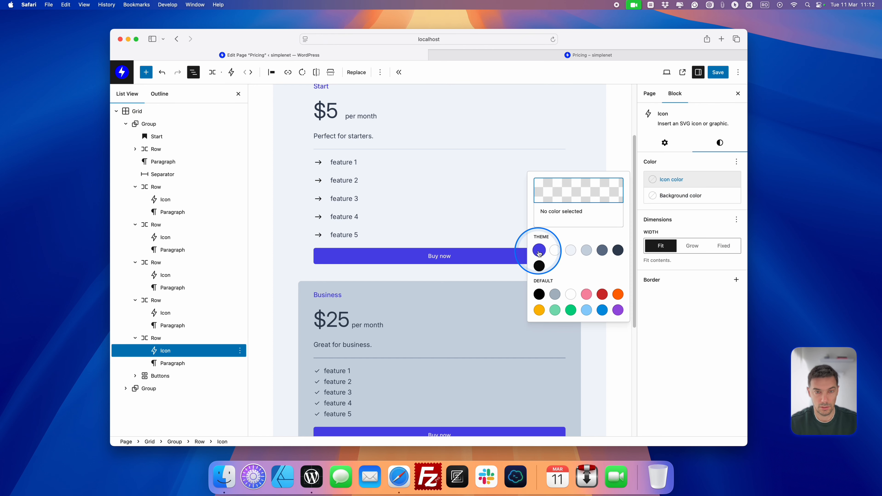
{"action": "left_click", "coordinate": [539, 251]}
{"action": "left_click", "coordinate": [318, 216]}
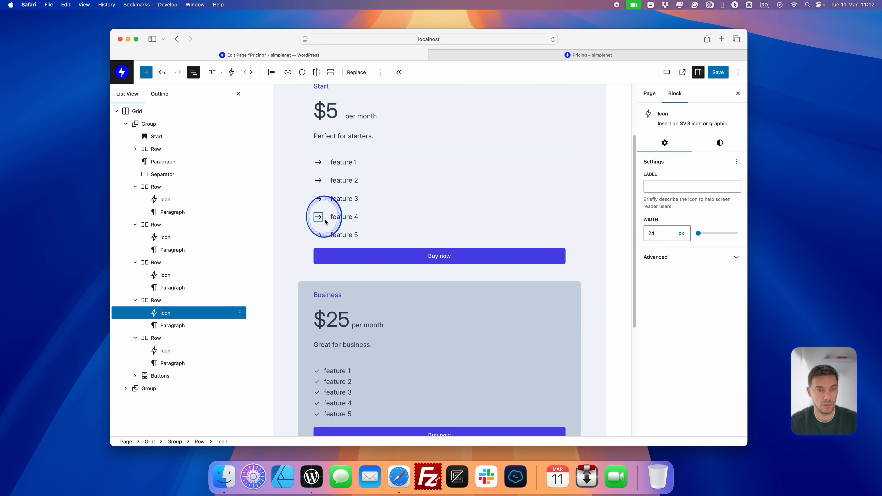
{"action": "left_click", "coordinate": [705, 148]}
{"action": "left_click", "coordinate": [652, 179]}
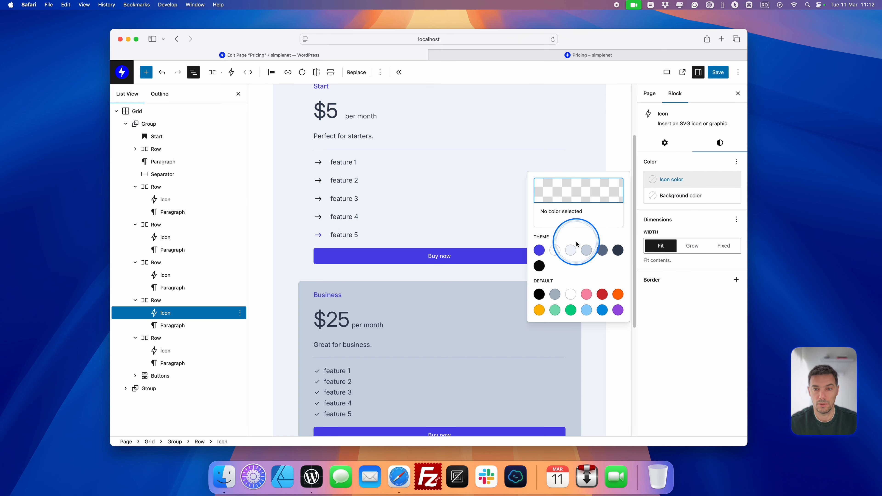
{"action": "left_click", "coordinate": [541, 253]}
Apply the Accent 1 theme color to the arrow icons beside features 3 and 2.
{"action": "left_click", "coordinate": [318, 199]}
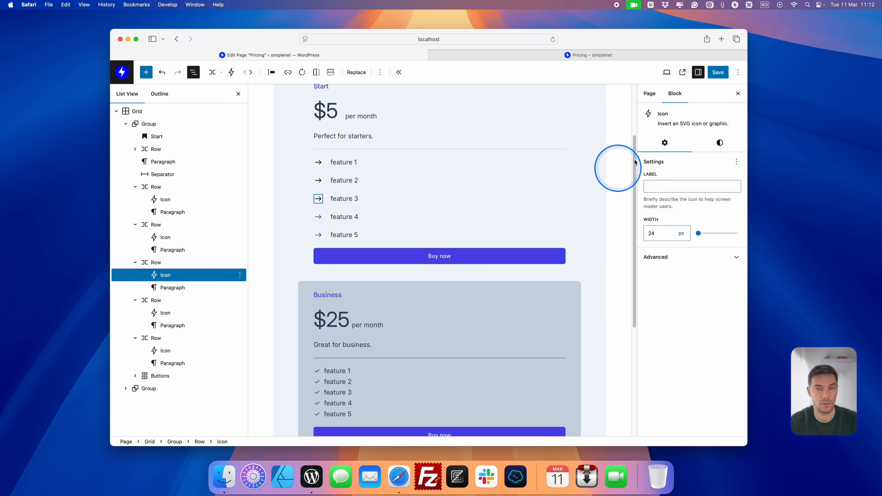
{"action": "left_click", "coordinate": [717, 143]}
{"action": "left_click", "coordinate": [660, 178]}
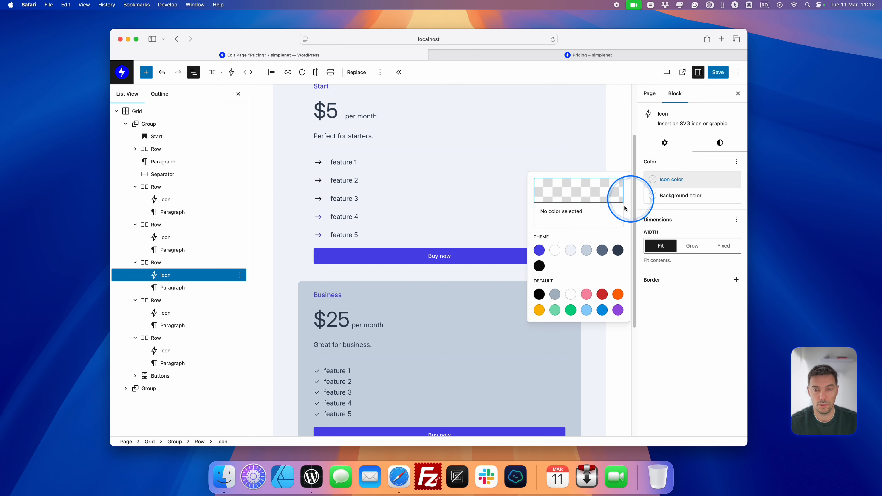
{"action": "left_click", "coordinate": [539, 250]}
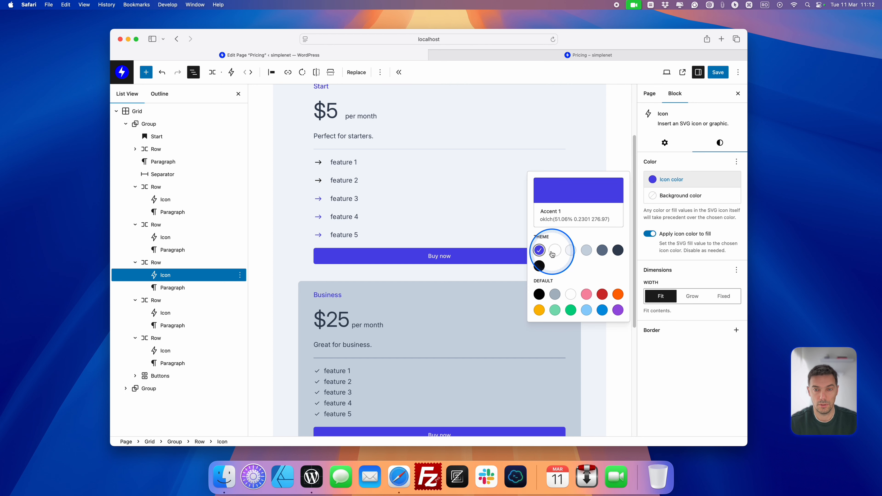
{"action": "left_click", "coordinate": [319, 180]}
{"action": "left_click", "coordinate": [719, 143]}
{"action": "left_click", "coordinate": [653, 181]}
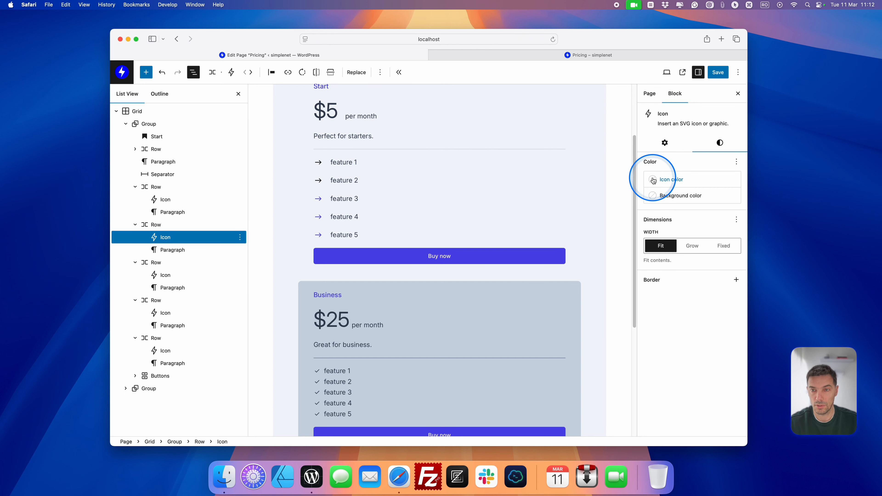
{"action": "left_click", "coordinate": [539, 250]}
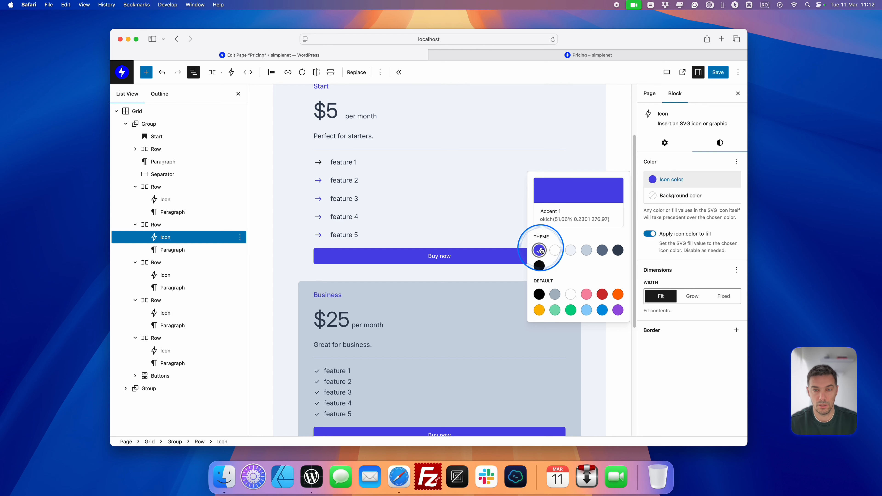
Apply the Accent 1 theme color to the arrow icon beside feature 1.
{"action": "left_click", "coordinate": [319, 163]}
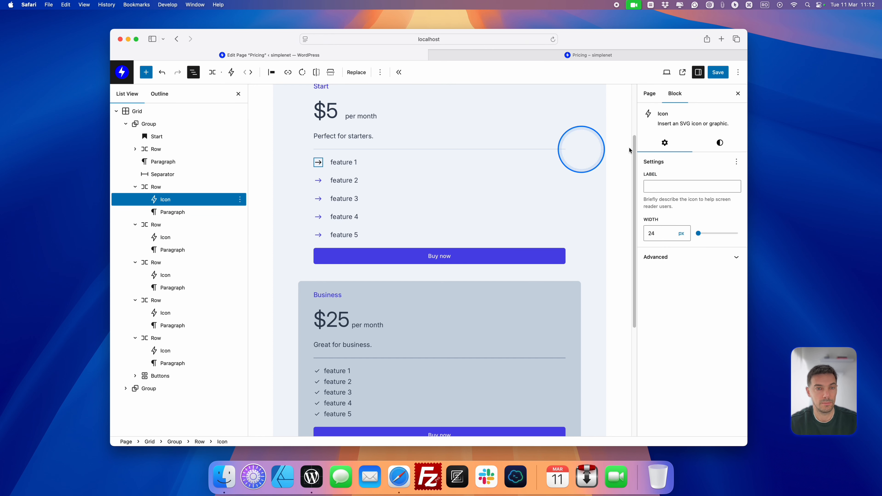
{"action": "left_click", "coordinate": [725, 141]}
{"action": "left_click", "coordinate": [651, 184]}
{"action": "left_click", "coordinate": [548, 204]}
{"action": "left_click", "coordinate": [540, 250]}
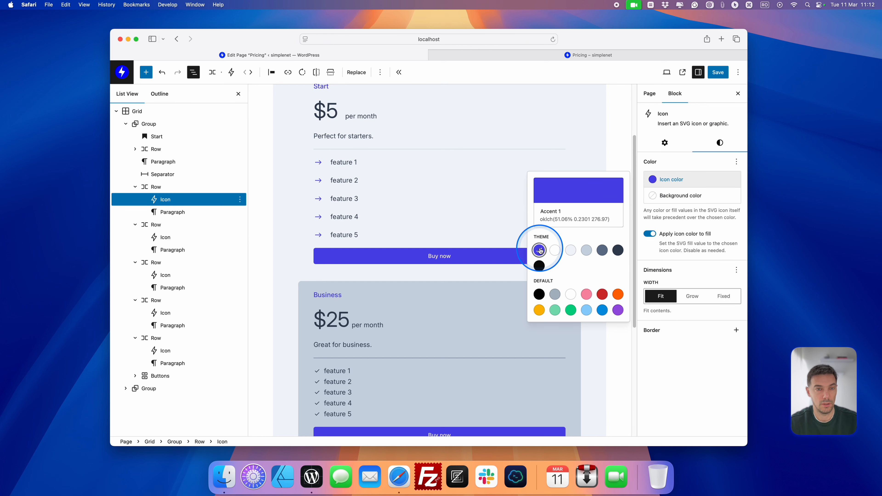
Save the page, check the recolored arrow icons on the reloaded published page, and return to the editor.
{"action": "left_click", "coordinate": [716, 72]}
{"action": "left_click", "coordinate": [644, 58]}
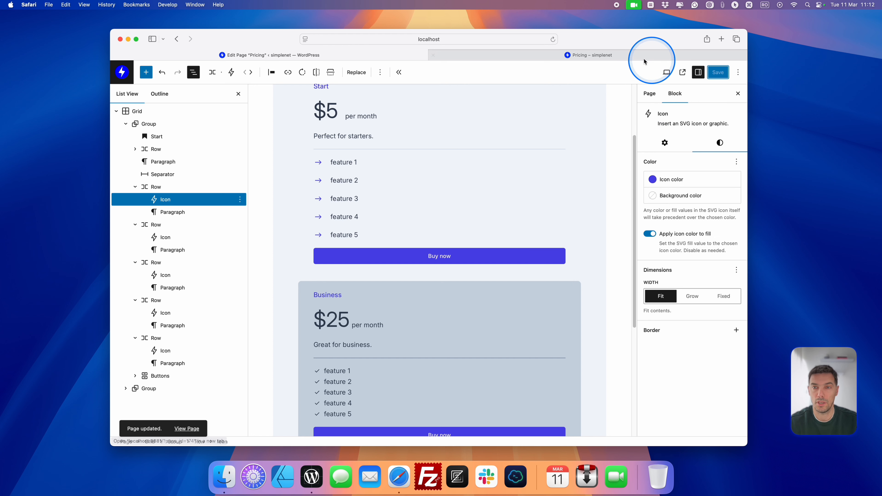
{"action": "key", "text": "super+r"}
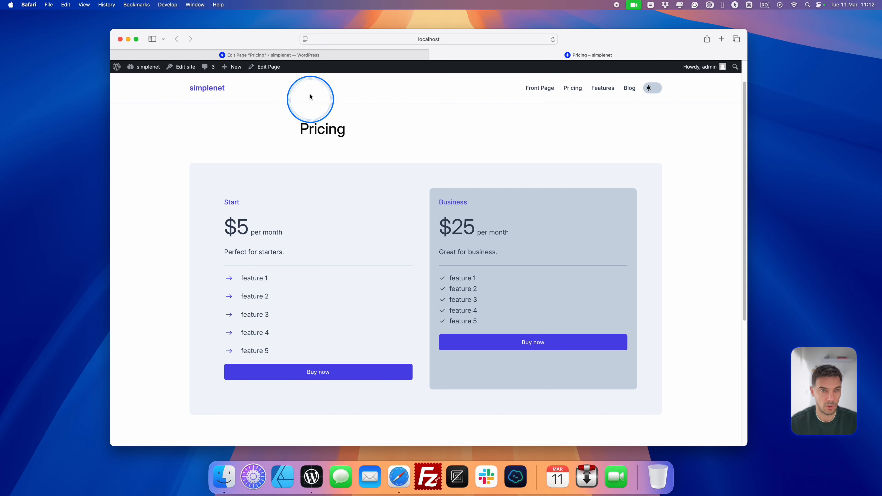
{"action": "left_click", "coordinate": [318, 54]}
Collapse the five feature Row blocks in the Start card's block tree and group them together into one Stack block.
{"action": "left_click", "coordinate": [135, 187]}
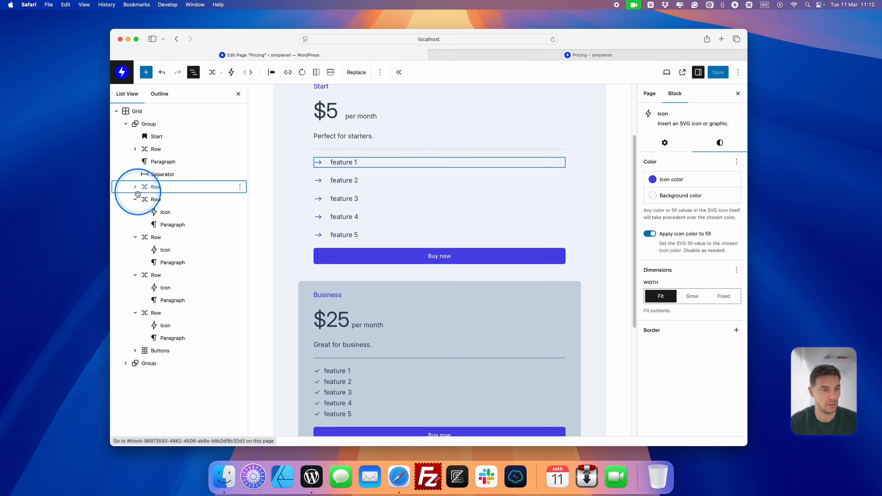
{"action": "left_click", "coordinate": [135, 199]}
{"action": "left_click", "coordinate": [135, 212]}
{"action": "left_click", "coordinate": [135, 224]}
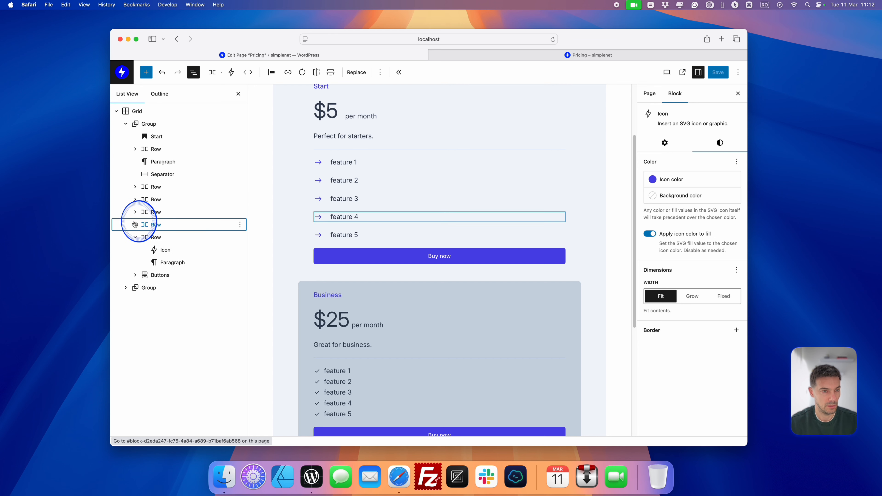
{"action": "left_click", "coordinate": [135, 237]}
{"action": "left_click", "coordinate": [174, 188]}
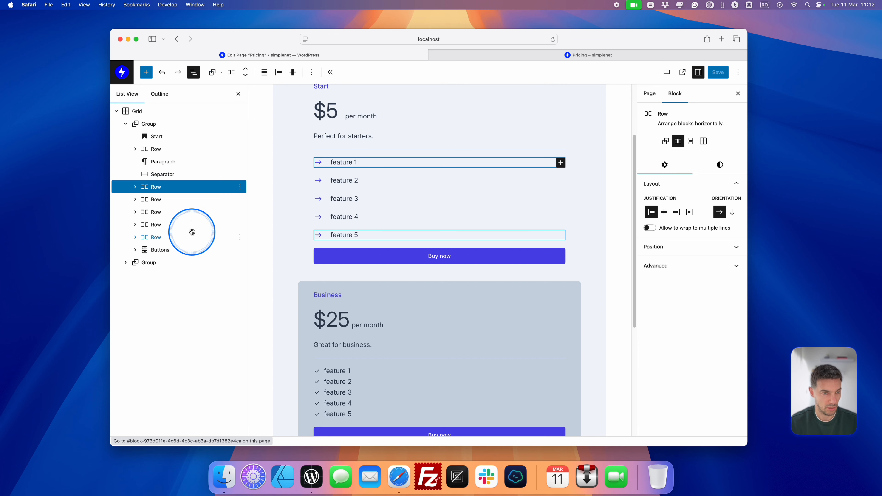
{"action": "key", "text": "shift"}
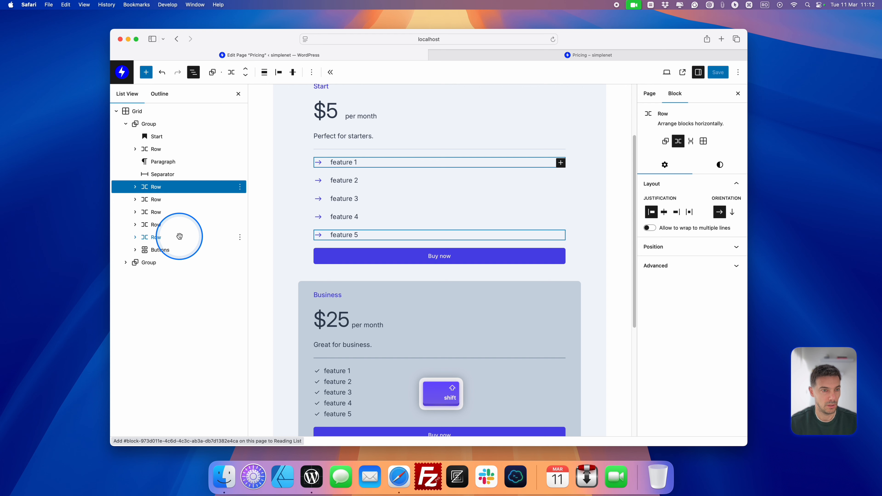
{"action": "left_click", "coordinate": [180, 237], "text": "shift"}
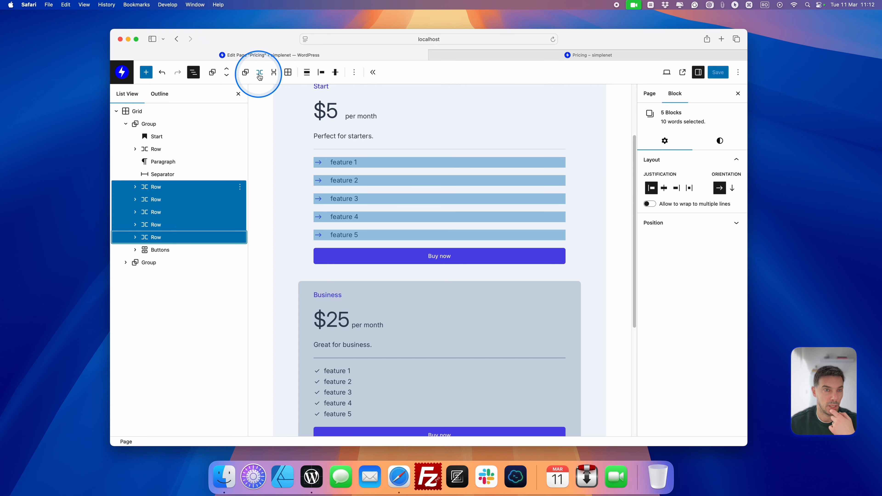
{"action": "left_click", "coordinate": [274, 73]}
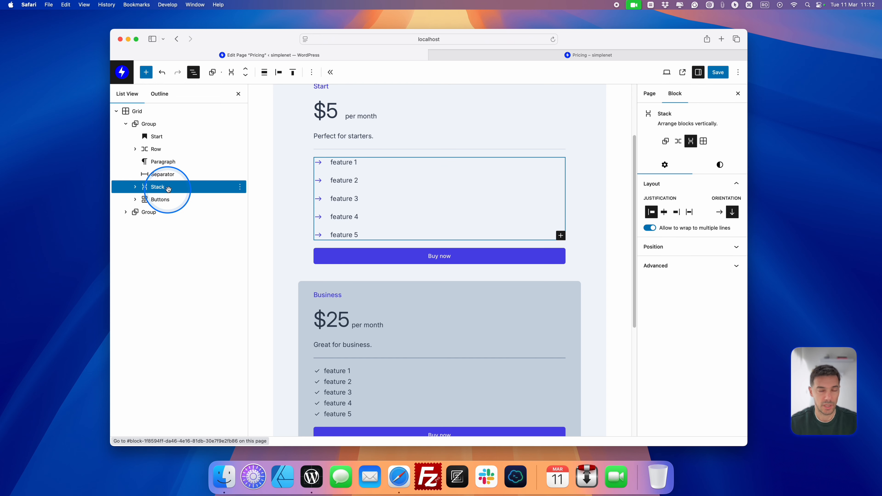
Set the block spacing of the feature Stack to None.
{"action": "left_click", "coordinate": [719, 166]}
{"action": "scroll", "coordinate": [712, 351], "scroll_direction": "down", "scroll_amount": 5}
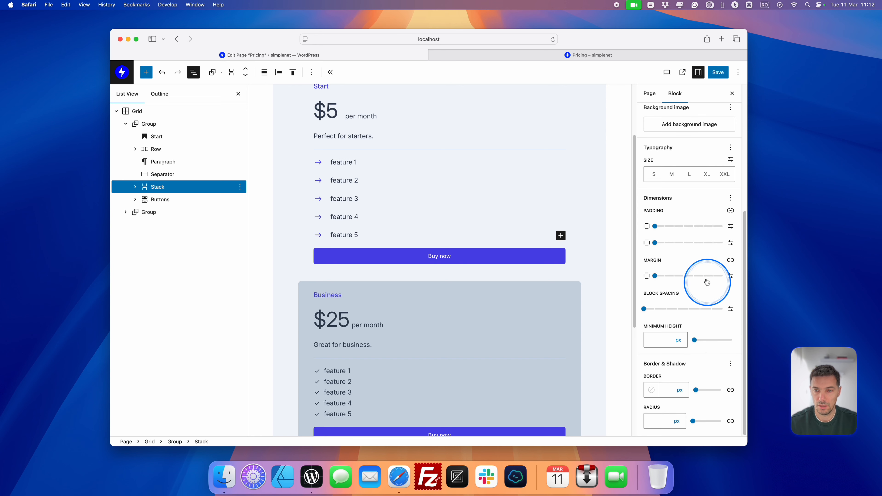
{"action": "left_click", "coordinate": [644, 309]}
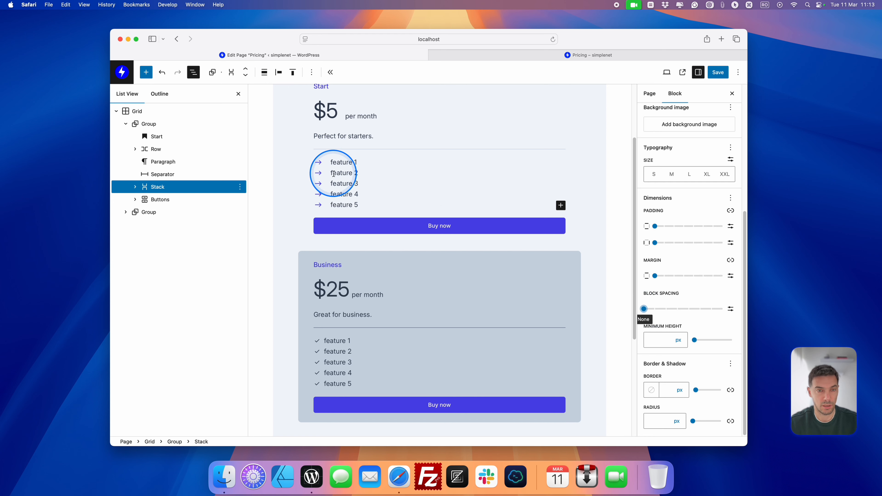
Save the page, check the Start card's feature spacing on the reloaded published page, and return to the editor.
{"action": "left_click", "coordinate": [717, 73]}
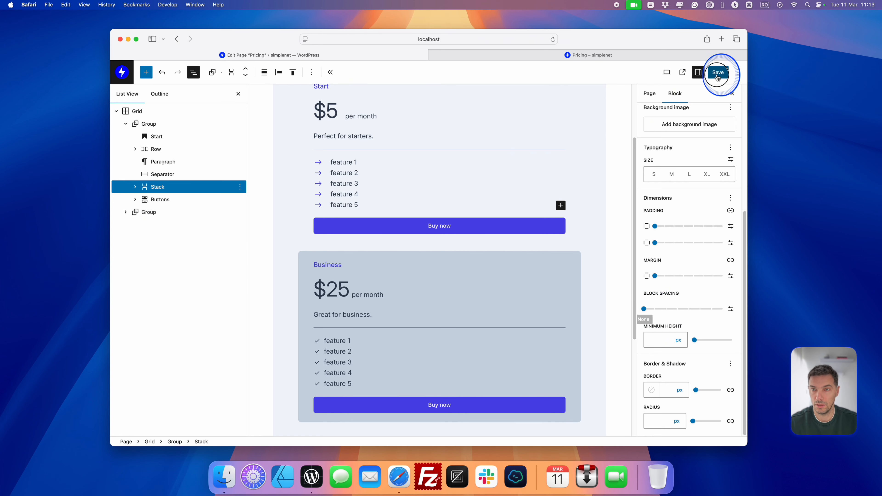
{"action": "left_click", "coordinate": [684, 56]}
{"action": "key", "text": "super+r"}
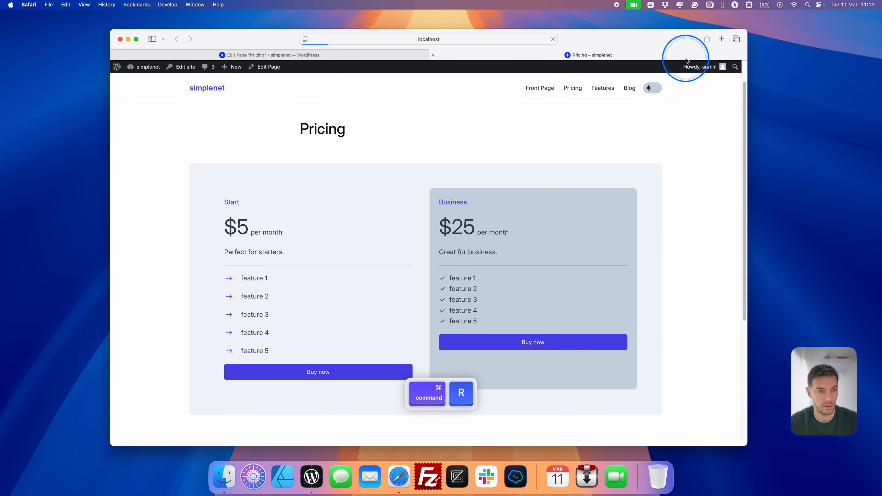
{"action": "left_click", "coordinate": [366, 57]}
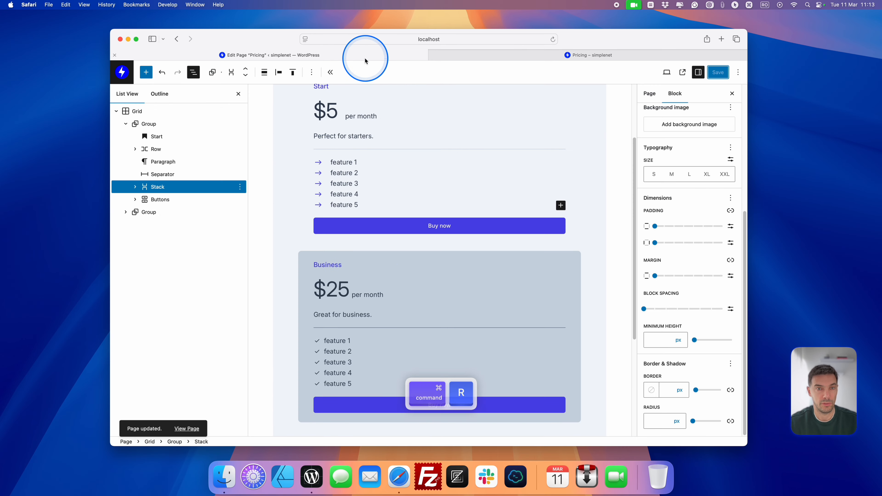
Set a custom block spacing of 5 px on the feature Stack.
{"action": "left_click", "coordinate": [730, 309]}
{"action": "double_click", "coordinate": [649, 309]}
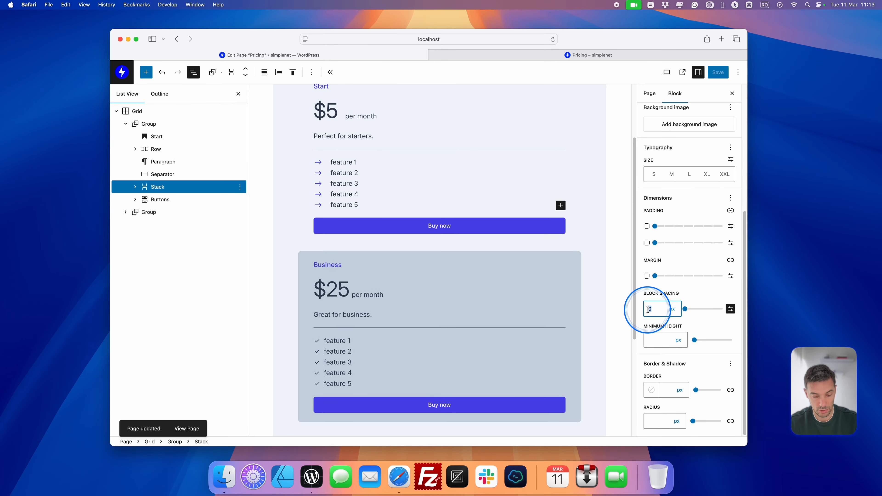
{"action": "type", "text": "5"}
Save the page with the custom Stack spacing, reload the published page to check it, and return to the editor.
{"action": "left_click", "coordinate": [717, 73]}
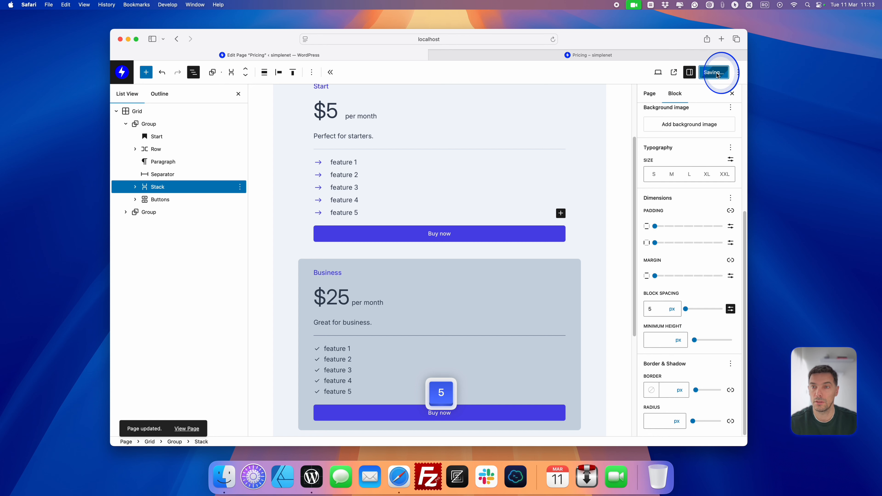
{"action": "left_click", "coordinate": [716, 55]}
{"action": "key", "text": "super+r"}
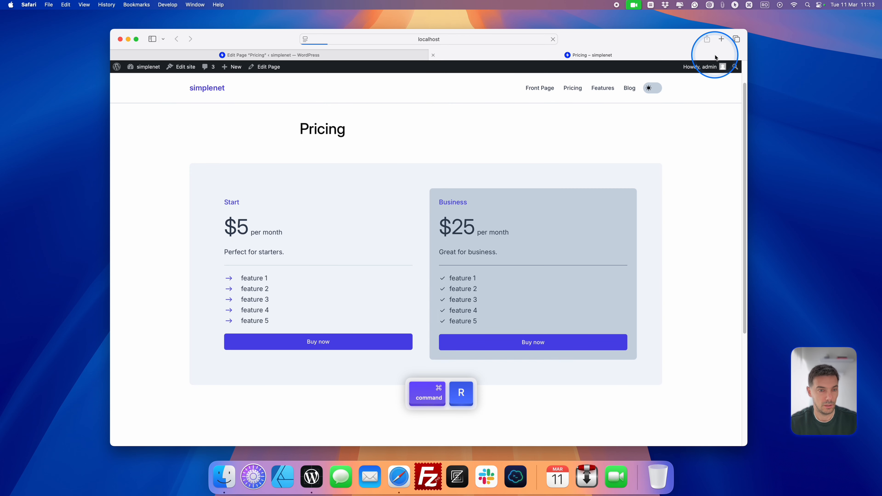
{"action": "left_click", "coordinate": [380, 53]}
{"action": "left_click", "coordinate": [320, 167]}
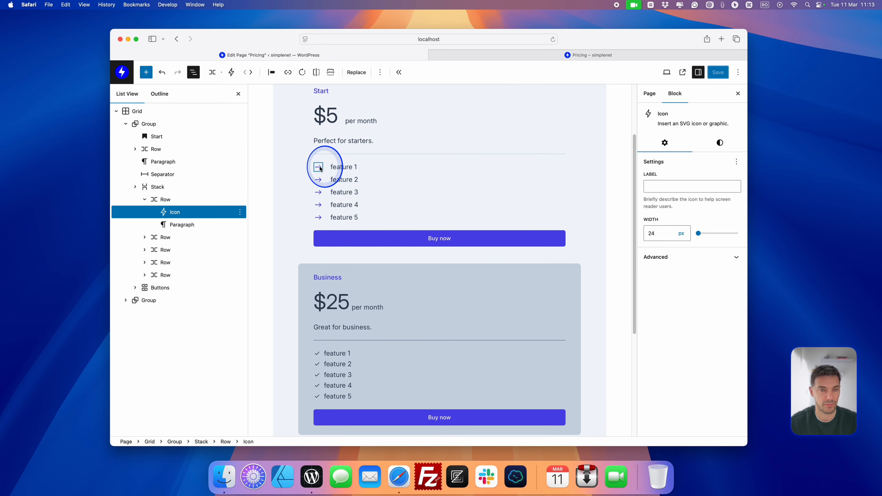
{"action": "left_click", "coordinate": [341, 201]}
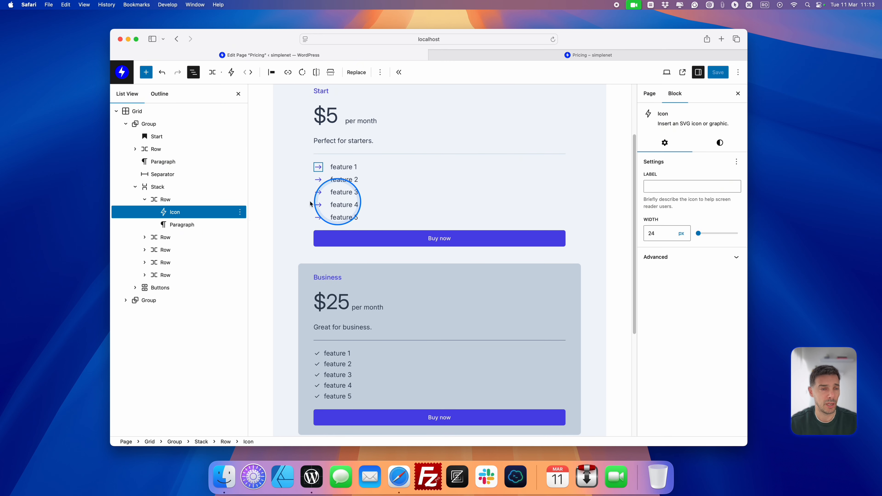
Leave the page editor and look up The Icon Block in the site's installed plugins.
{"action": "left_click", "coordinate": [187, 213]}
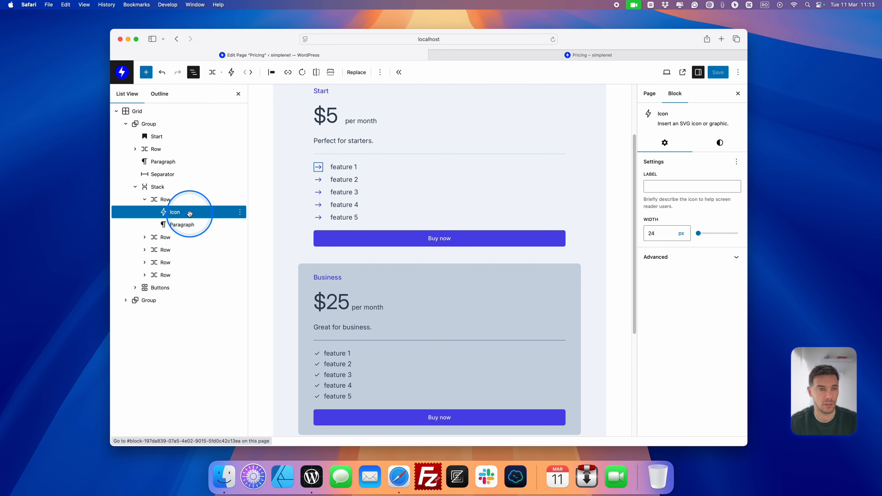
{"action": "left_click", "coordinate": [122, 77]}
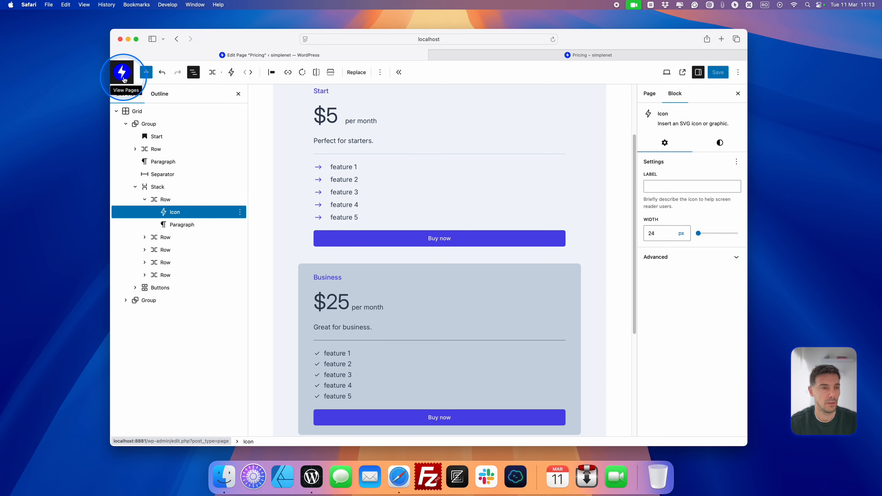
{"action": "left_click", "coordinate": [122, 78]}
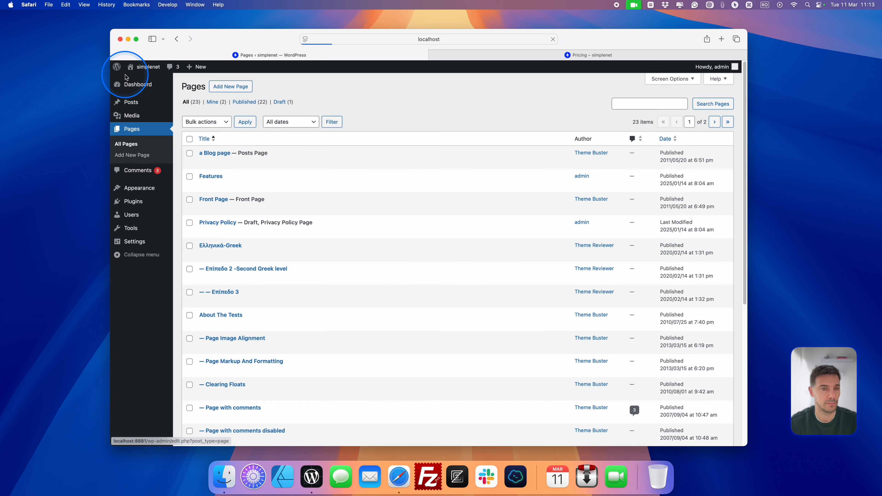
{"action": "mouse_move", "coordinate": [157, 205]}
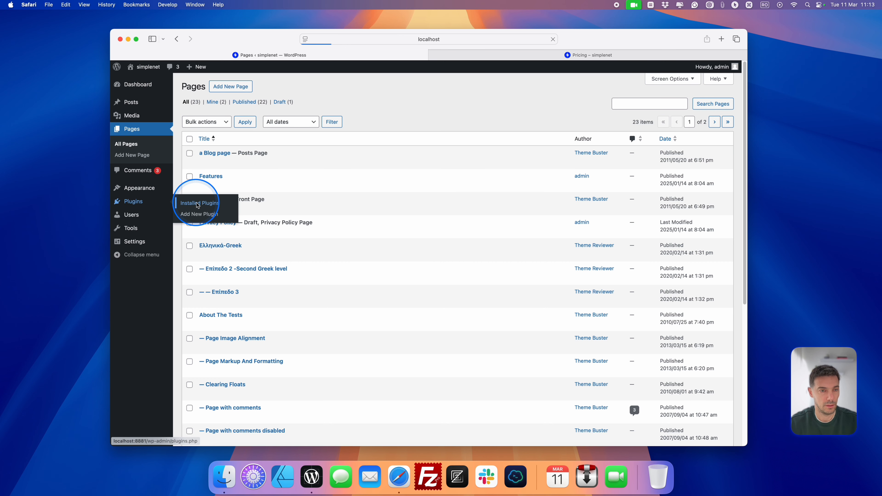
{"action": "scroll", "coordinate": [291, 268], "scroll_direction": "down", "scroll_amount": 3}
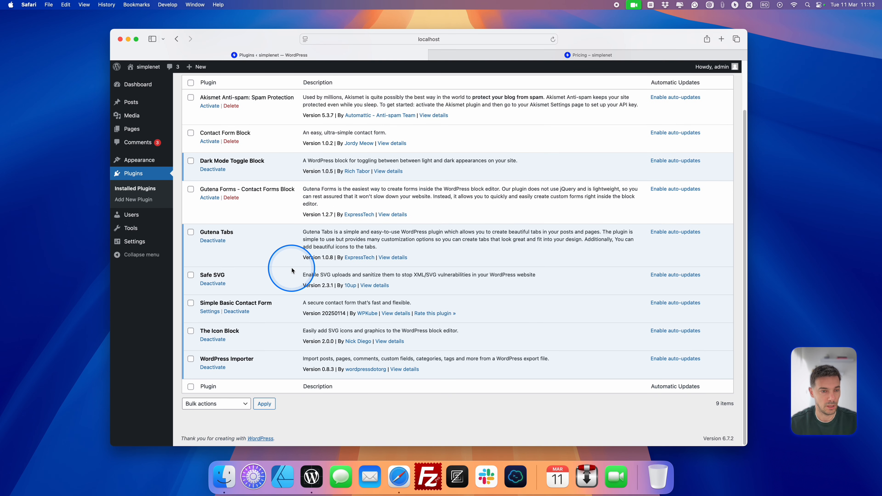
{"action": "left_click_drag", "start_coordinate": [200, 331], "coordinate": [252, 331]}
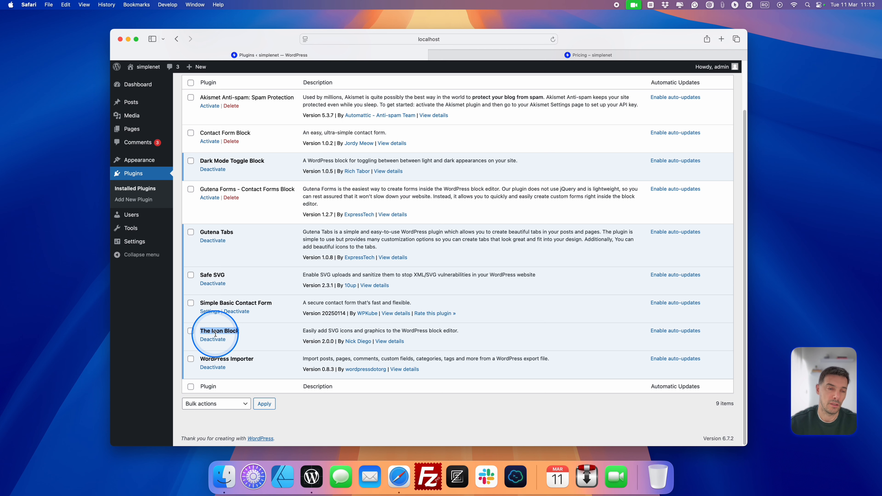
{"action": "scroll", "coordinate": [229, 337], "scroll_direction": "up", "scroll_amount": 3}
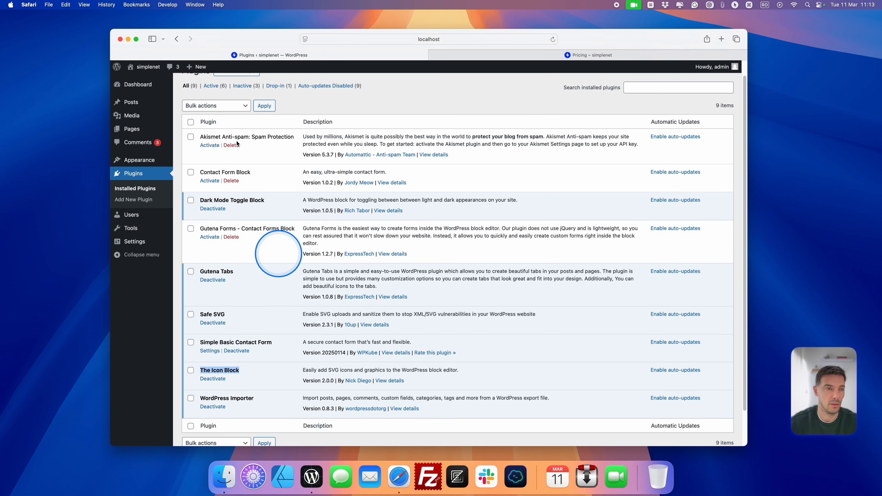
Return to the list of all pages and reopen the Pricing page for editing.
{"action": "mouse_move", "coordinate": [157, 118]}
{"action": "left_click", "coordinate": [196, 130]}
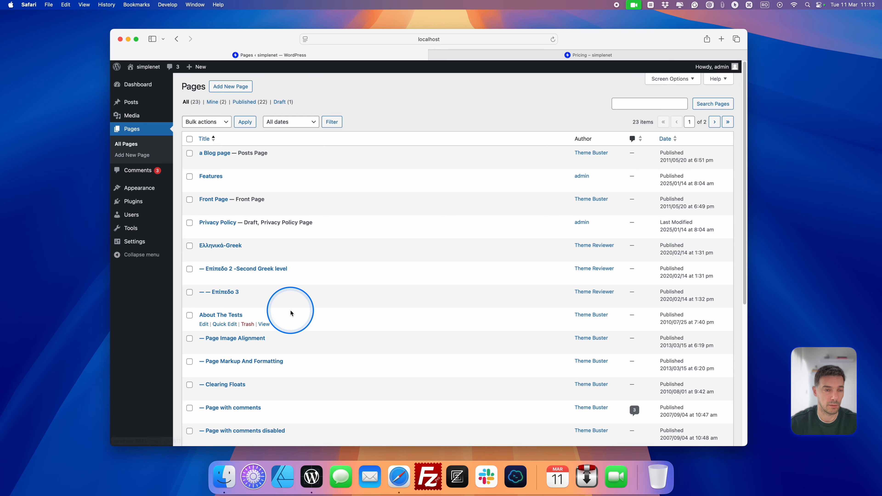
{"action": "scroll", "coordinate": [291, 313], "scroll_direction": "down", "scroll_amount": 6}
{"action": "left_click", "coordinate": [208, 232]}
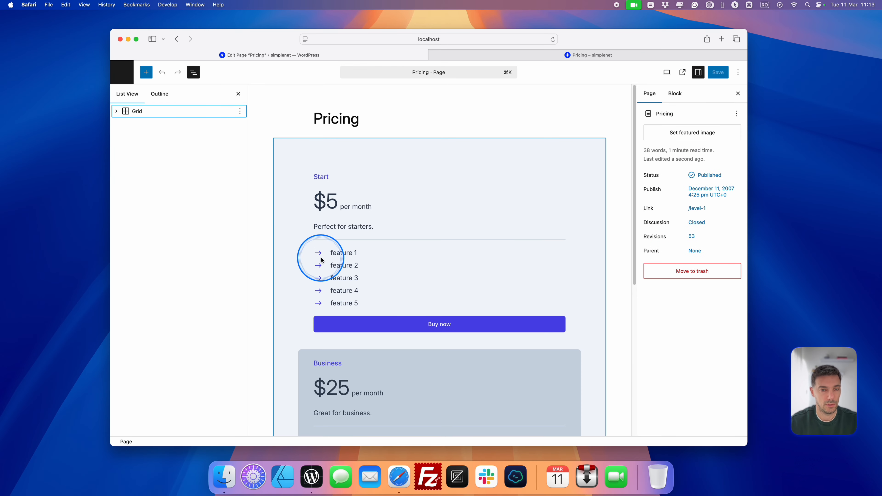
Replace the Start card's feature 1 icon with Chevron Right from the Icon Library.
{"action": "left_click", "coordinate": [318, 252]}
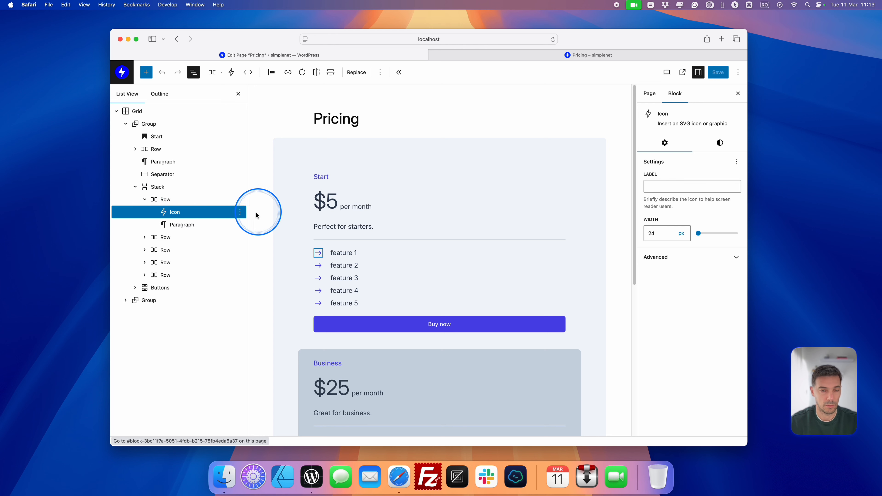
{"action": "left_click", "coordinate": [430, 108]}
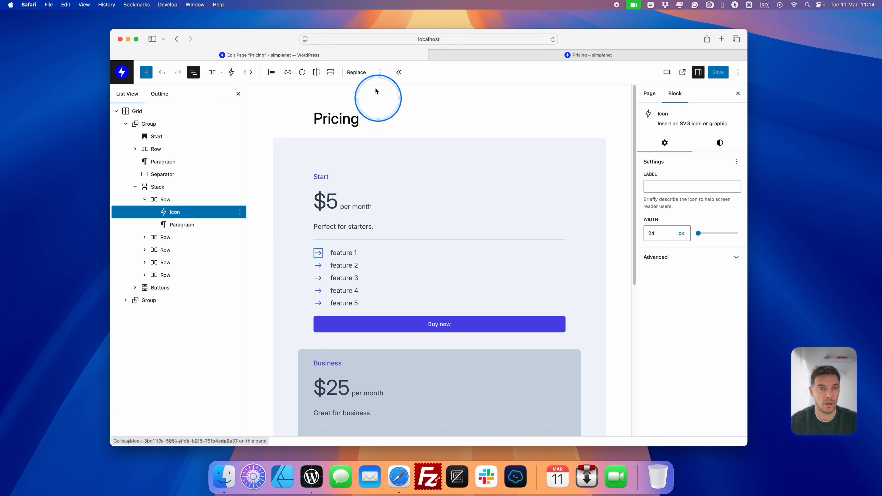
{"action": "left_click", "coordinate": [359, 76]}
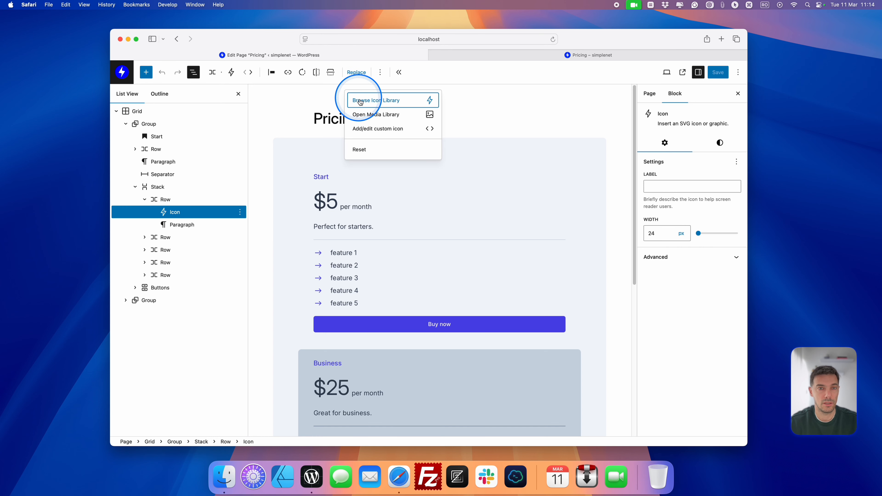
{"action": "left_click", "coordinate": [384, 103]}
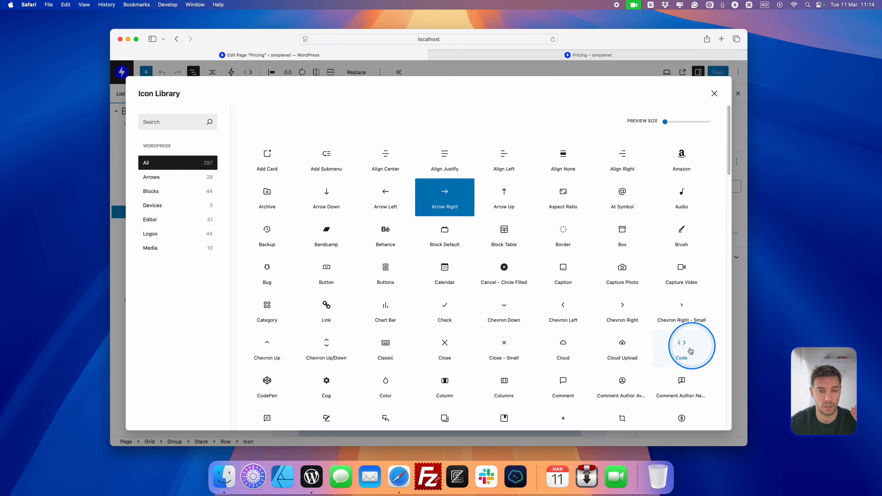
{"action": "left_click", "coordinate": [623, 307]}
Copy the feature 1 chevron icon and paste it over the icons of features 2 to 5 in the Start card.
{"action": "left_click", "coordinate": [318, 265]}
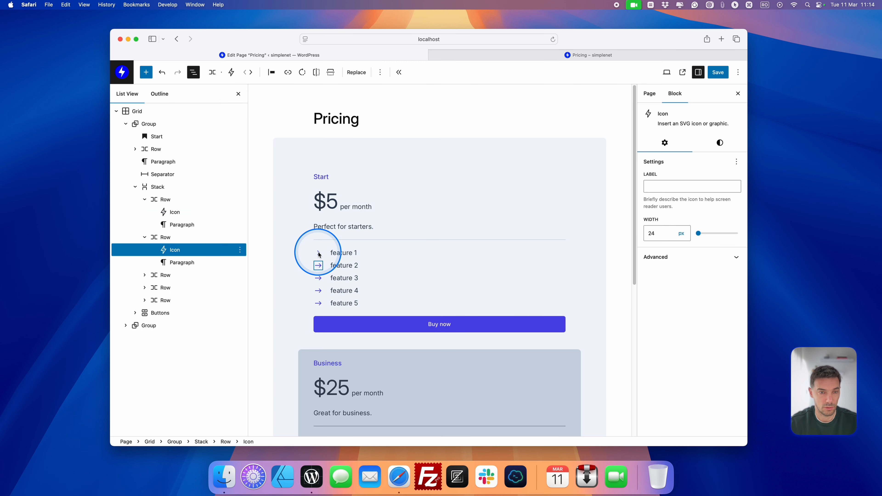
{"action": "left_click", "coordinate": [318, 253]}
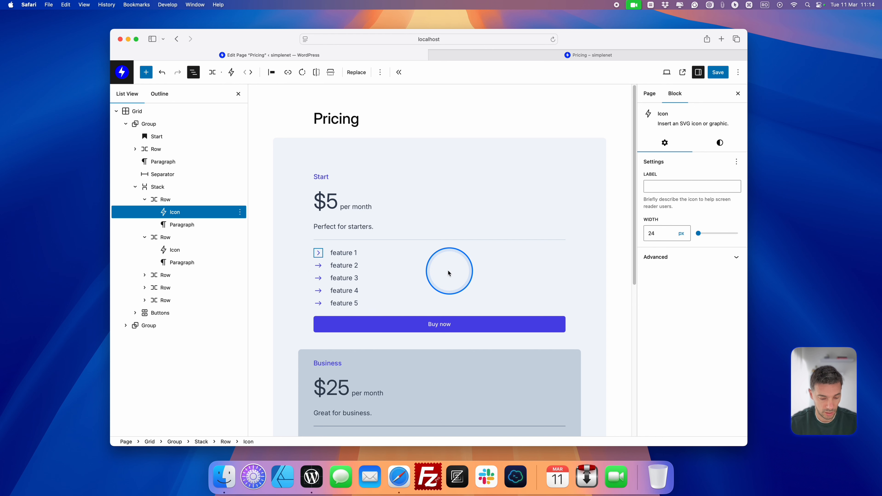
{"action": "key", "text": "super+c"}
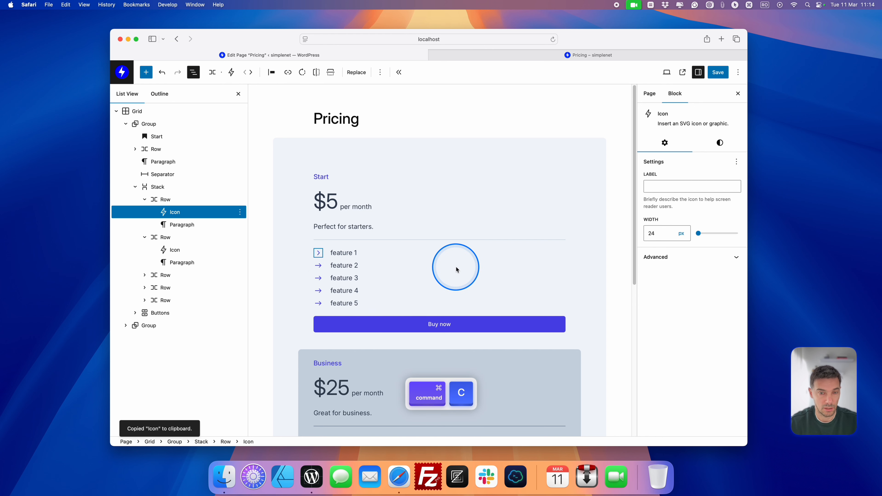
{"action": "left_click", "coordinate": [318, 267]}
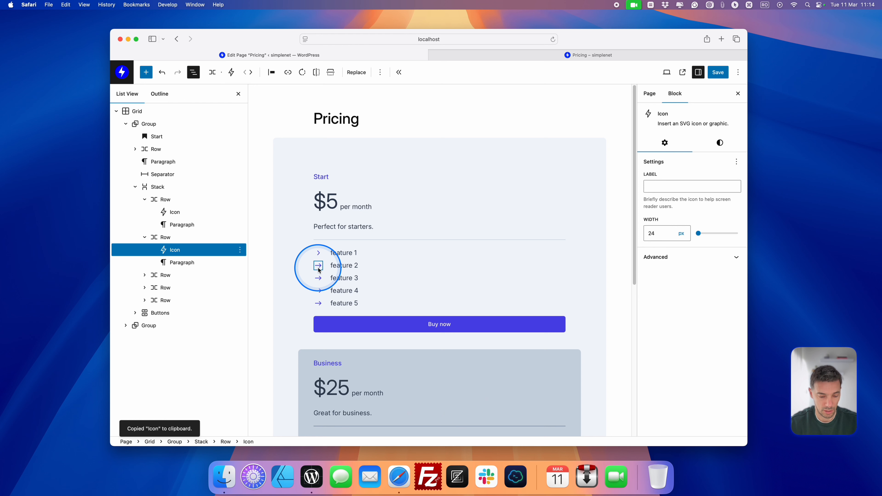
{"action": "key", "text": "super+v"}
{"action": "left_click", "coordinate": [319, 280]}
{"action": "key", "text": "super+v"}
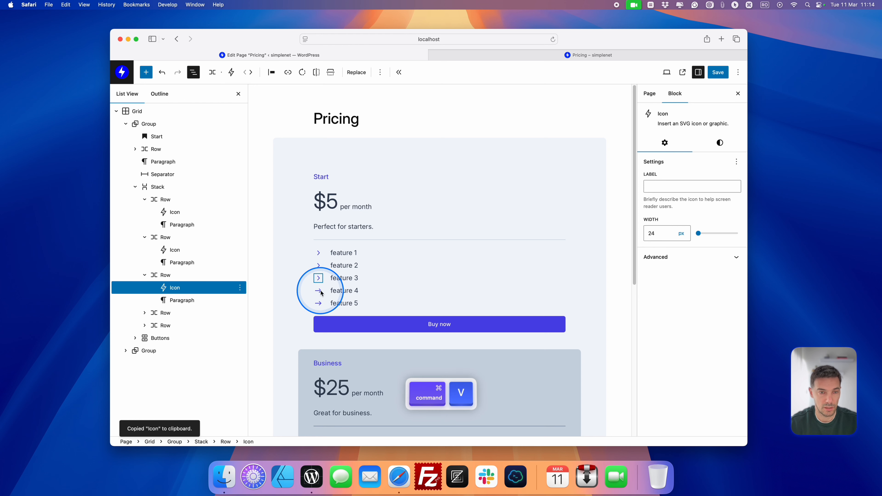
{"action": "left_click", "coordinate": [319, 292]}
{"action": "key", "text": "super+v"}
{"action": "left_click", "coordinate": [318, 303]}
{"action": "key", "text": "super+v"}
Save the page with the chevron icons, reload the published page to check them, and return to the editor.
{"action": "left_click", "coordinate": [717, 72]}
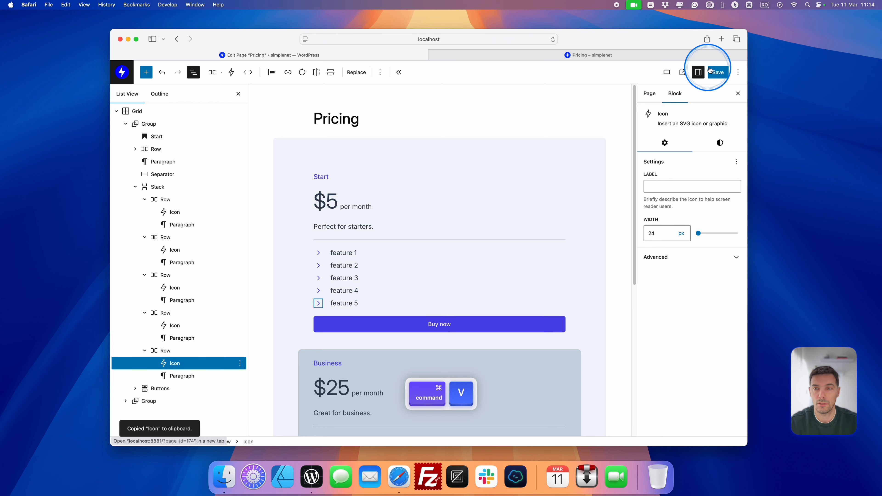
{"action": "left_click", "coordinate": [498, 58]}
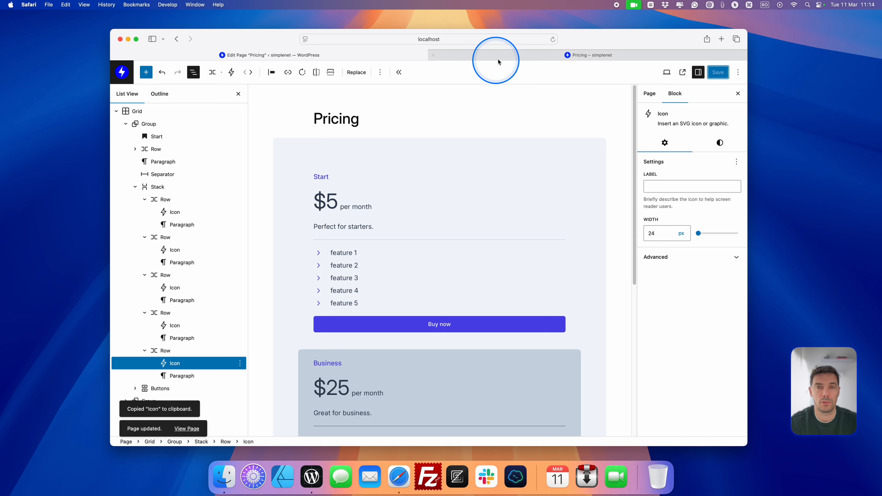
{"action": "key", "text": "super+r"}
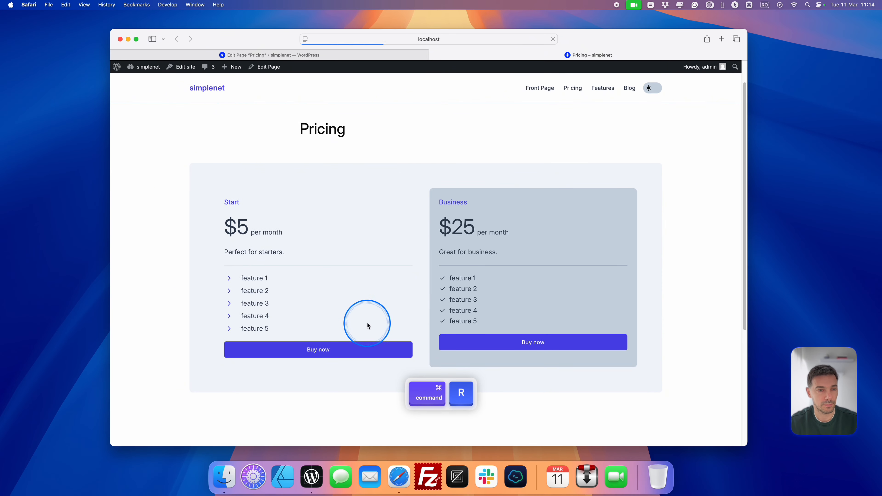
{"action": "left_click", "coordinate": [334, 52]}
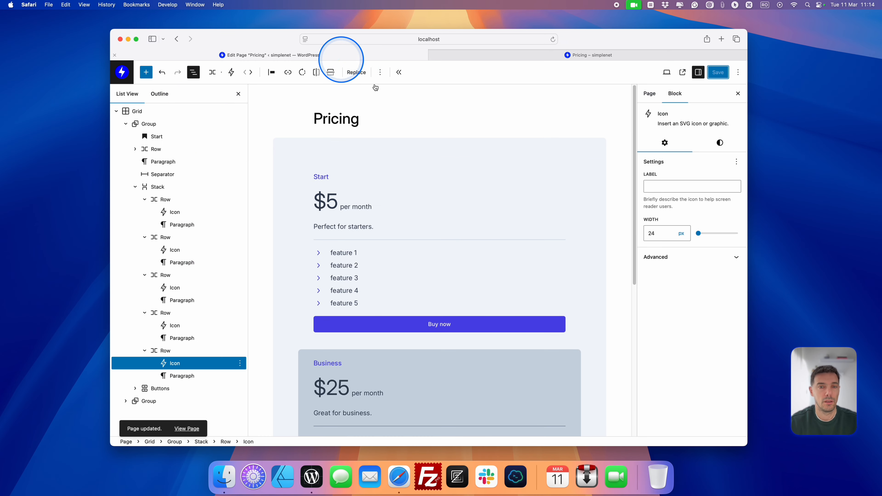
Open the custom icon SVG code editor for the Start card's feature 1 icon.
{"action": "left_click", "coordinate": [319, 256]}
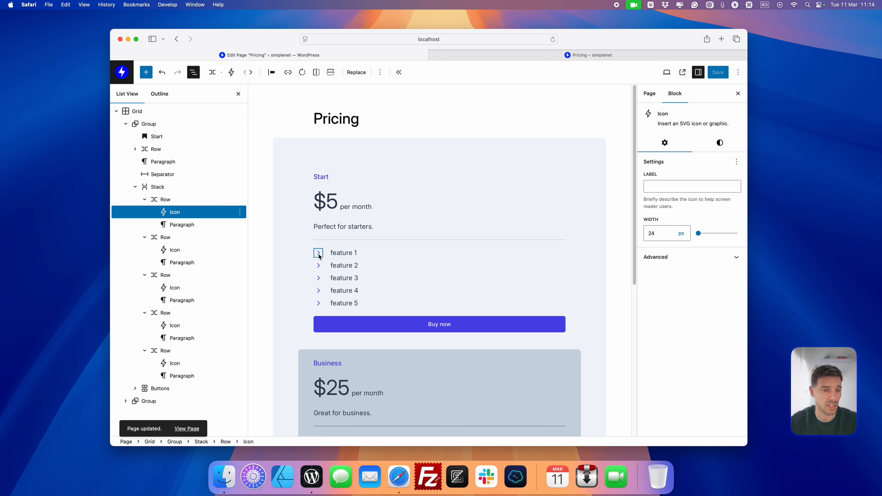
{"action": "left_click", "coordinate": [357, 73]}
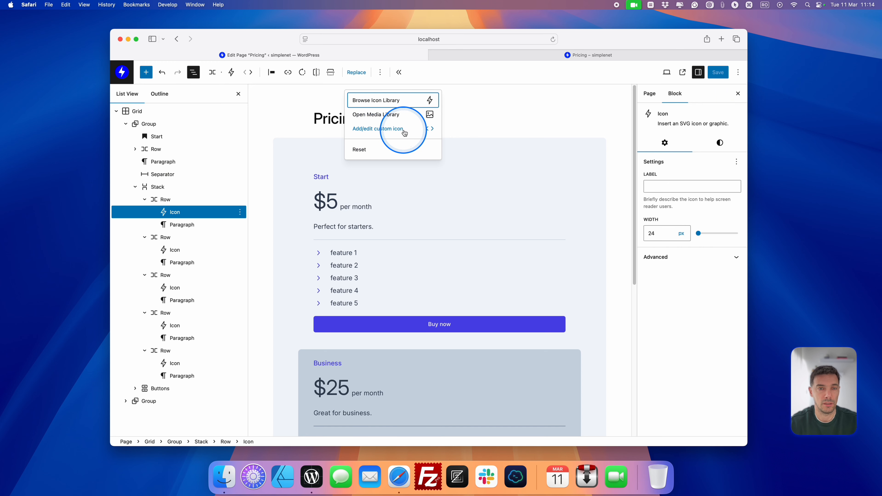
{"action": "left_click", "coordinate": [388, 131]}
{"action": "left_click", "coordinate": [220, 119]}
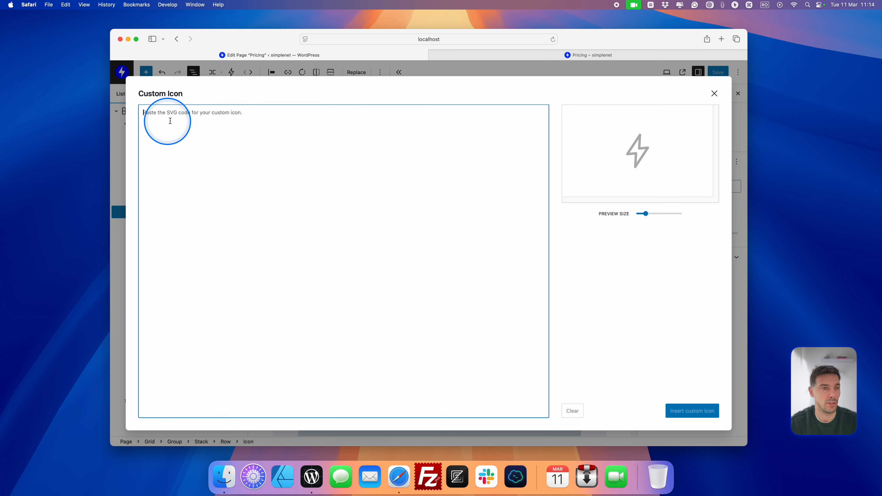
Open heroicons.com in a new browser tab and browse its outline icons.
{"action": "left_click", "coordinate": [722, 39]}
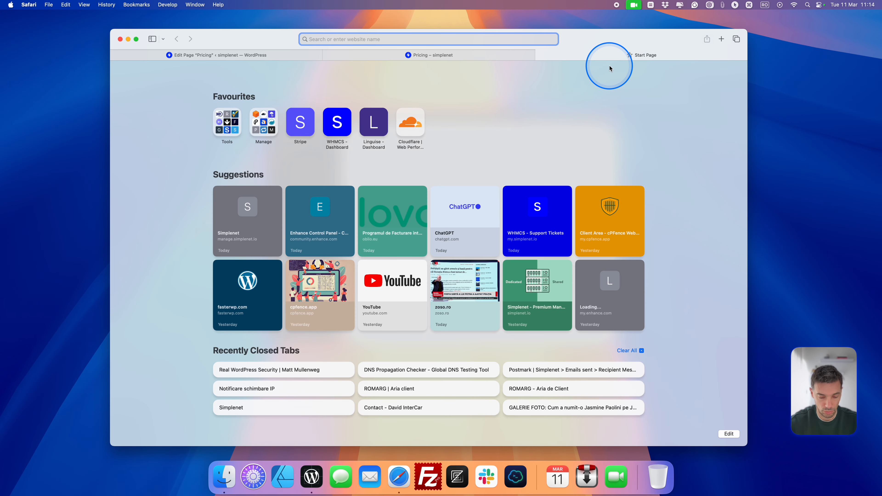
{"action": "type", "text": "heroicons.com"}
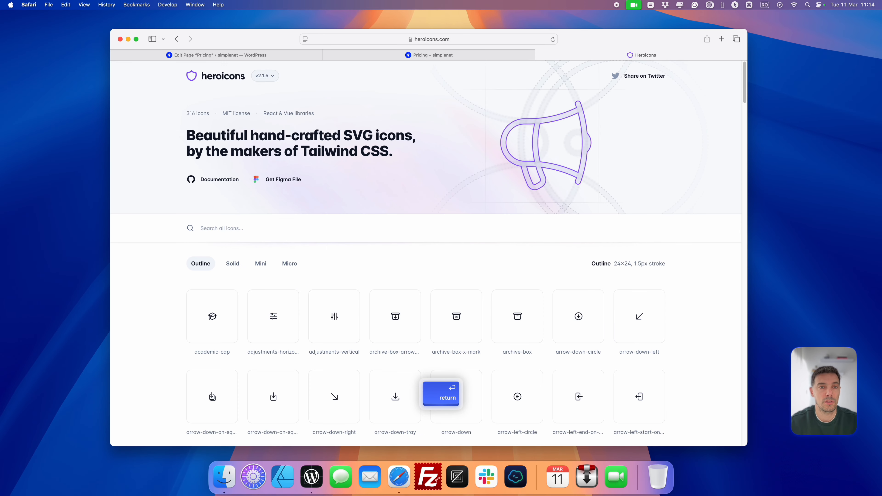
{"action": "scroll", "coordinate": [434, 226], "scroll_direction": "down", "scroll_amount": 2}
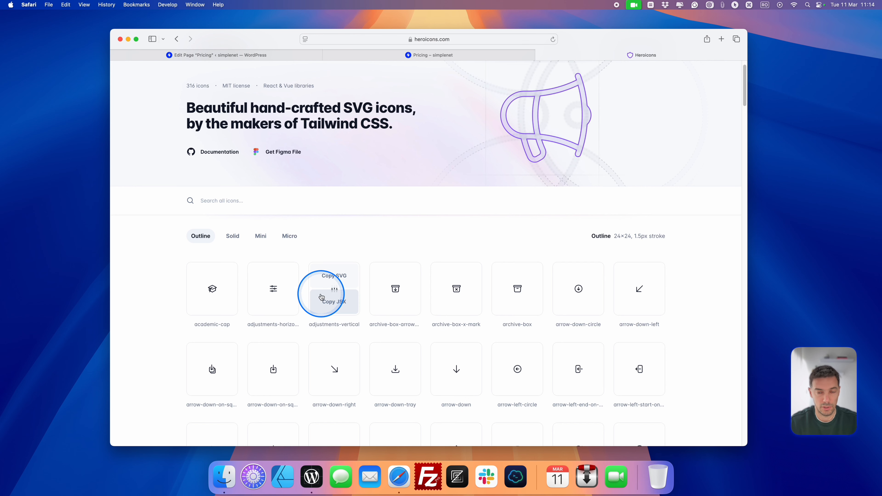
{"action": "mouse_move", "coordinate": [252, 316]}
{"action": "scroll", "coordinate": [713, 307], "scroll_direction": "down", "scroll_amount": 3}
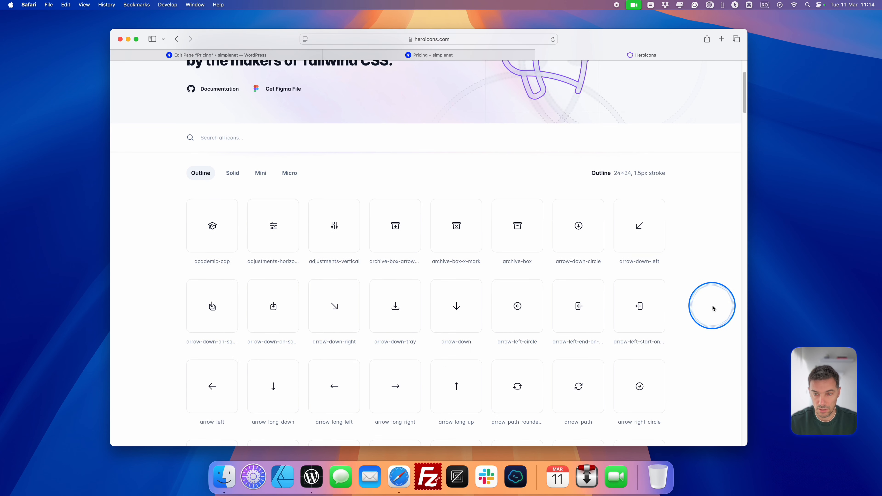
Try to copy the SVG code of the arrow-turn-down-right outline icon from Heroicons into the custom icon editor.
{"action": "mouse_move", "coordinate": [661, 301]}
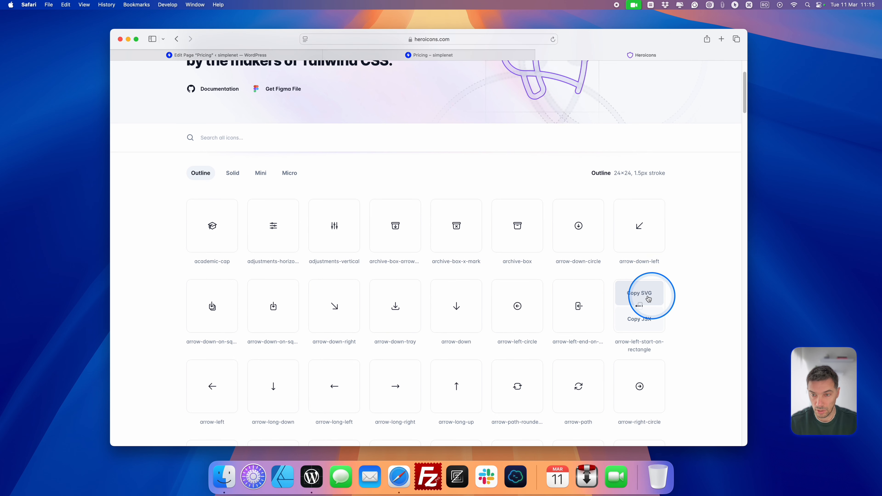
{"action": "scroll", "coordinate": [684, 311], "scroll_direction": "down", "scroll_amount": 5}
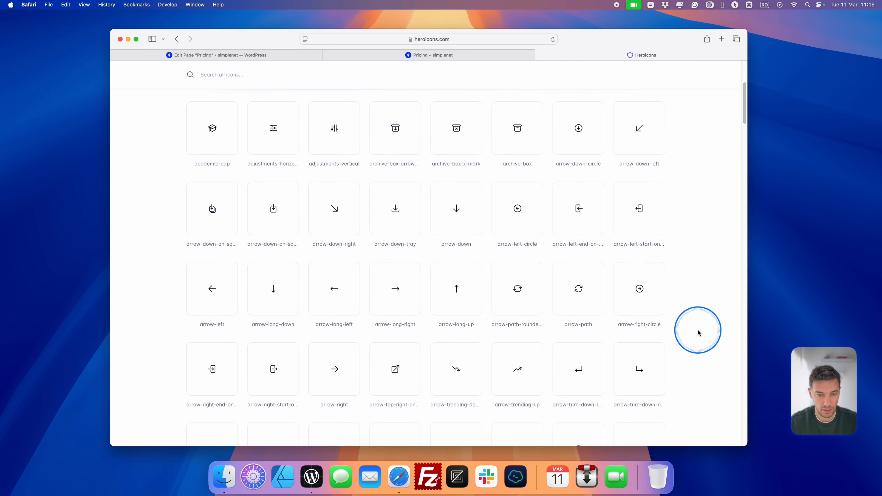
{"action": "scroll", "coordinate": [702, 332], "scroll_direction": "down", "scroll_amount": 3}
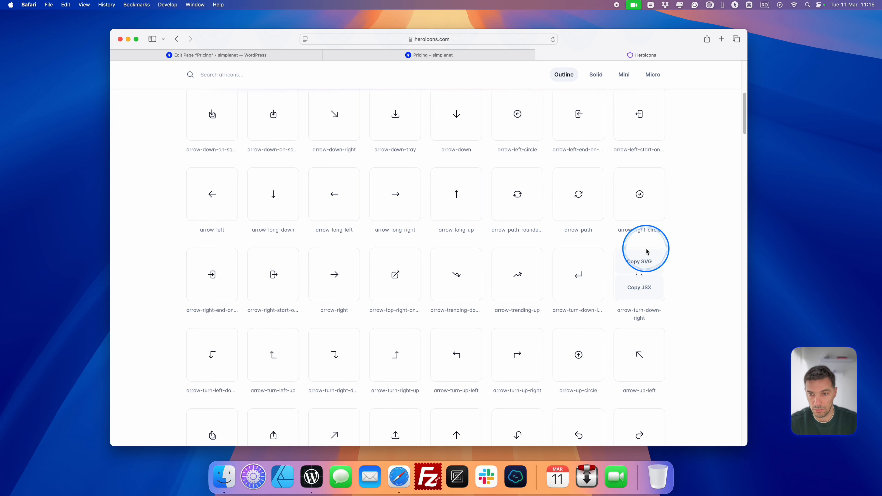
{"action": "left_click", "coordinate": [640, 263]}
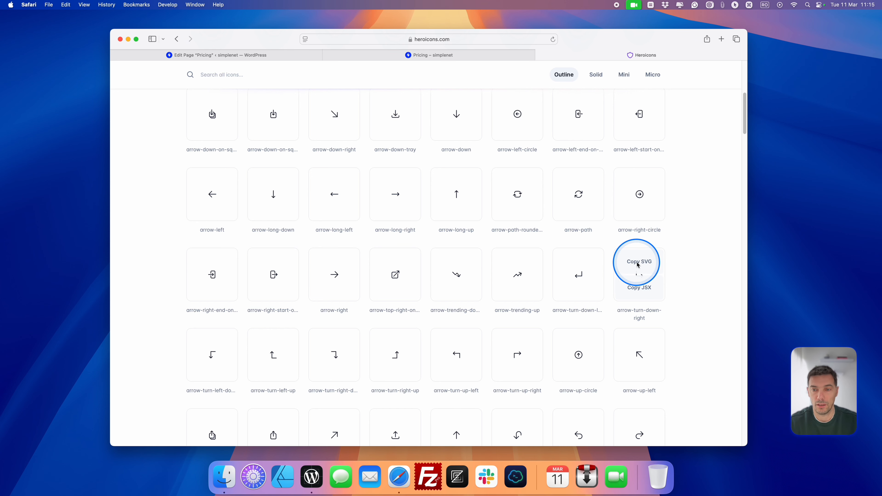
{"action": "left_click", "coordinate": [284, 55]}
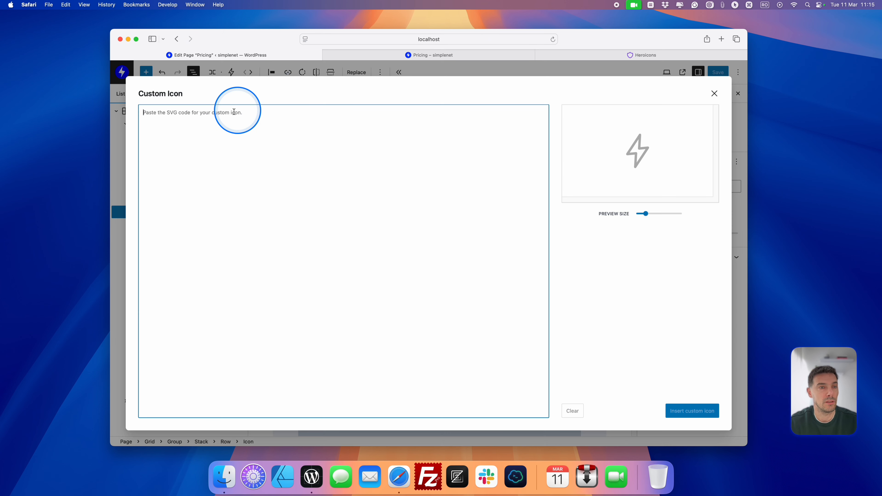
{"action": "key", "text": "super+v"}
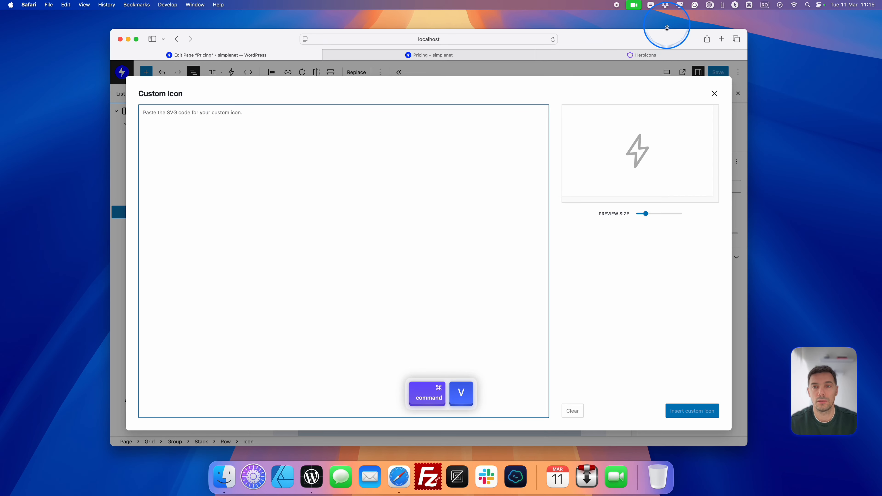
Insert the arrow-turn-down-right SVG from Heroicons as the Start card's feature 1 icon and stop applying the icon color to its fill.
{"action": "left_click", "coordinate": [658, 55]}
{"action": "left_click", "coordinate": [641, 266]}
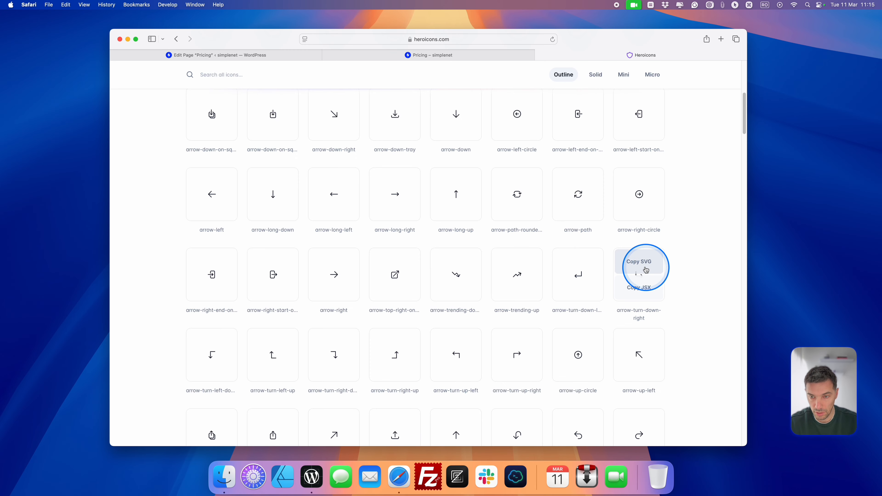
{"action": "left_click", "coordinate": [216, 55]}
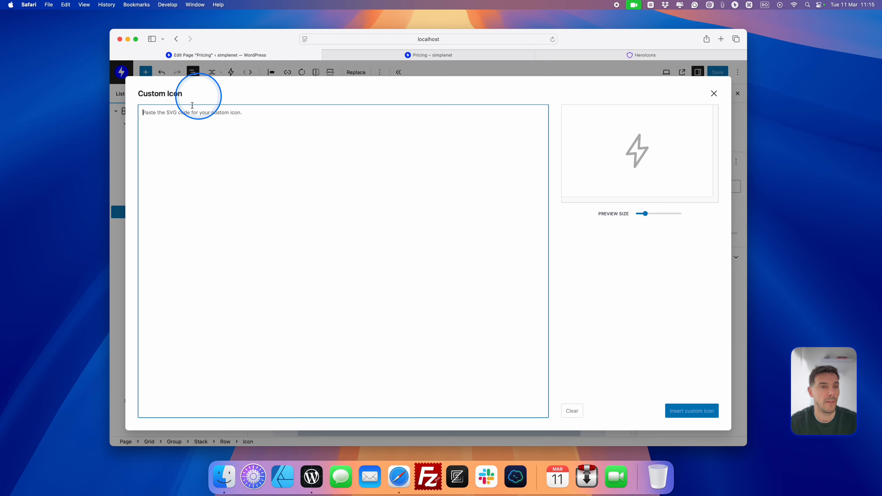
{"action": "key", "text": "super+v"}
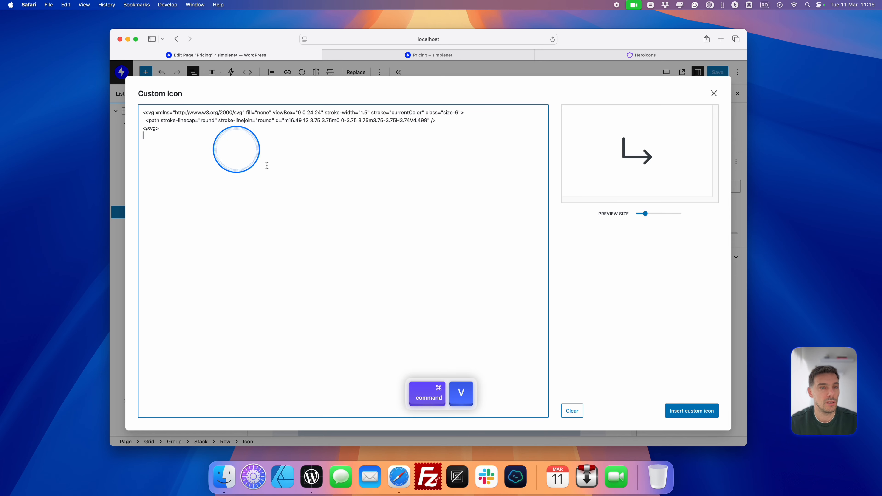
{"action": "left_click", "coordinate": [693, 412]}
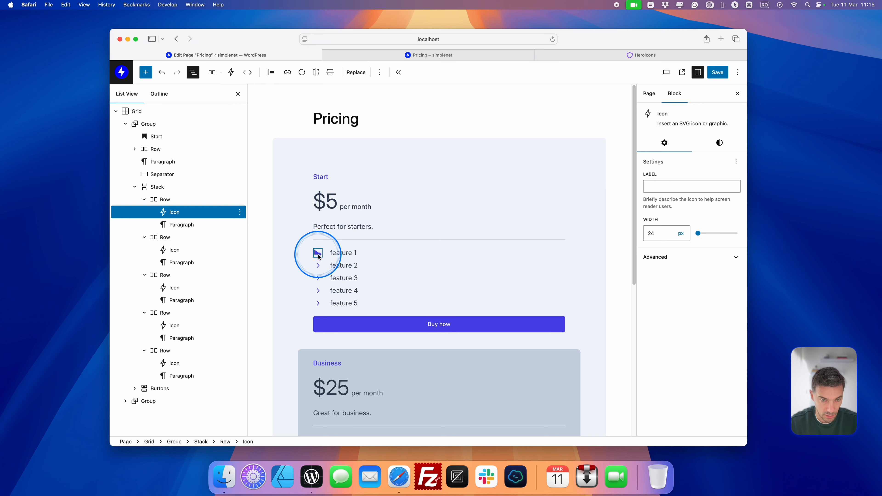
{"action": "left_click", "coordinate": [725, 148]}
{"action": "left_click", "coordinate": [653, 235]}
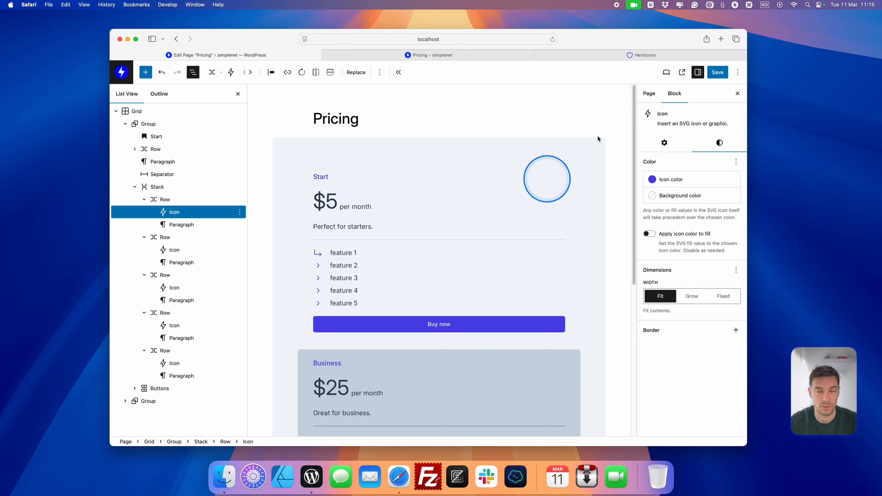
Save the page with the custom arrow icon, reload the published page to check it, and return to the editor.
{"action": "left_click", "coordinate": [718, 73]}
{"action": "left_click", "coordinate": [441, 55]}
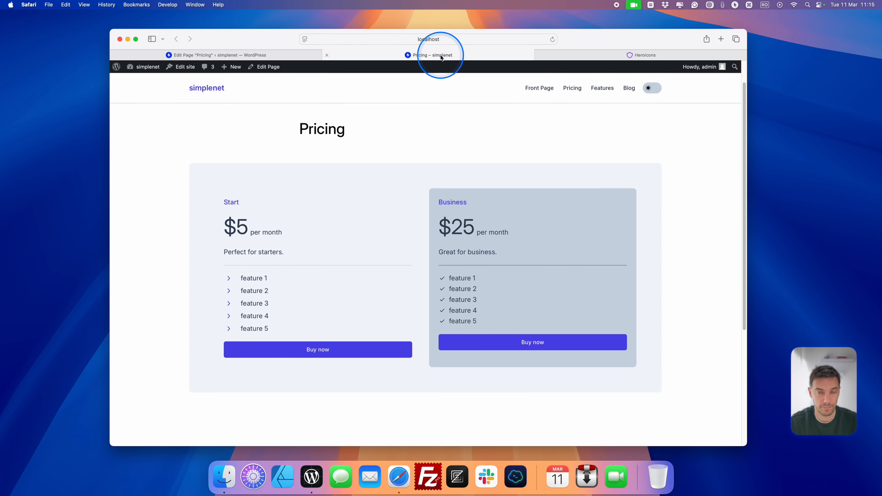
{"action": "key", "text": "super+r"}
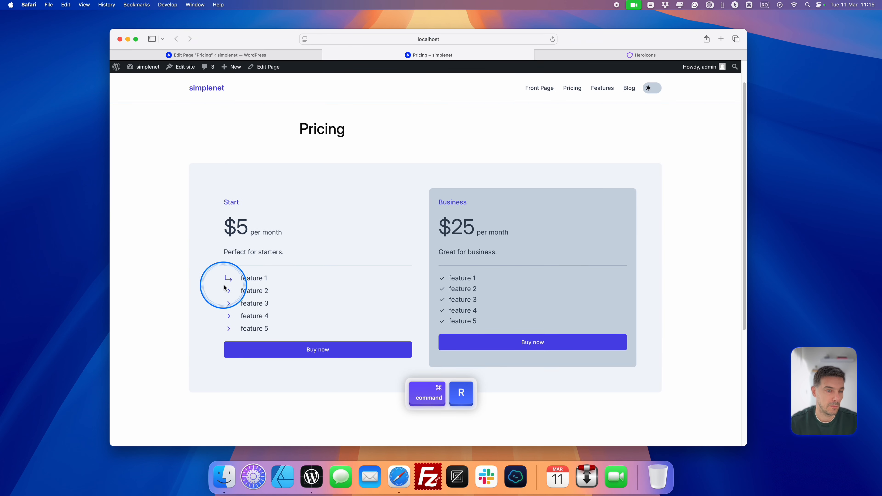
{"action": "left_click", "coordinate": [305, 55]}
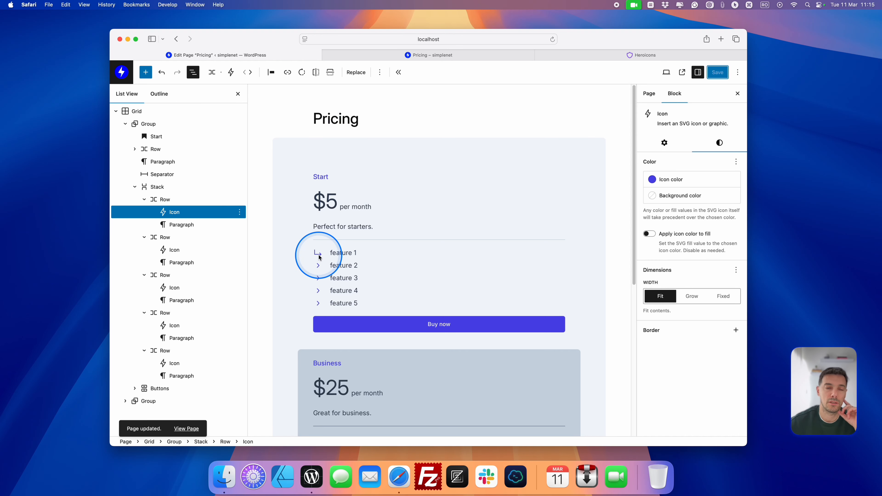
Copy the feature 2 chevron icon over the custom arrow icon of feature 1 in the Start card and save the page.
{"action": "left_click", "coordinate": [319, 265]}
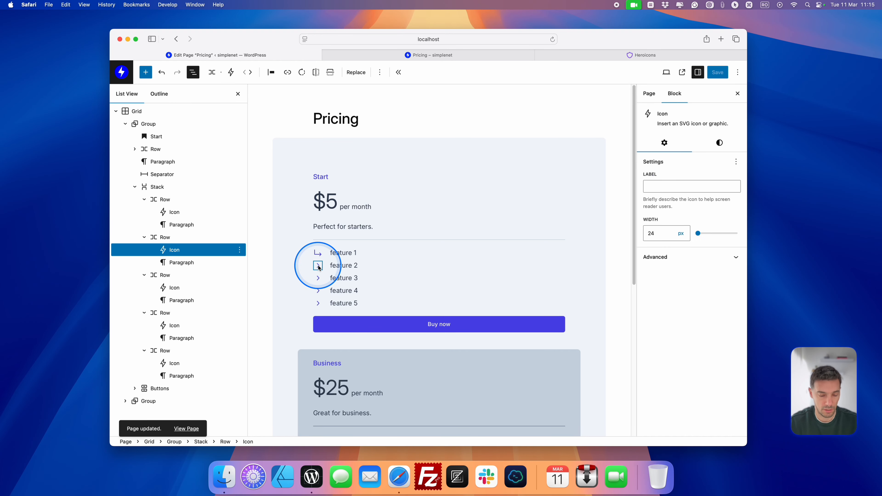
{"action": "key", "text": "super+c"}
{"action": "left_click", "coordinate": [318, 253]}
{"action": "key", "text": "super+v"}
{"action": "left_click", "coordinate": [722, 72]}
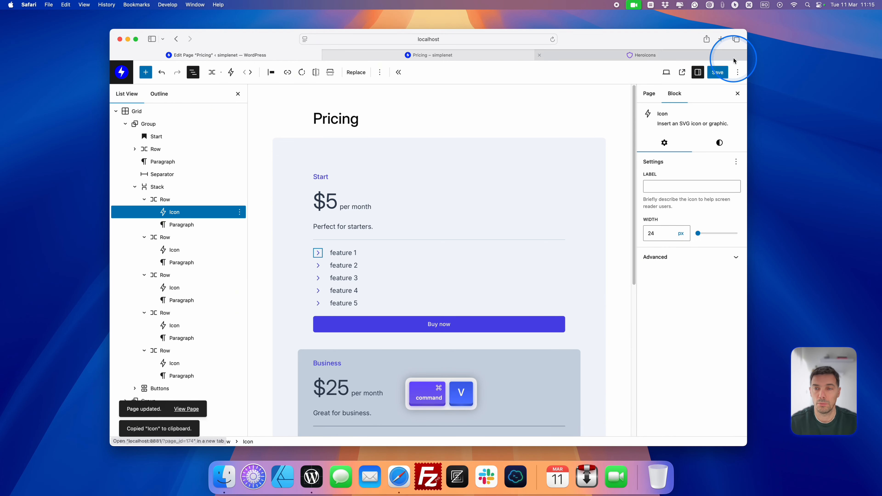
Reload the published Pricing page and compare the Start card's feature icons with those in the editor.
{"action": "left_click", "coordinate": [423, 57]}
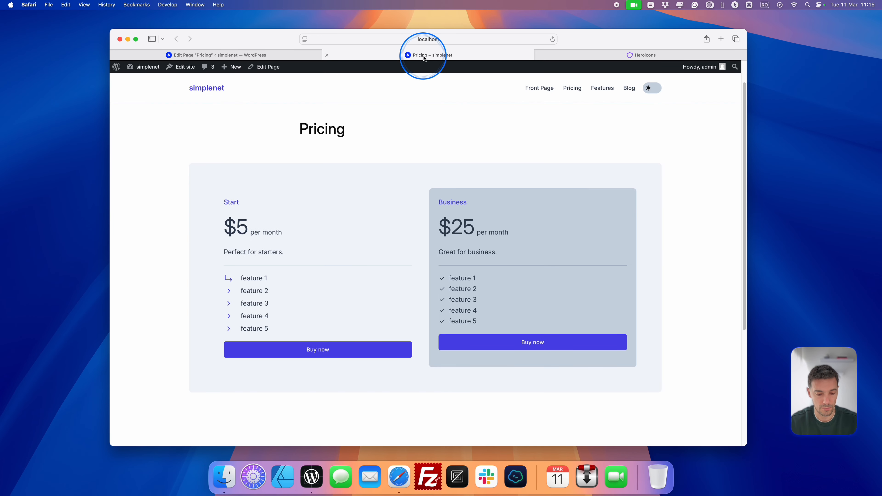
{"action": "key", "text": "super+r"}
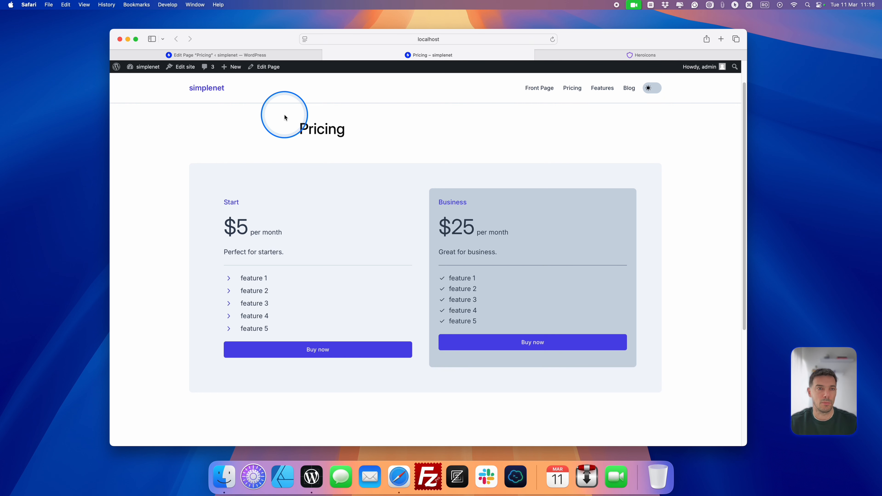
{"action": "left_click", "coordinate": [266, 55]}
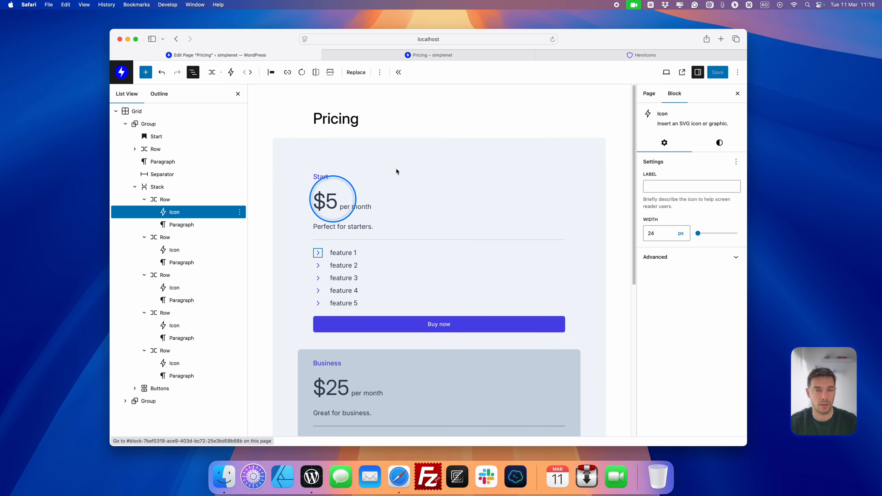
{"action": "left_click", "coordinate": [459, 54]}
{"action": "left_click", "coordinate": [426, 194]}
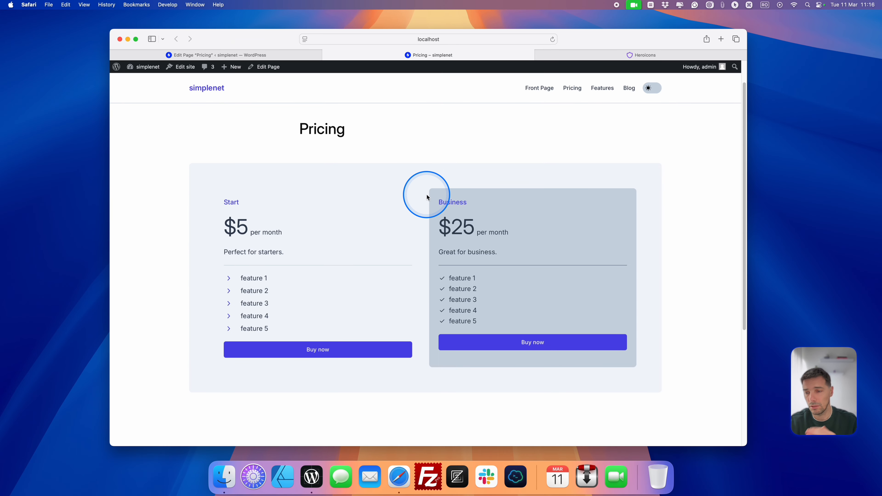